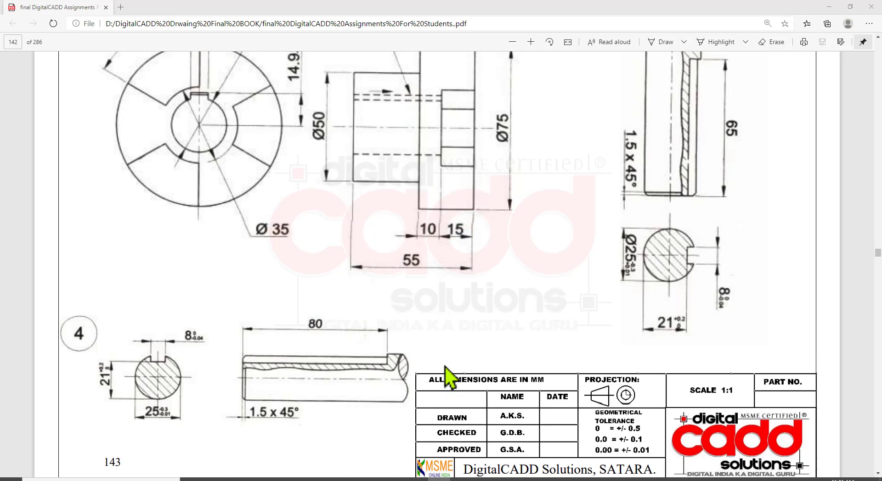
Examine the claw coupling's exploded view and its parts table with item numbers and materials in the assignment PDF
{"action": "scroll", "coordinate": [434, 372], "scroll_direction": "up", "scroll_amount": 4}
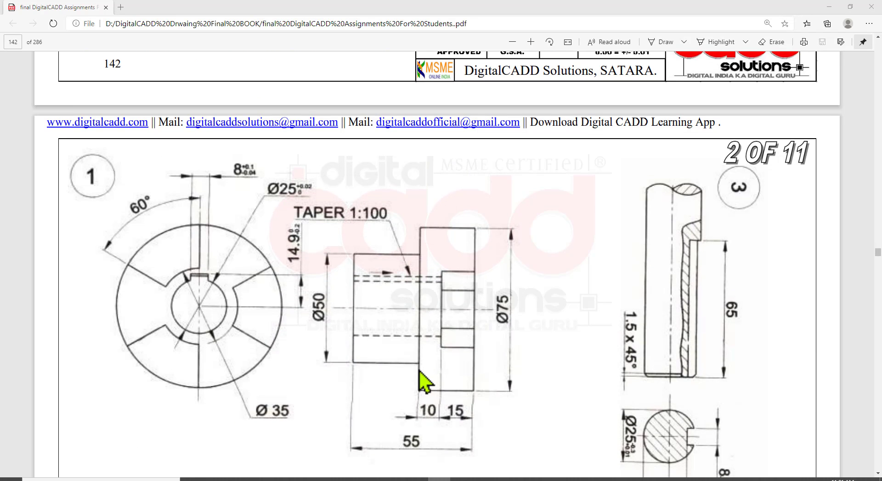
{"action": "scroll", "coordinate": [491, 328], "scroll_direction": "up", "scroll_amount": 12}
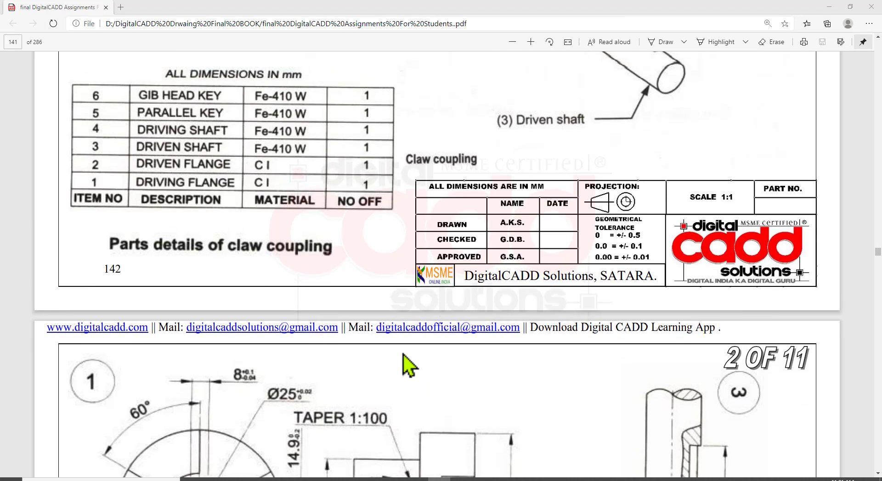
{"action": "scroll", "coordinate": [411, 363], "scroll_direction": "up", "scroll_amount": 4}
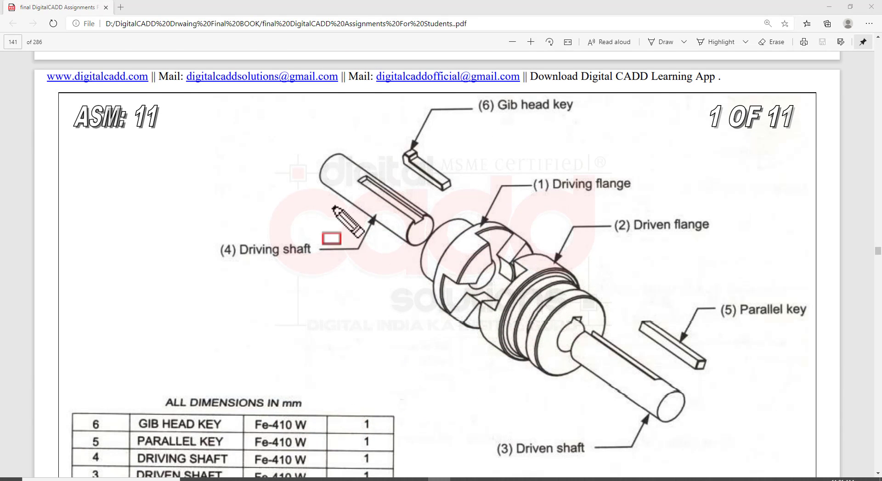
{"action": "mouse_move", "coordinate": [180, 91]}
{"action": "left_mouse_down"}
{"action": "mouse_move", "coordinate": [348, 241]}
{"action": "mouse_move", "coordinate": [859, 468]}
{"action": "mouse_move", "coordinate": [830, 471]}
{"action": "left_mouse_up"}
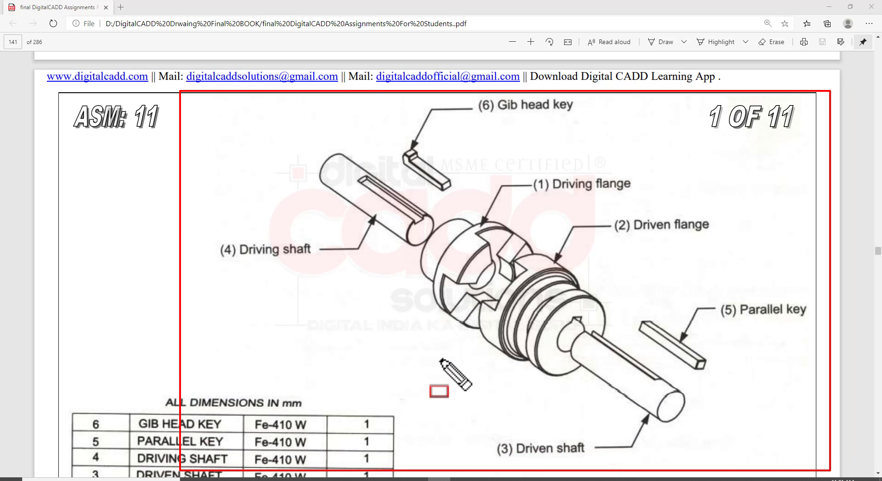
{"action": "key", "text": "Escape"}
{"action": "scroll", "coordinate": [457, 366], "scroll_direction": "down", "scroll_amount": 5}
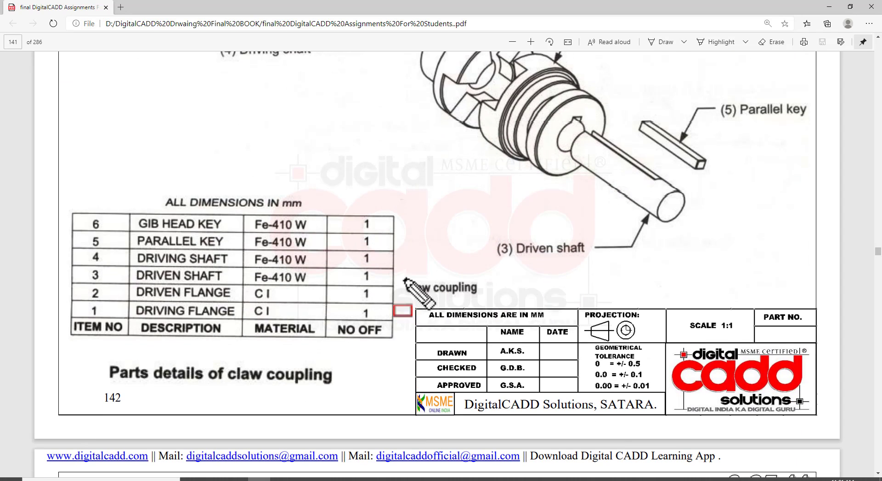
{"action": "left_click_drag", "start_coordinate": [397, 270], "coordinate": [493, 301]}
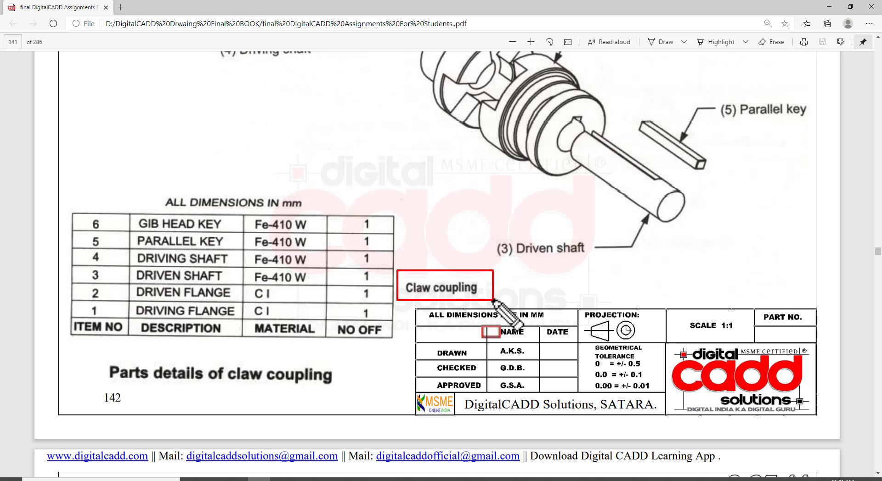
{"action": "left_click_drag", "start_coordinate": [57, 198], "coordinate": [153, 252]}
{"action": "left_click_drag", "start_coordinate": [226, 273], "coordinate": [402, 348]}
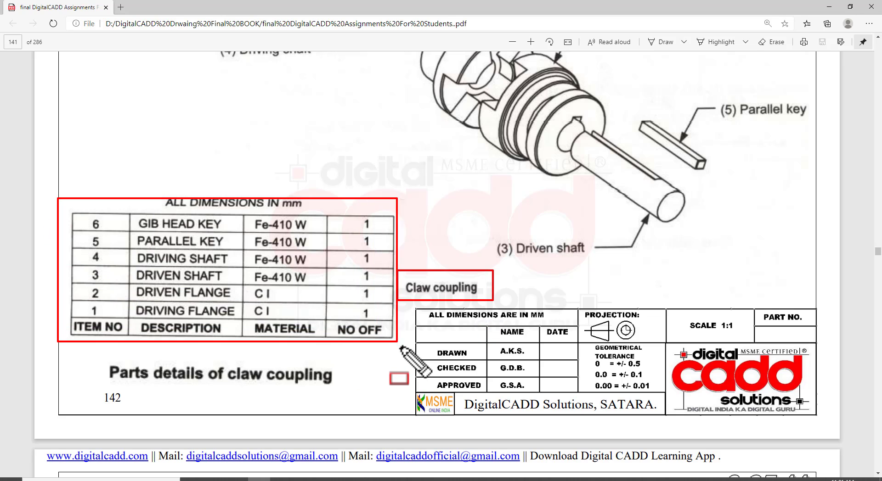
{"action": "left_click_drag", "start_coordinate": [81, 201], "coordinate": [116, 334]}
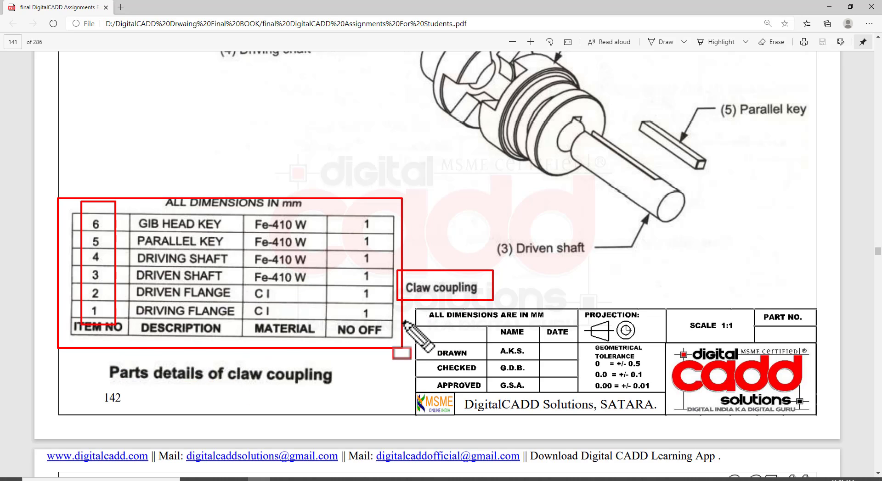
{"action": "left_click_drag", "start_coordinate": [240, 208], "coordinate": [330, 320]}
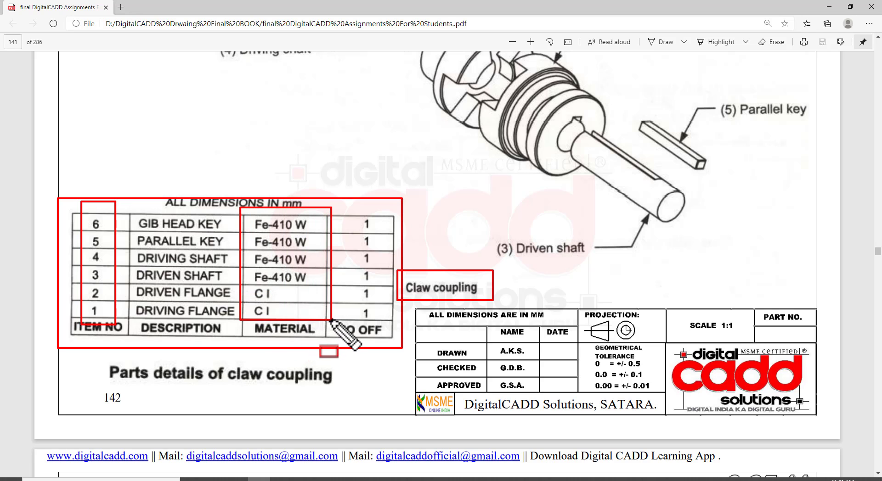
{"action": "key", "text": "Escape"}
Compare the exploded assembly with the dimensioned views of part 1, the driving flange, on sheet 2 of 11
{"action": "scroll", "coordinate": [505, 285], "scroll_direction": "up", "scroll_amount": 4}
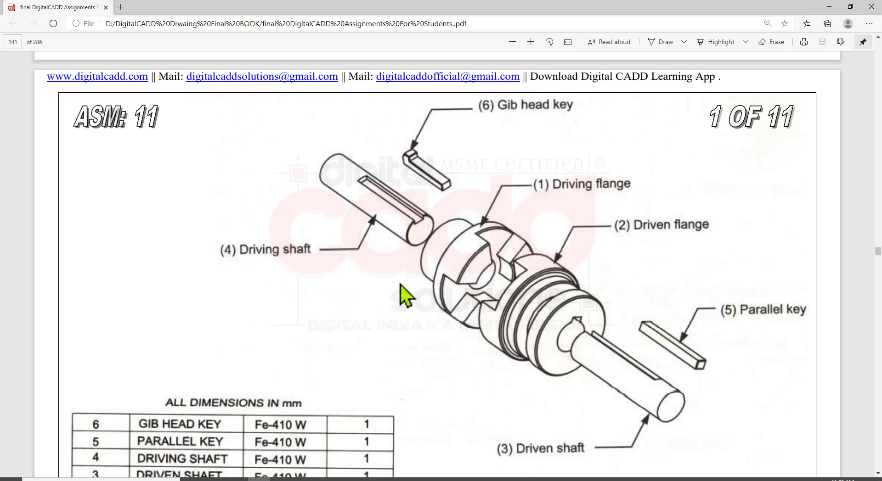
{"action": "scroll", "coordinate": [402, 297], "scroll_direction": "down", "scroll_amount": 12}
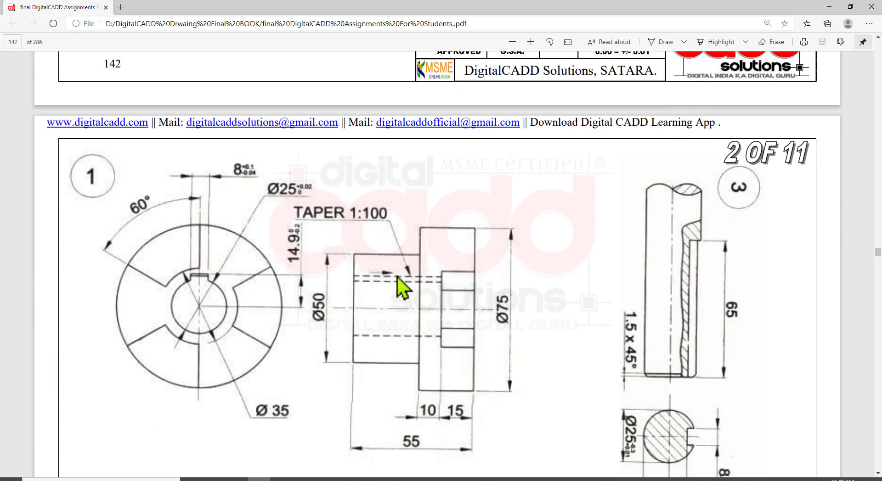
{"action": "scroll", "coordinate": [402, 288], "scroll_direction": "down", "scroll_amount": 1}
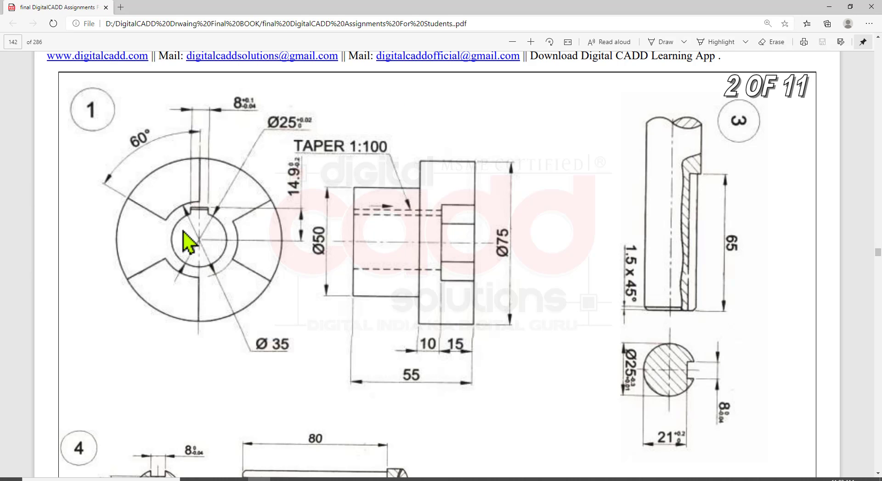
{"action": "scroll", "coordinate": [282, 310], "scroll_direction": "up", "scroll_amount": 10}
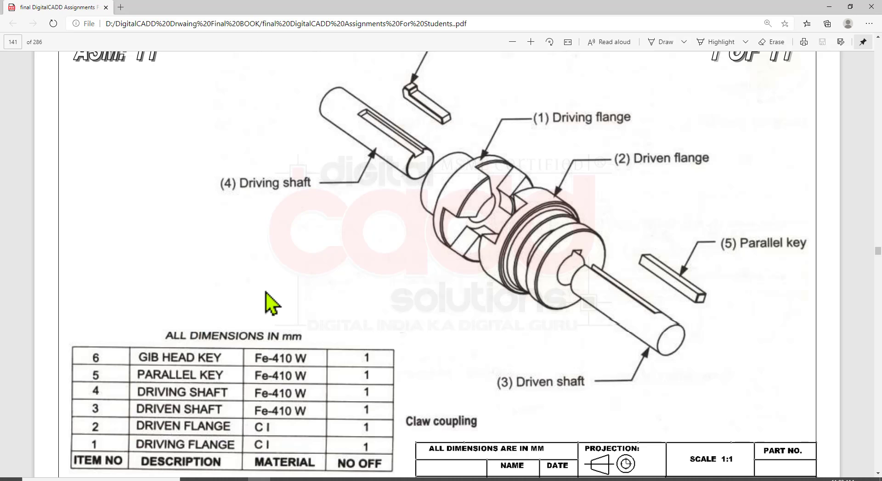
{"action": "scroll", "coordinate": [256, 308], "scroll_direction": "down", "scroll_amount": 5}
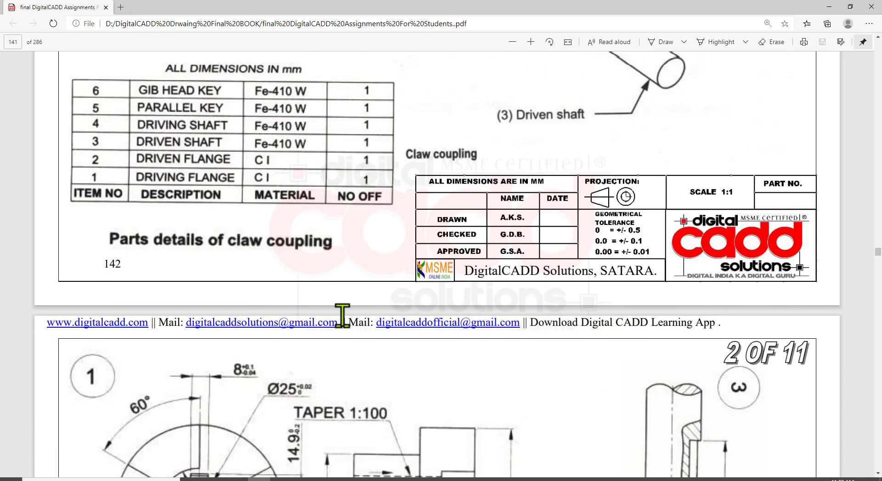
{"action": "scroll", "coordinate": [341, 316], "scroll_direction": "down", "scroll_amount": 4}
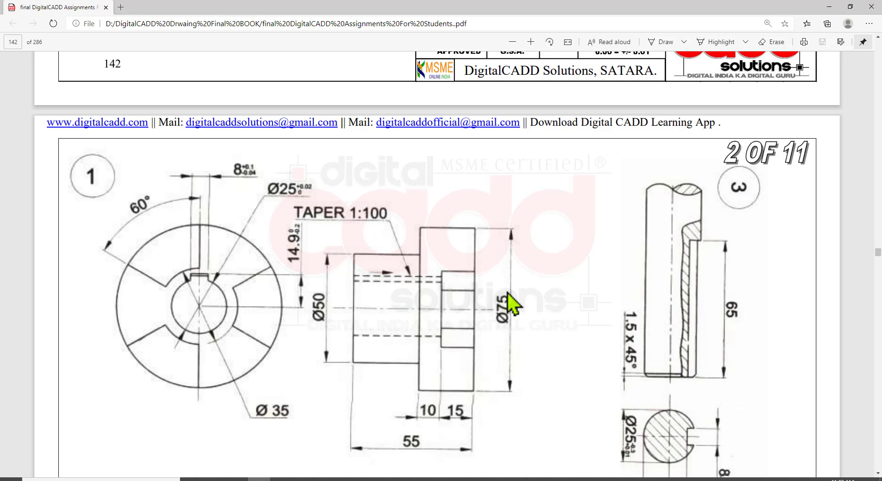
{"action": "scroll", "coordinate": [479, 290], "scroll_direction": "down", "scroll_amount": 1}
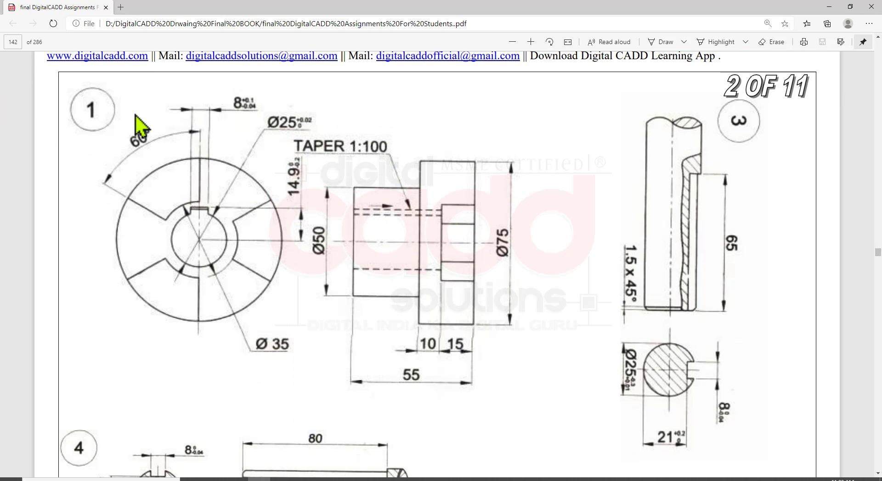
Switch to AutoCAD and display the classic menu bar and the file tabs
{"action": "left_click", "coordinate": [416, 479]}
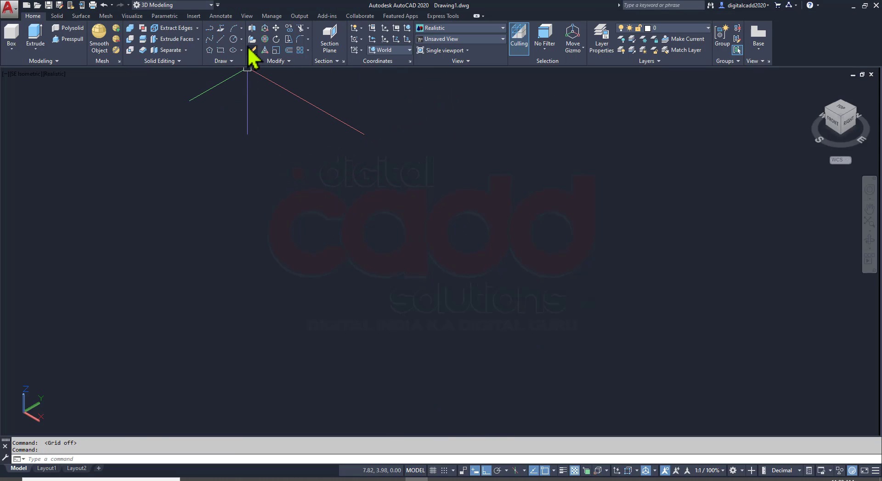
{"action": "left_click", "coordinate": [217, 4]}
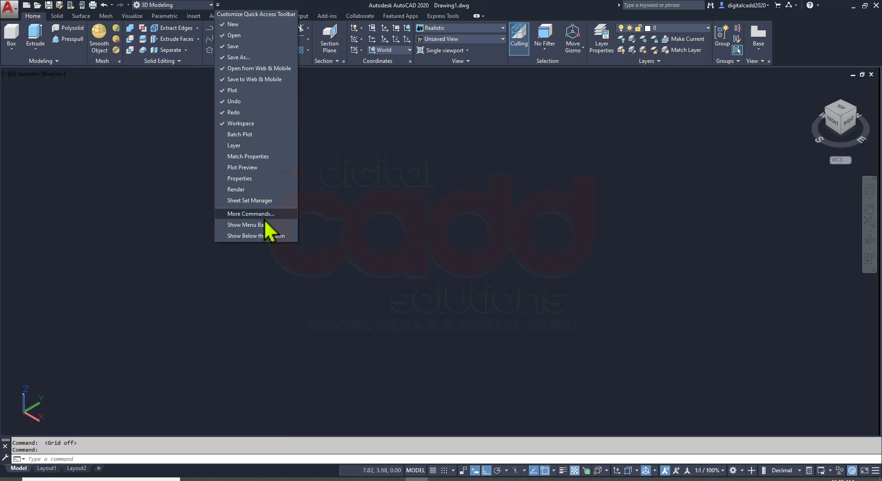
{"action": "left_click", "coordinate": [257, 225]}
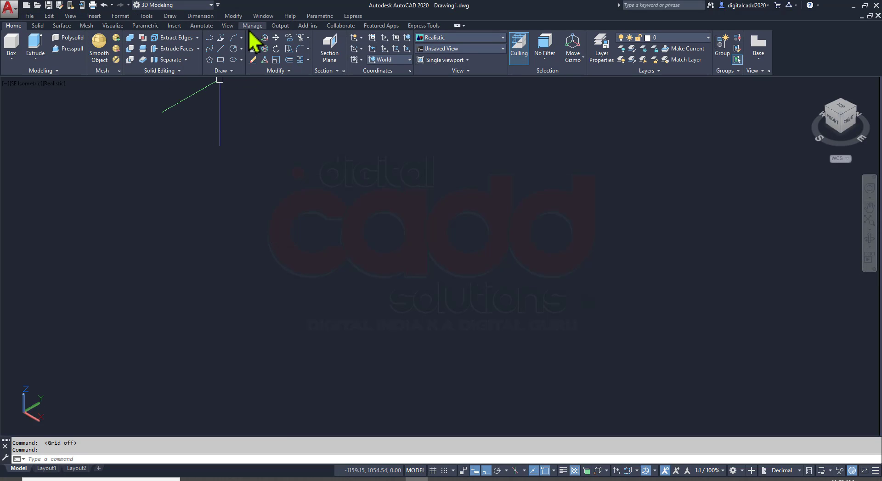
{"action": "left_click", "coordinate": [228, 26]}
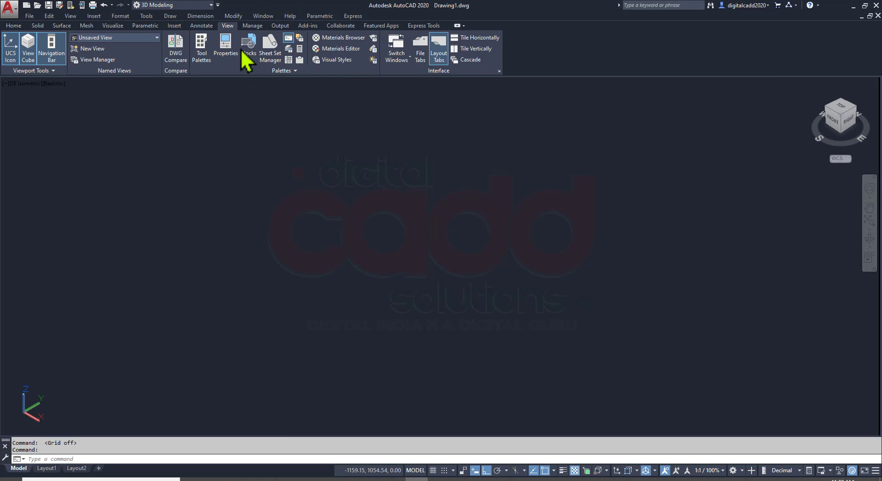
{"action": "left_click", "coordinate": [420, 50]}
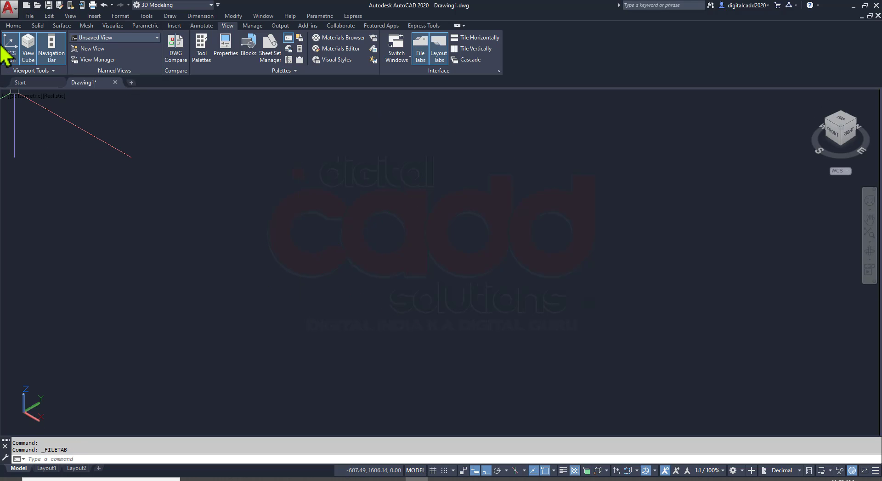
{"action": "left_click", "coordinate": [13, 26]}
Check the driving flange drawing in the PDF and set the AutoCAD viewport to the Right view
{"action": "key", "text": "alt+Tab"}
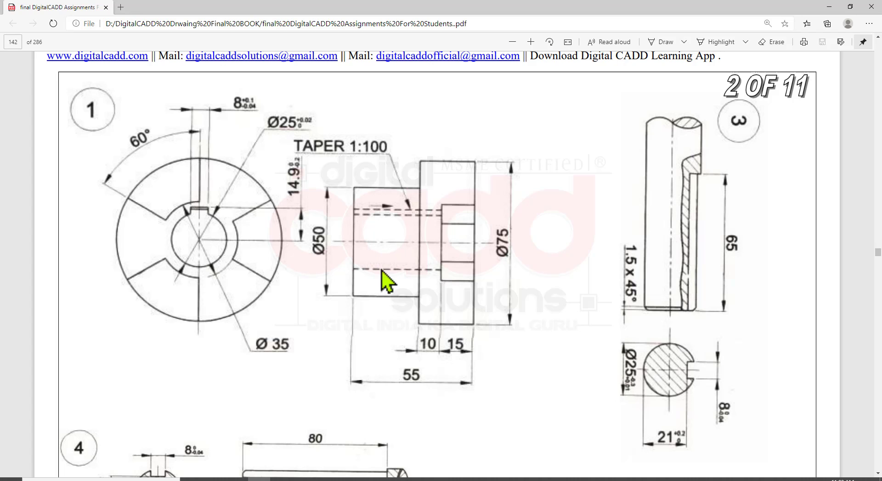
{"action": "key", "text": "alt+Tab"}
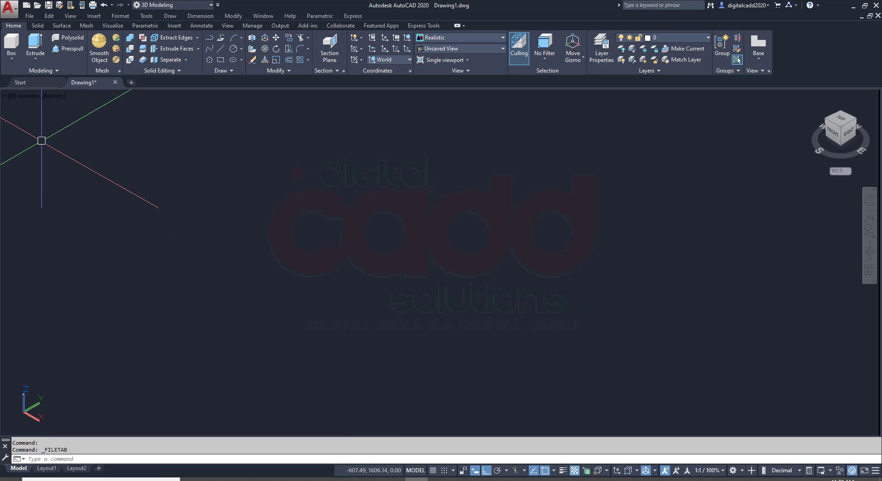
{"action": "left_click", "coordinate": [25, 96]}
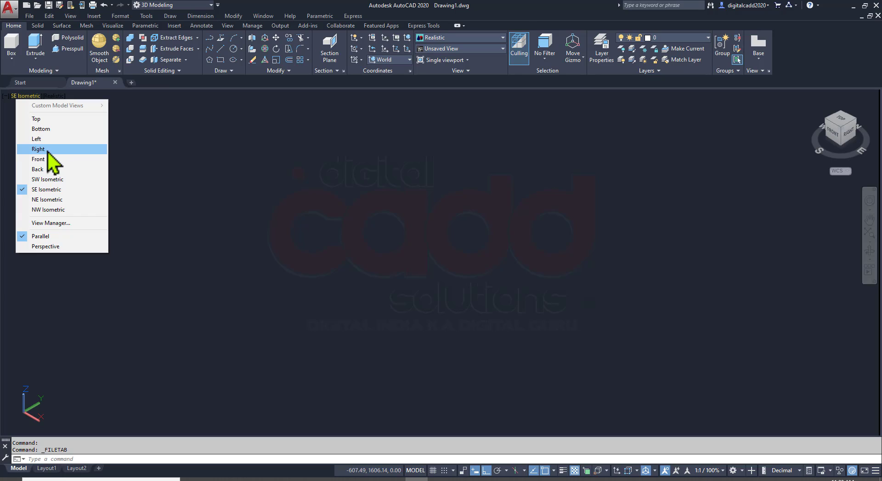
{"action": "left_click", "coordinate": [53, 150]}
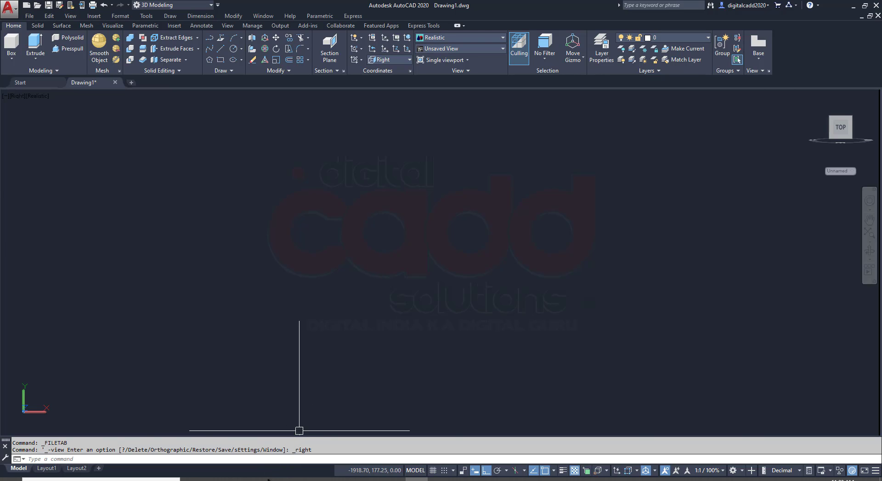
Check the flange drawing in the PDF and draw its outer circle with a diameter of 75 mm in AutoCAD
{"action": "key", "text": "alt+Tab"}
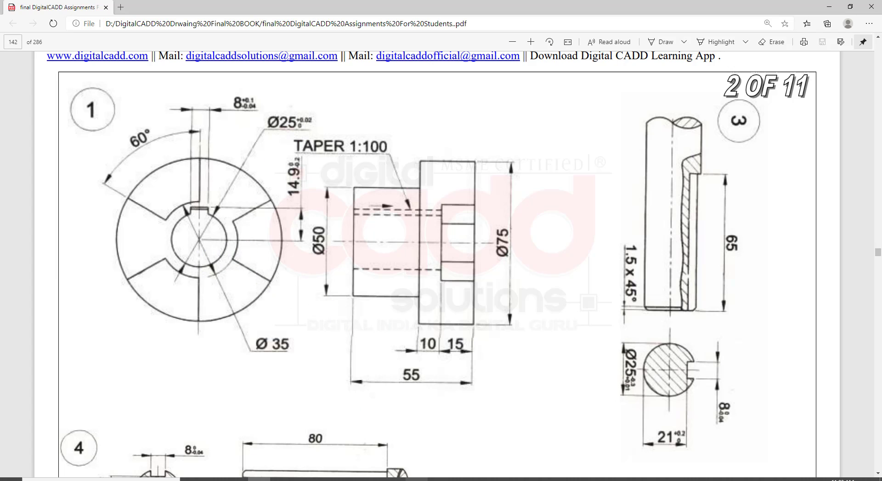
{"action": "key", "text": "alt+Tab"}
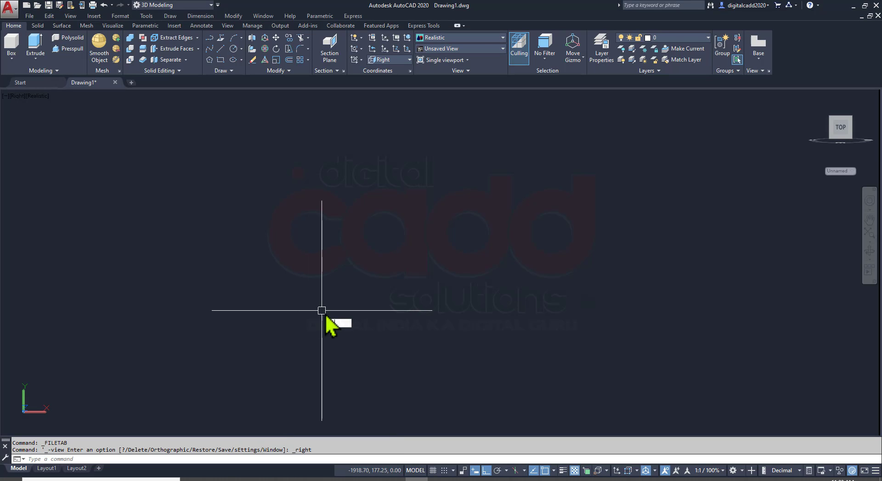
{"action": "type", "text": "c"}
{"action": "key", "text": "Return"}
{"action": "left_click", "coordinate": [370, 262]}
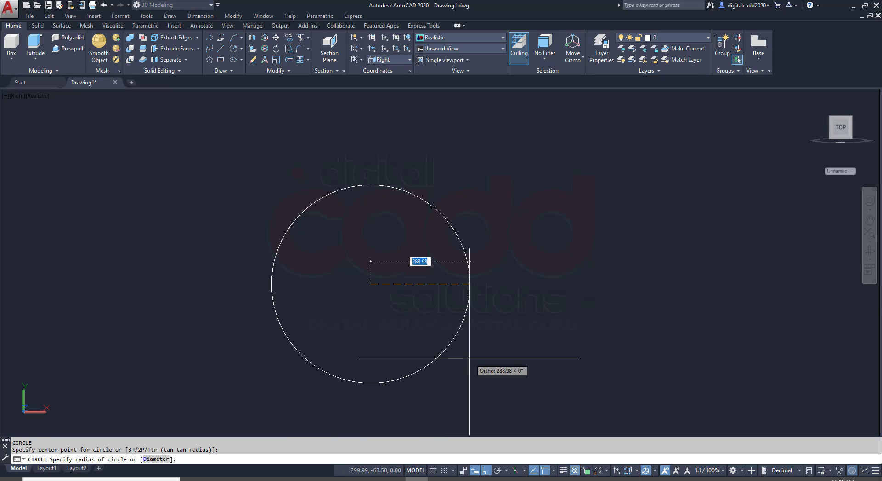
{"action": "type", "text": "d"}
{"action": "key", "text": "Return"}
{"action": "type", "text": "75"}
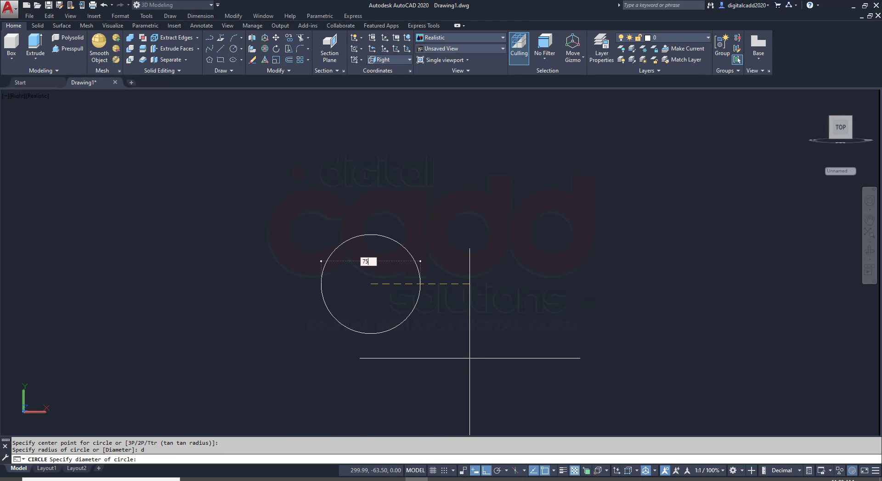
{"action": "key", "text": "Return"}
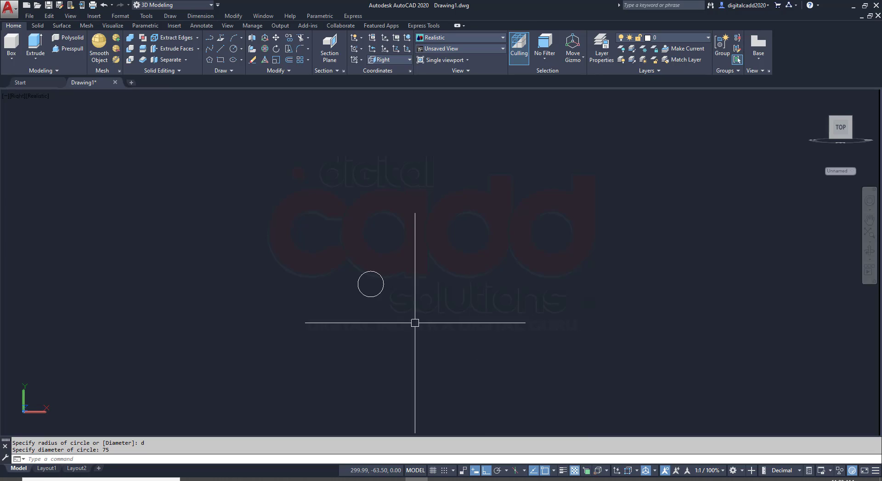
Draw a concentric bore circle with a diameter of 25 mm at the centre of the flange's outer circle
{"action": "scroll", "coordinate": [403, 326], "scroll_direction": "up", "scroll_amount": 8}
{"action": "key", "text": "Return"}
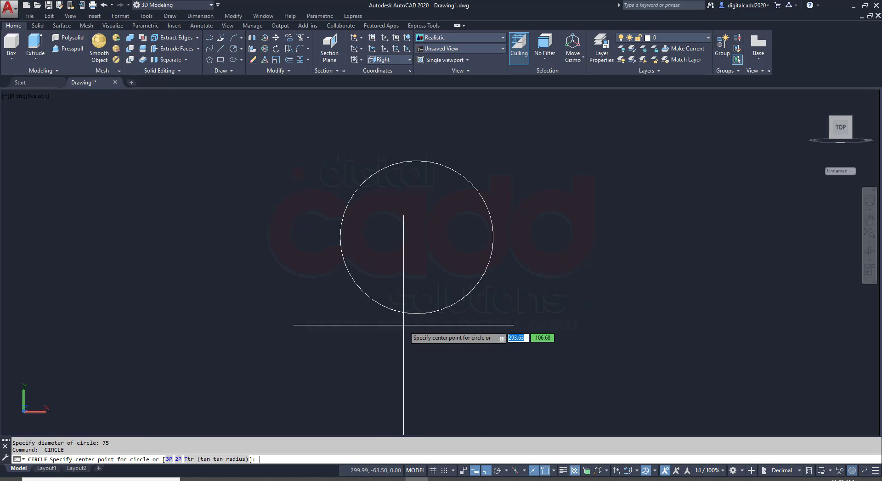
{"action": "left_click", "coordinate": [417, 237]}
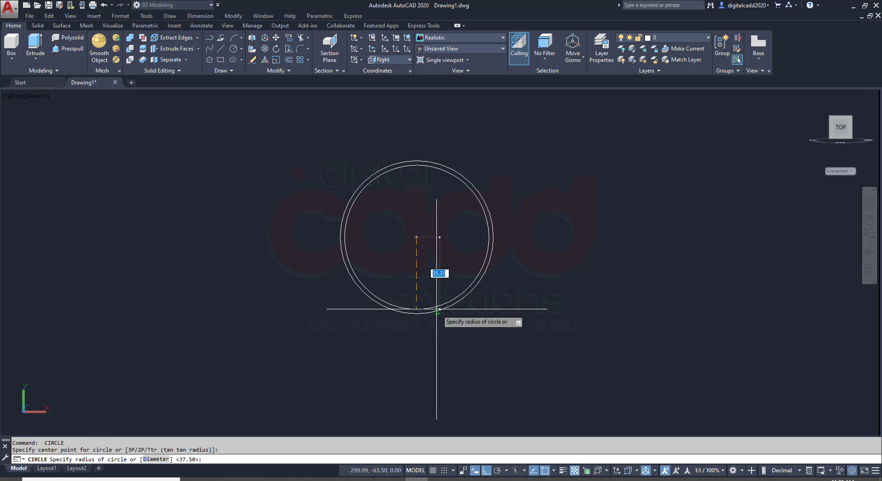
{"action": "type", "text": "d"}
{"action": "key", "text": "Return"}
{"action": "type", "text": "2"}
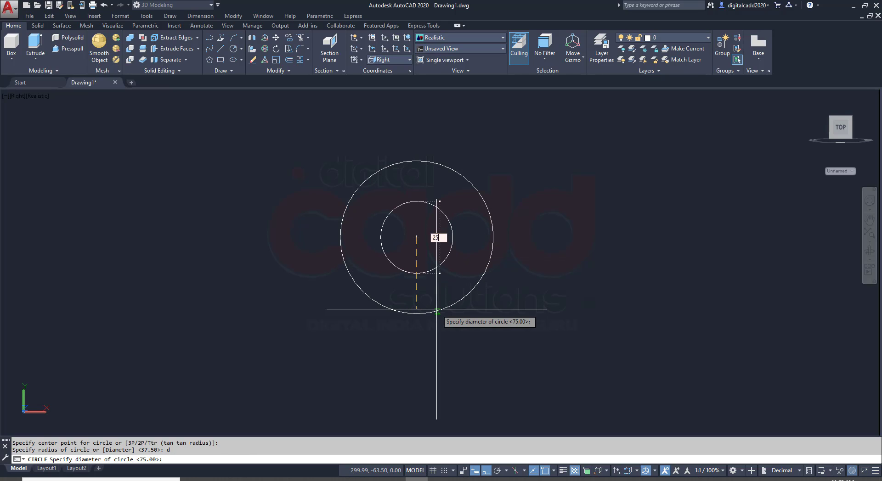
{"action": "type", "text": "5"}
{"action": "key", "text": "Return"}
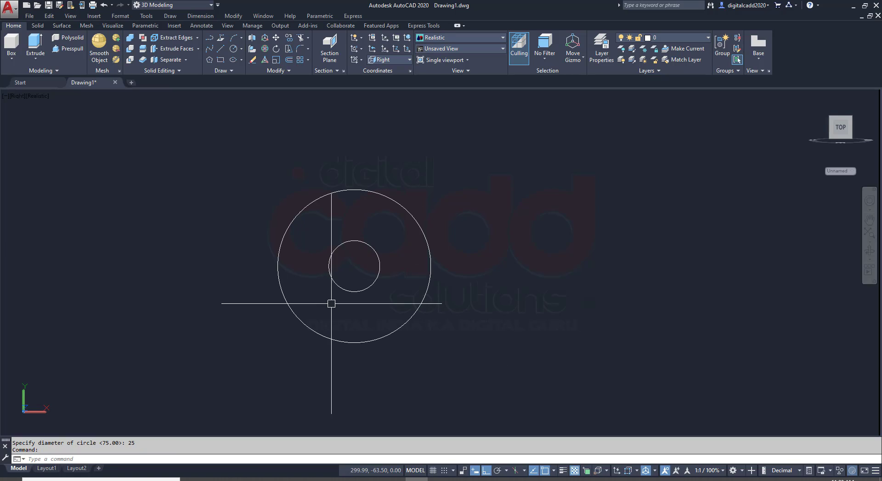
Check the flange drawing in the PDF and draw a vertical diameter line across the outer circle, from top quadrant to bottom quadrant
{"action": "left_click", "coordinate": [257, 479]}
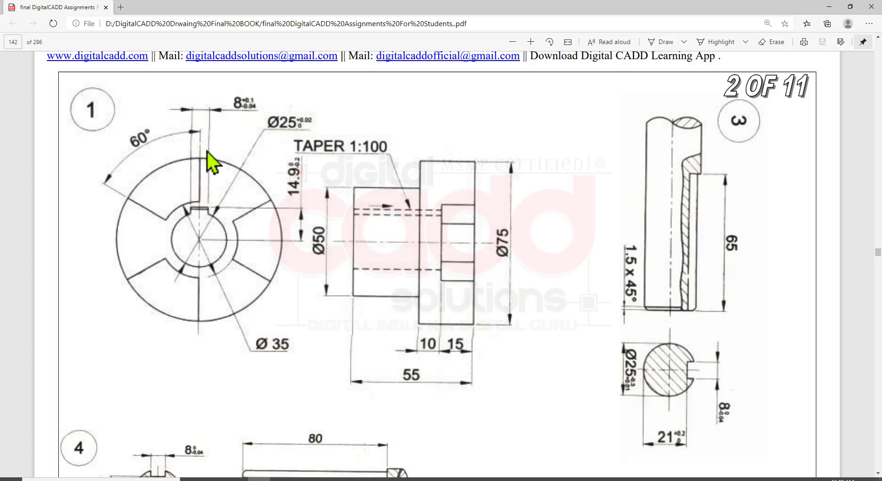
{"action": "left_click", "coordinate": [259, 479]}
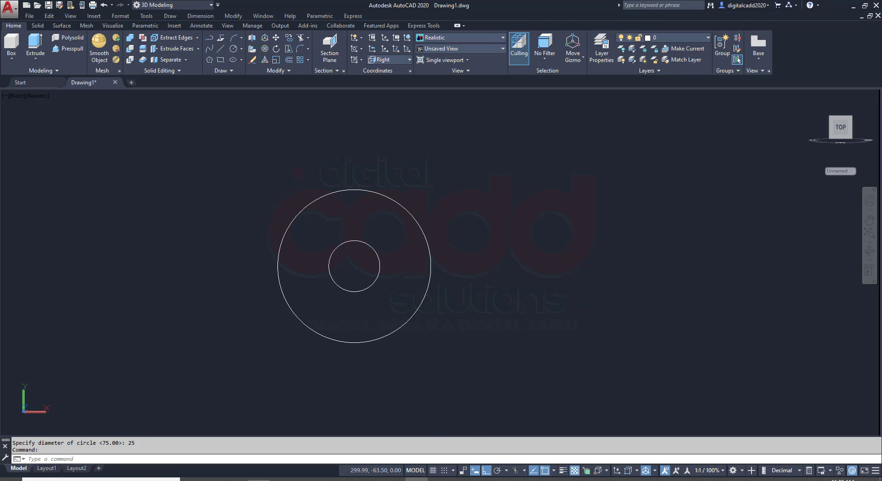
{"action": "type", "text": "L"}
{"action": "key", "text": "Return"}
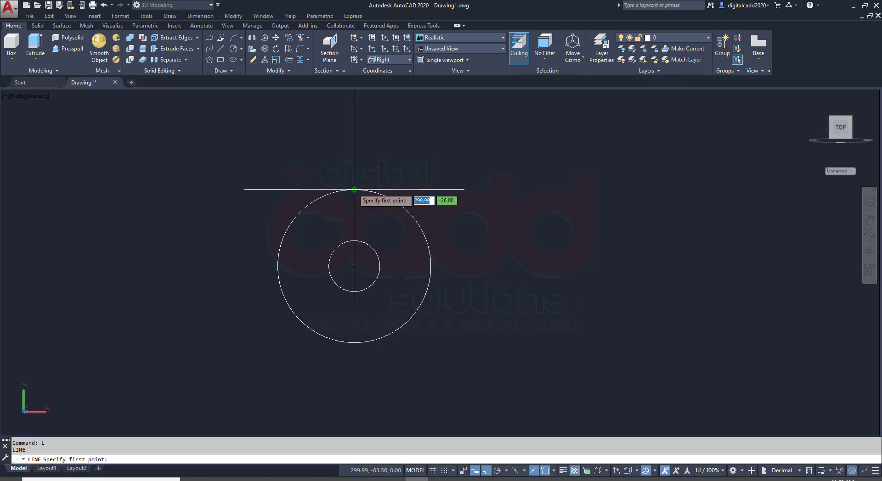
{"action": "left_click", "coordinate": [354, 190]}
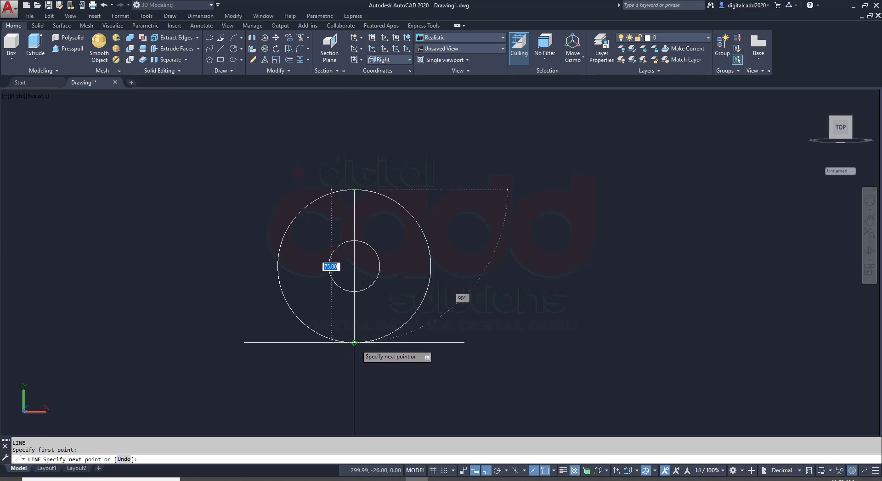
{"action": "left_click", "coordinate": [354, 343]}
{"action": "key", "text": "Return"}
Check the claw angle in the PDF and rotate a copy of the vertical line by 60 degrees about the circles' centre
{"action": "key", "text": "alt+Tab"}
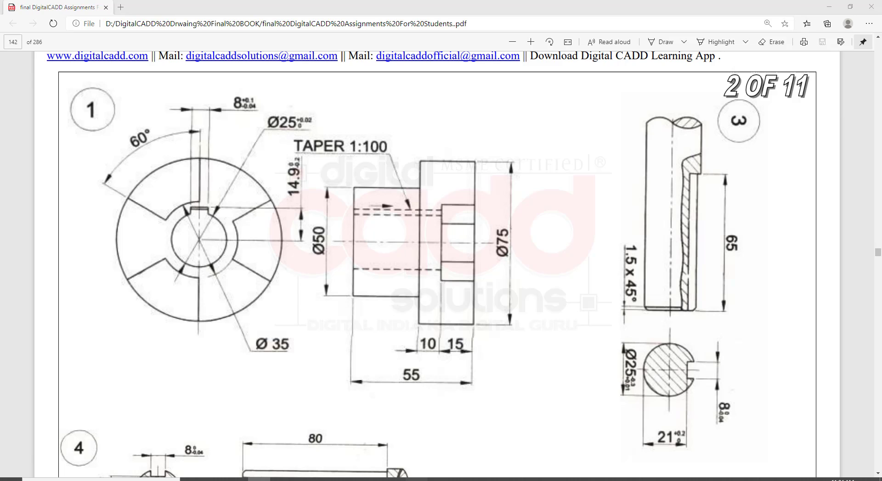
{"action": "key", "text": "alt+Tab"}
{"action": "key", "text": "Return"}
{"action": "left_click", "coordinate": [355, 216]}
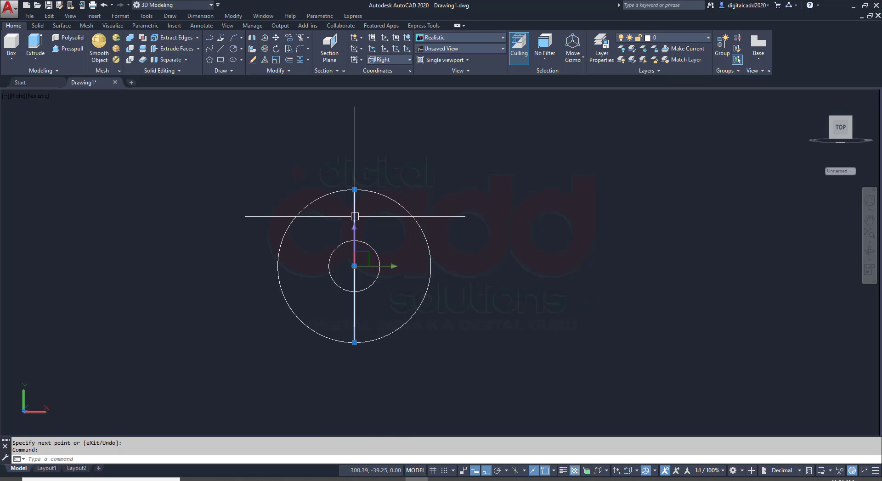
{"action": "type", "text": "ro"}
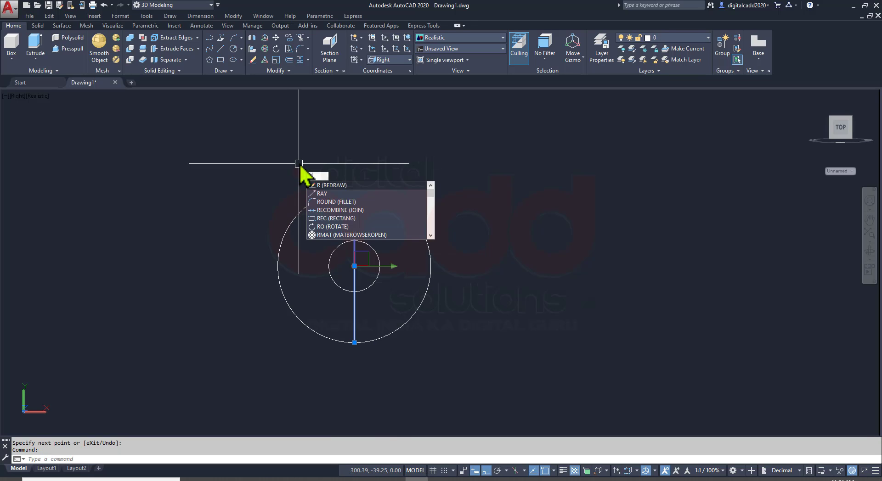
{"action": "key", "text": "Return"}
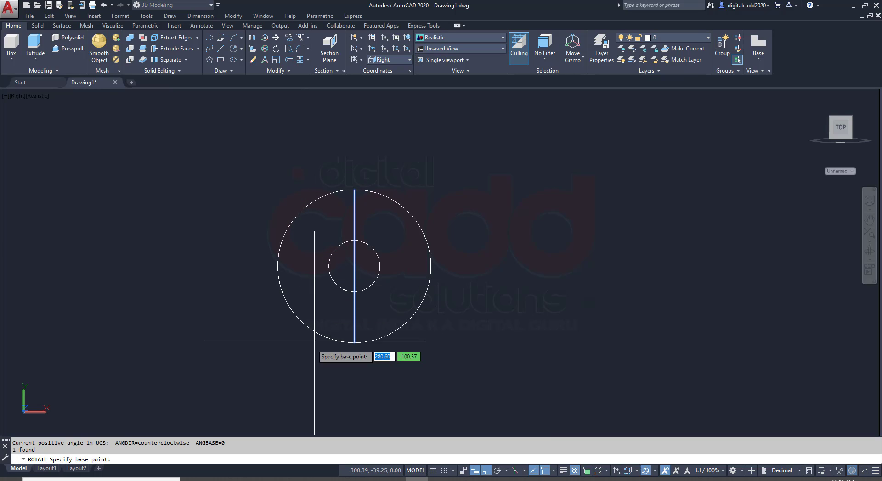
{"action": "left_click", "coordinate": [354, 266]}
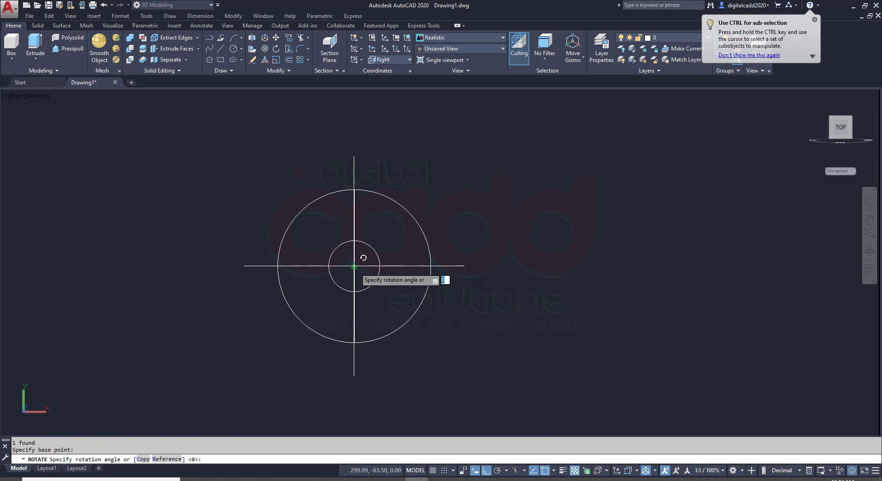
{"action": "left_click", "coordinate": [142, 460]}
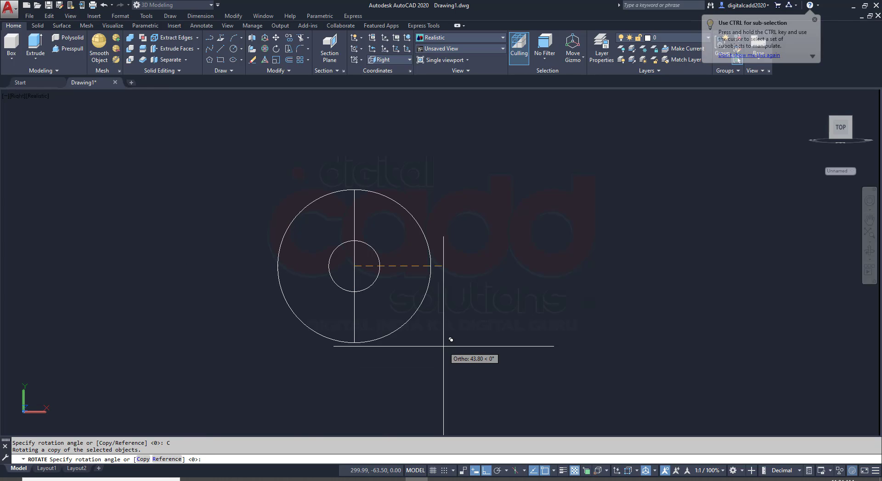
{"action": "type", "text": "60"}
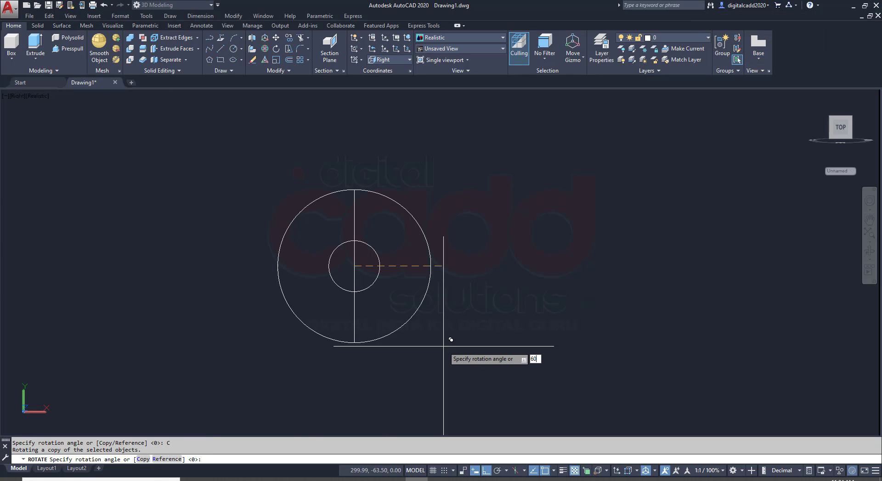
{"action": "key", "text": "Return"}
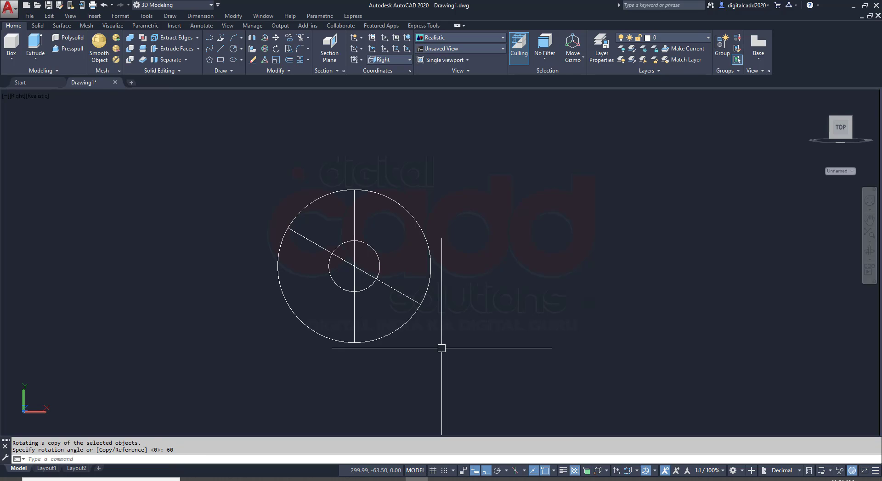
Check the inner claw diameter in the PDF and draw a concentric circle with a diameter of 35 mm at the flange's centre
{"action": "scroll", "coordinate": [305, 256], "scroll_direction": "up", "scroll_amount": 2}
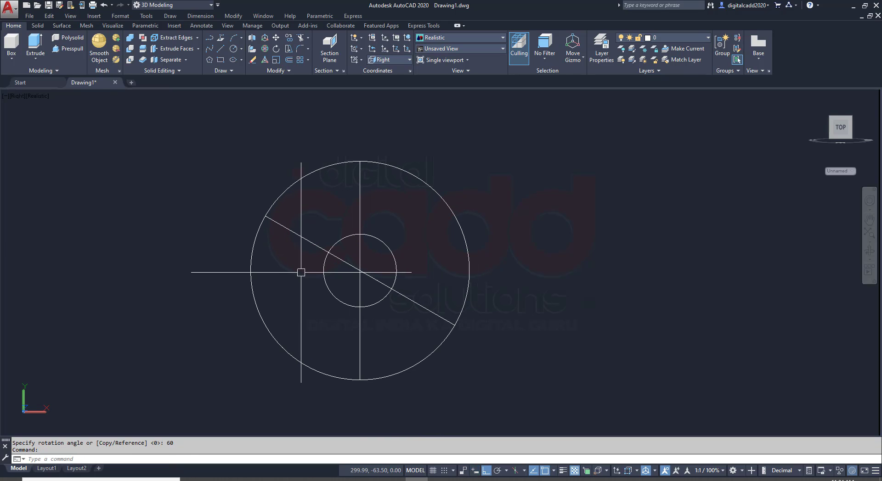
{"action": "left_click", "coordinate": [258, 479]}
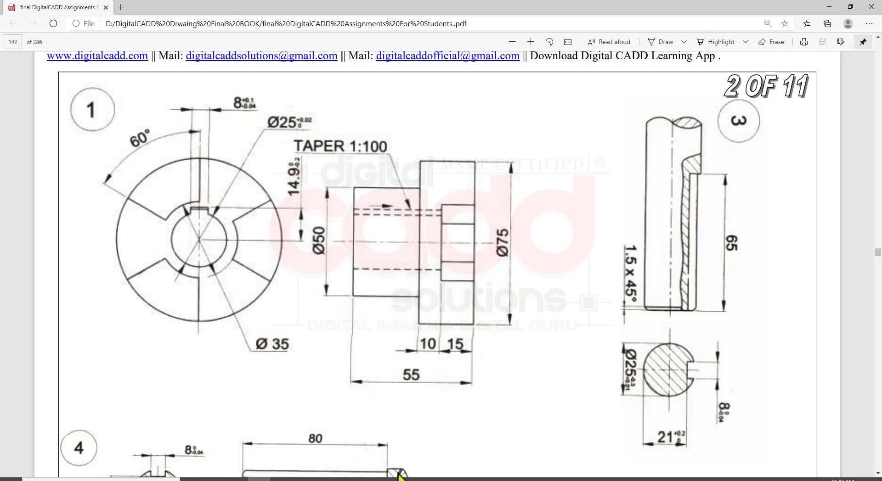
{"action": "left_click", "coordinate": [257, 479]}
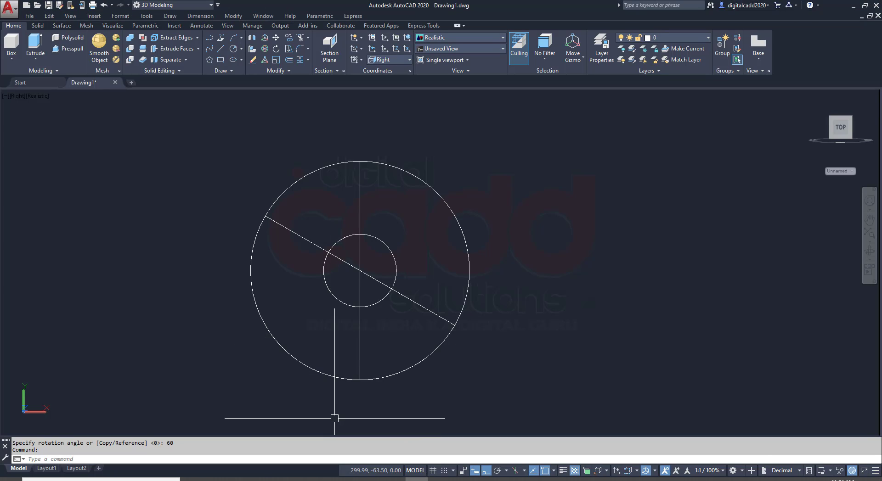
{"action": "type", "text": "c"}
{"action": "key", "text": "Return"}
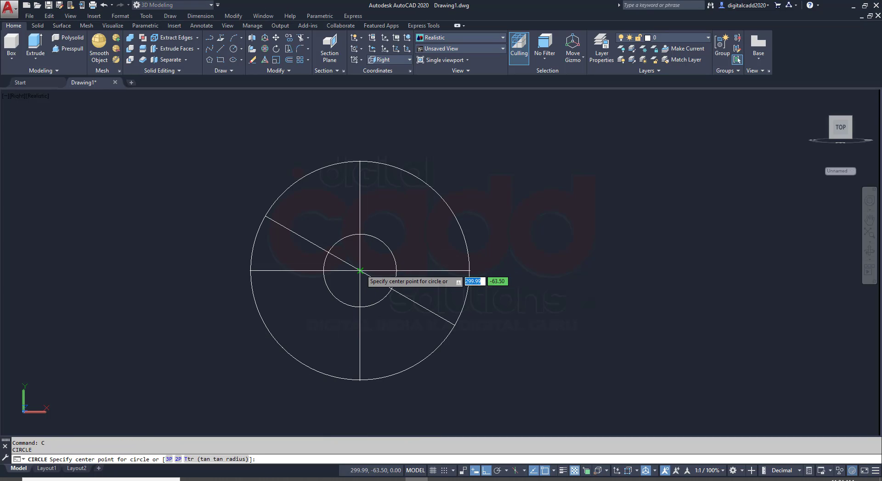
{"action": "left_click", "coordinate": [360, 271]}
{"action": "type", "text": "d"}
{"action": "key", "text": "Return"}
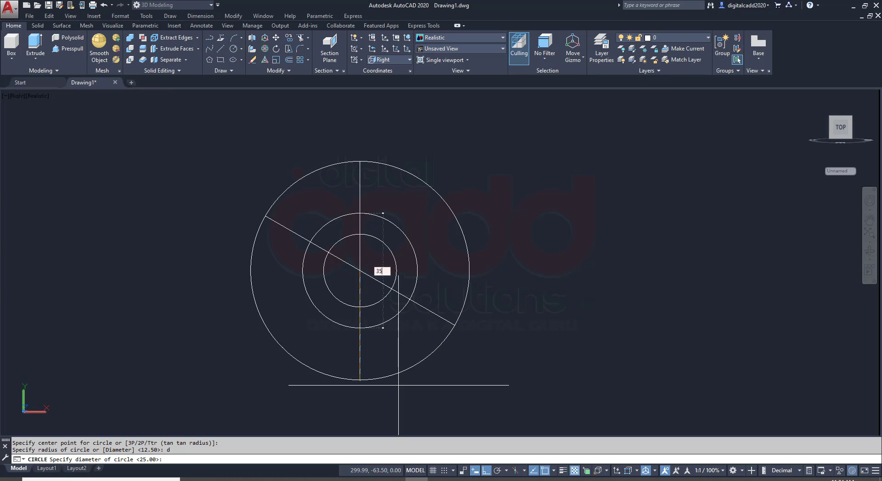
{"action": "type", "text": "35"}
{"action": "key", "text": "Return"}
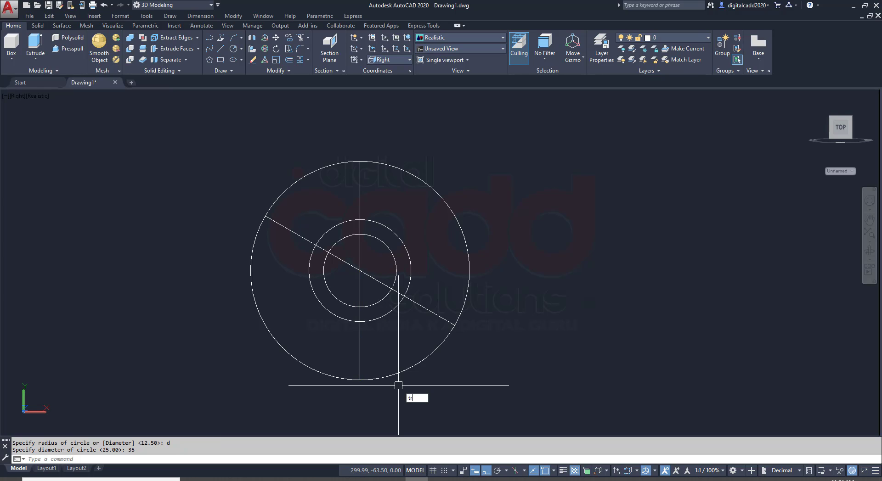
Trim the 35 mm circle and both diameter lines to form one claw outline in the flange's upper-left 60-degree sector
{"action": "type", "text": "tr"}
{"action": "key", "text": "Return"}
{"action": "key", "text": "Return"}
{"action": "left_click", "coordinate": [381, 224]}
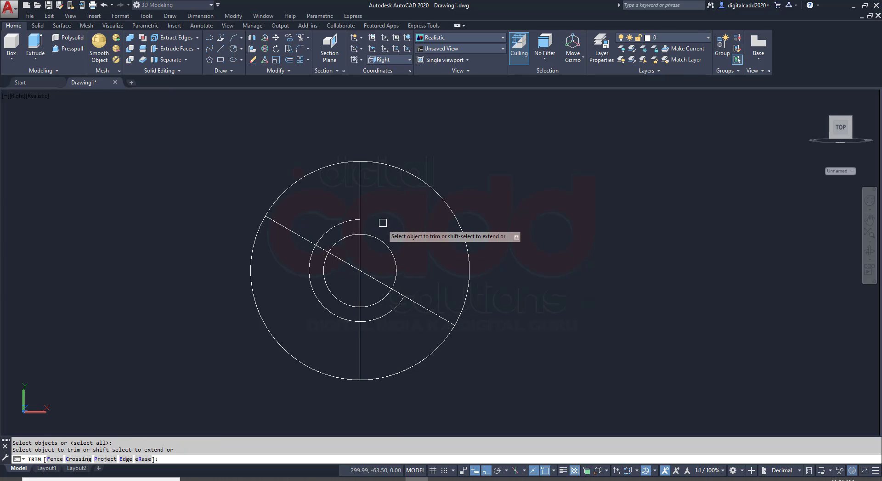
{"action": "left_click", "coordinate": [317, 252]}
{"action": "left_click", "coordinate": [321, 248]}
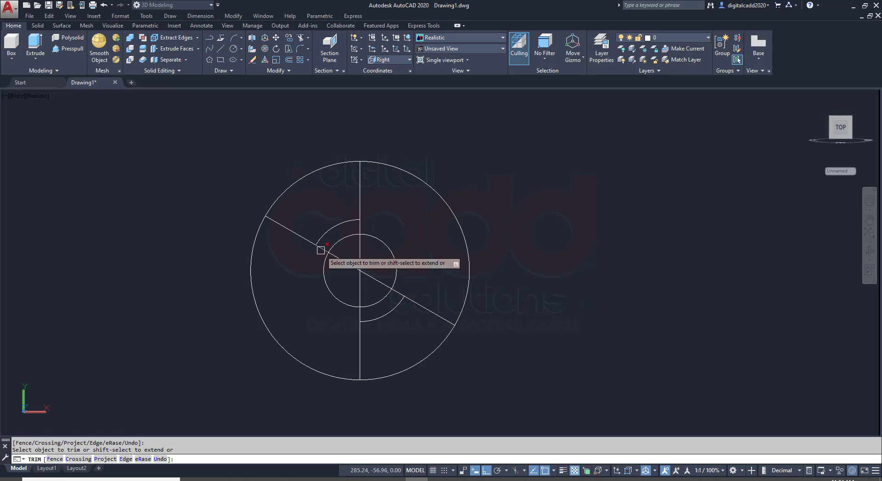
{"action": "left_click", "coordinate": [361, 231]}
Erase the leftover arc and the remaining parts of both diameter lines inside and below the bore circle
{"action": "left_click", "coordinate": [397, 307]}
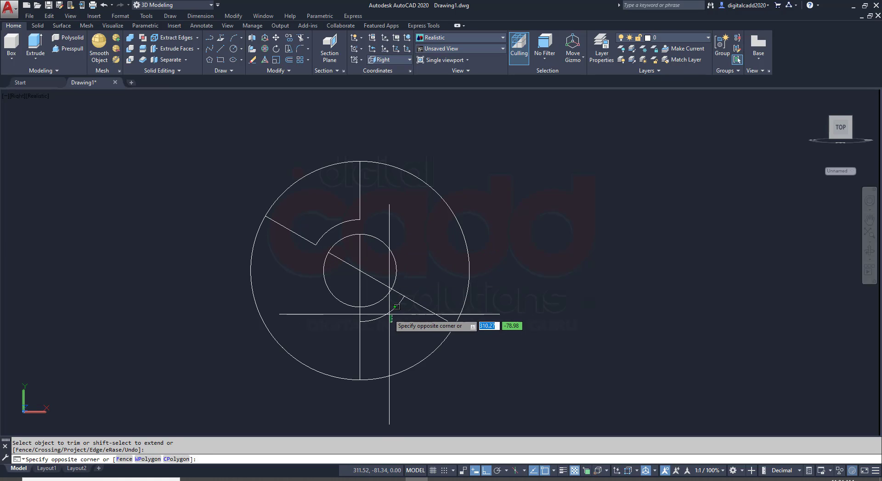
{"action": "left_click", "coordinate": [385, 309]}
{"action": "left_click", "coordinate": [376, 256]}
{"action": "left_click", "coordinate": [345, 285]}
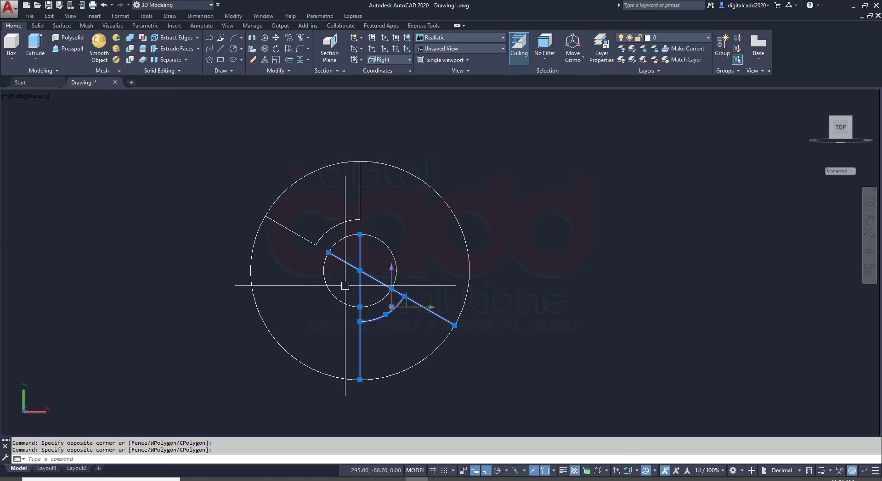
{"action": "type", "text": "E"}
{"action": "key", "text": "Return"}
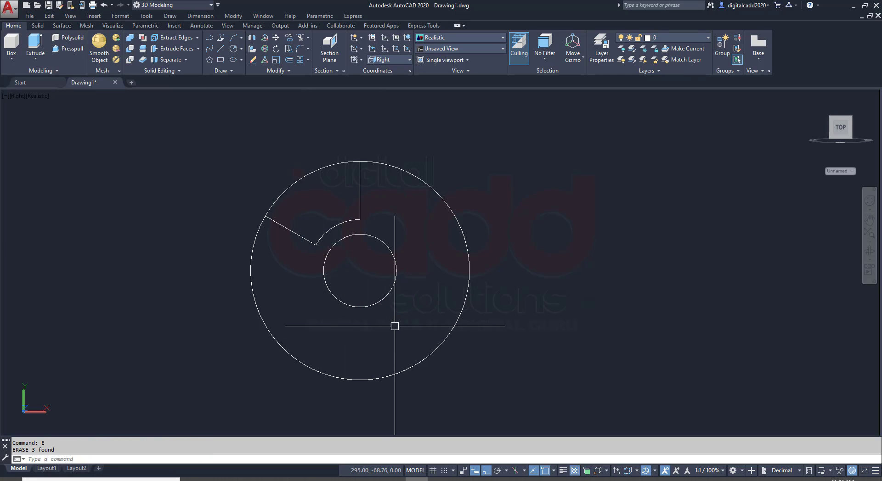
Check the claw layout in the PDF and create a polar array of the claw outline about the bore's centre
{"action": "middle_click_drag", "start_coordinate": [394, 326], "coordinate": [427, 330]}
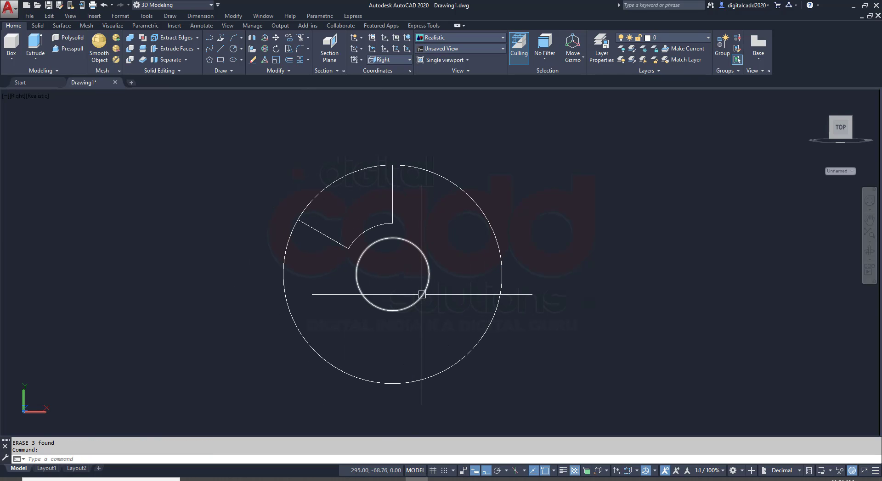
{"action": "middle_click_drag", "start_coordinate": [412, 270], "coordinate": [371, 271]}
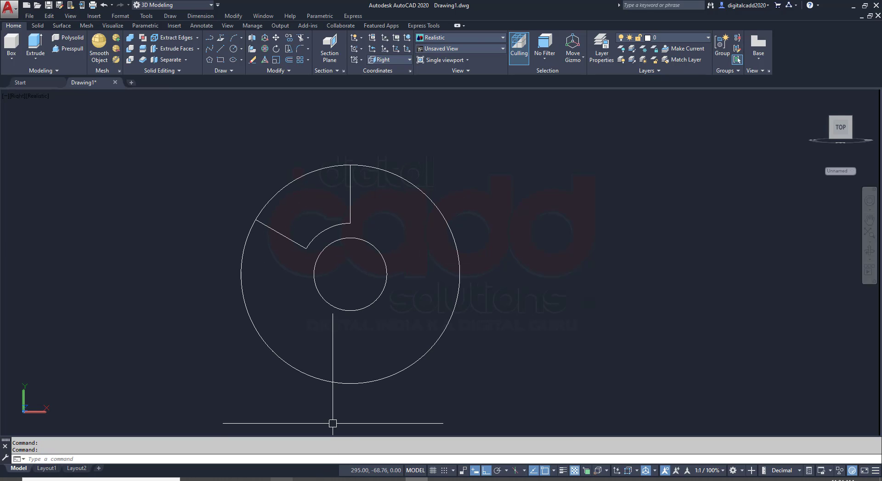
{"action": "left_click", "coordinate": [270, 479]}
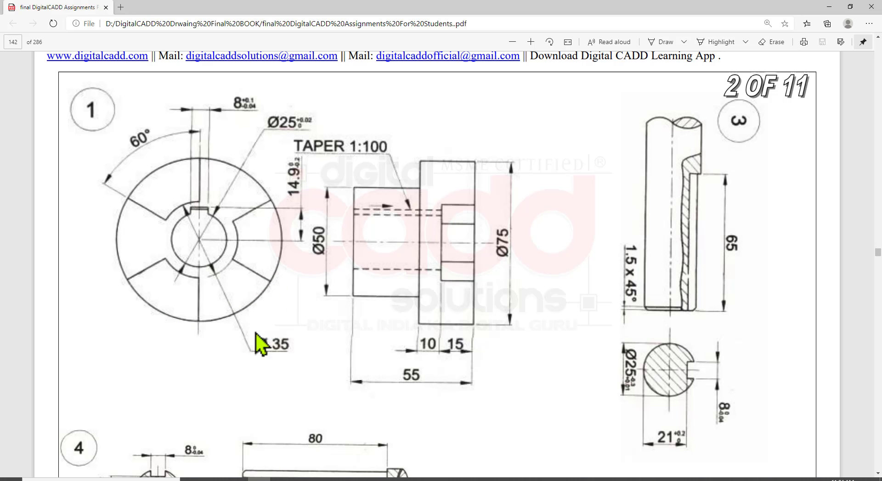
{"action": "left_click", "coordinate": [404, 479]}
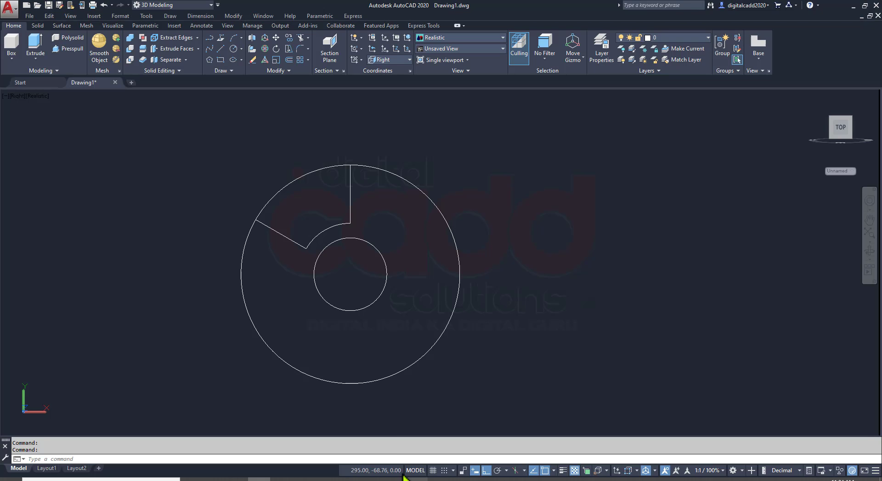
{"action": "left_click", "coordinate": [222, 136]}
{"action": "left_click", "coordinate": [399, 278]}
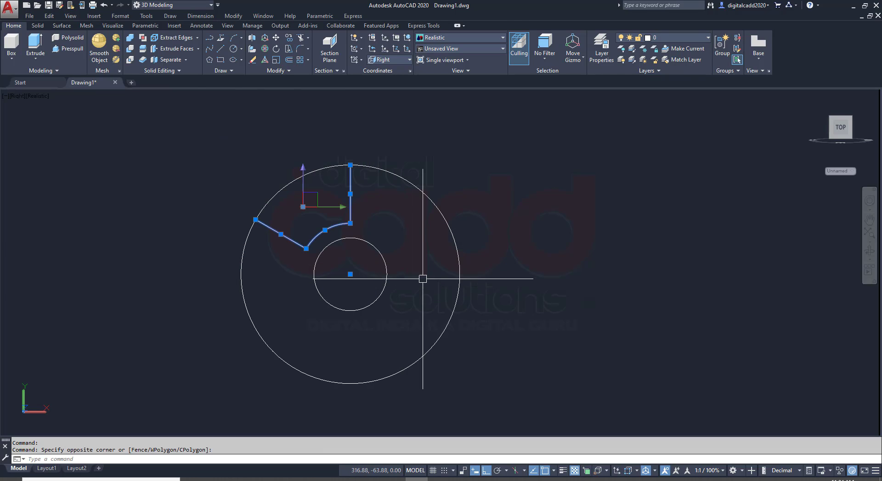
{"action": "left_click", "coordinate": [308, 60]}
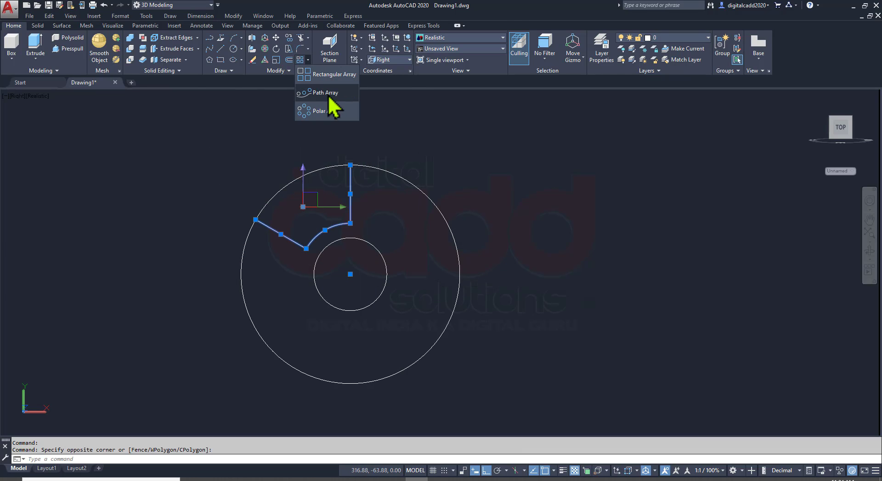
{"action": "left_click", "coordinate": [329, 113]}
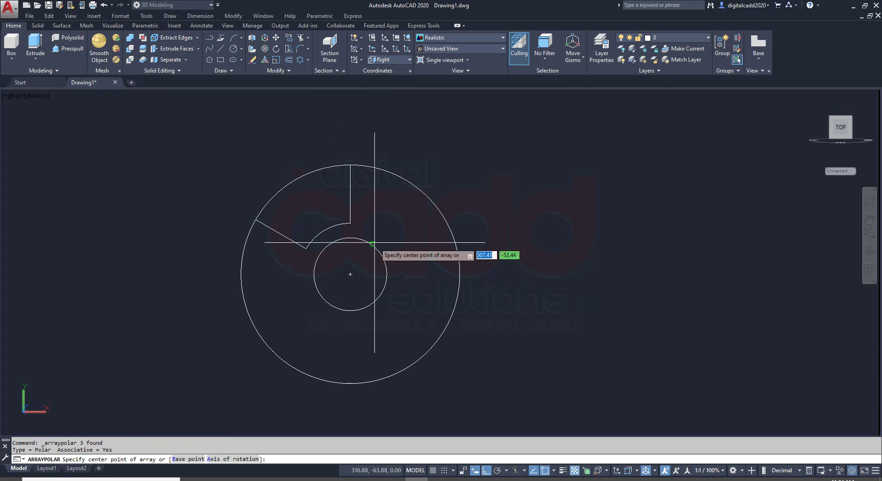
{"action": "left_click", "coordinate": [350, 274]}
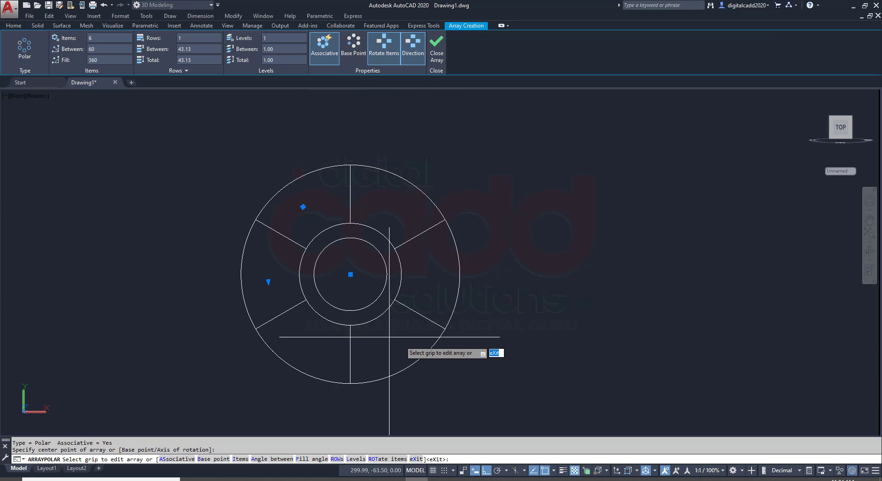
Set the polar array to 3 items over 360 degrees and finish it
{"action": "left_click", "coordinate": [111, 39]}
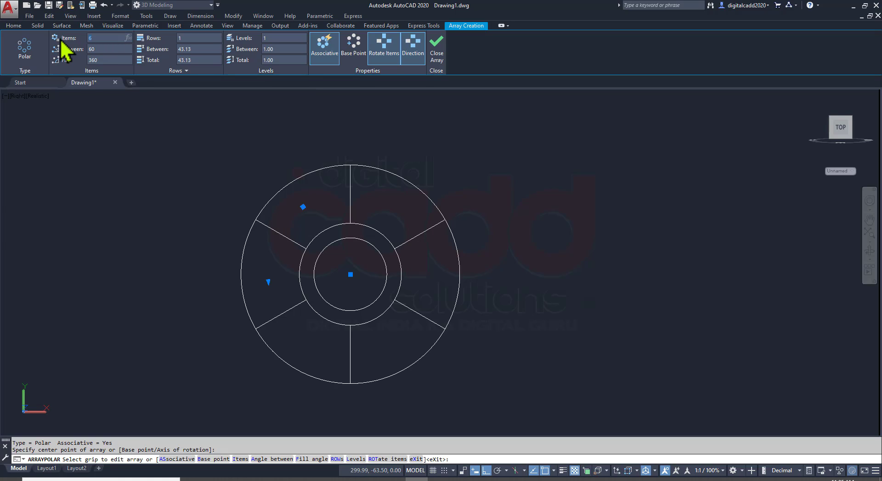
{"action": "type", "text": "3"}
{"action": "key", "text": "Return"}
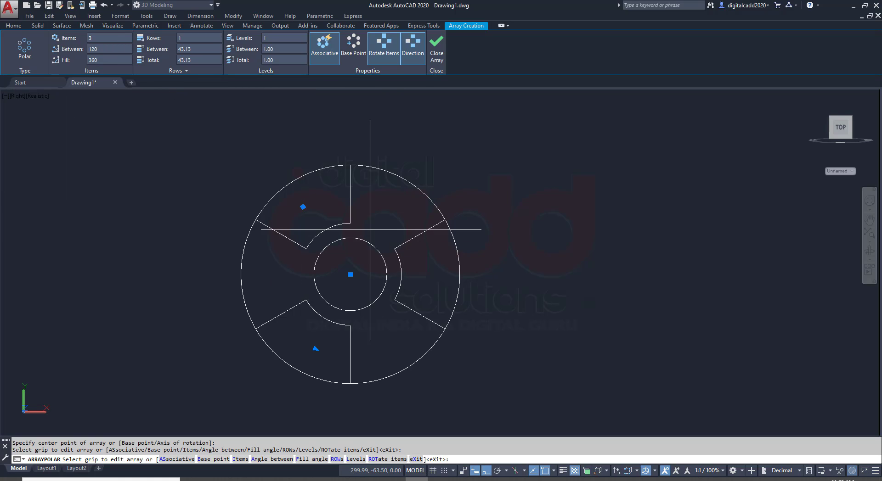
{"action": "key", "text": "Return"}
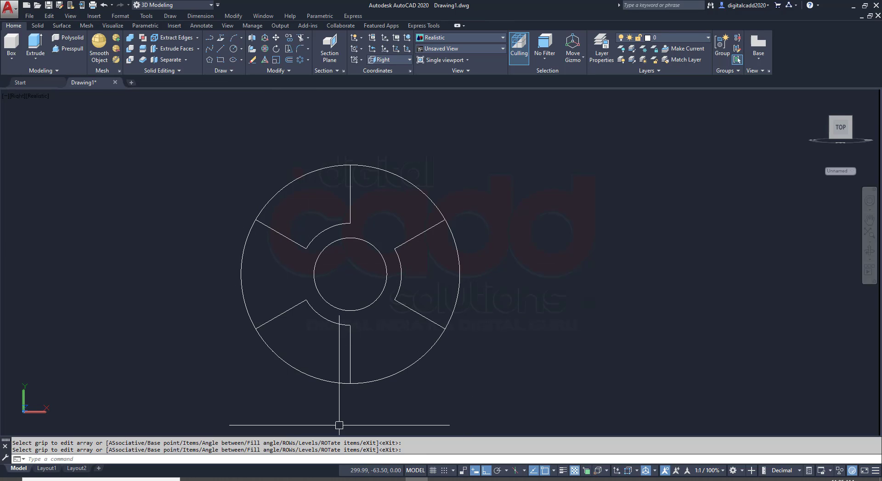
Check the flange's keyway and side view in the assignment PDF, and switch the drawing to the SE Isometric view
{"action": "middle_click_drag", "start_coordinate": [373, 369], "coordinate": [354, 370]}
{"action": "left_click", "coordinate": [259, 479]}
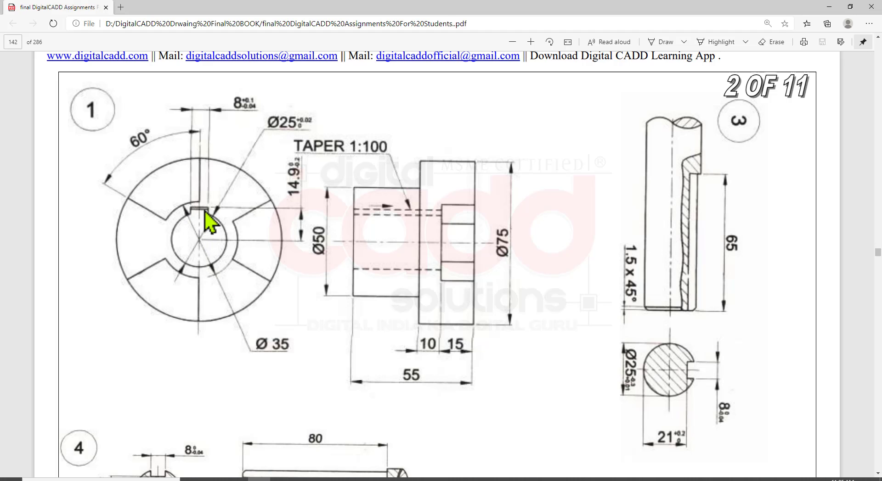
{"action": "left_click", "coordinate": [415, 479]}
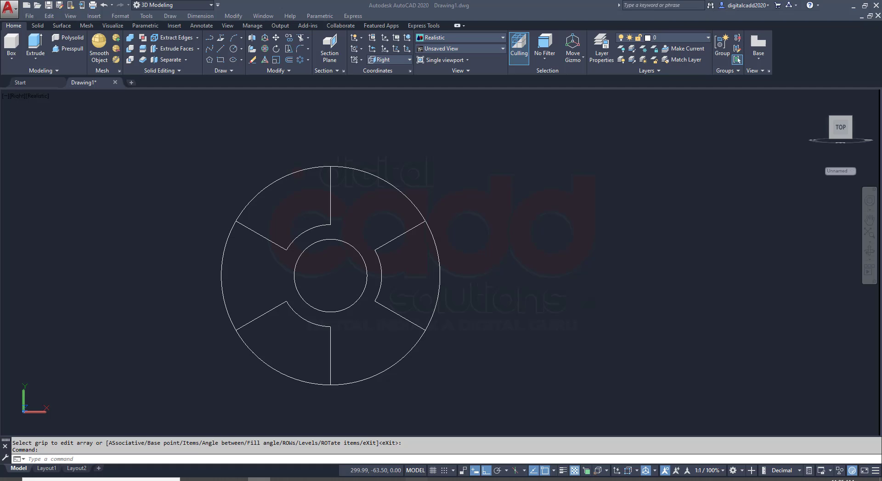
{"action": "left_click", "coordinate": [259, 480]}
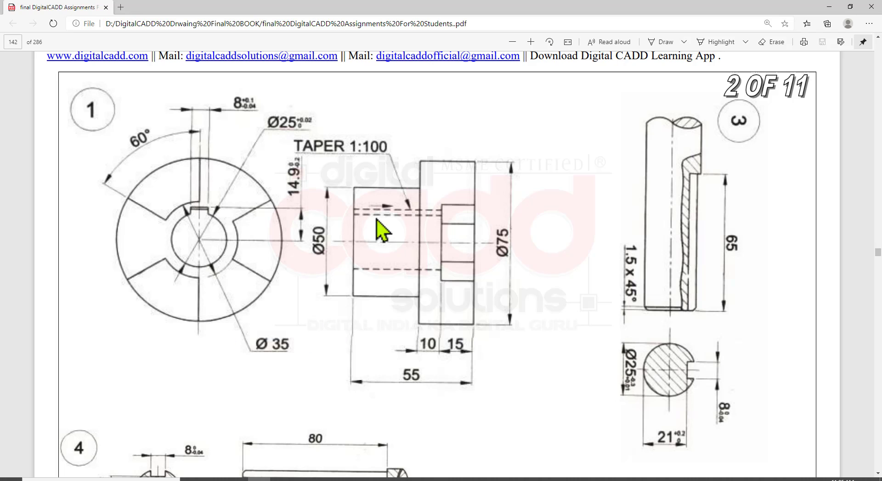
{"action": "key", "text": "alt+Tab"}
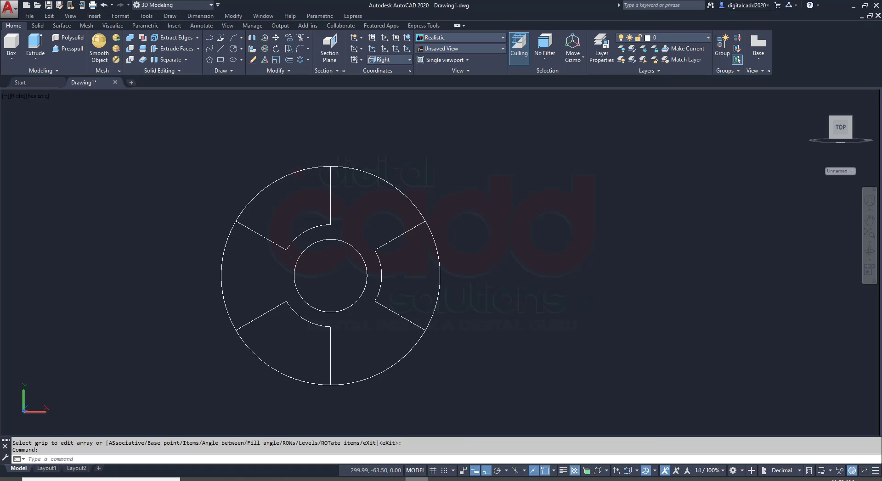
{"action": "left_click", "coordinate": [17, 96]}
{"action": "left_click", "coordinate": [33, 189]}
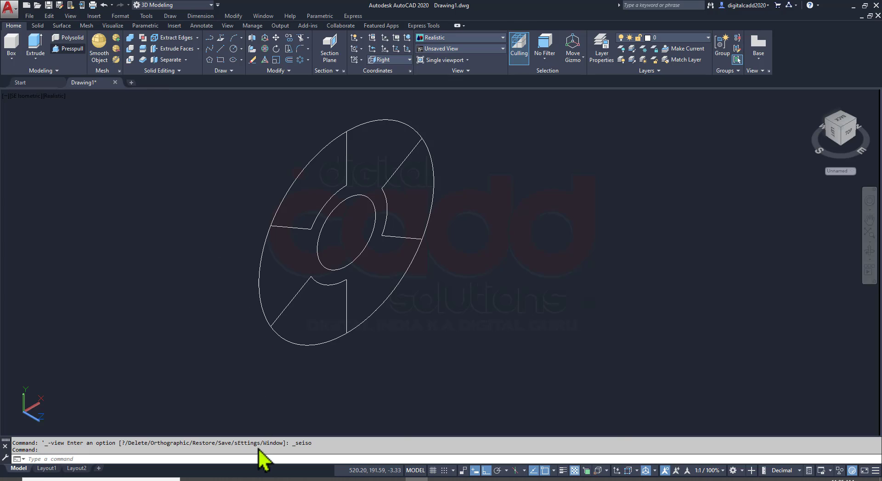
Check the claw and flange thickness in the PDF and presspull all three claw outlines by 25 mm
{"action": "key", "text": "alt+Tab"}
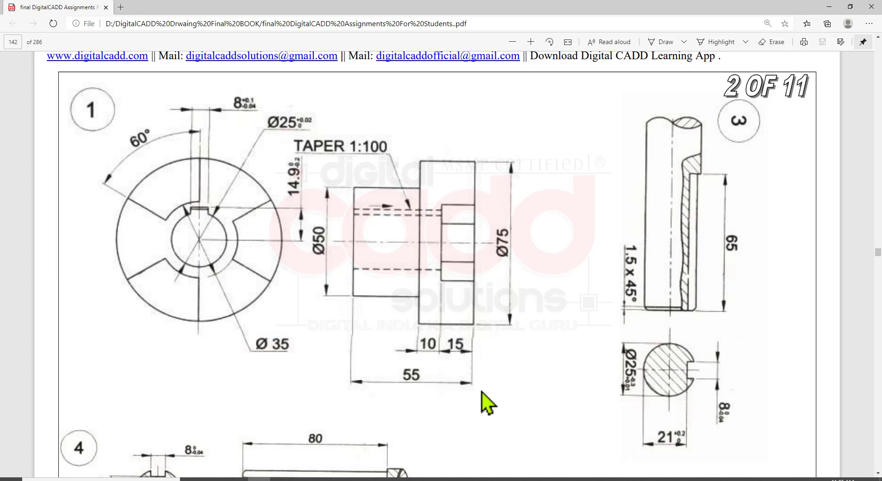
{"action": "key", "text": "alt+Tab"}
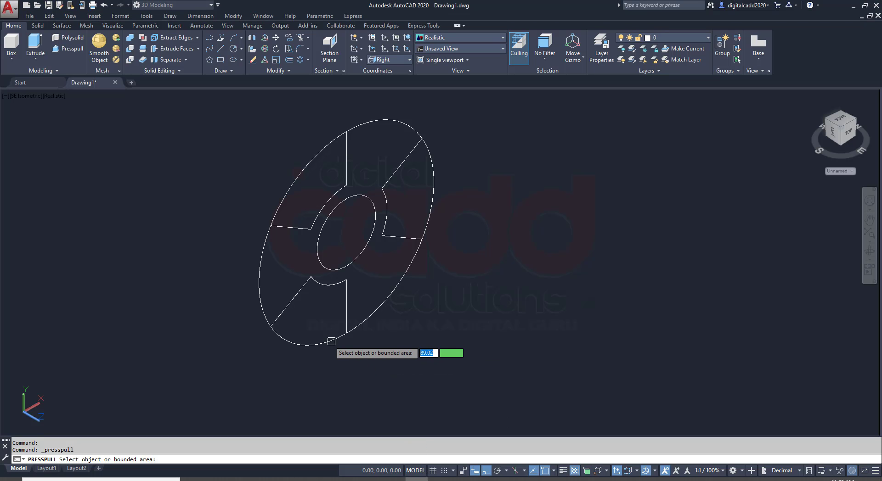
{"action": "left_click", "coordinate": [308, 315]}
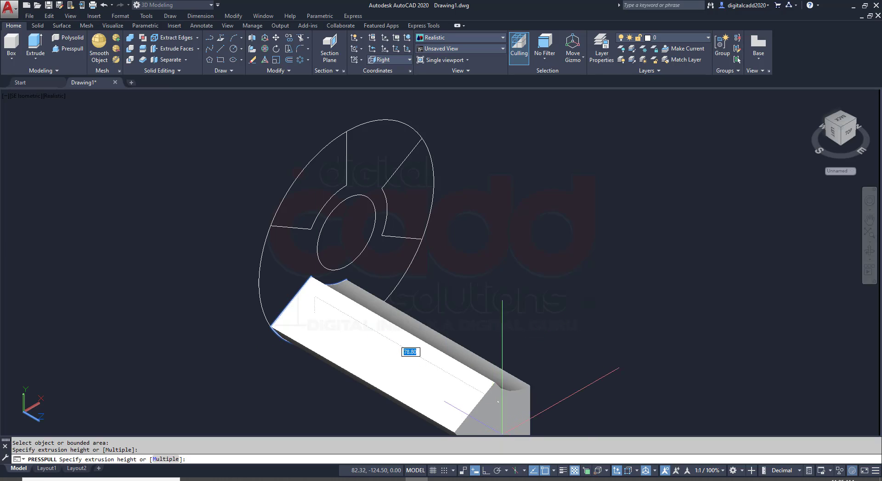
{"action": "type", "text": "25"}
{"action": "key", "text": "Return"}
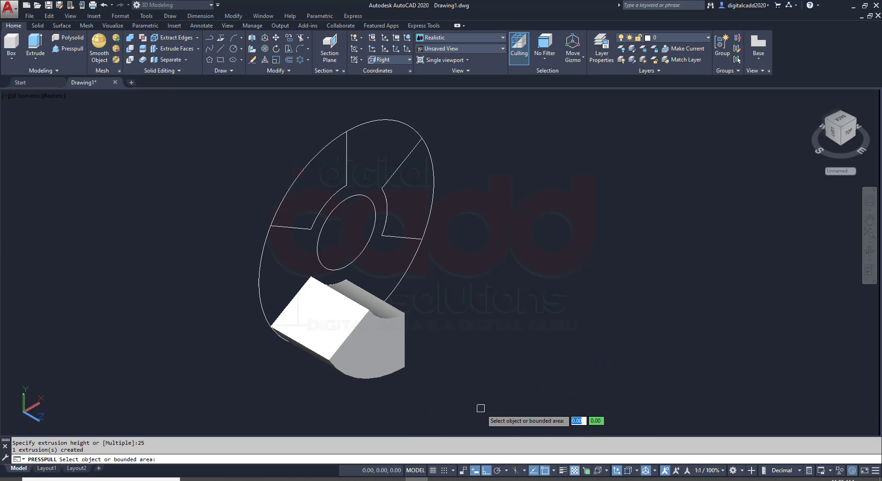
{"action": "left_click", "coordinate": [402, 206]}
{"action": "left_click", "coordinate": [469, 260]}
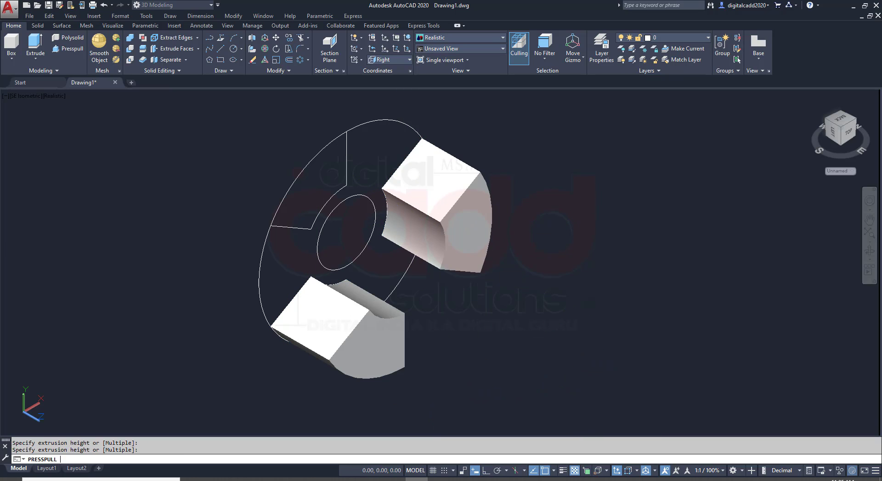
{"action": "left_click", "coordinate": [327, 186]}
{"action": "left_click", "coordinate": [441, 270]}
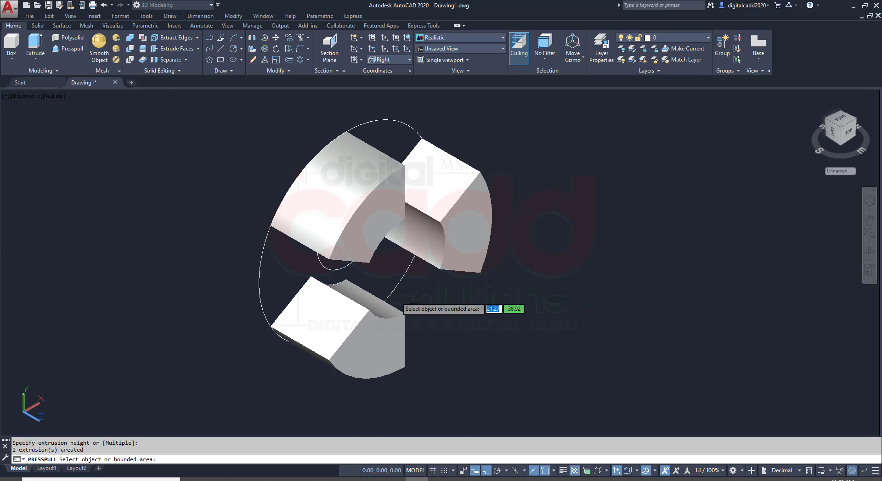
Presspull the remaining flange disc area between the claws, around the bore, by 10 mm
{"action": "left_click", "coordinate": [277, 271]}
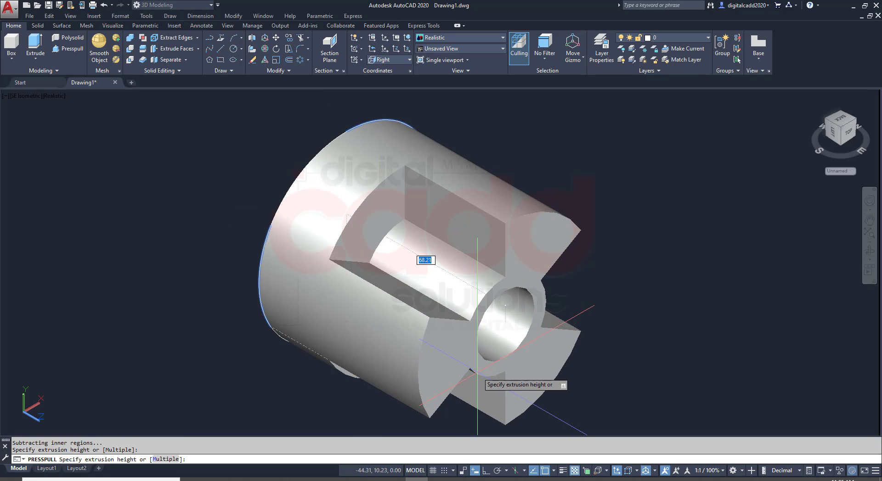
{"action": "type", "text": "10"}
{"action": "key", "text": "Return"}
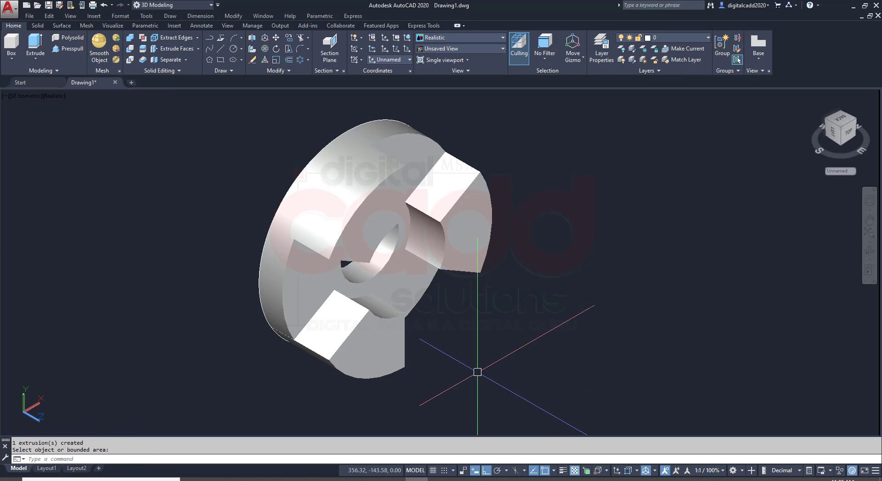
Union the three claws and the flange disc into one solid
{"action": "middle_click_drag", "start_coordinate": [476, 371], "coordinate": [463, 350], "text": "shift"}
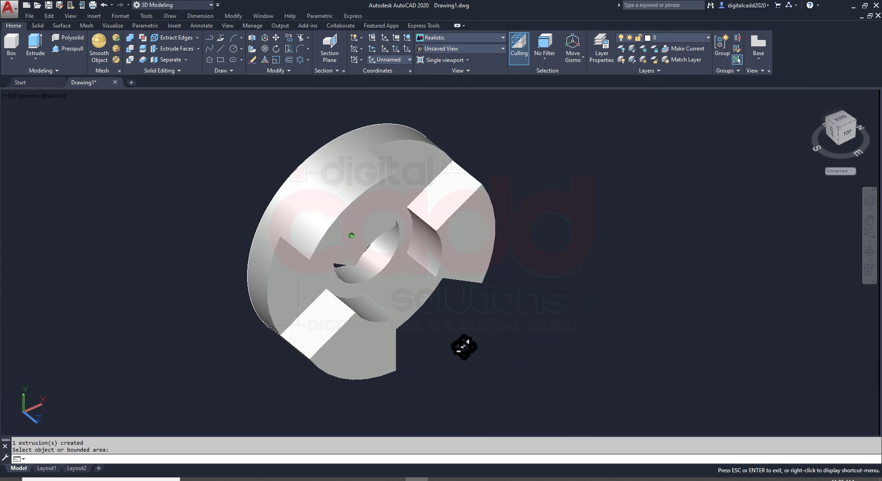
{"action": "key", "text": "Return"}
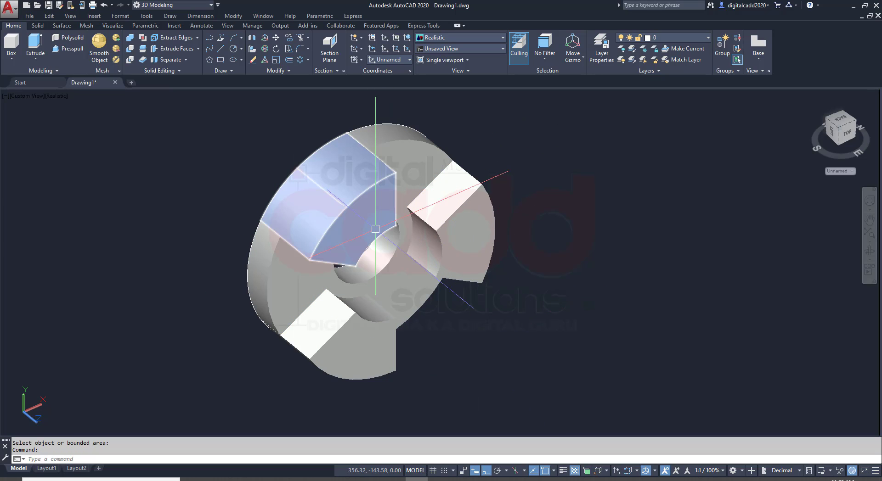
{"action": "left_click", "coordinate": [130, 38]}
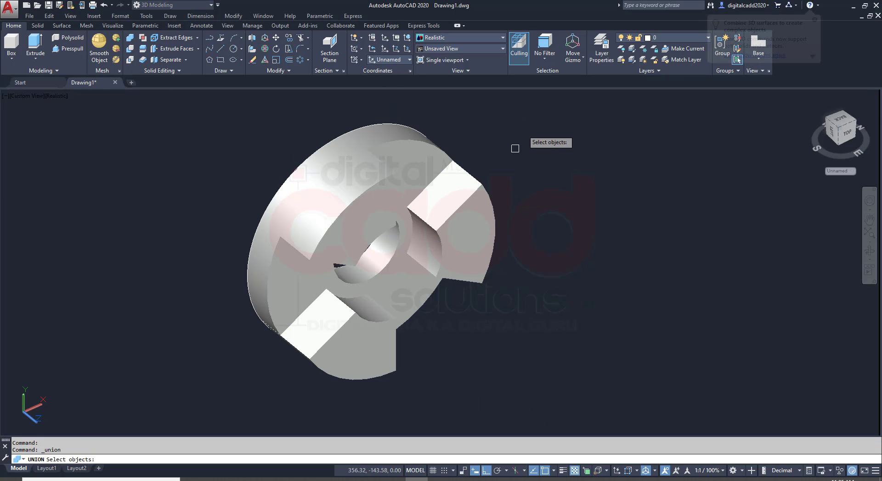
{"action": "left_click", "coordinate": [518, 112]}
{"action": "left_click", "coordinate": [266, 393]}
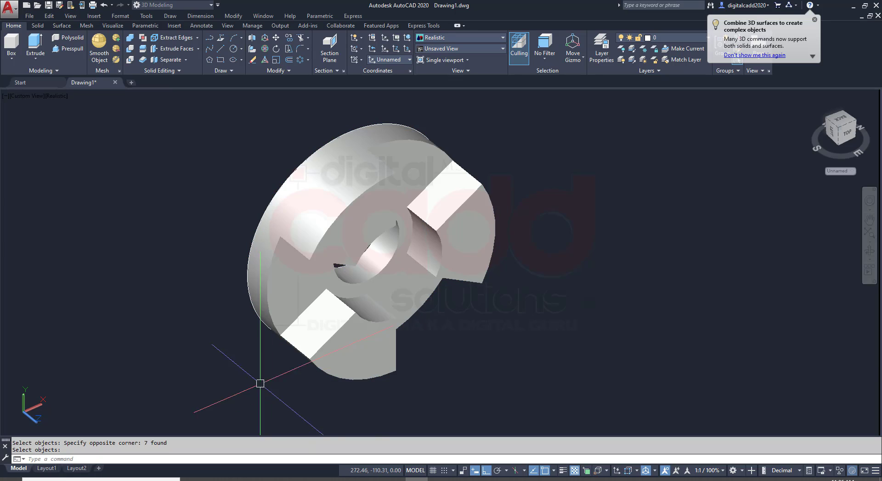
Erase the leftover profile circles and claw array outline on the flange's back face
{"action": "middle_click_drag", "start_coordinate": [256, 383], "coordinate": [469, 335], "text": "shift"}
{"action": "key", "text": "Return"}
{"action": "middle_click_drag", "start_coordinate": [342, 240], "coordinate": [340, 274]}
{"action": "left_click", "coordinate": [263, 115]}
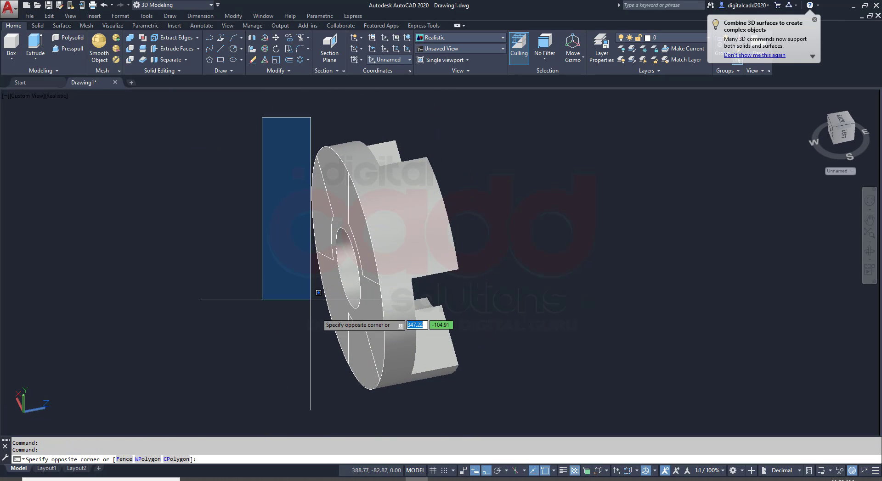
{"action": "left_click", "coordinate": [403, 410]}
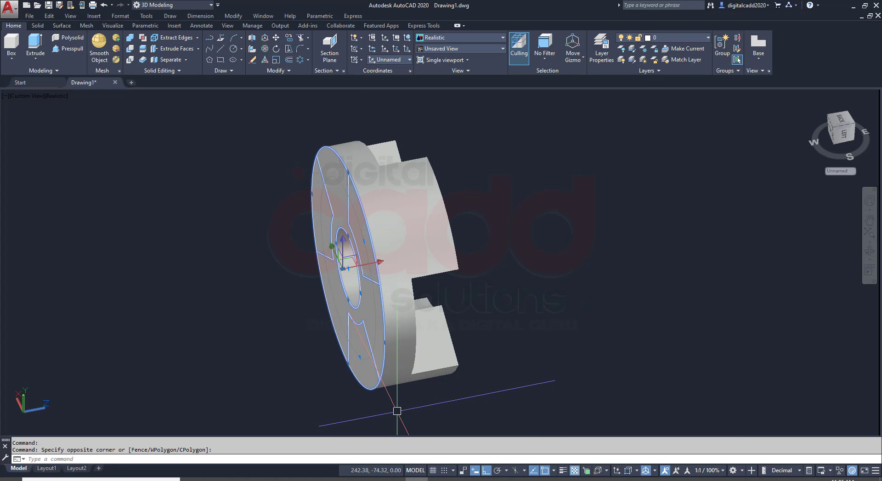
{"action": "key", "text": "Return"}
Check the hub diameter in the PDF and draw a 50 mm diameter circle centred on the bore on the flange's back face
{"action": "mouse_move", "coordinate": [473, 344]}
{"action": "middle_mouse_down", "text": "shift"}
{"action": "mouse_move", "coordinate": [569, 289]}
{"action": "mouse_move", "coordinate": [611, 288]}
{"action": "mouse_move", "coordinate": [419, 334]}
{"action": "mouse_move", "coordinate": [234, 202]}
{"action": "mouse_move", "coordinate": [280, 255]}
{"action": "mouse_move", "coordinate": [490, 341]}
{"action": "mouse_move", "coordinate": [510, 335]}
{"action": "mouse_move", "coordinate": [549, 264]}
{"action": "middle_mouse_up", "text": "shift"}
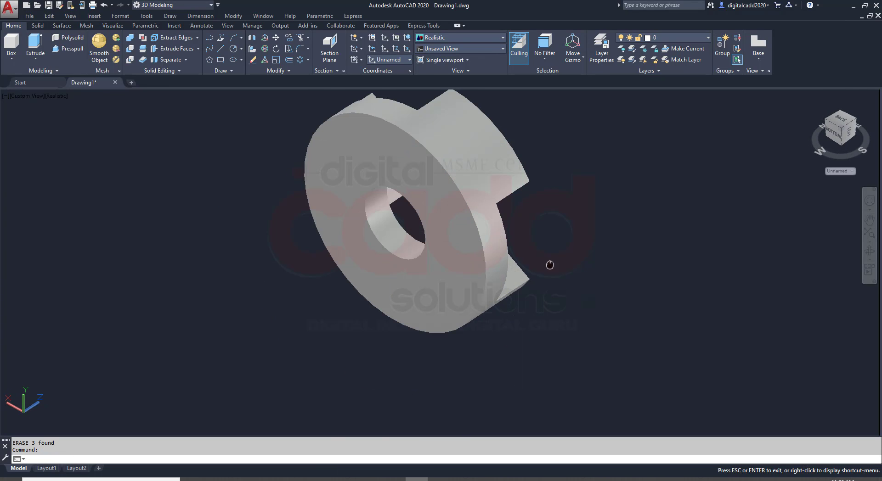
{"action": "left_click", "coordinate": [258, 479]}
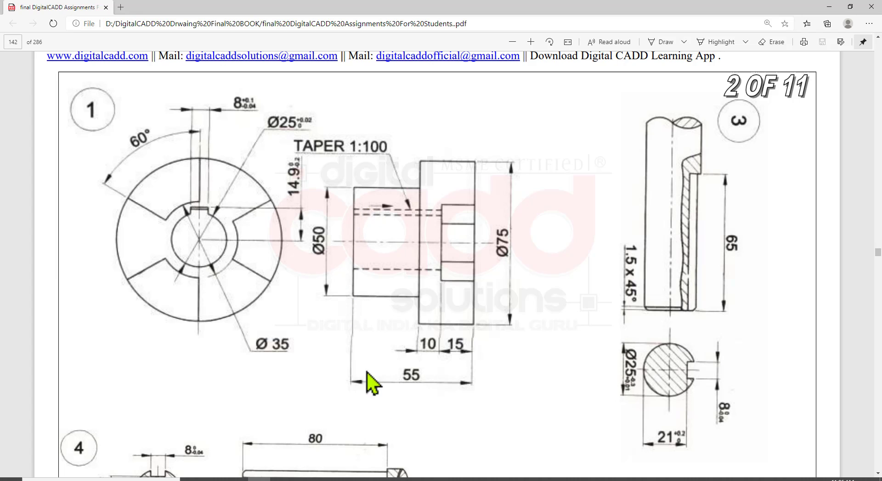
{"action": "left_click", "coordinate": [416, 479]}
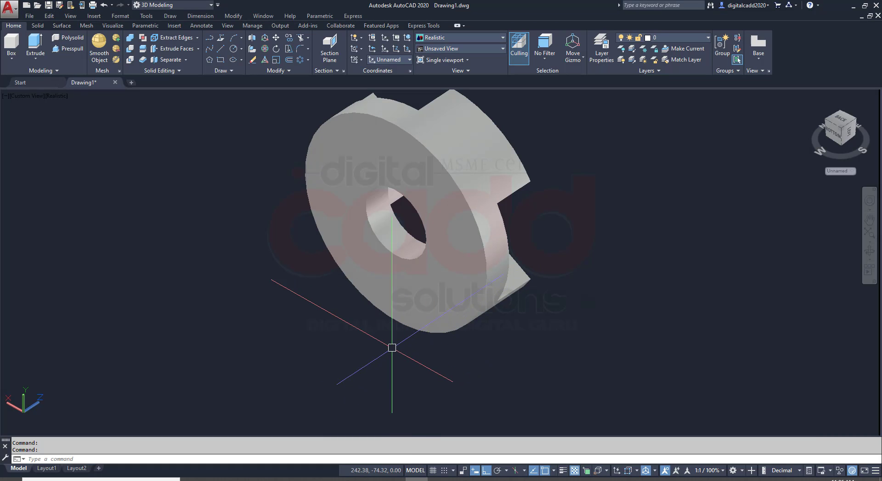
{"action": "key", "text": "Return"}
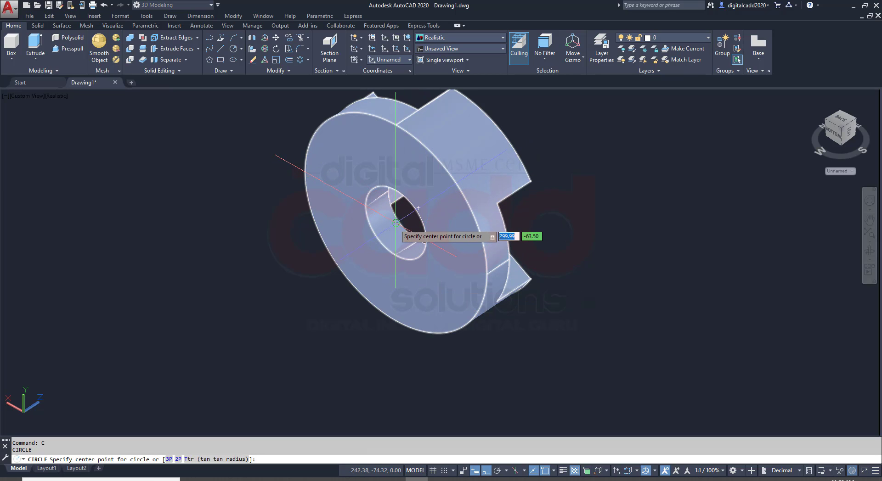
{"action": "left_click", "coordinate": [396, 223]}
{"action": "type", "text": "d"}
{"action": "key", "text": "Return"}
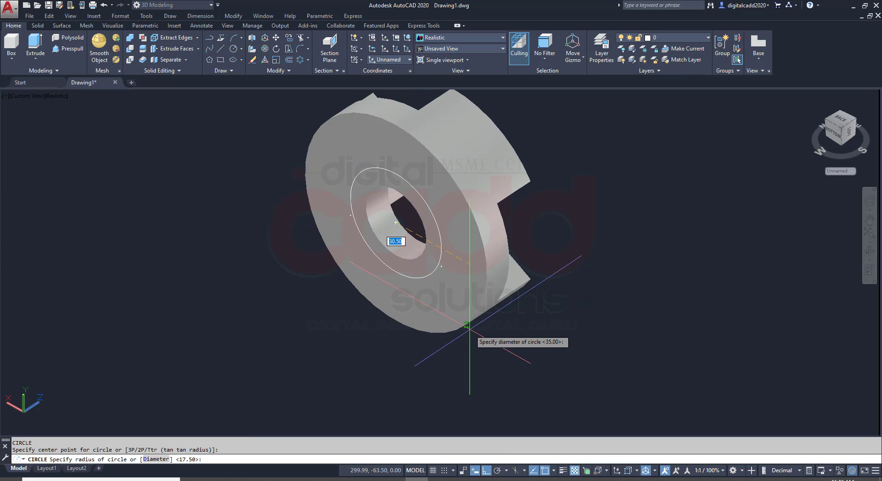
{"action": "type", "text": "50"}
{"action": "key", "text": "Return"}
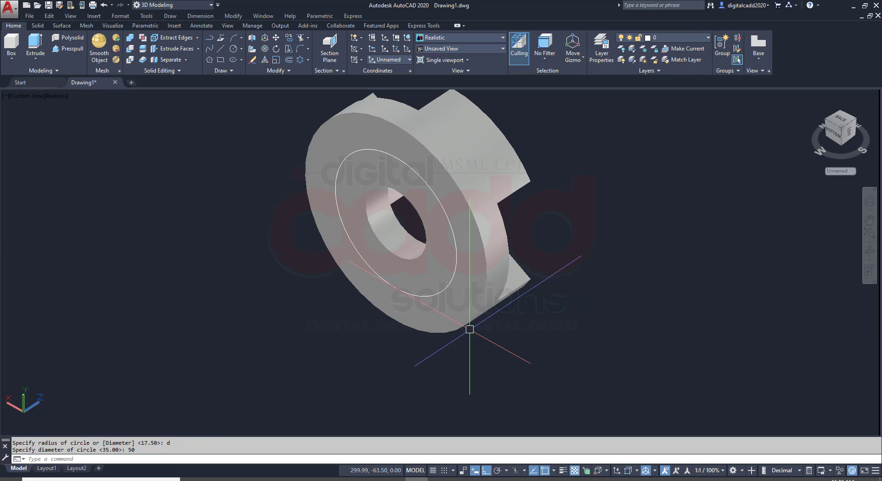
Presspull the ring between the 50 mm circle and the bore outward by 30 mm, checking the hub length in the PDF
{"action": "left_click", "coordinate": [70, 49]}
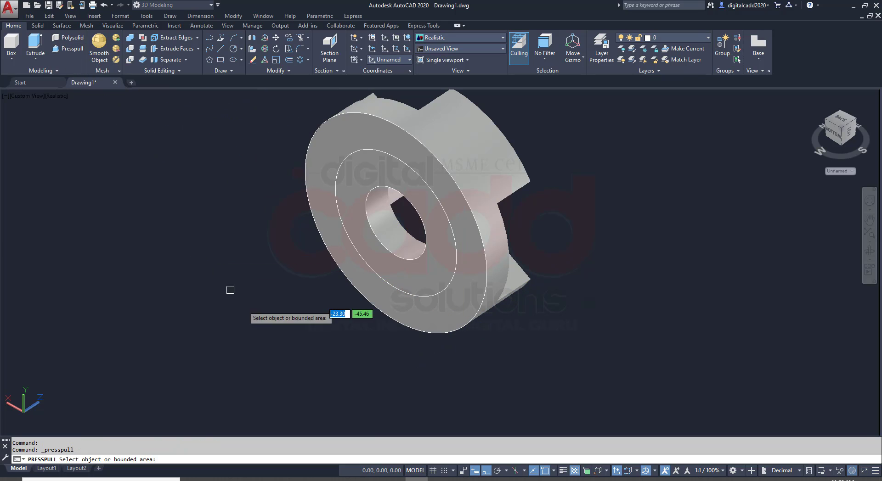
{"action": "left_click", "coordinate": [349, 221]}
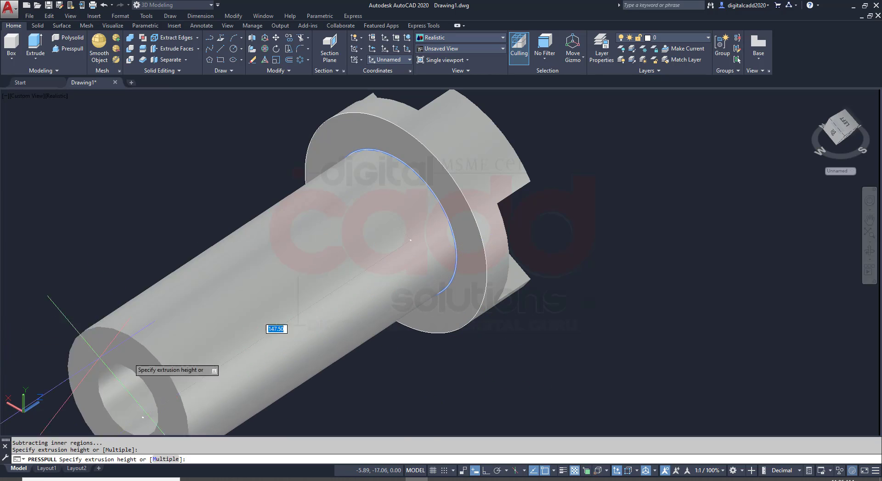
{"action": "left_click", "coordinate": [259, 480]}
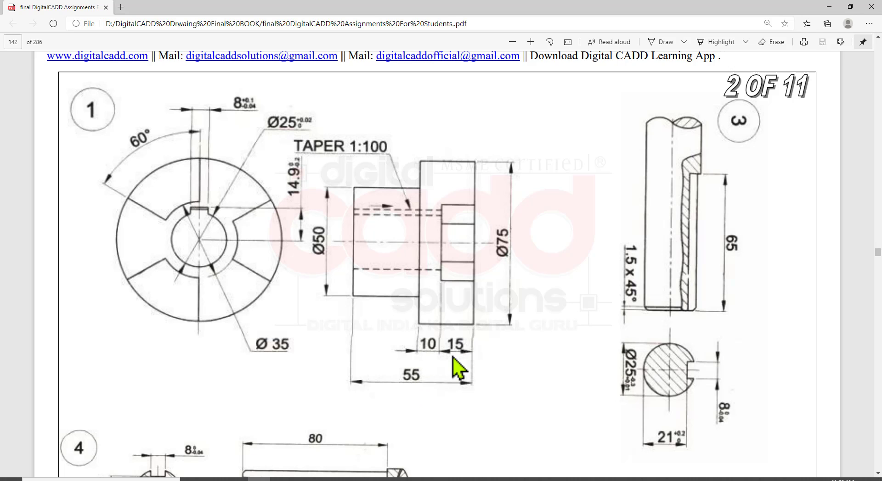
{"action": "left_click", "coordinate": [416, 479]}
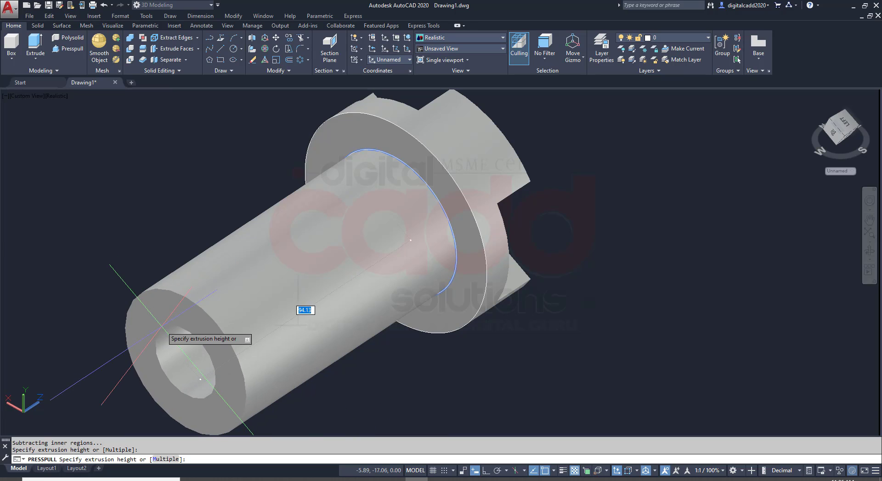
{"action": "key", "text": "Return"}
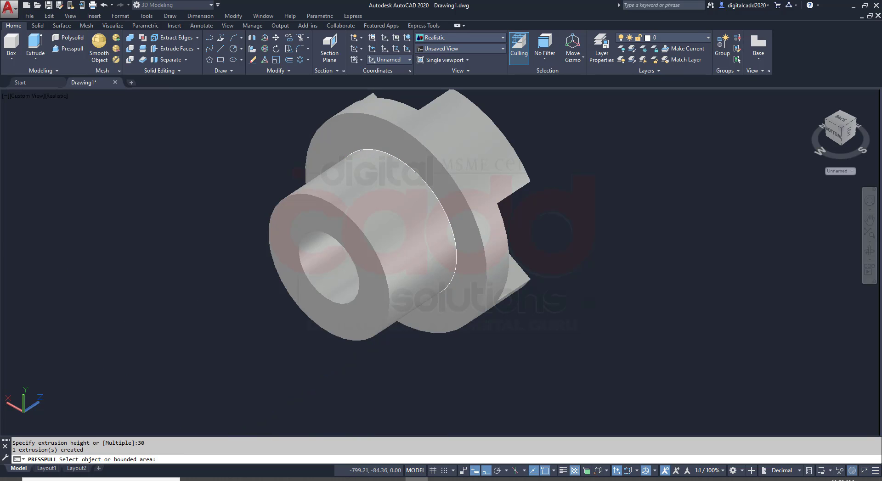
Erase the leftover 50 mm circle at the hub's base on the flange
{"action": "middle_click_drag", "start_coordinate": [475, 263], "coordinate": [444, 276], "text": "shift"}
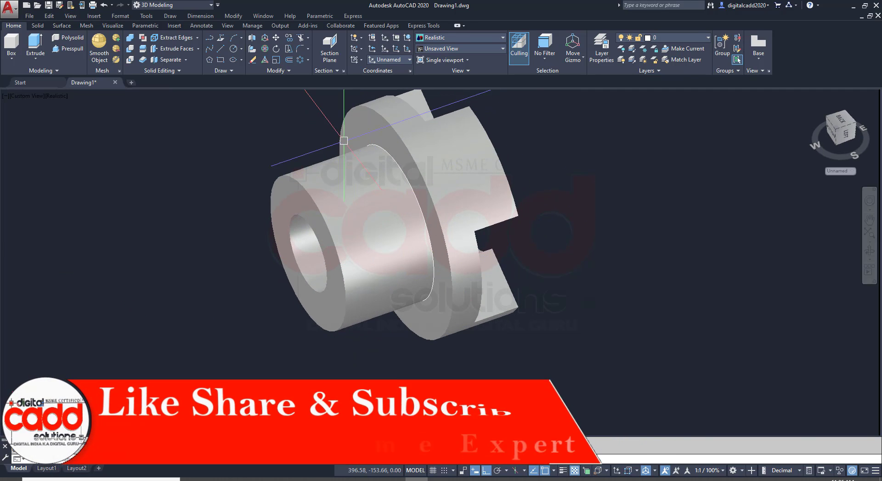
{"action": "left_click", "coordinate": [325, 102]}
{"action": "left_click", "coordinate": [488, 316]}
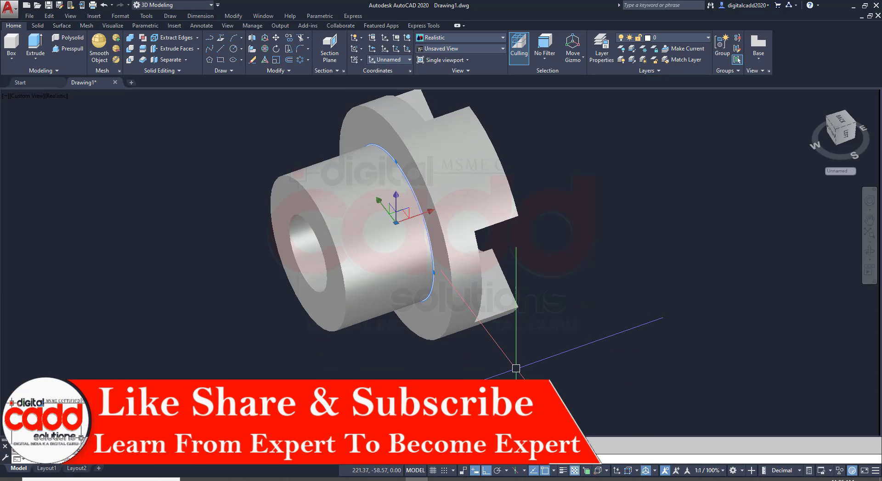
{"action": "middle_click_drag", "start_coordinate": [569, 358], "coordinate": [380, 282], "text": "shift"}
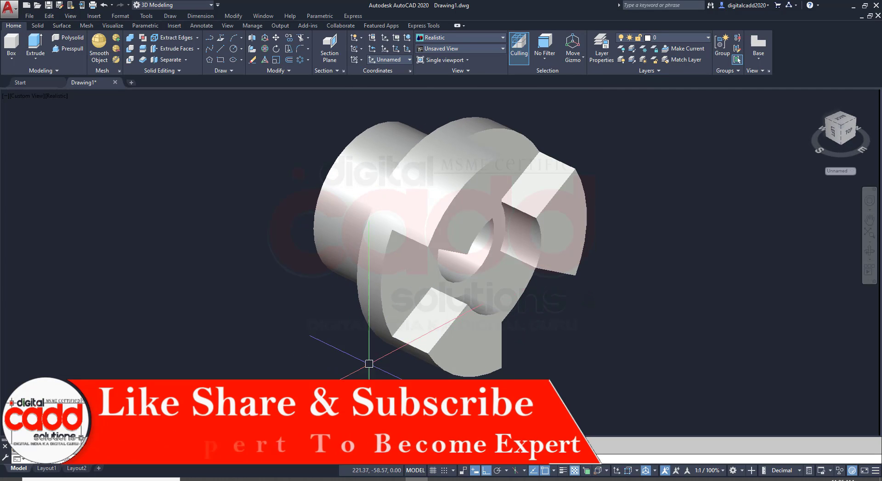
Save the drawing in Documents as "07.claw couplingh"
{"action": "middle_click_drag", "start_coordinate": [457, 310], "coordinate": [347, 316]}
{"action": "key", "text": "ctrl+s"}
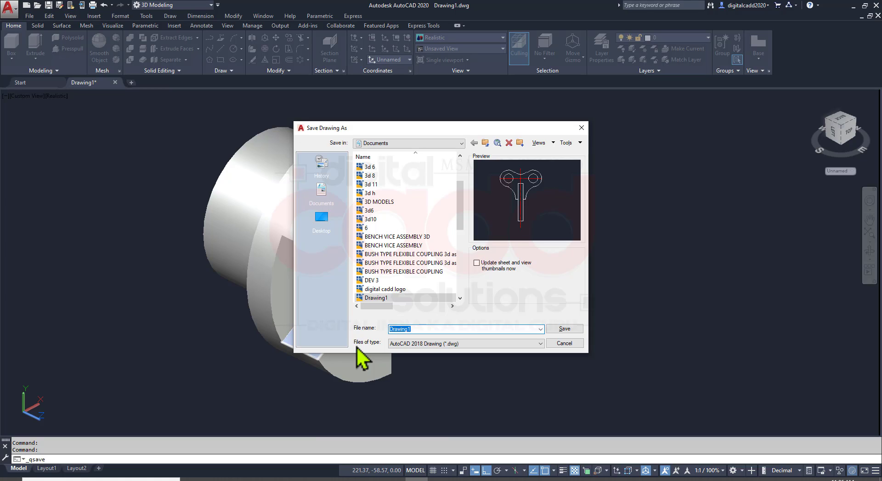
{"action": "type", "text": "07.claw coupl"}
{"action": "key", "text": "Return"}
{"action": "mouse_move", "coordinate": [356, 346]}
{"action": "middle_mouse_down", "text": "shift"}
{"action": "mouse_move", "coordinate": [344, 273]}
{"action": "mouse_move", "coordinate": [390, 338]}
{"action": "mouse_move", "coordinate": [358, 354]}
{"action": "mouse_move", "coordinate": [395, 371]}
{"action": "middle_mouse_up", "text": "shift"}
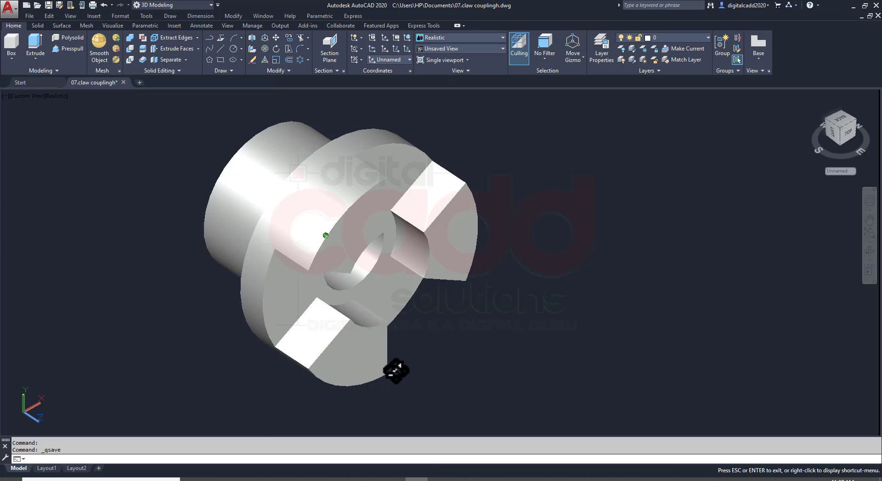
Check the keyway dimensions in the PDF and set the model view to Front
{"action": "left_click", "coordinate": [255, 479]}
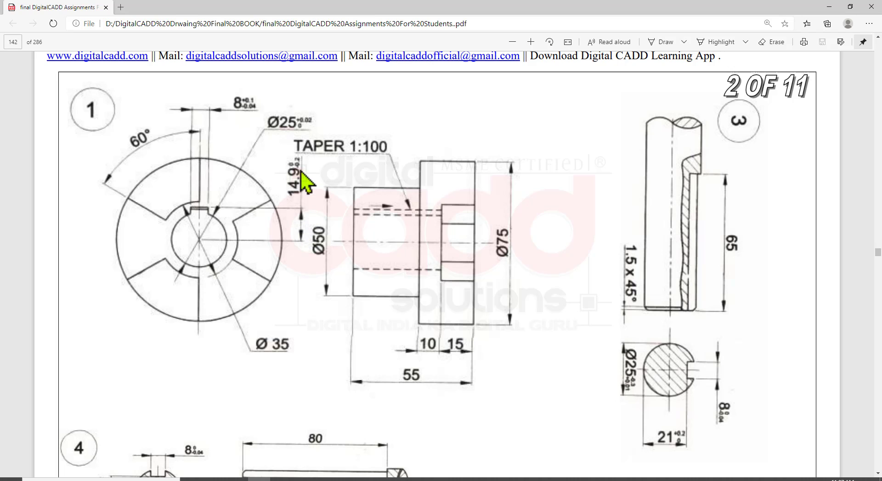
{"action": "left_click", "coordinate": [420, 479]}
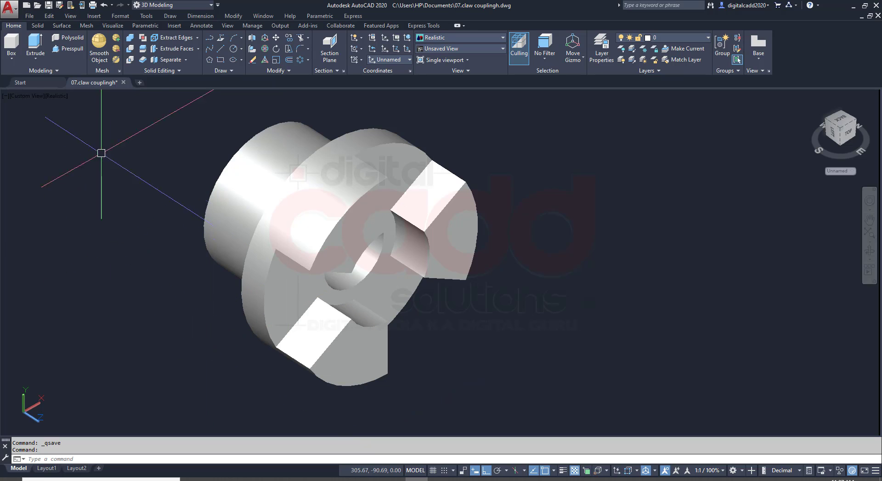
{"action": "left_click", "coordinate": [28, 96]}
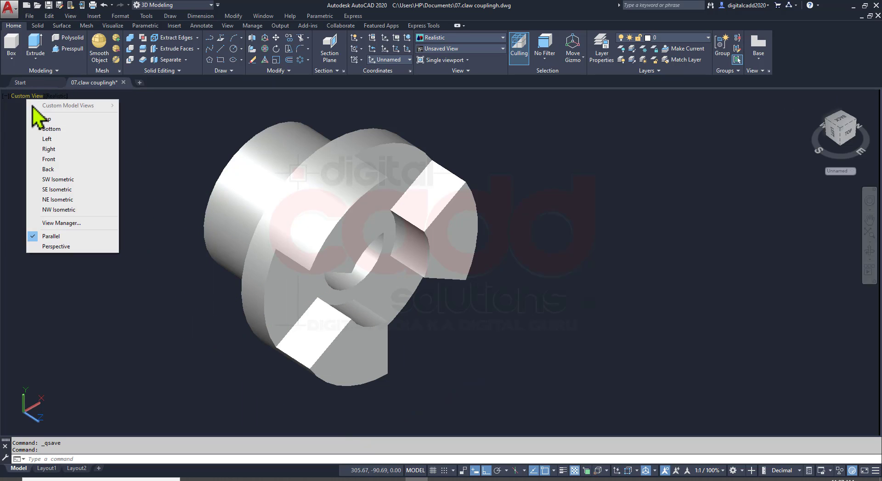
{"action": "left_click", "coordinate": [48, 159]}
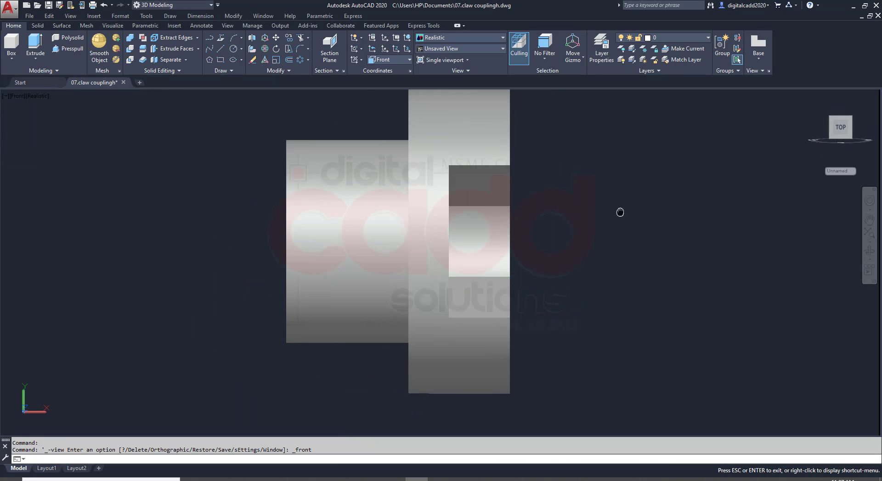
Check the bore's section lengths in the PDF and draw a 40 mm horizontal line in empty space beside the flange's claws
{"action": "key", "text": "Return"}
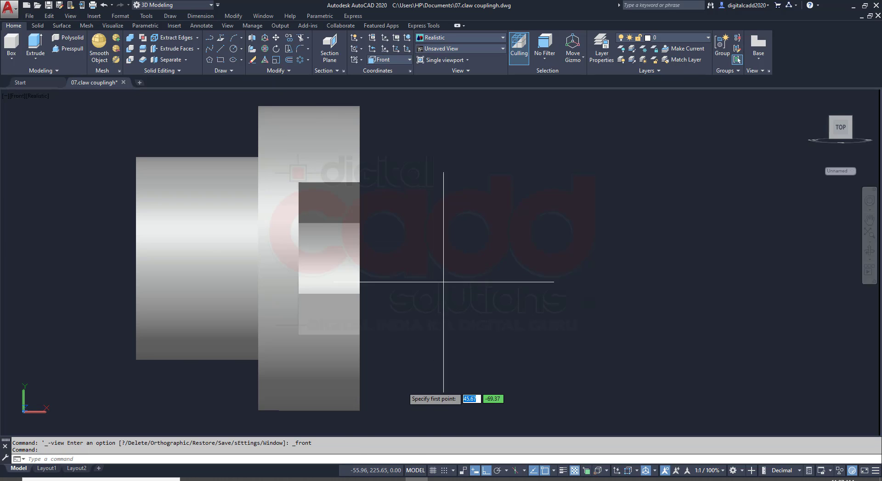
{"action": "left_click", "coordinate": [259, 479]}
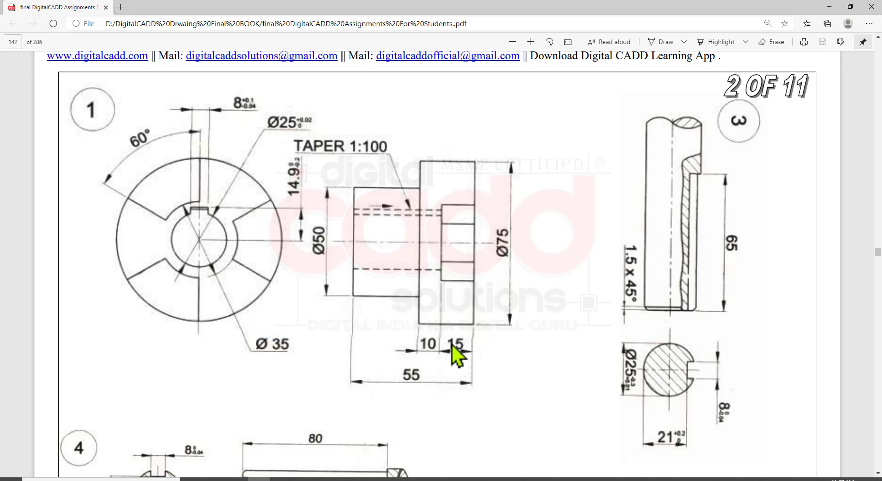
{"action": "left_click", "coordinate": [419, 480]}
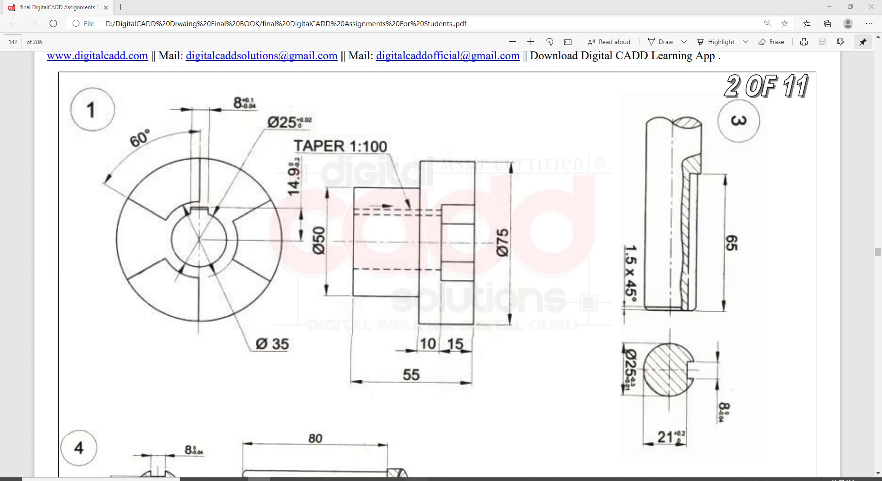
{"action": "left_click", "coordinate": [521, 274]}
{"action": "type", "text": "40"}
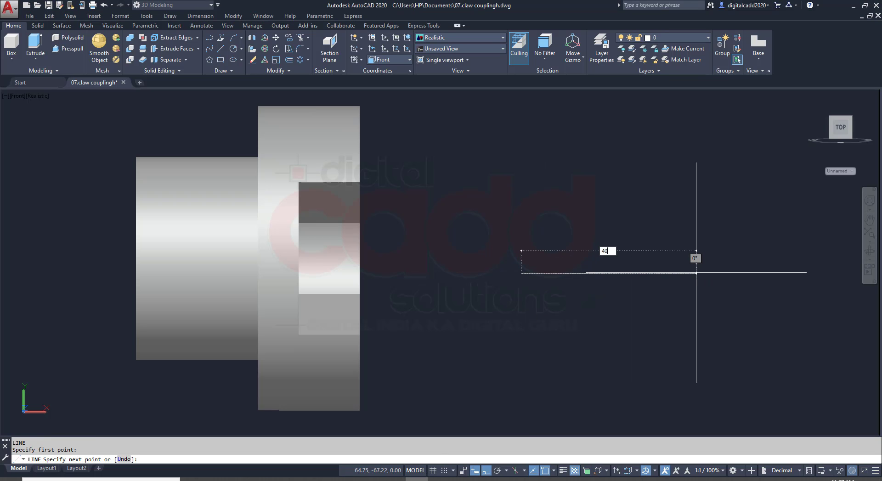
{"action": "key", "text": "Return"}
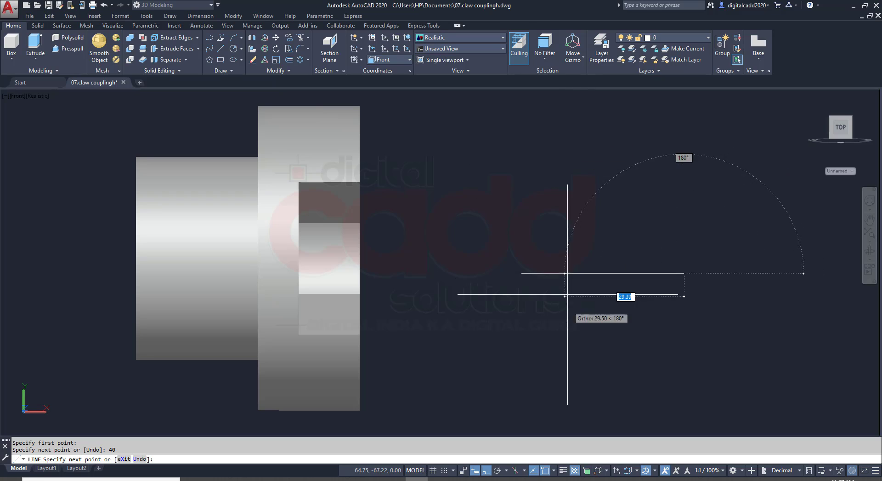
Check the keyway height in the PDF and draw a 14.9 mm vertical line upward from the horizontal line's right end
{"action": "key", "text": "alt+Tab"}
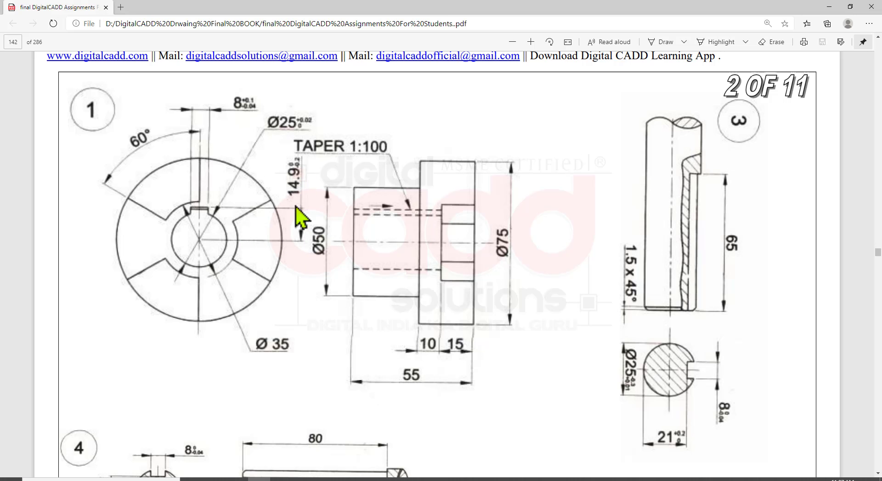
{"action": "key", "text": "alt+Tab"}
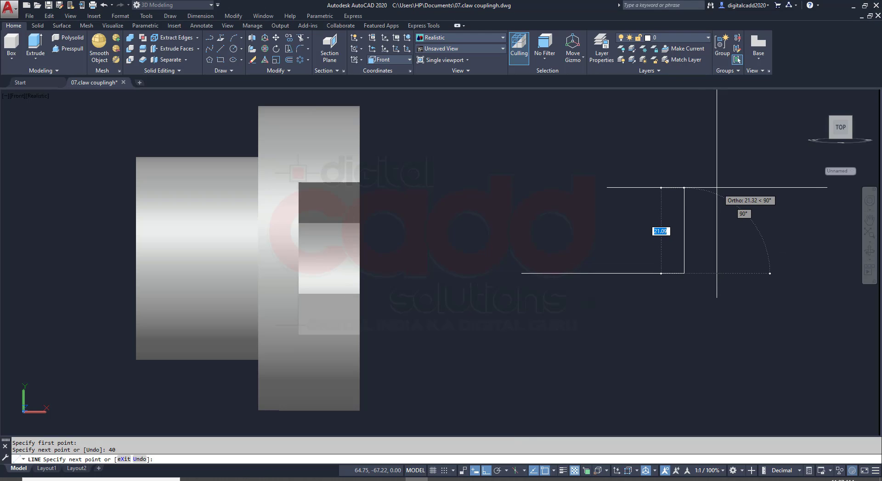
{"action": "type", "text": "1"}
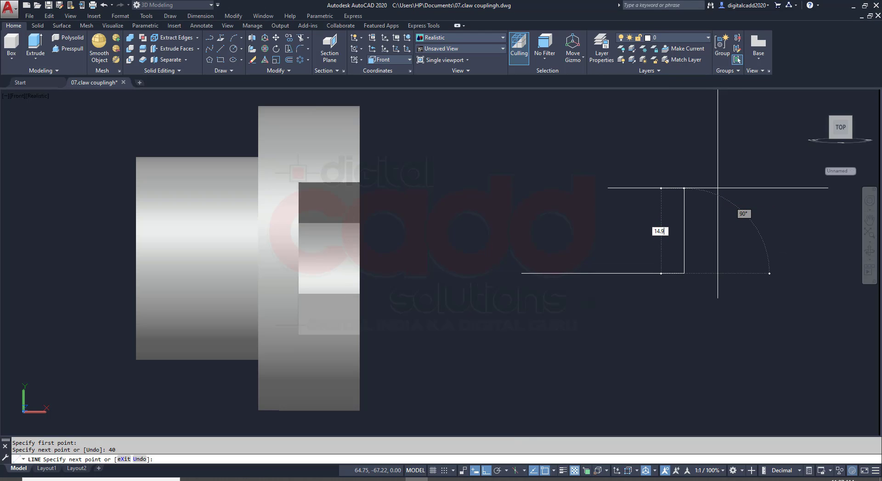
{"action": "type", "text": "4.9"}
{"action": "key", "text": "Return"}
{"action": "key", "text": "Escape"}
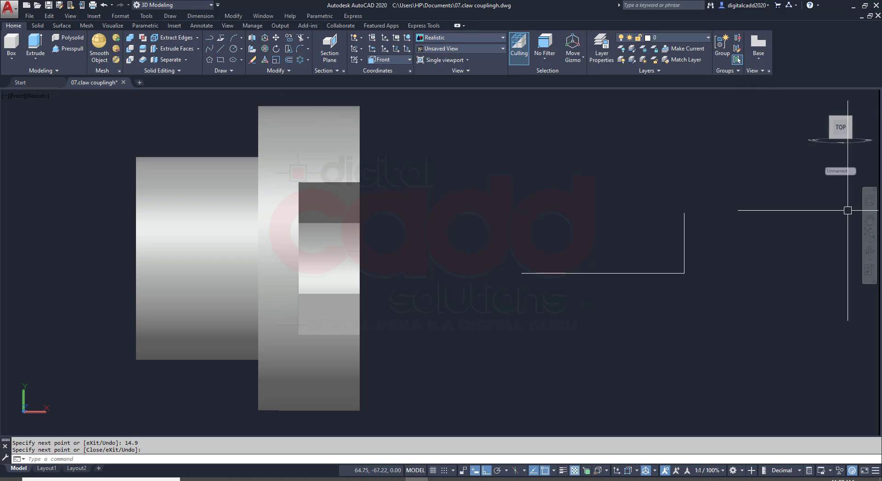
{"action": "middle_click_drag", "start_coordinate": [779, 250], "coordinate": [667, 277]}
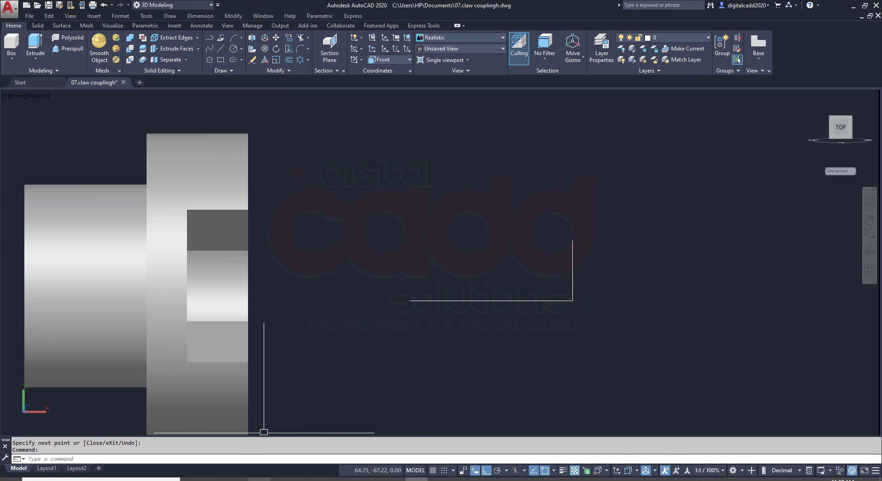
Check the taper in the PDF and copy the vertical line to the horizontal line's left end
{"action": "key", "text": "alt+Tab"}
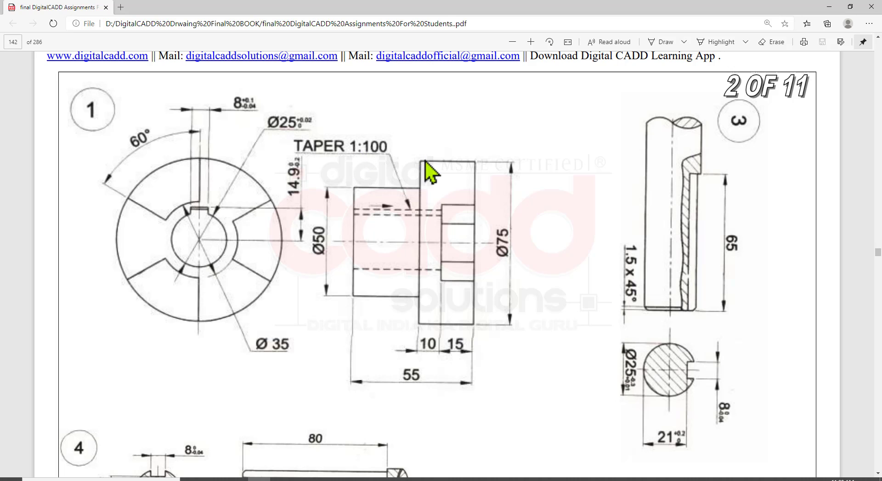
{"action": "left_click", "coordinate": [416, 480]}
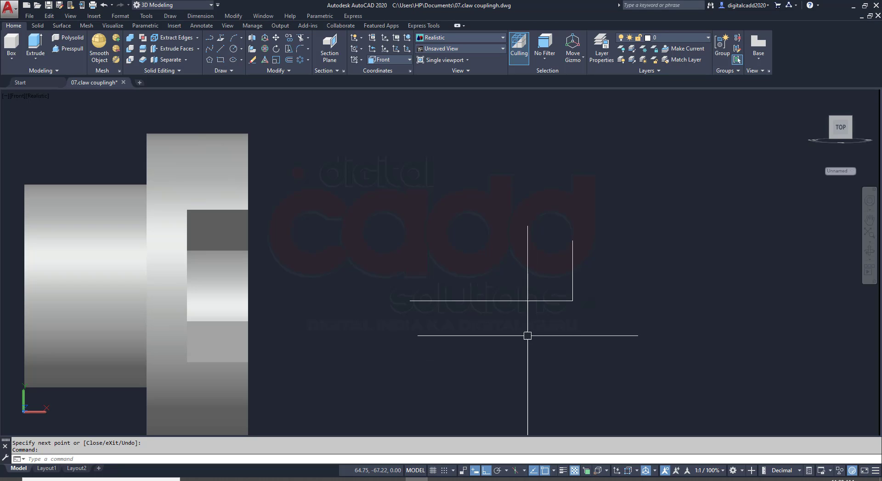
{"action": "left_click", "coordinate": [589, 270]}
{"action": "left_click", "coordinate": [554, 275]}
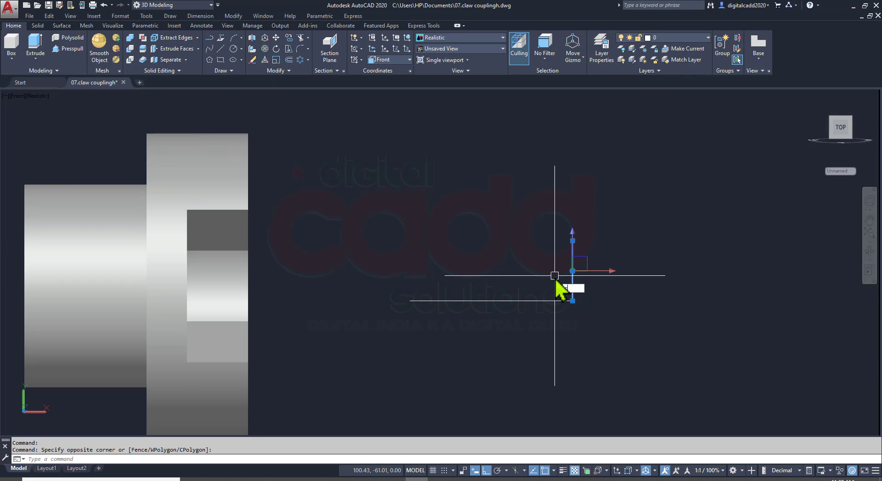
{"action": "type", "text": "co"}
{"action": "key", "text": "Return"}
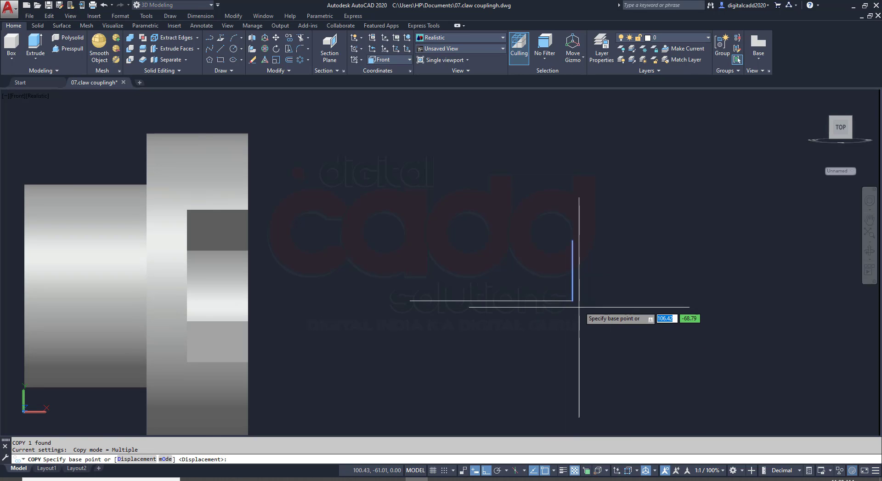
{"action": "left_click", "coordinate": [409, 301]}
{"action": "key", "text": "Return"}
Shorten the copied vertical line by 0.40 mm at its upper end
{"action": "scroll", "coordinate": [478, 279], "scroll_direction": "up", "scroll_amount": 3}
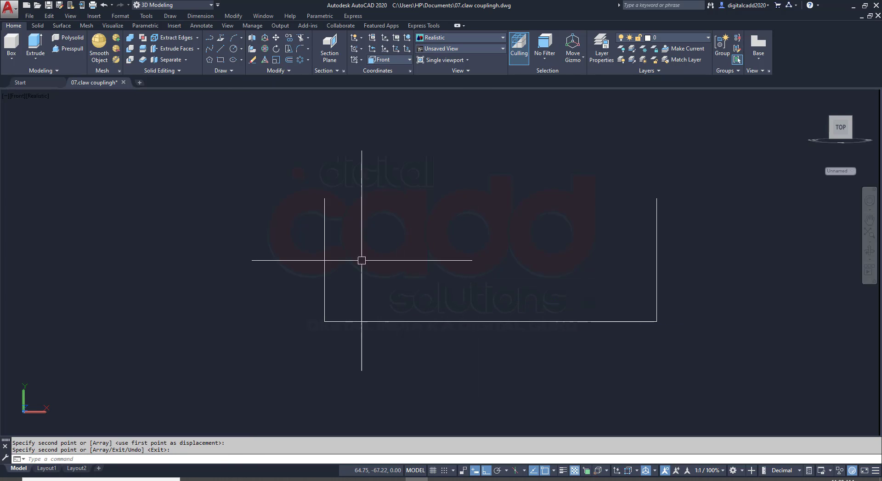
{"action": "left_click", "coordinate": [326, 258]}
{"action": "scroll", "coordinate": [330, 221], "scroll_direction": "up", "scroll_amount": 5}
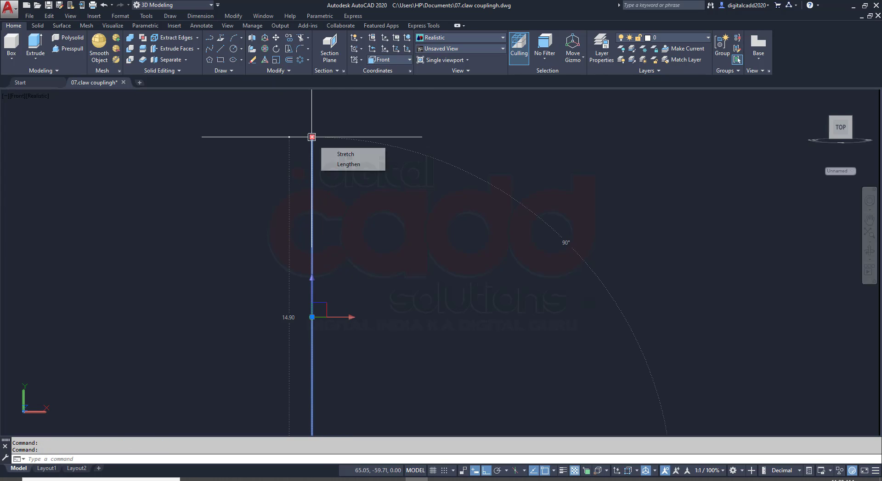
{"action": "left_click", "coordinate": [312, 138]}
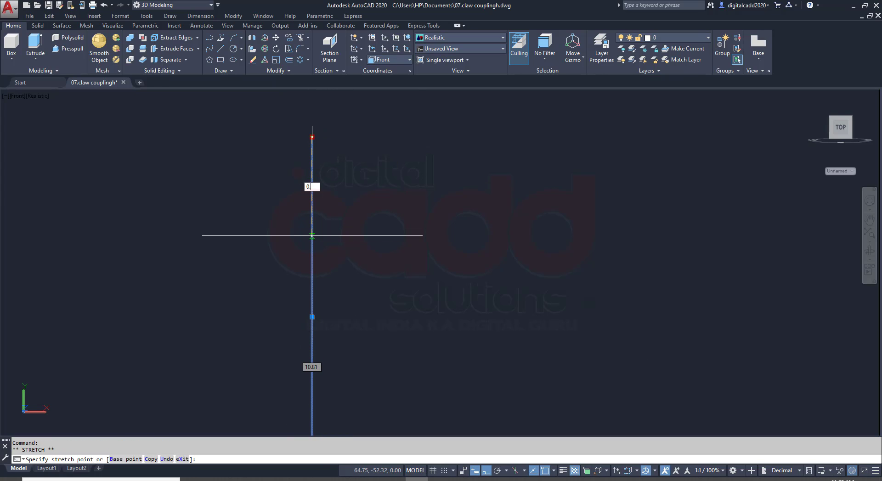
{"action": "type", "text": "0.40"}
{"action": "key", "text": "Return"}
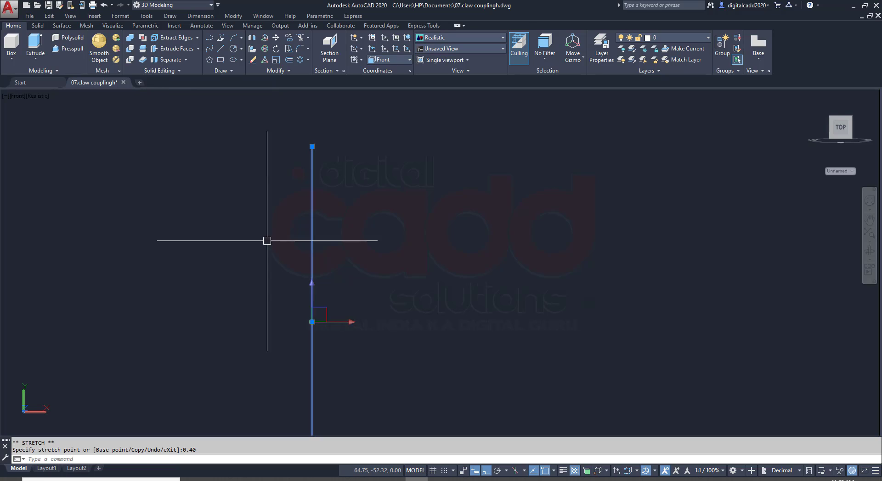
{"action": "key", "text": "Escape"}
Close the keyway profile with a sloping line between the upper ends of the two vertical lines
{"action": "scroll", "coordinate": [276, 267], "scroll_direction": "down", "scroll_amount": 5}
{"action": "type", "text": "L"}
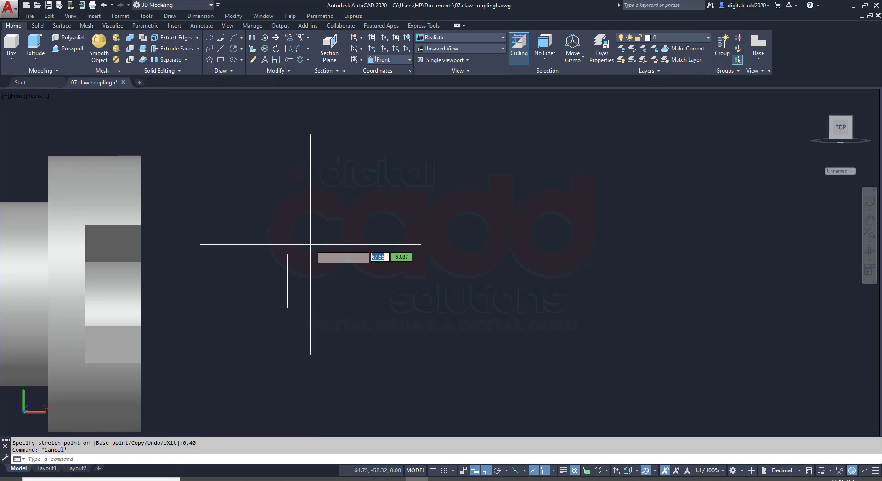
{"action": "key", "text": "Return"}
{"action": "scroll", "coordinate": [326, 248], "scroll_direction": "up", "scroll_amount": 3}
{"action": "left_click", "coordinate": [250, 267]}
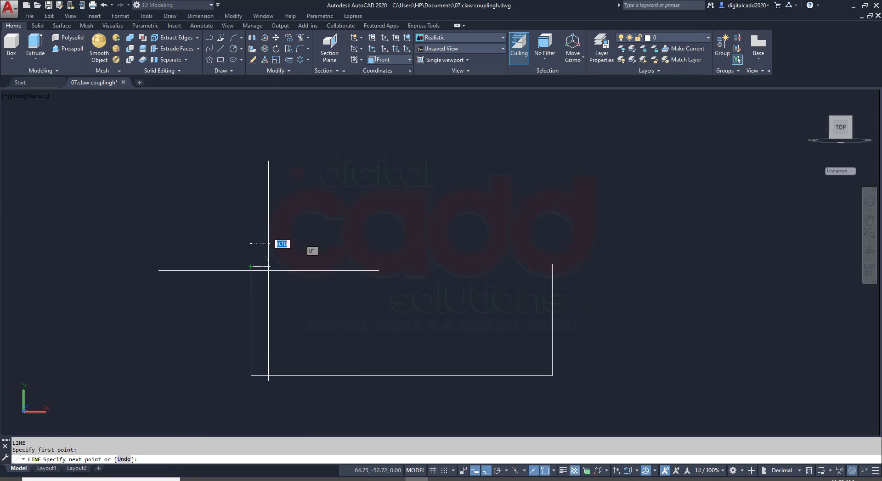
{"action": "scroll", "coordinate": [551, 257], "scroll_direction": "up", "scroll_amount": 3}
{"action": "scroll", "coordinate": [559, 270], "scroll_direction": "up", "scroll_amount": 2}
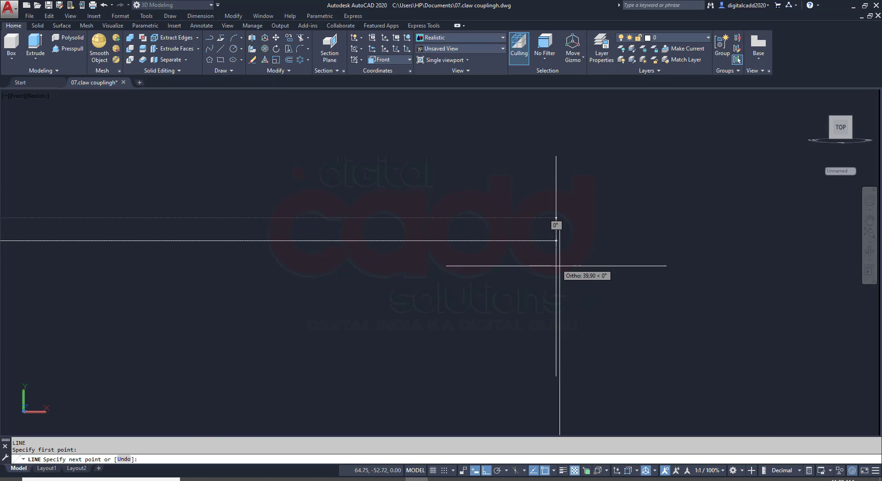
{"action": "left_click", "coordinate": [560, 224]}
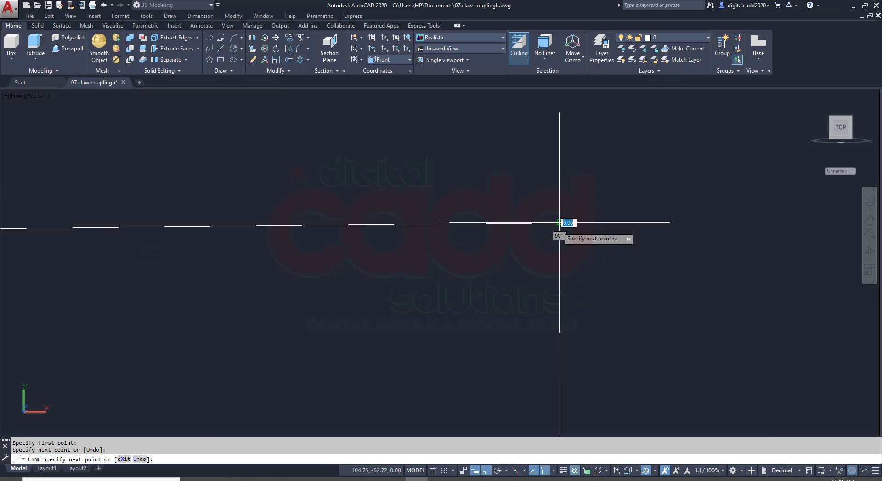
{"action": "scroll", "coordinate": [559, 227], "scroll_direction": "down", "scroll_amount": 4}
{"action": "key", "text": "Escape"}
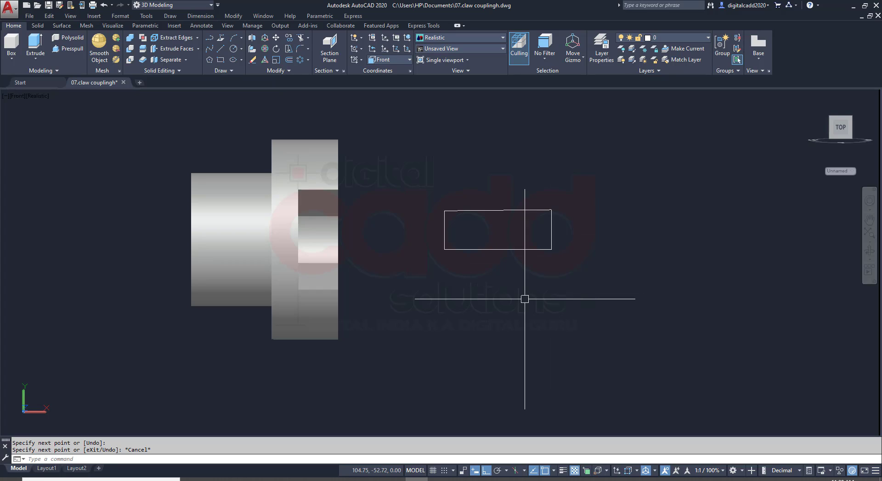
Join the four lines of the tapered keyway profile into one polyline
{"action": "type", "text": "j"}
{"action": "key", "text": "Return"}
{"action": "left_click", "coordinate": [613, 170]}
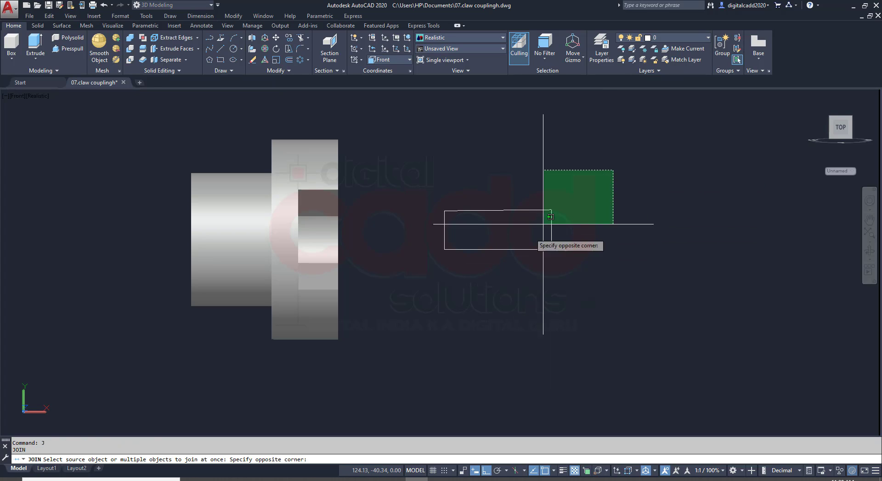
{"action": "left_click", "coordinate": [408, 281]}
{"action": "key", "text": "Return"}
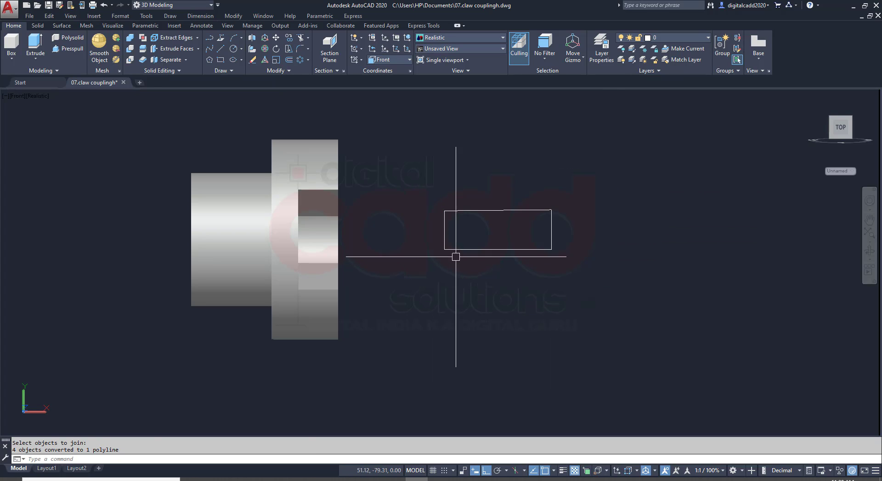
{"action": "left_click", "coordinate": [458, 249]}
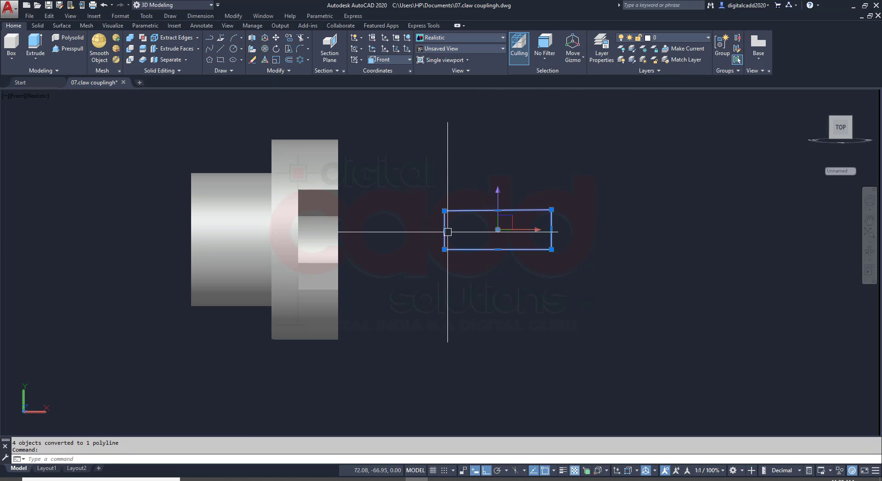
{"action": "key", "text": "Escape"}
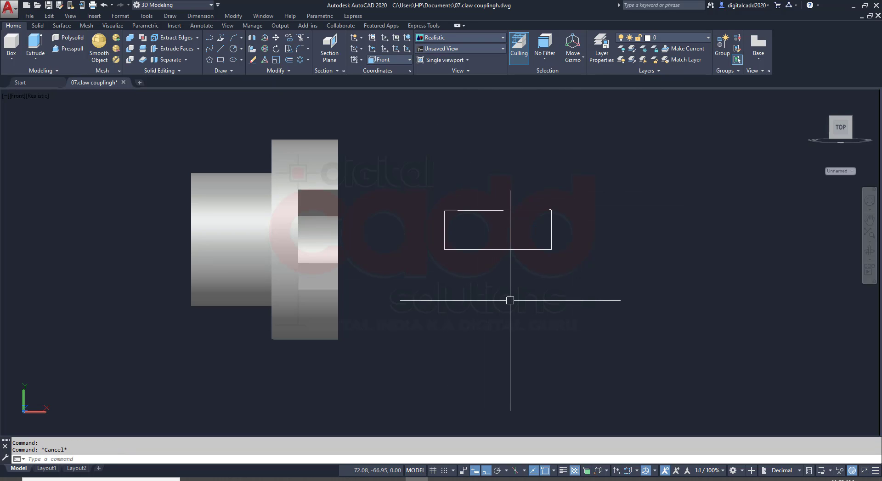
Check the keyway width in the PDF and extrude the closed tapered keyway profile 8 mm into a solid
{"action": "middle_click_drag", "start_coordinate": [510, 298], "coordinate": [443, 338], "text": "shift"}
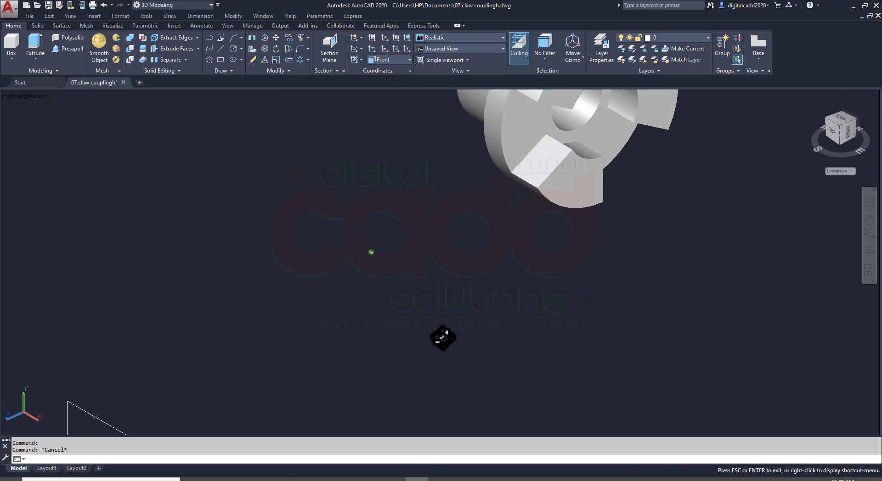
{"action": "scroll", "coordinate": [450, 316], "scroll_direction": "down", "scroll_amount": 8}
{"action": "scroll", "coordinate": [388, 347], "scroll_direction": "up", "scroll_amount": 10}
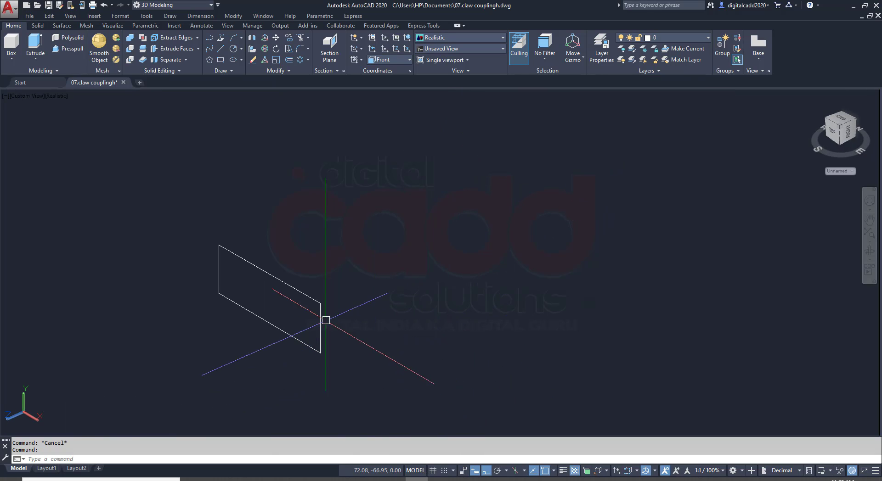
{"action": "left_click", "coordinate": [320, 305]}
{"action": "left_click", "coordinate": [36, 46]}
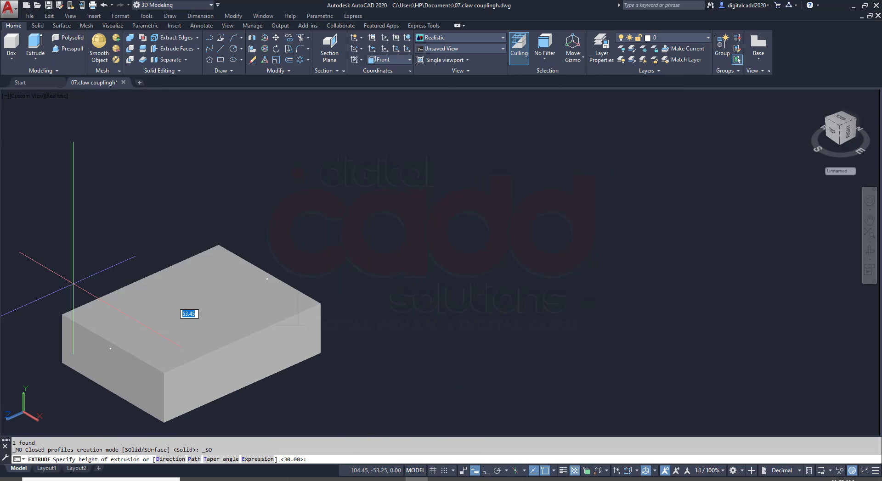
{"action": "left_click", "coordinate": [259, 480]}
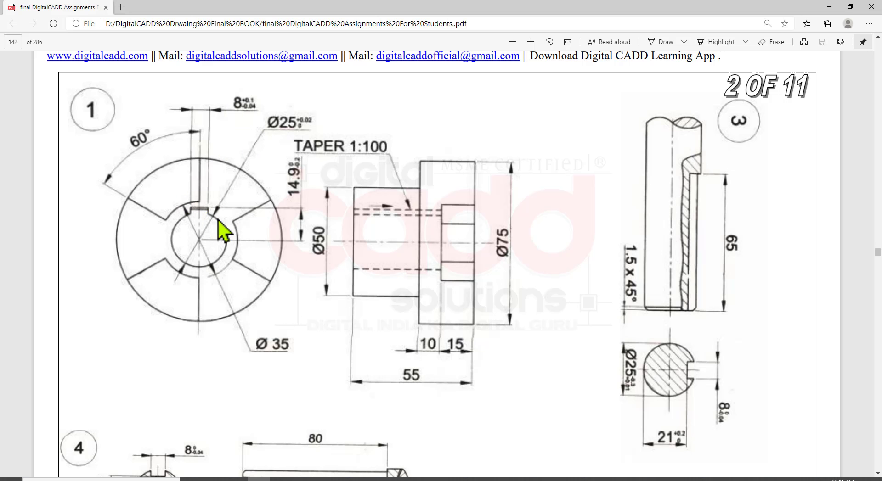
{"action": "left_click", "coordinate": [415, 478]}
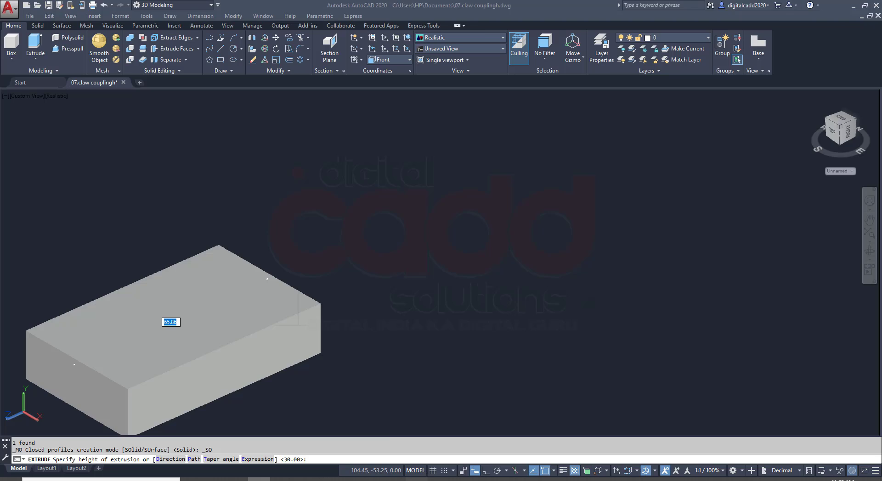
{"action": "key", "text": "Return"}
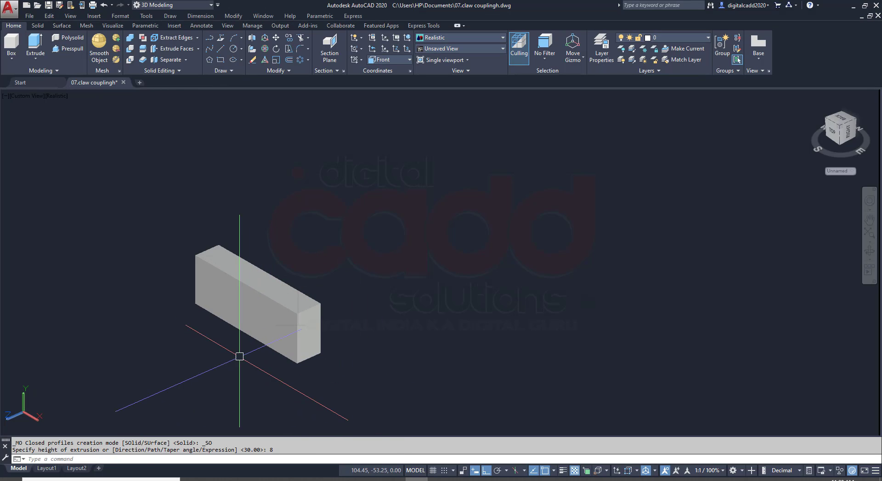
Move the keyway solid by its end face's lower edge midpoint to the centre of the flange's bore
{"action": "left_click", "coordinate": [282, 305]}
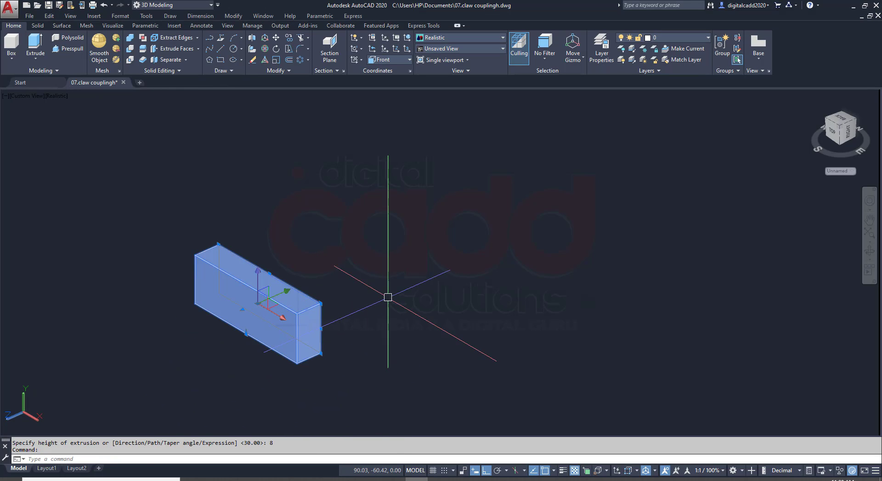
{"action": "type", "text": "M"}
{"action": "key", "text": "Return"}
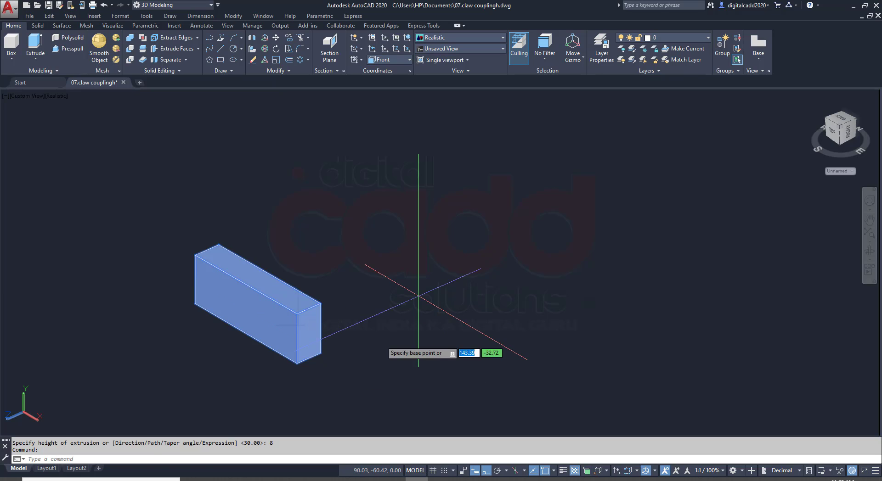
{"action": "scroll", "coordinate": [354, 372], "scroll_direction": "up", "scroll_amount": 3}
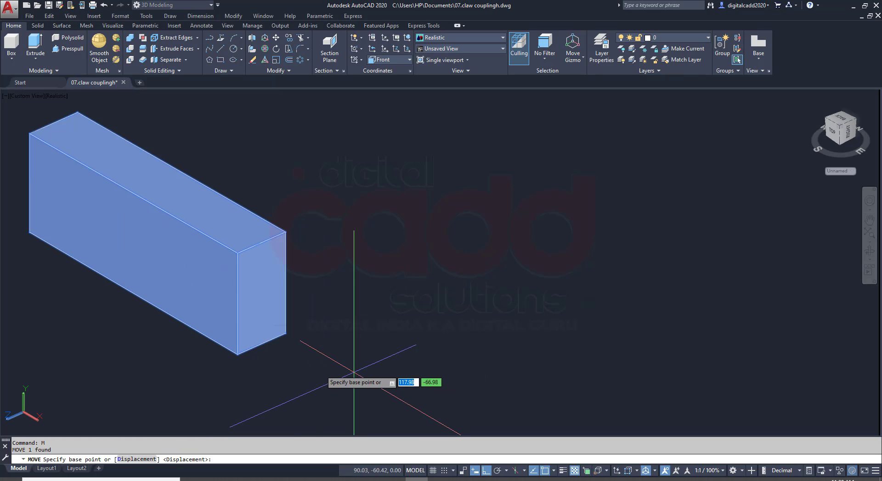
{"action": "left_click", "coordinate": [261, 344]}
{"action": "scroll", "coordinate": [258, 351], "scroll_direction": "down", "scroll_amount": 6}
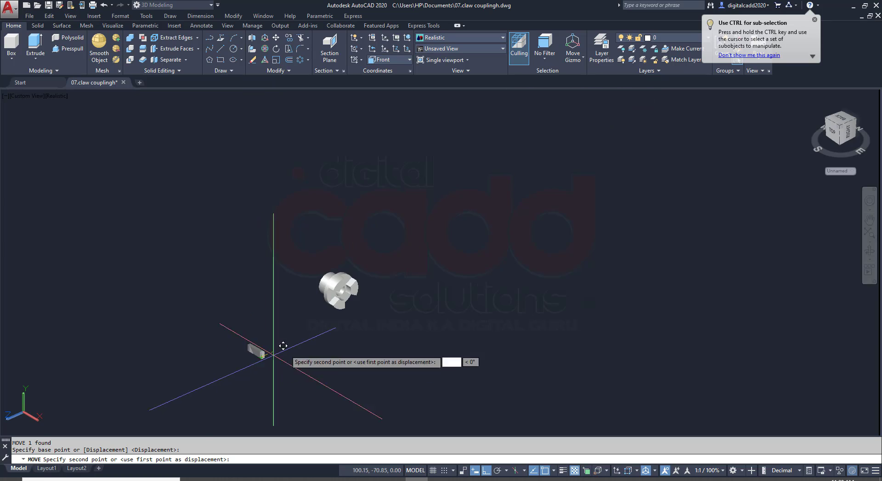
{"action": "scroll", "coordinate": [355, 296], "scroll_direction": "up", "scroll_amount": 8}
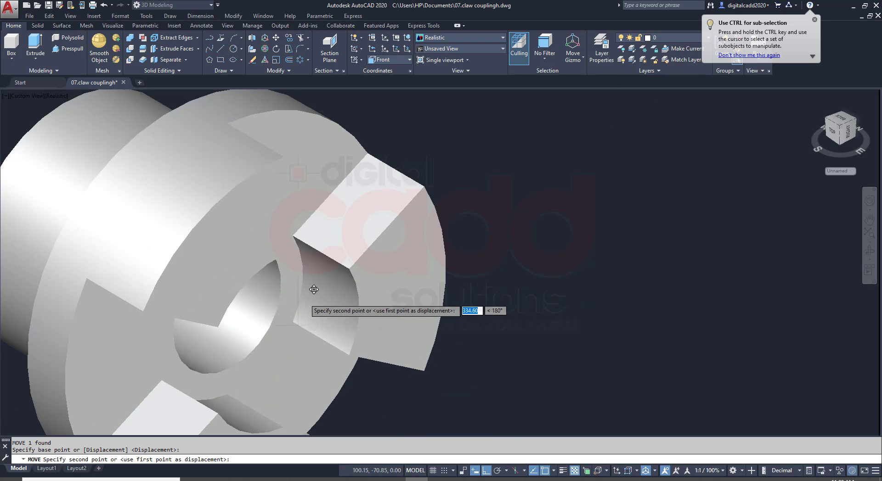
{"action": "mouse_move", "coordinate": [282, 297]}
{"action": "middle_mouse_down", "text": "shift"}
{"action": "mouse_move", "coordinate": [269, 298]}
{"action": "mouse_move", "coordinate": [274, 308]}
{"action": "middle_mouse_up", "text": "shift"}
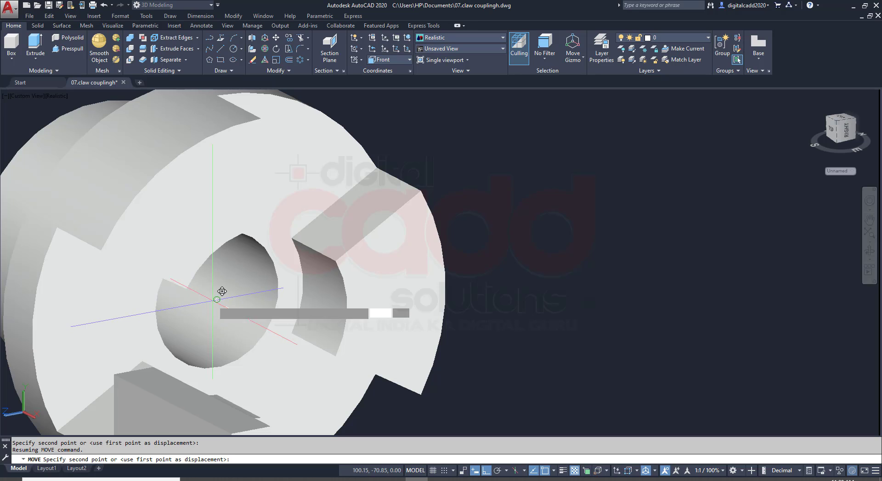
{"action": "middle_click_drag", "start_coordinate": [223, 291], "coordinate": [309, 293], "text": "shift"}
{"action": "left_click", "coordinate": [197, 165]}
Subtract the keyway solid from the driving flange
{"action": "middle_click_drag", "start_coordinate": [198, 166], "coordinate": [177, 139], "text": "shift"}
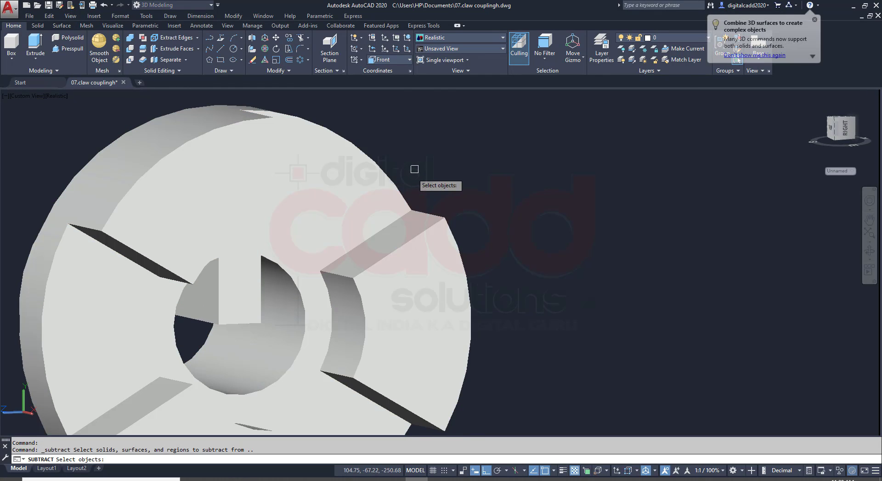
{"action": "left_click", "coordinate": [407, 200]}
{"action": "key", "text": "Return"}
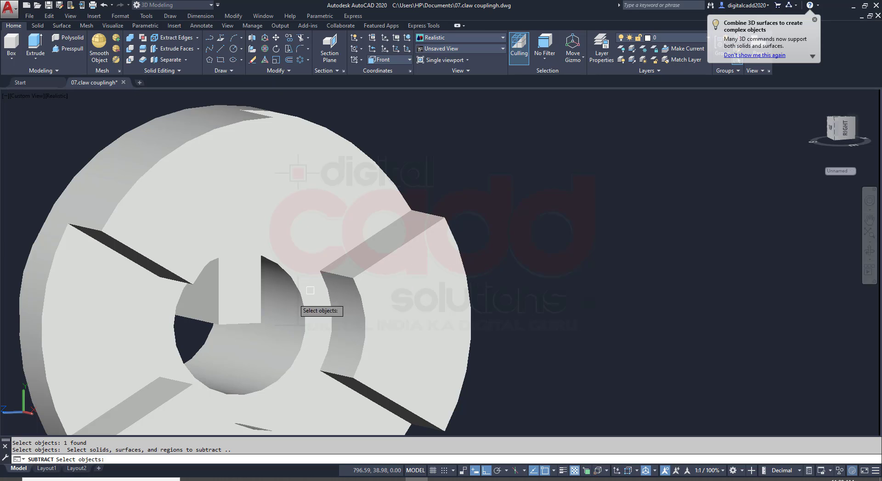
{"action": "left_click", "coordinate": [241, 311]}
{"action": "key", "text": "Return"}
Examine the keyway's taper inside the flange in the front view with the X-Ray visual style
{"action": "middle_click_drag", "start_coordinate": [291, 315], "coordinate": [436, 294], "text": "shift"}
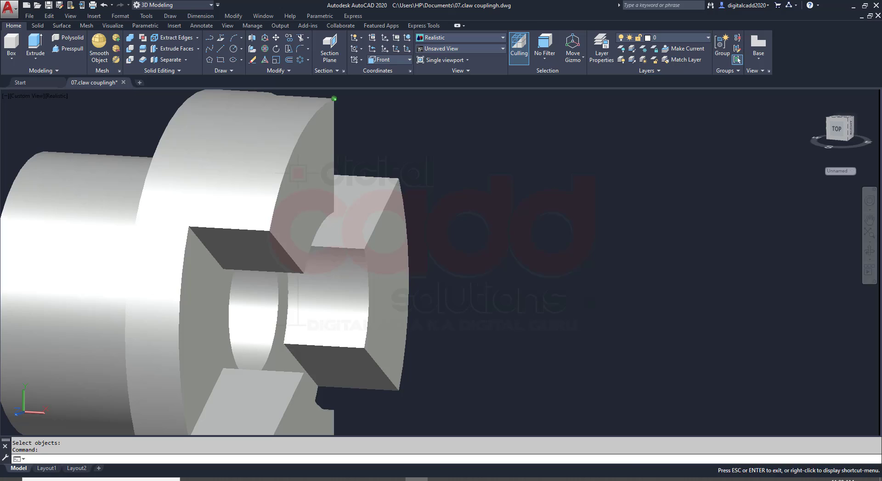
{"action": "left_click", "coordinate": [813, 166]}
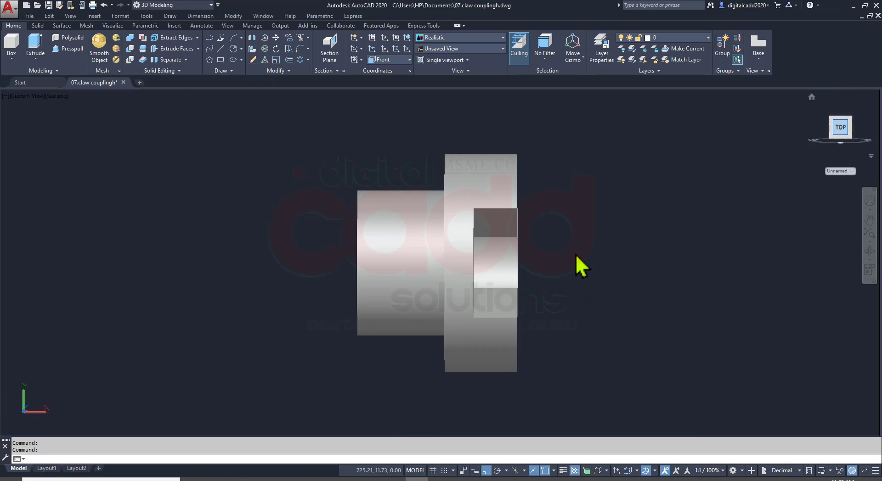
{"action": "left_click", "coordinate": [39, 96]}
{"action": "left_click", "coordinate": [104, 210]}
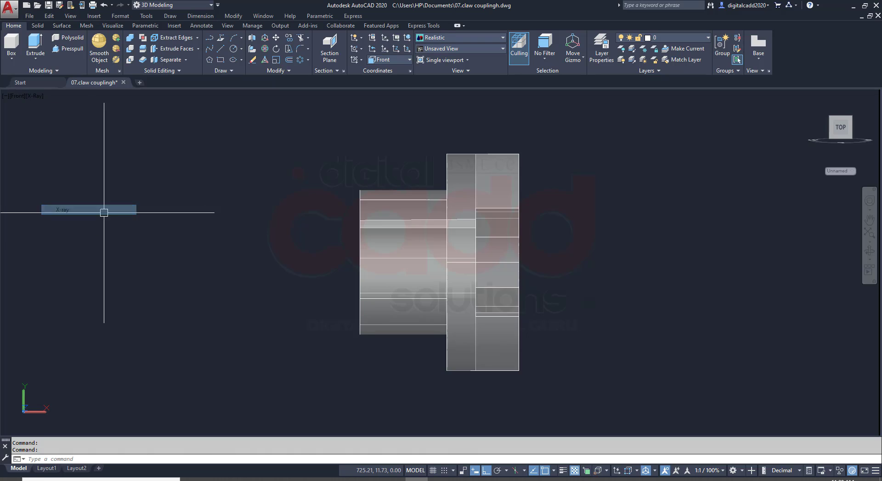
{"action": "scroll", "coordinate": [406, 204], "scroll_direction": "up", "scroll_amount": 6}
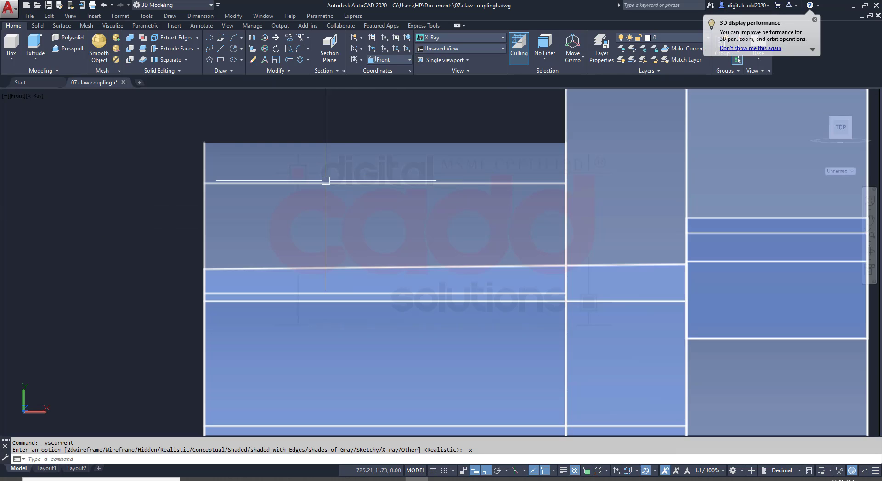
{"action": "left_click", "coordinate": [184, 252]}
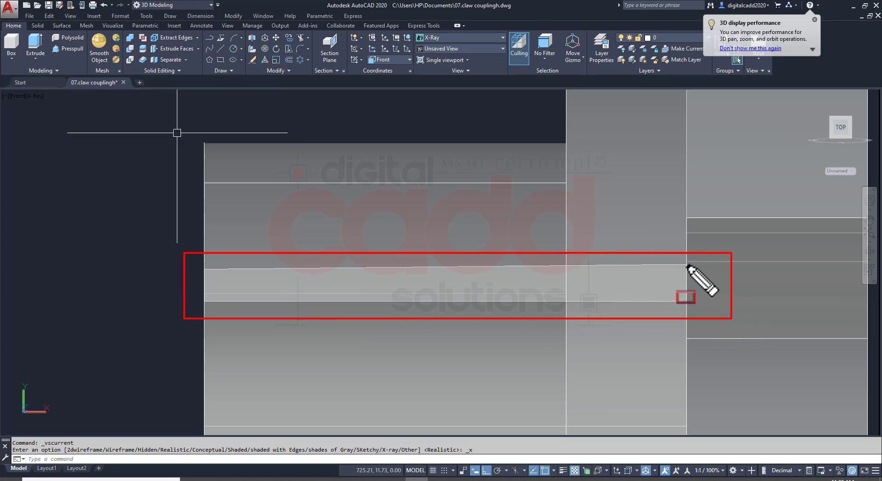
{"action": "left_click_drag", "start_coordinate": [596, 204], "coordinate": [519, 262]}
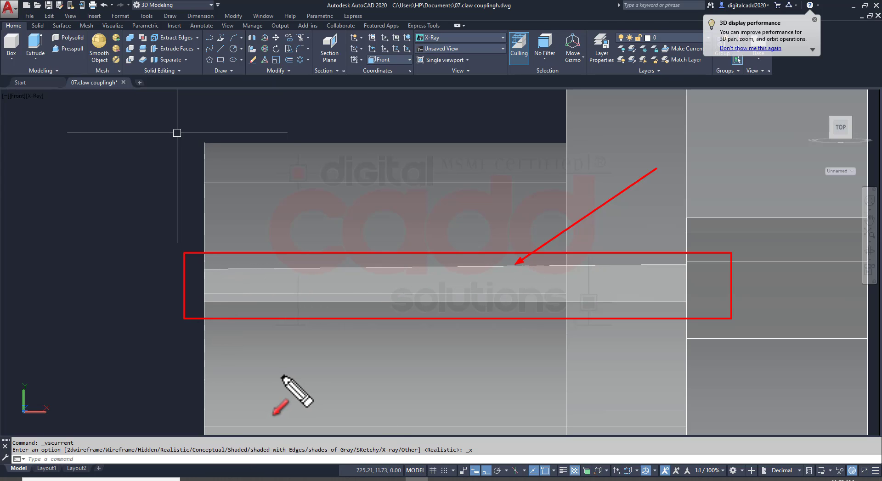
{"action": "scroll", "coordinate": [246, 354], "scroll_direction": "down", "scroll_amount": 4}
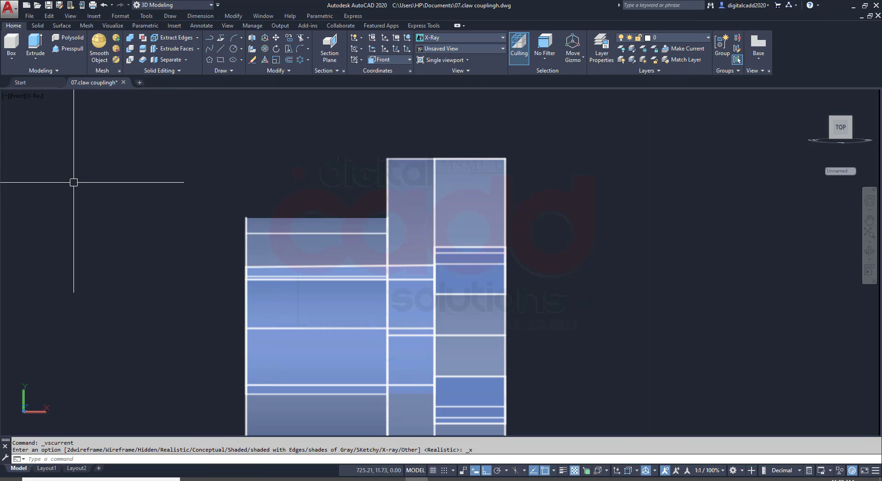
Return to the SE Isometric view with the Realistic visual style and save the drawing
{"action": "left_click", "coordinate": [19, 96]}
{"action": "left_click", "coordinate": [71, 201]}
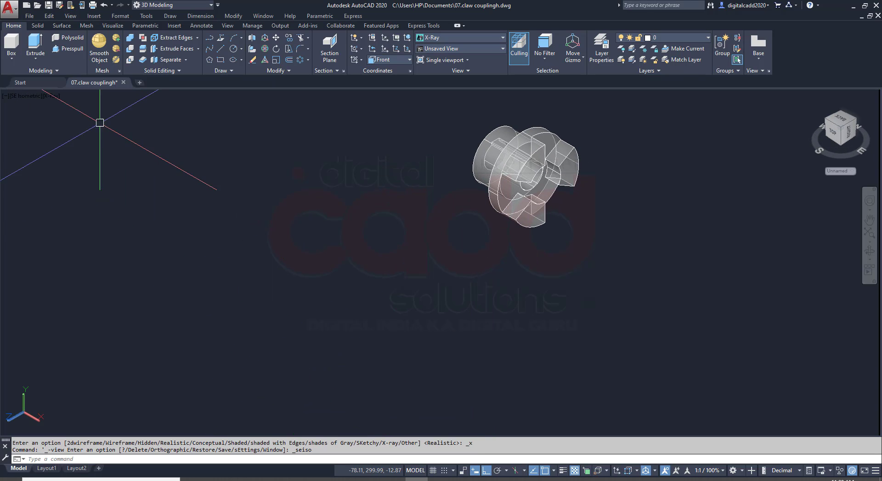
{"action": "left_click", "coordinate": [51, 96]}
{"action": "left_click", "coordinate": [102, 152]}
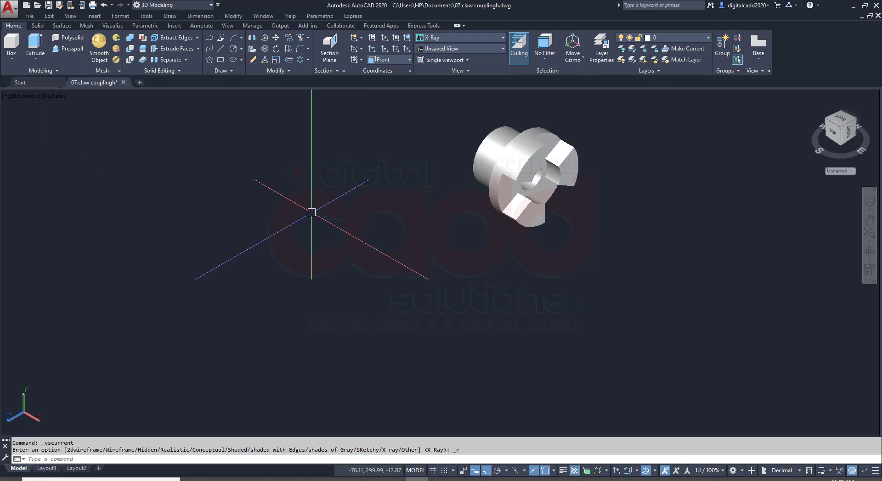
{"action": "middle_click_drag", "start_coordinate": [490, 214], "coordinate": [366, 284]}
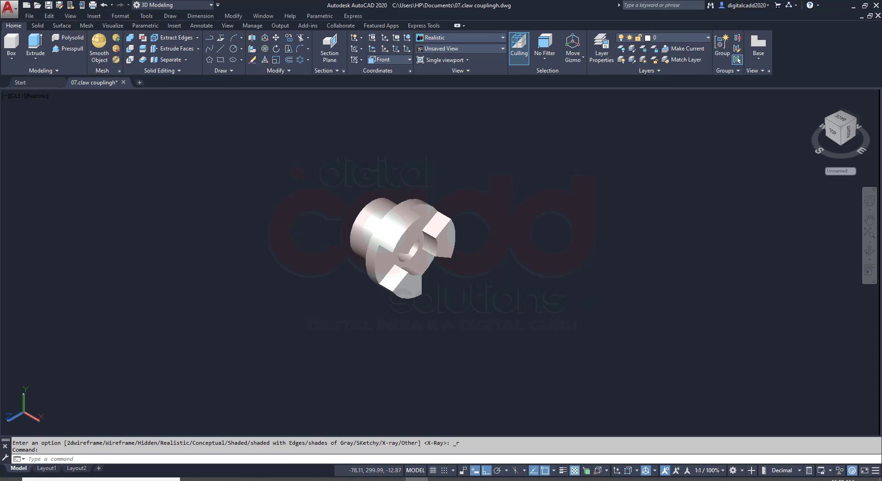
{"action": "key", "text": "ctrl+s"}
Reset the UCS to World
{"action": "scroll", "coordinate": [416, 262], "scroll_direction": "up", "scroll_amount": 2}
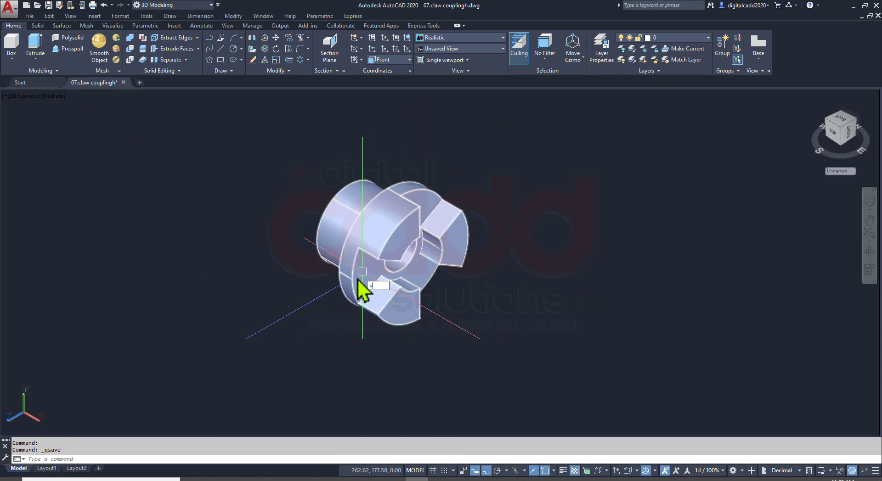
{"action": "type", "text": "ucs"}
{"action": "key", "text": "Return"}
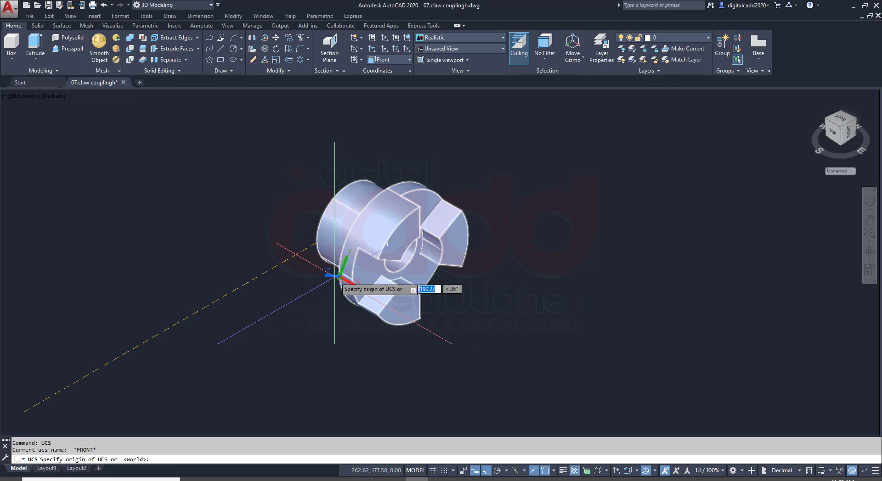
{"action": "key", "text": "Return"}
View the flange's claw end and keyway face-on, and save the drawing
{"action": "middle_click_drag", "start_coordinate": [429, 266], "coordinate": [368, 295]}
{"action": "scroll", "coordinate": [317, 251], "scroll_direction": "up", "scroll_amount": 2}
{"action": "mouse_move", "coordinate": [321, 276]}
{"action": "middle_mouse_down", "text": "shift"}
{"action": "mouse_move", "coordinate": [316, 202]}
{"action": "mouse_move", "coordinate": [360, 309]}
{"action": "mouse_move", "coordinate": [560, 283]}
{"action": "mouse_move", "coordinate": [536, 137]}
{"action": "mouse_move", "coordinate": [290, 319]}
{"action": "mouse_move", "coordinate": [280, 194]}
{"action": "mouse_move", "coordinate": [523, 278]}
{"action": "mouse_move", "coordinate": [385, 315]}
{"action": "mouse_move", "coordinate": [302, 203]}
{"action": "mouse_move", "coordinate": [305, 268]}
{"action": "mouse_move", "coordinate": [400, 285]}
{"action": "mouse_move", "coordinate": [295, 205]}
{"action": "mouse_move", "coordinate": [315, 229]}
{"action": "mouse_move", "coordinate": [522, 208]}
{"action": "mouse_move", "coordinate": [371, 230]}
{"action": "mouse_move", "coordinate": [319, 203]}
{"action": "mouse_move", "coordinate": [315, 230]}
{"action": "mouse_move", "coordinate": [278, 171]}
{"action": "mouse_move", "coordinate": [314, 244]}
{"action": "mouse_move", "coordinate": [357, 278]}
{"action": "mouse_move", "coordinate": [327, 281]}
{"action": "middle_mouse_up", "text": "shift"}
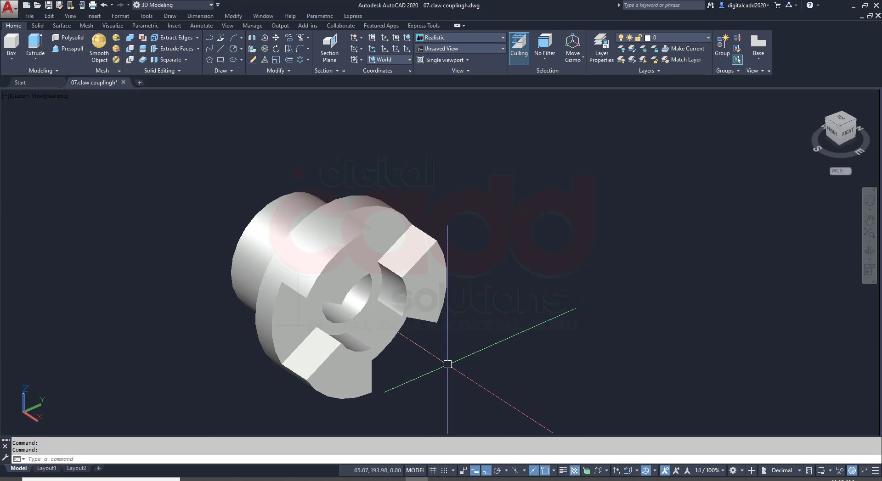
{"action": "middle_click_drag", "start_coordinate": [316, 281], "coordinate": [385, 280]}
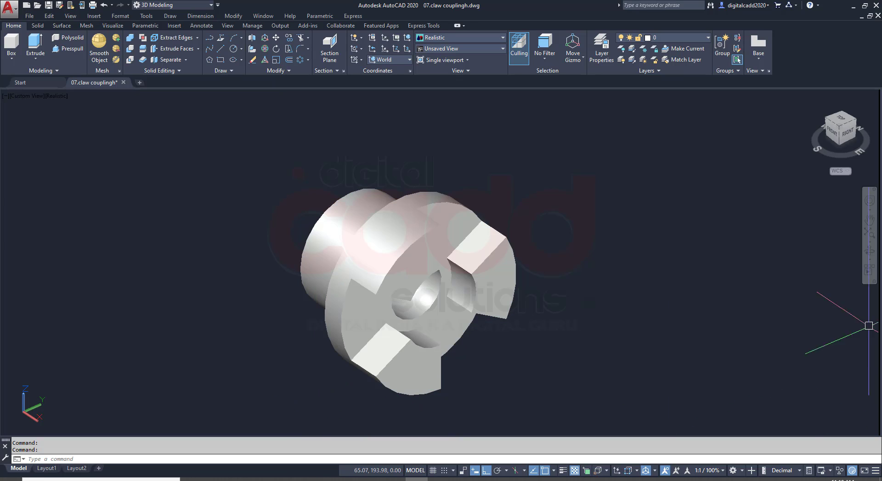
{"action": "middle_click_drag", "start_coordinate": [330, 310], "coordinate": [236, 262], "text": "shift"}
{"action": "key", "text": "ctrl+s"}
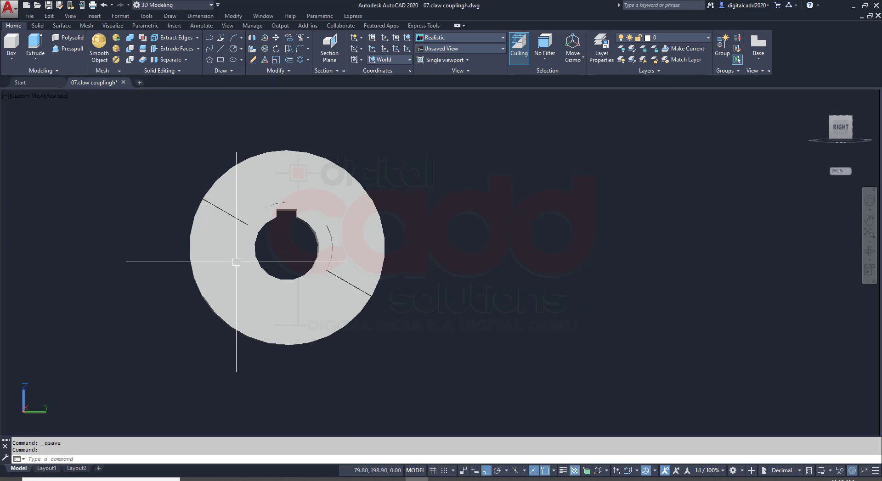
Examine part 2's drawing on sheet 3 of 11 in the PDF, and return to AutoCAD in the SE Isometric view
{"action": "left_click", "coordinate": [258, 479]}
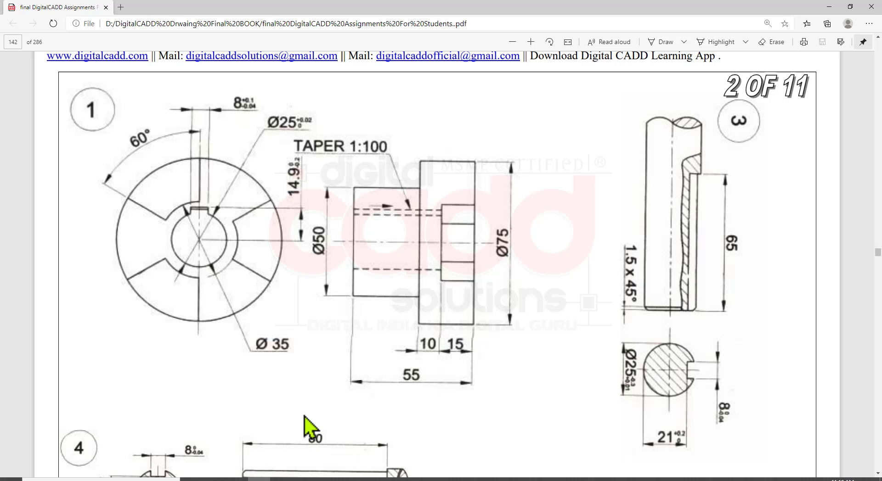
{"action": "scroll", "coordinate": [554, 335], "scroll_direction": "down", "scroll_amount": 10}
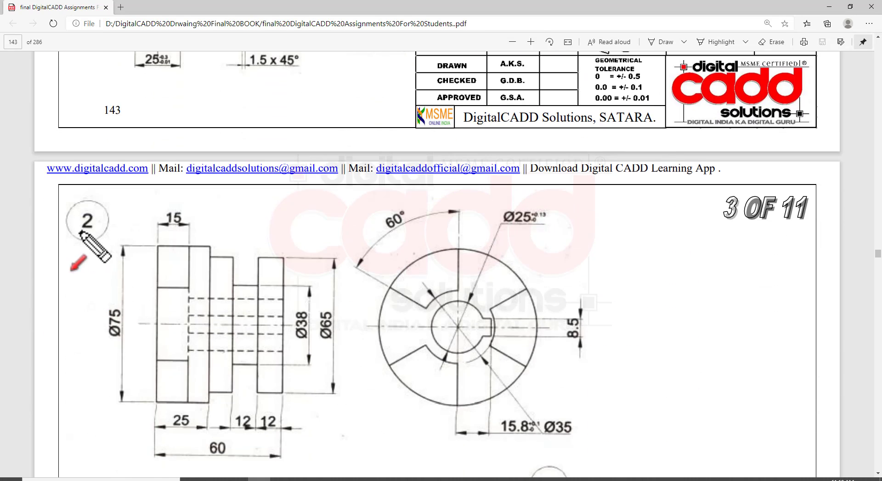
{"action": "mouse_move", "coordinate": [56, 190]}
{"action": "left_mouse_down"}
{"action": "mouse_move", "coordinate": [124, 256]}
{"action": "mouse_move", "coordinate": [600, 473]}
{"action": "mouse_move", "coordinate": [628, 476]}
{"action": "mouse_move", "coordinate": [609, 473]}
{"action": "left_mouse_up"}
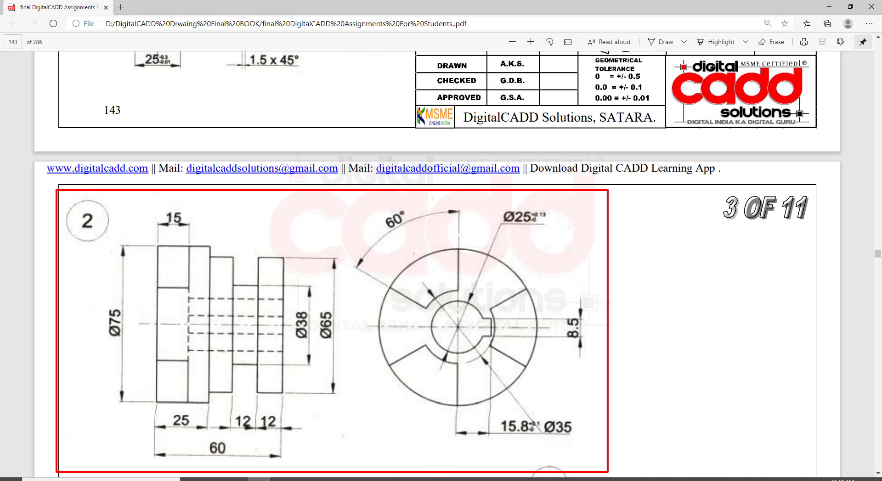
{"action": "key", "text": "alt+Tab"}
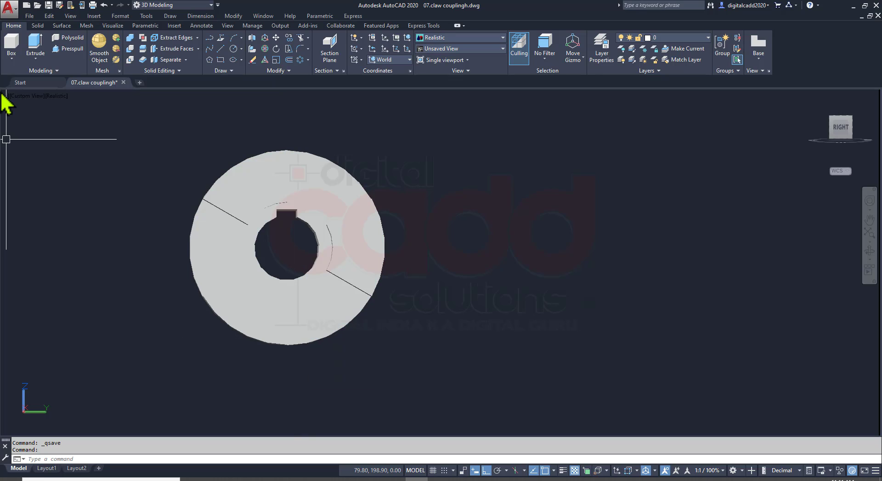
{"action": "left_click", "coordinate": [27, 95]}
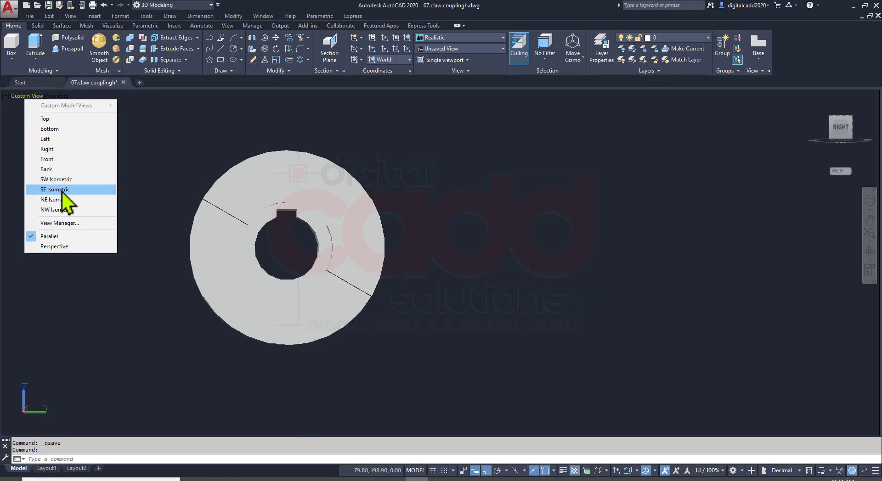
{"action": "left_click", "coordinate": [56, 189]}
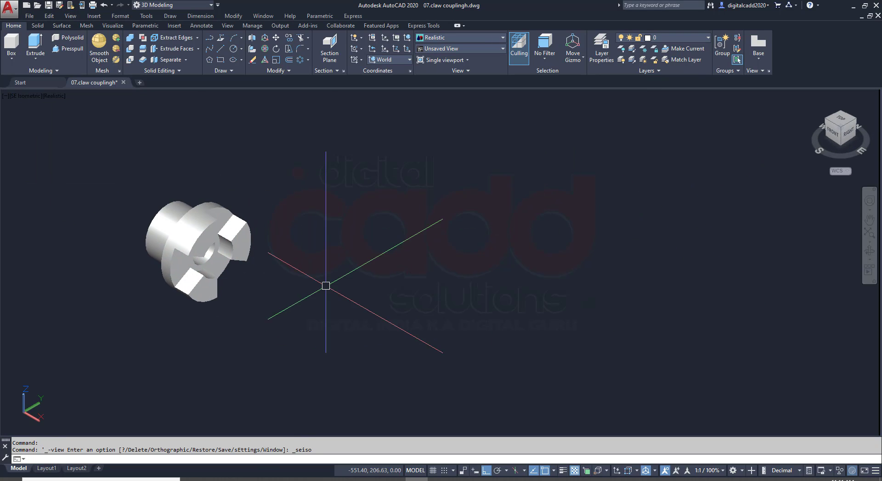
Examine part 2's drawing on sheet 3 of 11 in the PDF, and set AutoCAD to the Right view
{"action": "left_click", "coordinate": [265, 478]}
{"action": "scroll", "coordinate": [297, 404], "scroll_direction": "down", "scroll_amount": 3}
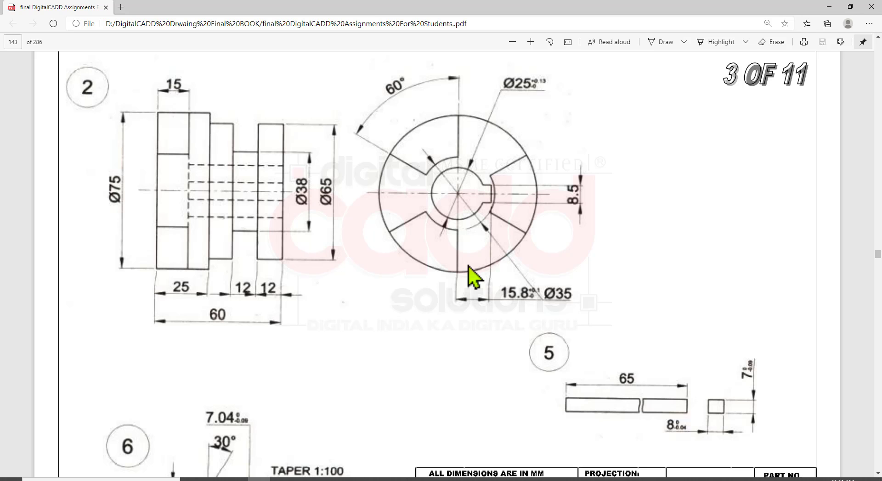
{"action": "mouse_move", "coordinate": [358, 61]}
{"action": "left_mouse_down"}
{"action": "mouse_move", "coordinate": [561, 281]}
{"action": "mouse_move", "coordinate": [615, 324]}
{"action": "left_mouse_up"}
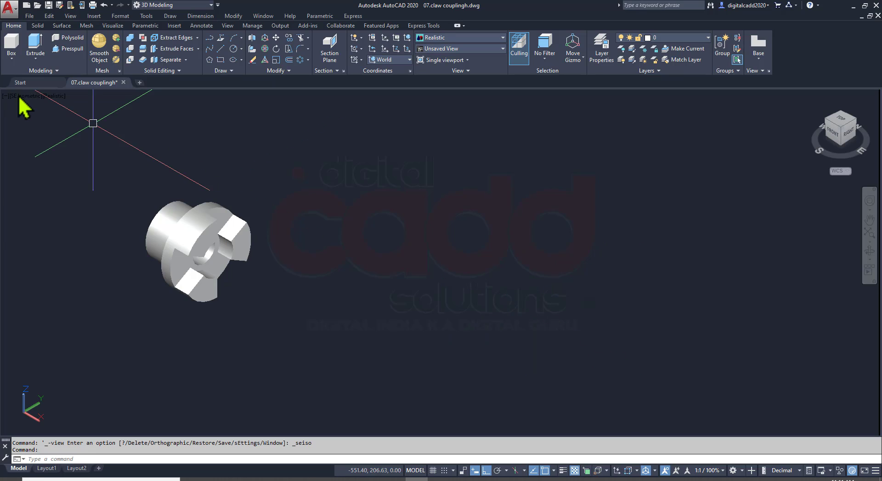
{"action": "left_click", "coordinate": [26, 96]}
{"action": "left_click", "coordinate": [59, 153]}
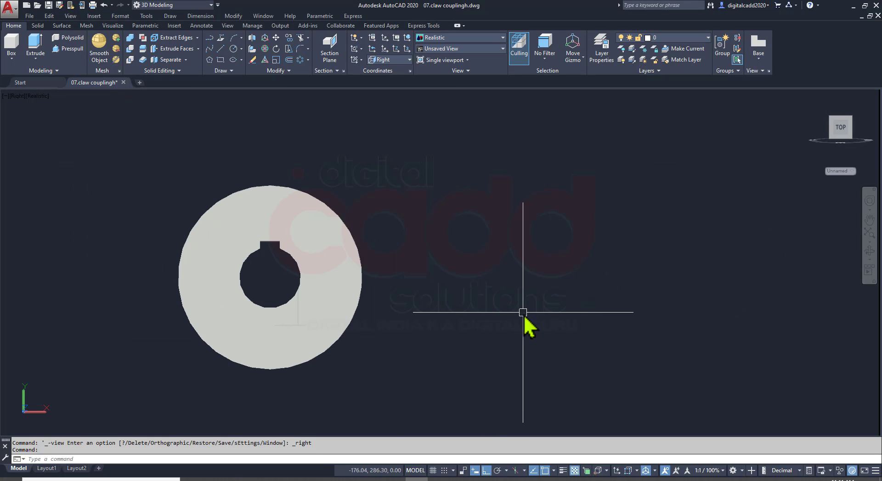
Draw a 75 mm diameter circle in the empty space beside the finished flange
{"action": "type", "text": "c"}
{"action": "key", "text": "Return"}
{"action": "left_click", "coordinate": [618, 242]}
{"action": "type", "text": "d"}
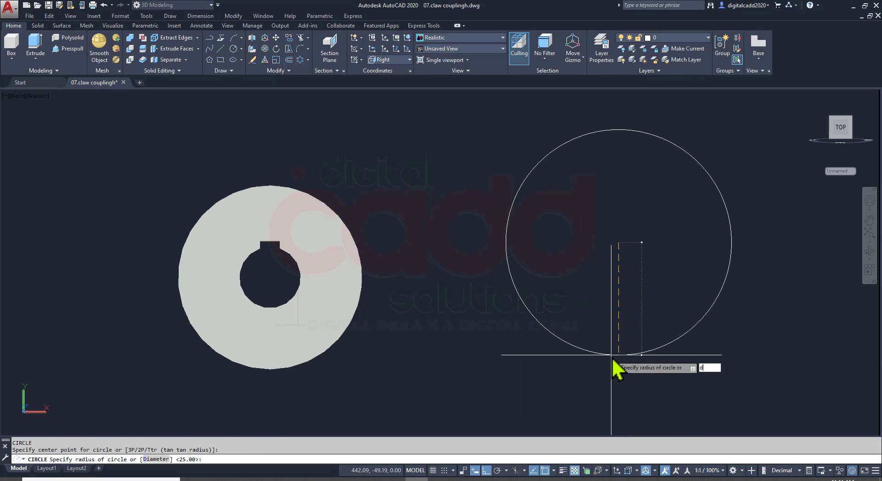
{"action": "key", "text": "Return"}
{"action": "type", "text": "75"}
{"action": "key", "text": "Return"}
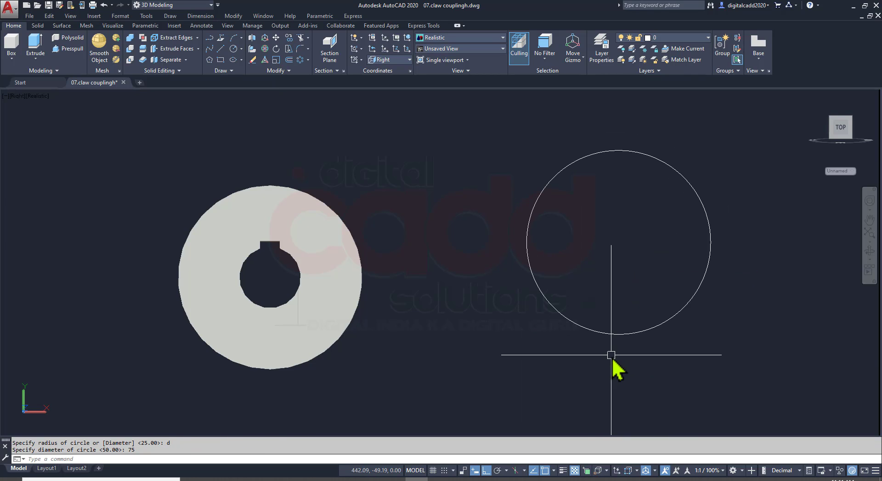
Check the bore size in the PDF and draw a concentric 25 mm diameter circle inside the 75 mm circle
{"action": "middle_click_drag", "start_coordinate": [538, 337], "coordinate": [378, 360]}
{"action": "left_click", "coordinate": [260, 480]}
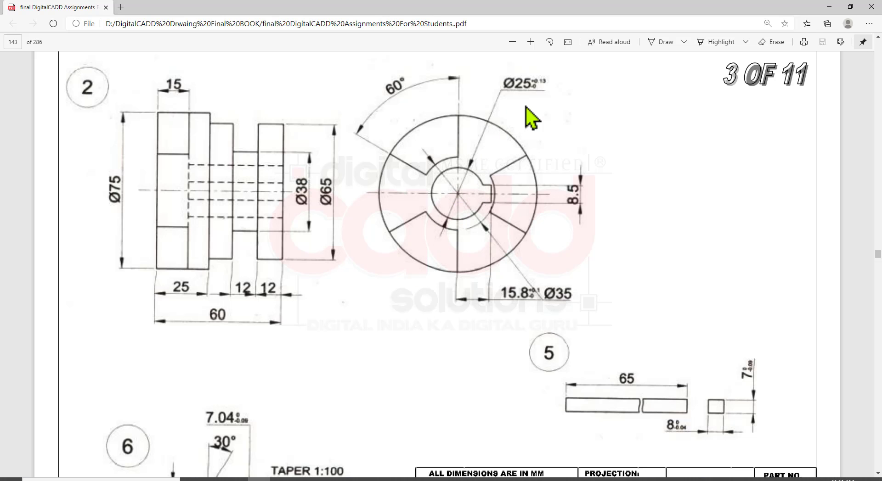
{"action": "left_click", "coordinate": [416, 479]}
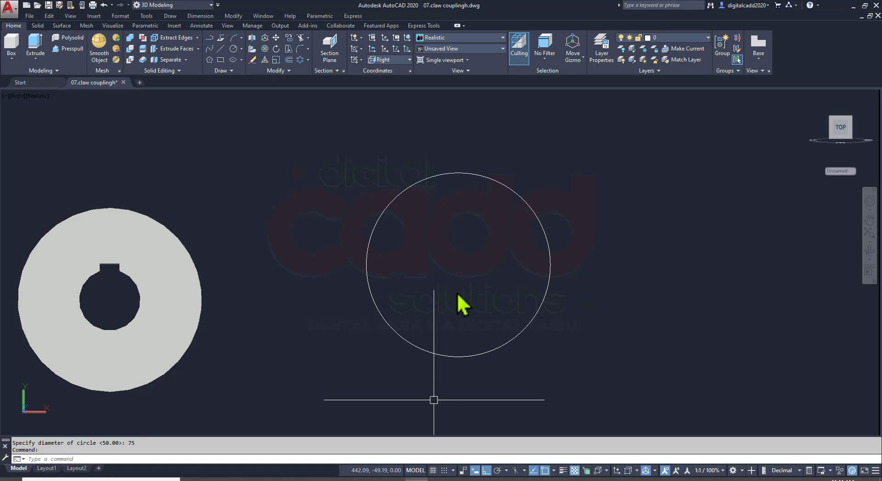
{"action": "key", "text": "Return"}
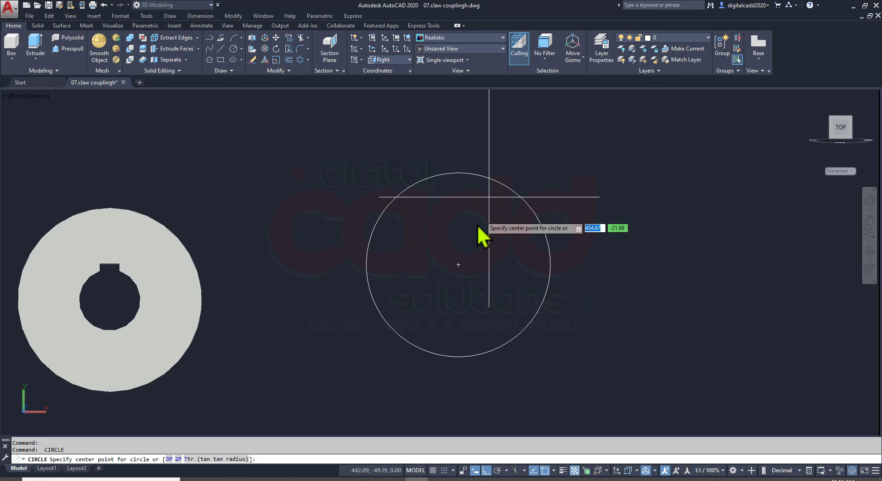
{"action": "left_click", "coordinate": [459, 264]}
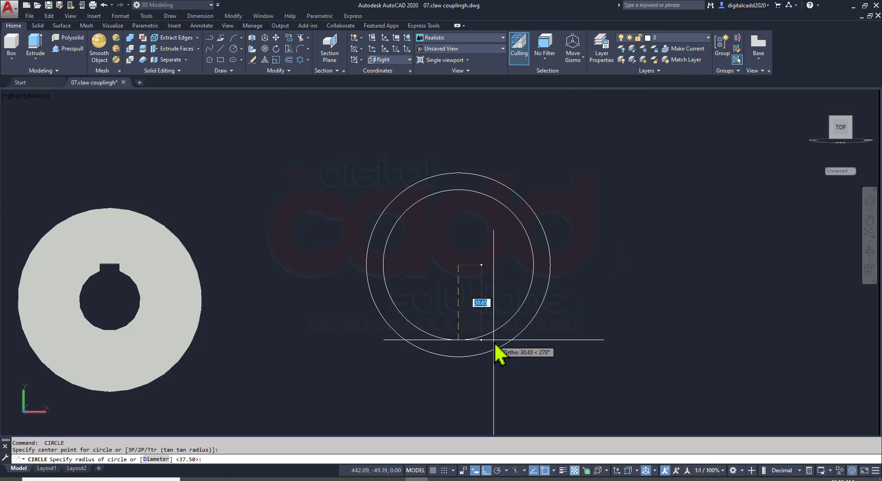
{"action": "type", "text": "d"}
{"action": "key", "text": "Return"}
{"action": "type", "text": "25"}
{"action": "key", "text": "Return"}
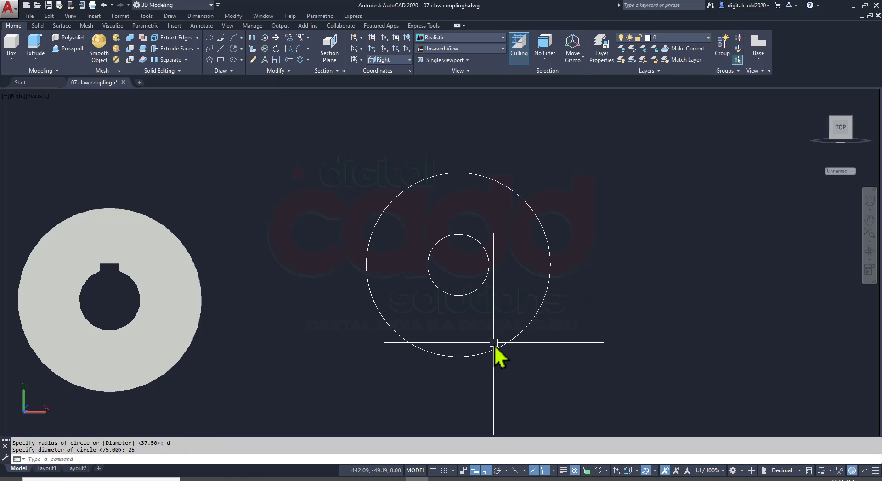
Check the claw's inner diameter in the PDF and draw a 35 mm diameter circle from the same centre
{"action": "middle_click_drag", "start_coordinate": [340, 364], "coordinate": [266, 367]}
{"action": "left_click", "coordinate": [258, 479]}
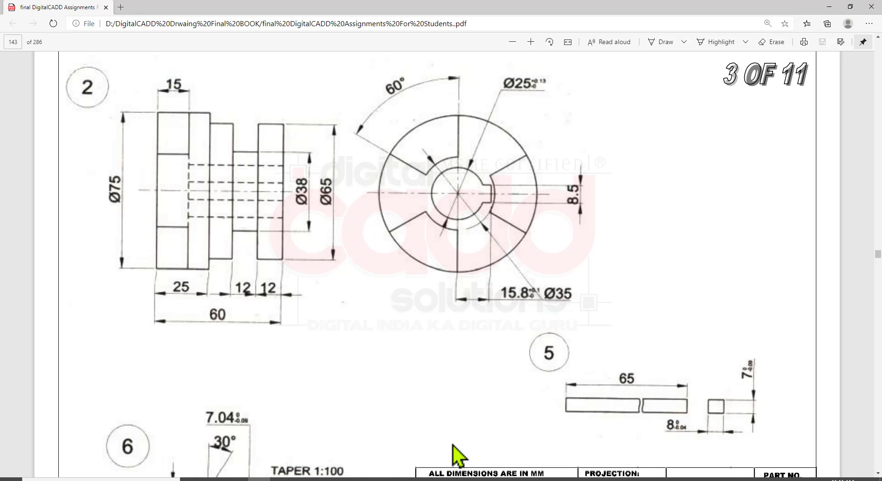
{"action": "key", "text": "alt+Tab"}
{"action": "type", "text": "c"}
{"action": "key", "text": "Return"}
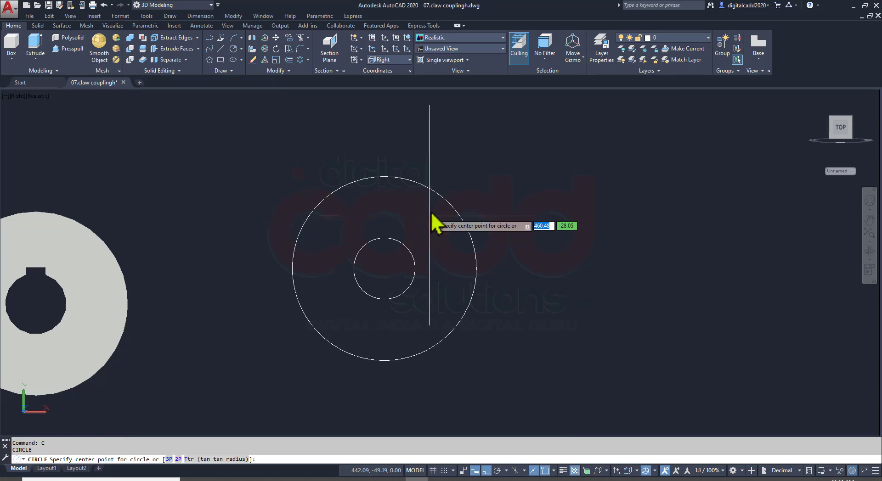
{"action": "left_click", "coordinate": [385, 275]}
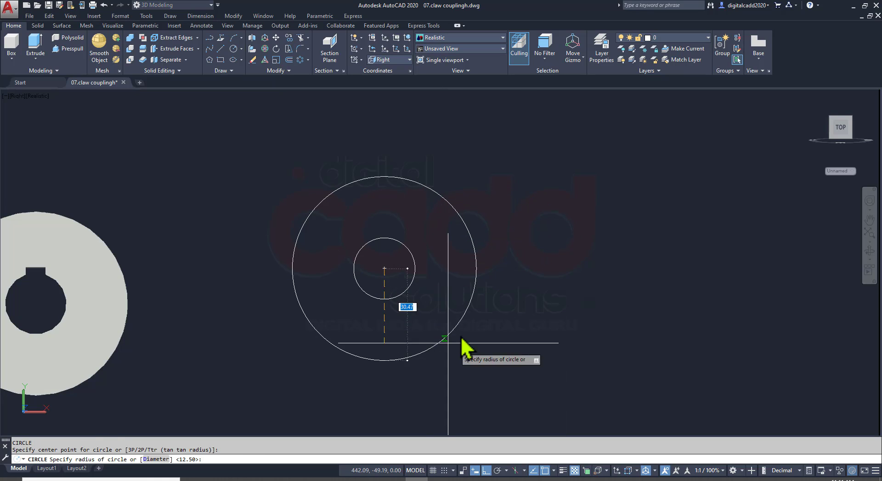
{"action": "type", "text": "d"}
{"action": "key", "text": "Return"}
{"action": "type", "text": "35"}
{"action": "key", "text": "Return"}
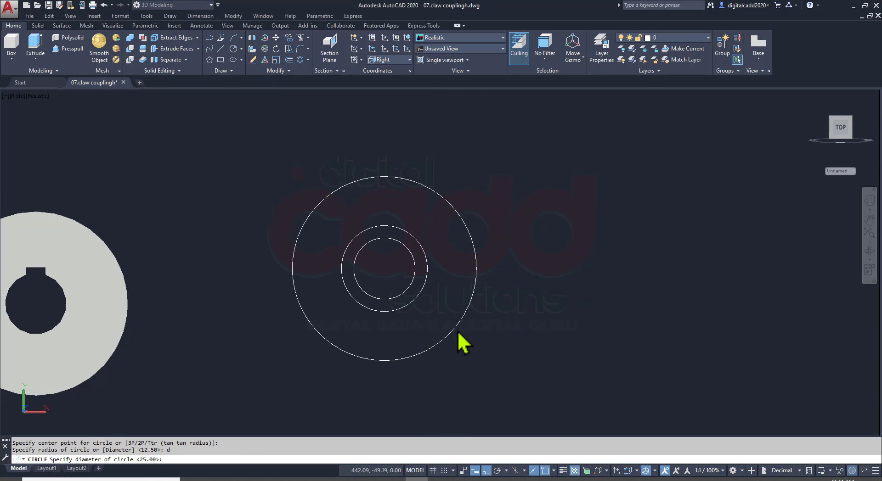
Check the claw layout in the PDF and draw a vertical line across the outer circle from its top quadrant to its bottom quadrant
{"action": "key", "text": "alt+Tab"}
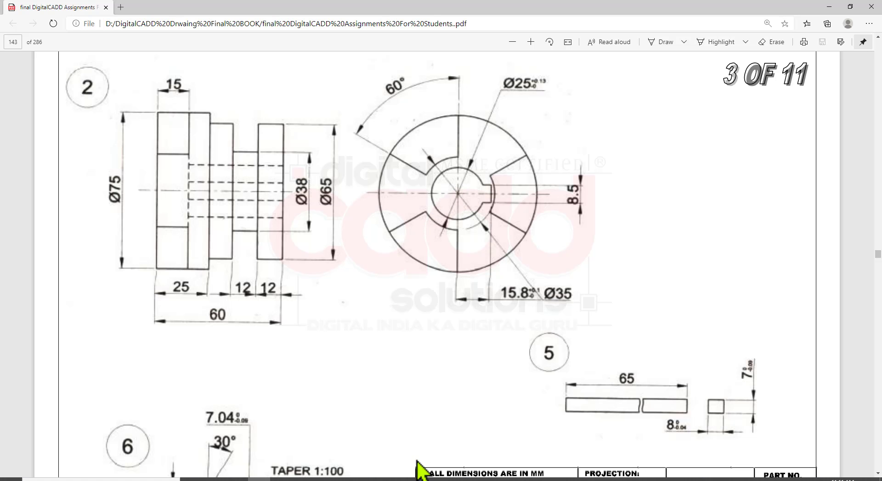
{"action": "key", "text": "alt+Tab"}
{"action": "type", "text": "l"}
{"action": "key", "text": "Return"}
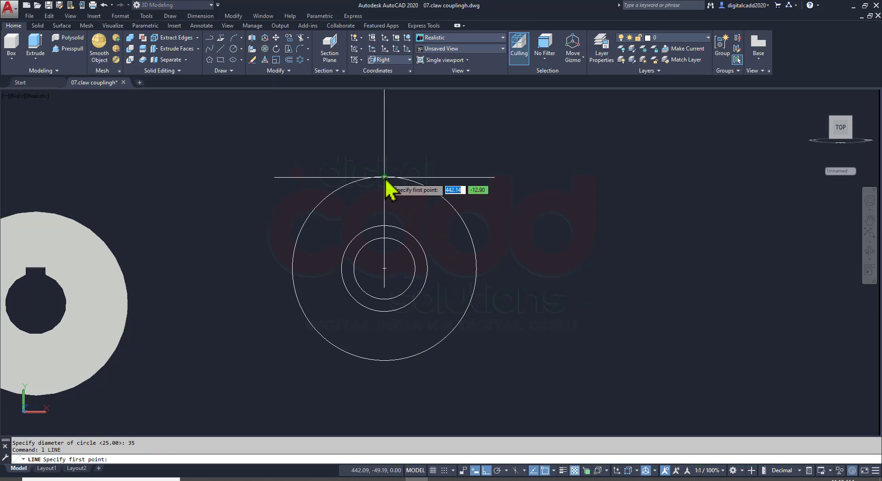
{"action": "left_click", "coordinate": [384, 177]}
{"action": "left_click", "coordinate": [384, 361]}
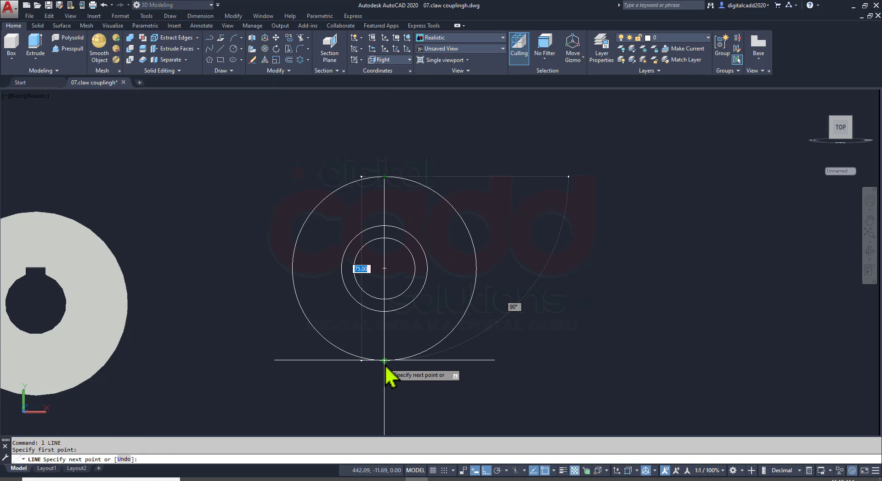
{"action": "key", "text": "Return"}
Rotate a copy of the vertical line by 60° about the circles' centre
{"action": "left_click", "coordinate": [389, 203]}
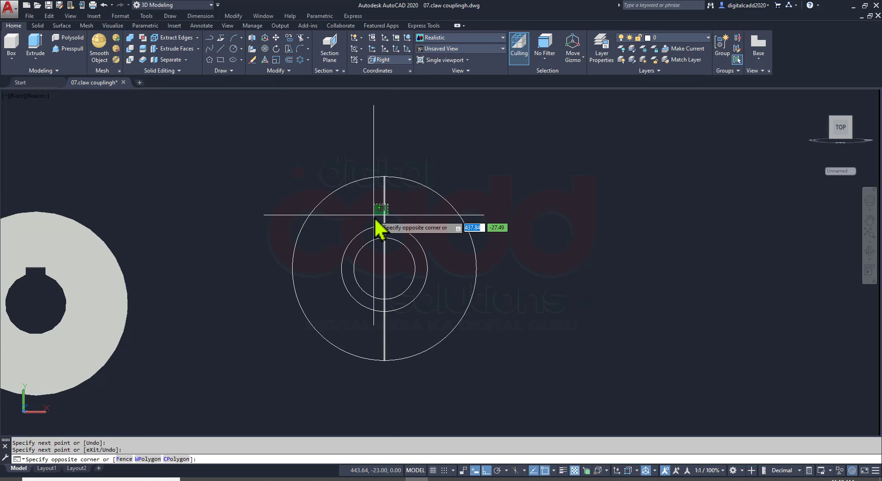
{"action": "left_click", "coordinate": [373, 214]}
{"action": "type", "text": "ro"}
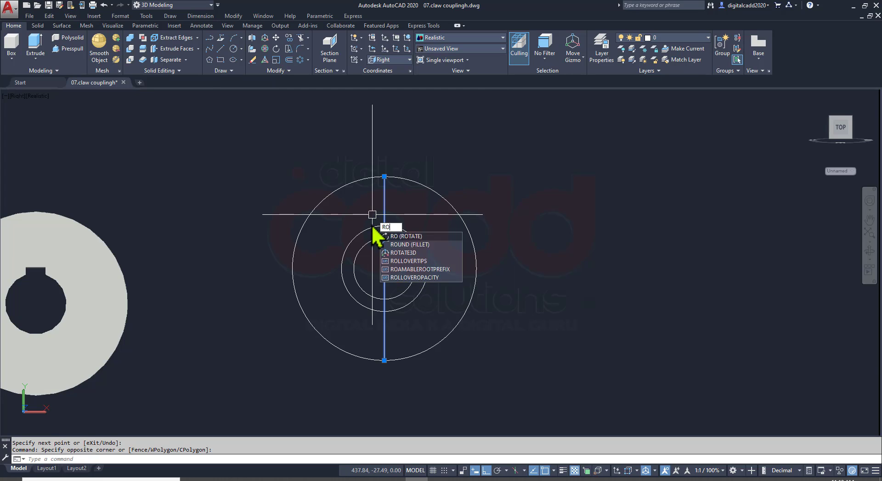
{"action": "key", "text": "Return"}
{"action": "left_click", "coordinate": [383, 272]}
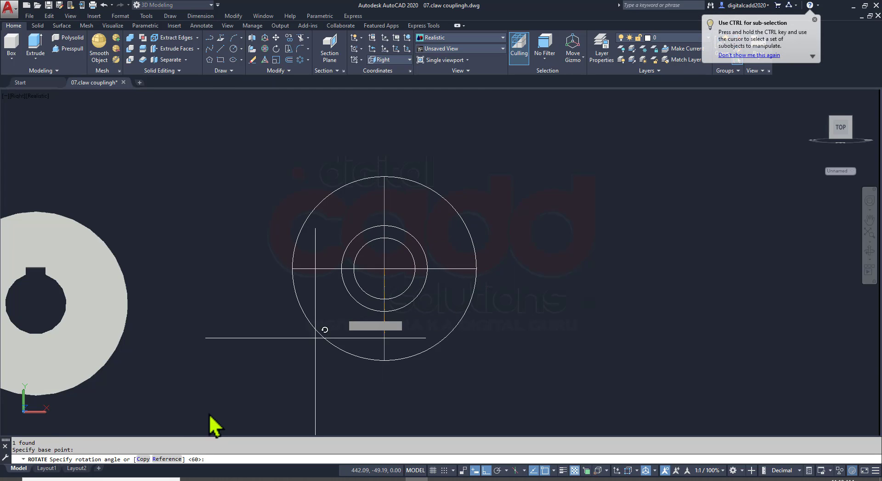
{"action": "type", "text": "c"}
{"action": "key", "text": "Return"}
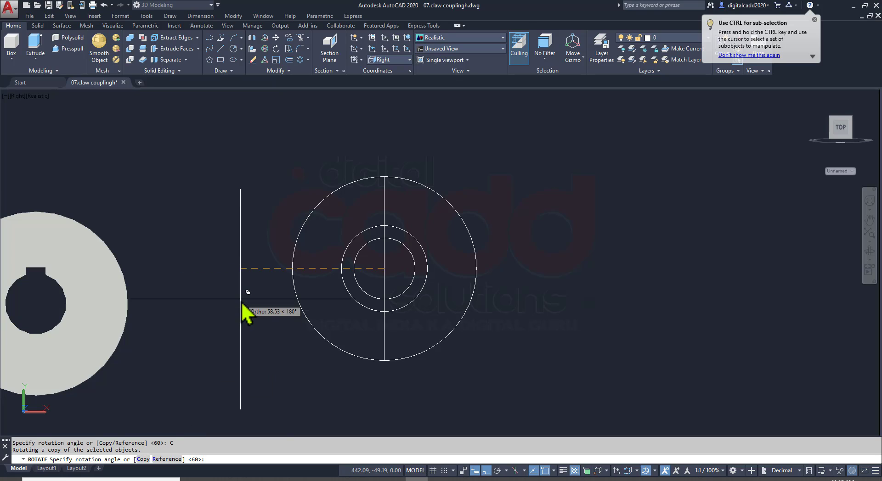
{"action": "type", "text": "3"}
{"action": "key", "text": "BackSpace"}
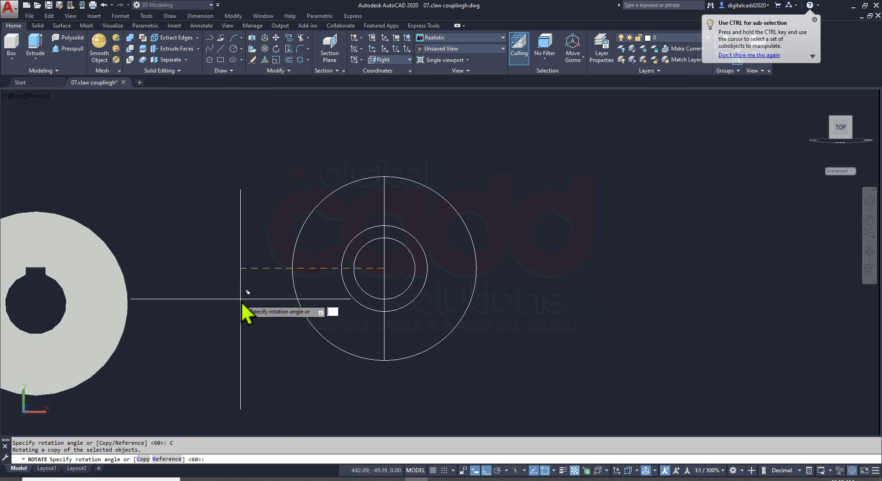
{"action": "type", "text": "60"}
{"action": "key", "text": "Return"}
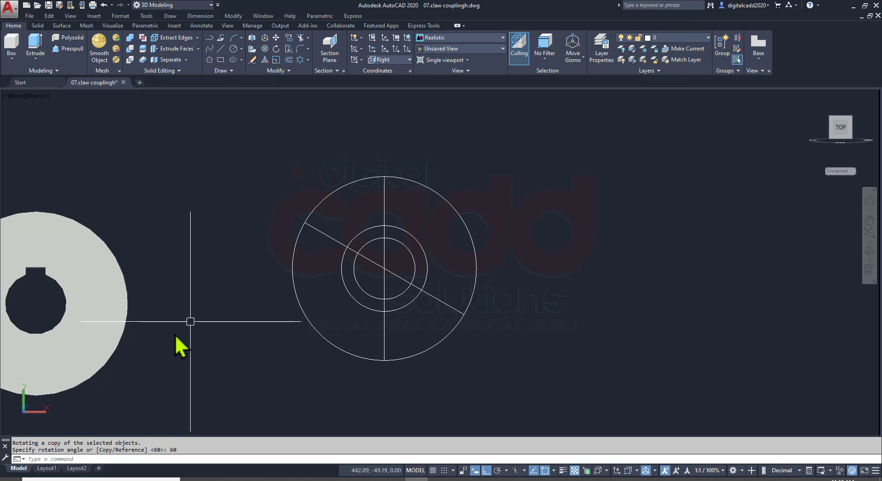
Trim the 35 mm circle outside the 60° sectors, and cut both lines back to the upper-left arc
{"action": "key", "text": "Return"}
{"action": "scroll", "coordinate": [378, 242], "scroll_direction": "up", "scroll_amount": 5}
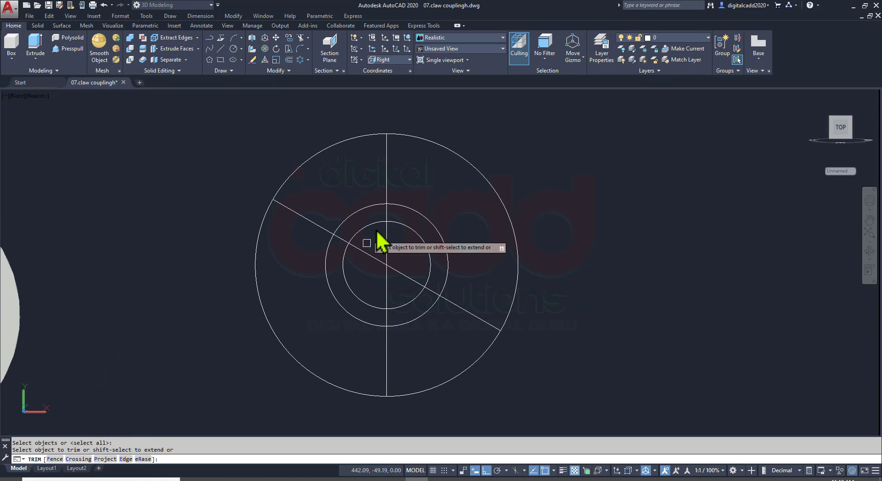
{"action": "left_click", "coordinate": [301, 272]}
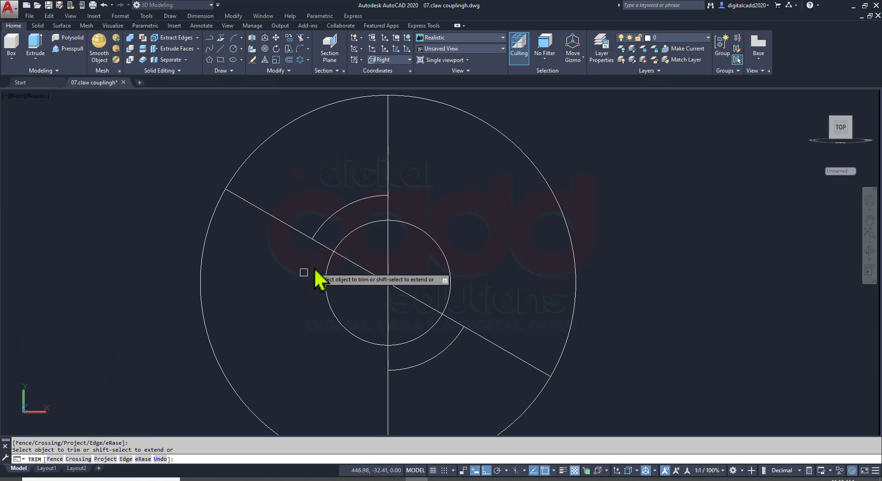
{"action": "left_click", "coordinate": [324, 246]}
{"action": "left_click", "coordinate": [388, 209]}
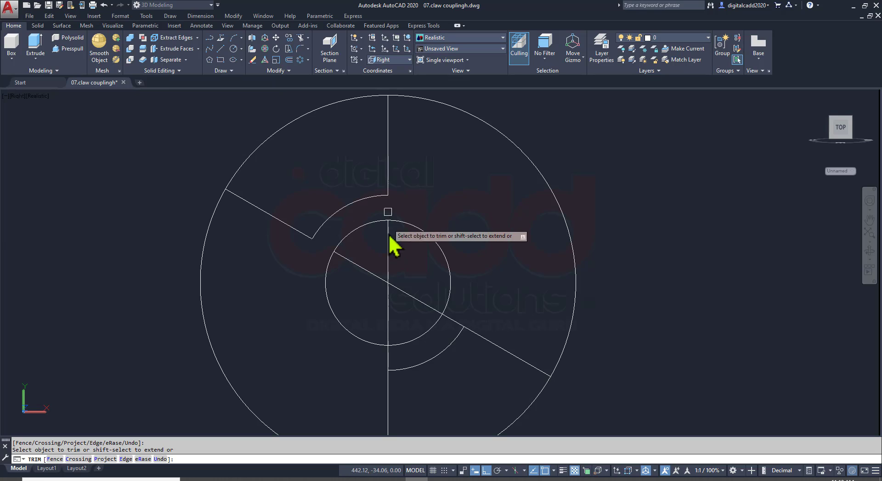
Erase the leftover line segments through the bore and the leftover arc in the lower-right sector
{"action": "left_click", "coordinate": [402, 260]}
{"action": "left_click", "coordinate": [360, 305]}
{"action": "left_click", "coordinate": [437, 398]}
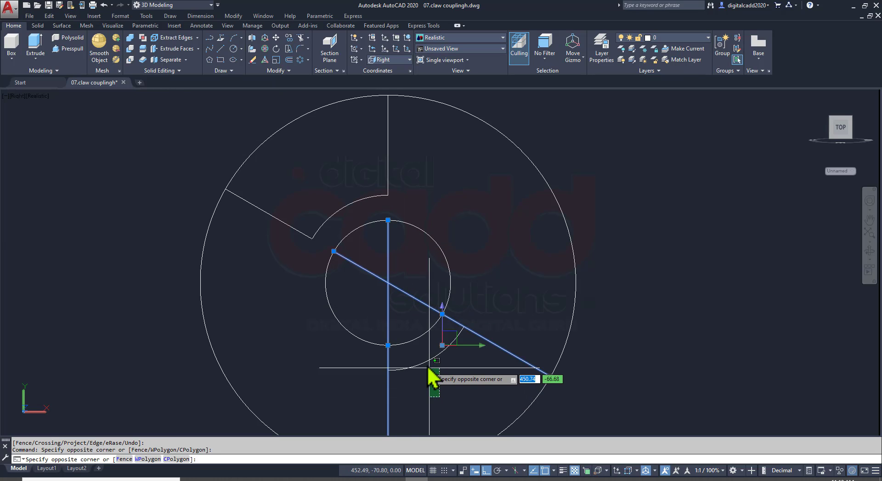
{"action": "left_click", "coordinate": [422, 357]}
{"action": "key", "text": "Delete"}
Polar-array the arc and its two radial lines about the circles' centre with 3 items over 360°
{"action": "scroll", "coordinate": [455, 256], "scroll_direction": "down", "scroll_amount": 3}
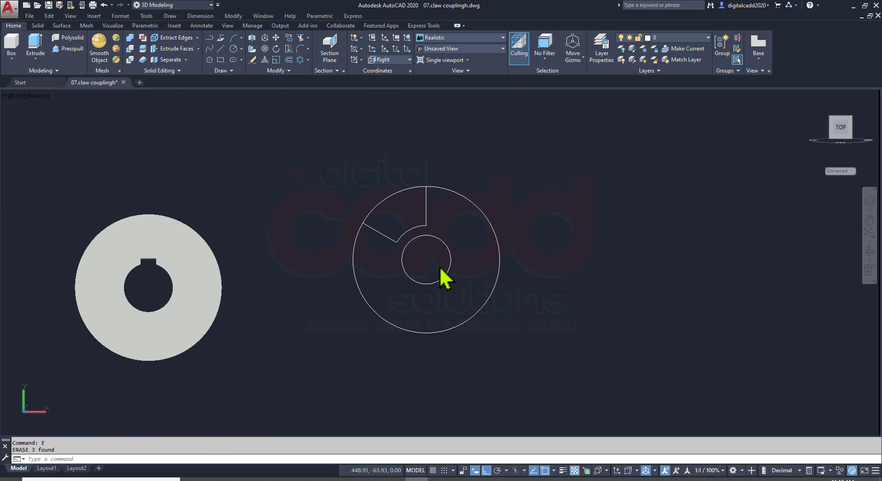
{"action": "middle_click_drag", "start_coordinate": [443, 275], "coordinate": [380, 283]}
{"action": "left_click", "coordinate": [257, 193]}
{"action": "left_click", "coordinate": [392, 282]}
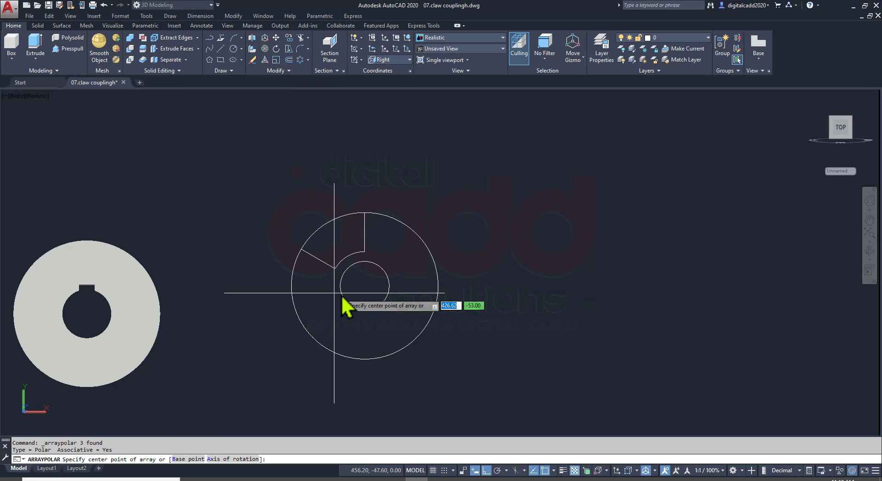
{"action": "left_click", "coordinate": [365, 288]}
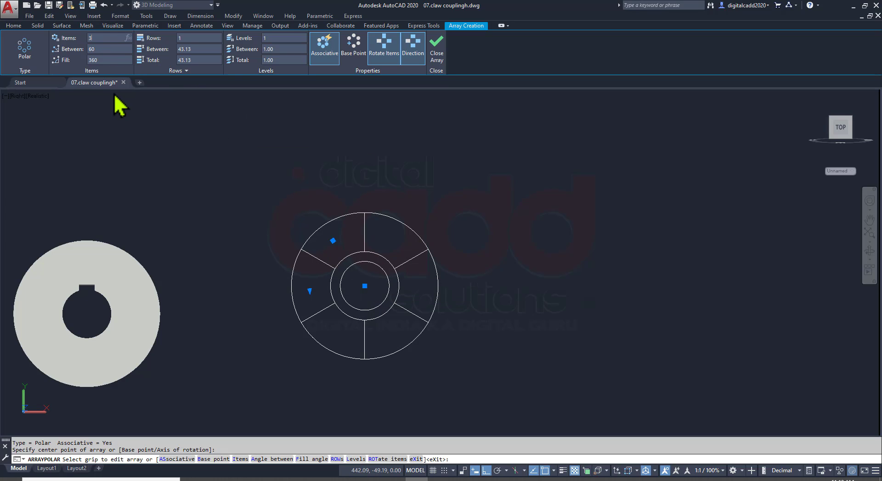
{"action": "key", "text": "Return"}
{"action": "key", "text": "Escape"}
{"action": "scroll", "coordinate": [435, 354], "scroll_direction": "up", "scroll_amount": 2}
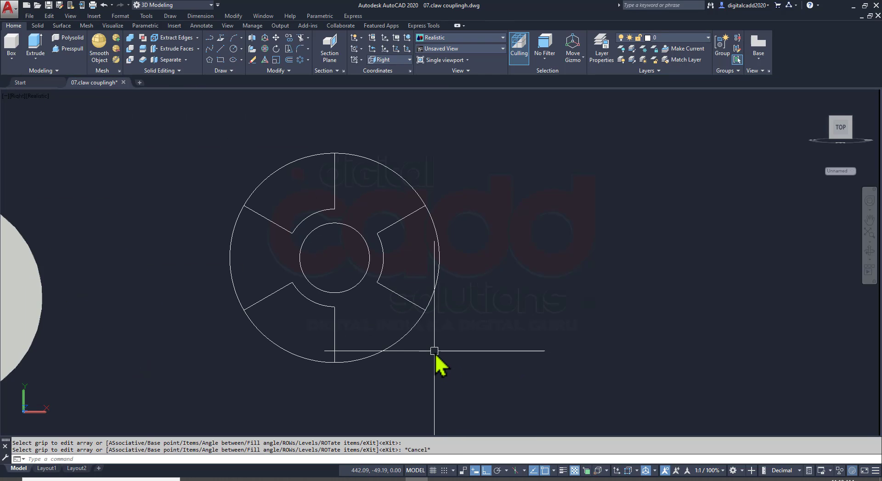
Check part 2 in the assignment PDF, and draw vertical and horizontal construction lines through the circles' centre, extending past the outer circle
{"action": "left_click", "coordinate": [263, 479]}
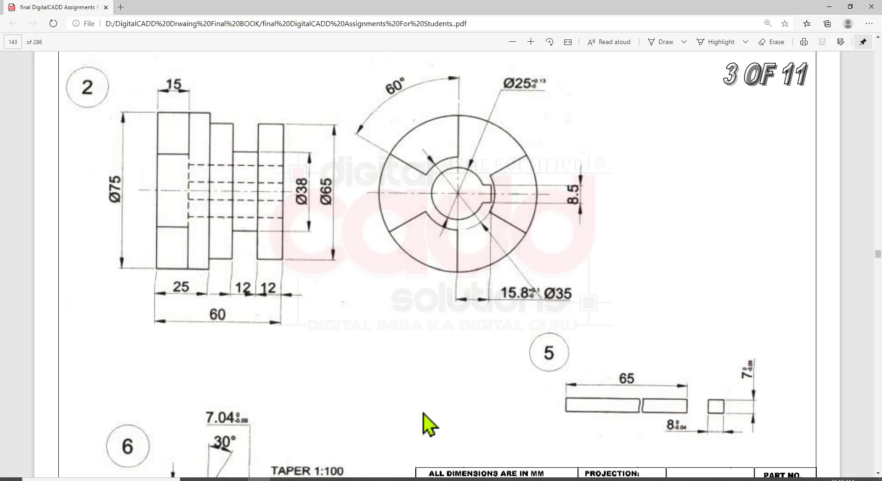
{"action": "key", "text": "alt+Tab"}
{"action": "type", "text": "l"}
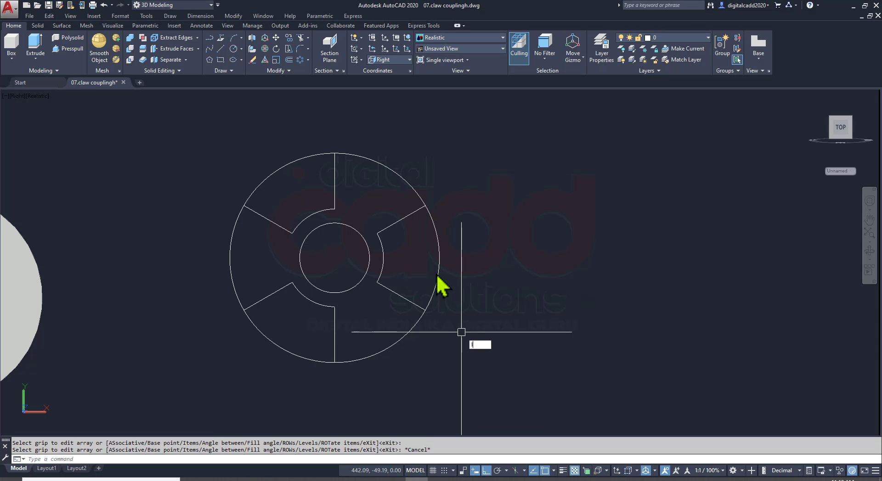
{"action": "key", "text": "Return"}
{"action": "left_click", "coordinate": [337, 159]}
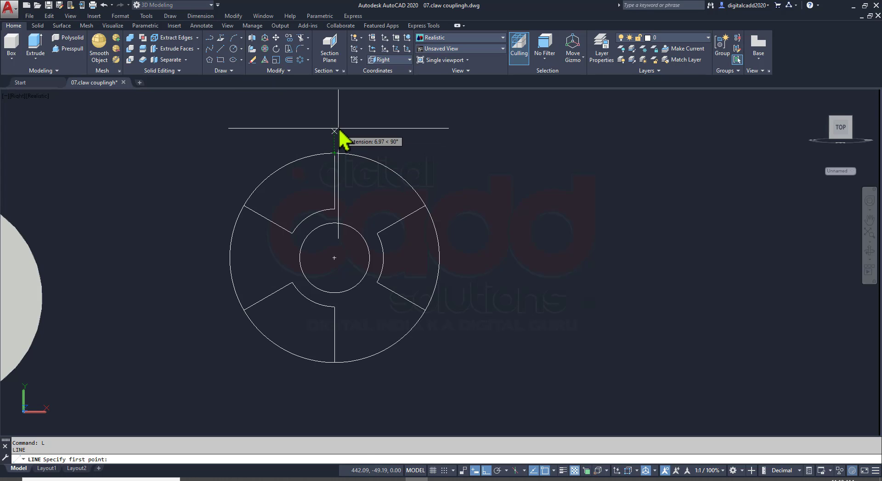
{"action": "left_click", "coordinate": [348, 414]}
{"action": "key", "text": "Return"}
{"action": "key", "text": "Return"}
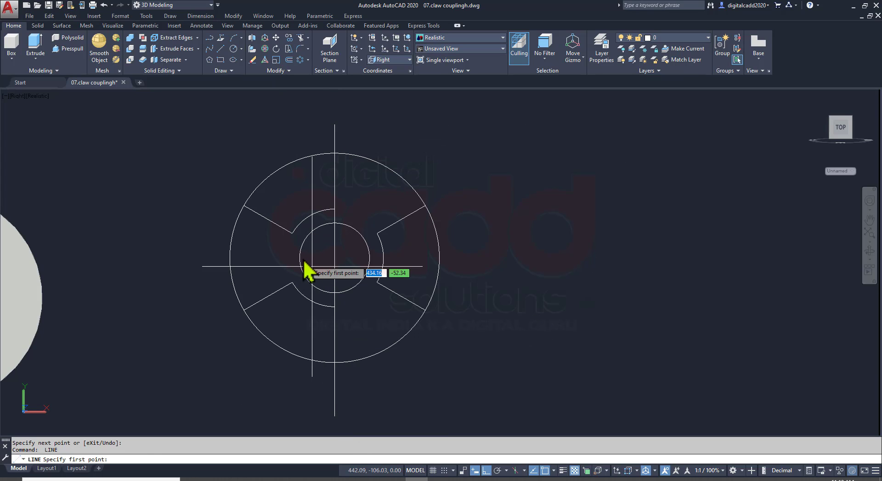
{"action": "left_click", "coordinate": [299, 258]}
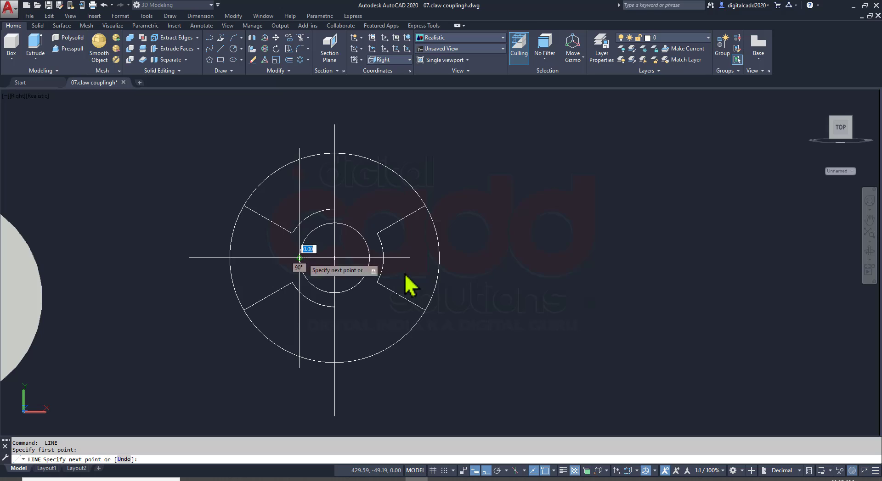
{"action": "left_click", "coordinate": [584, 275]}
{"action": "key", "text": "Return"}
Offset the vertical centre line 15.8 mm to the right for the keyway's end, using the dimension in the assignment PDF
{"action": "type", "text": "o"}
{"action": "key", "text": "Return"}
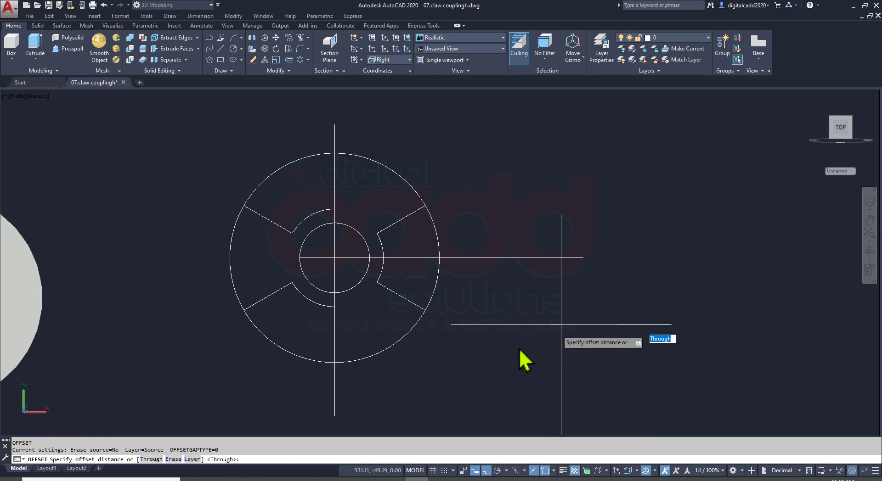
{"action": "key", "text": "alt+Tab"}
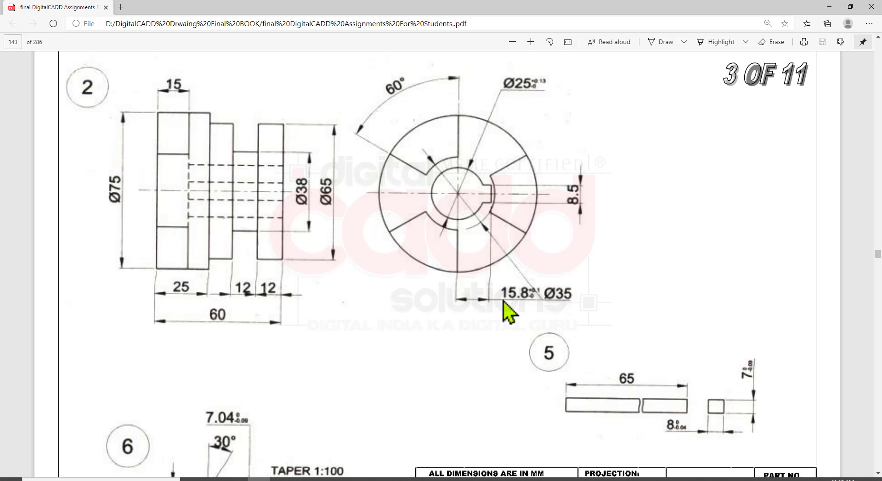
{"action": "key", "text": "alt+Tab"}
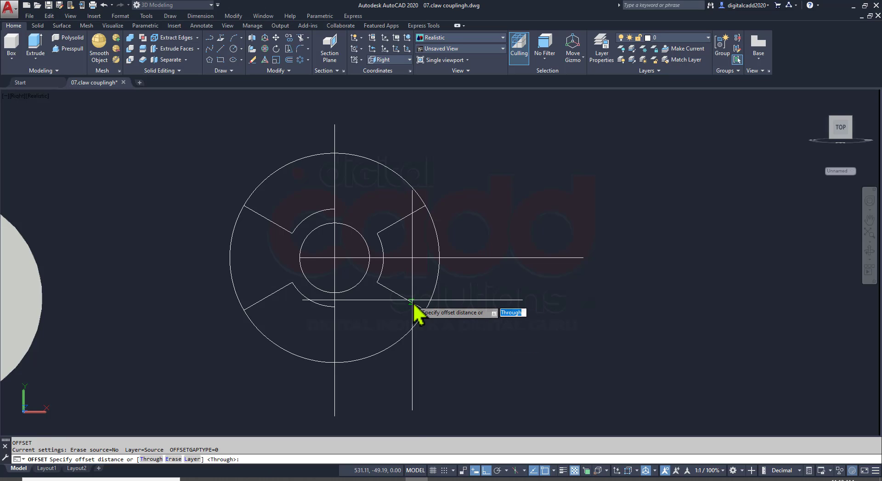
{"action": "key", "text": "Return"}
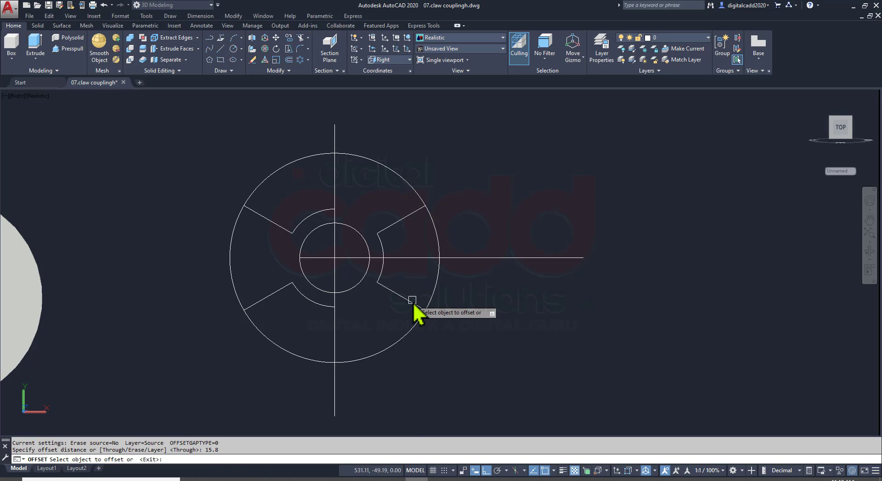
{"action": "left_click", "coordinate": [334, 407]}
{"action": "left_click", "coordinate": [473, 385]}
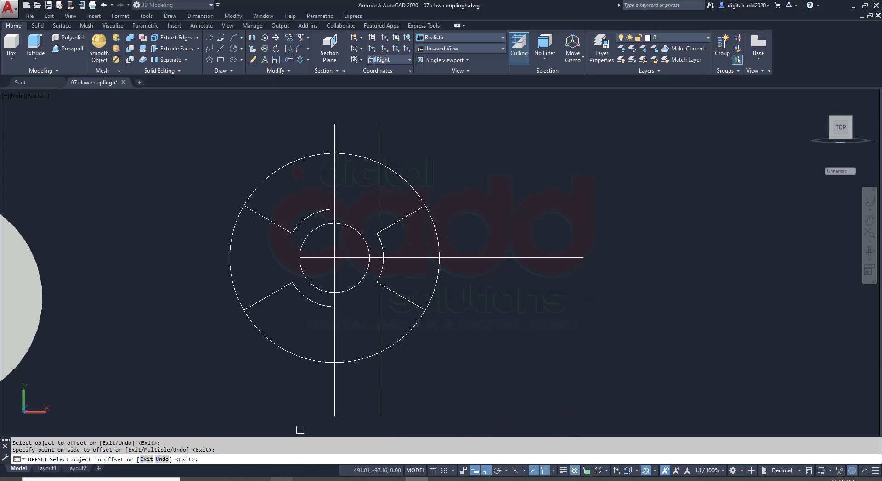
Offset the horizontal centre line 4.25 mm above and below for the keyway's sides, taking the 8.5 mm width from the PDF
{"action": "left_click", "coordinate": [259, 479]}
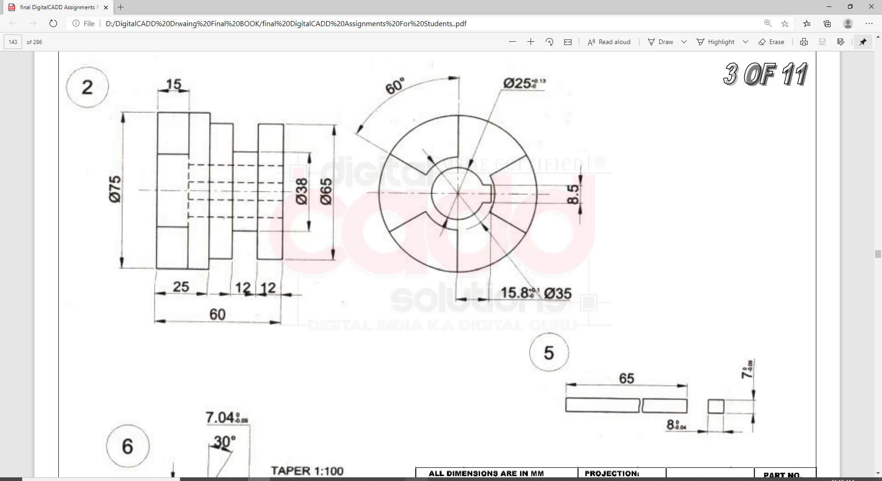
{"action": "left_click", "coordinate": [416, 479]}
{"action": "scroll", "coordinate": [399, 268], "scroll_direction": "up", "scroll_amount": 3}
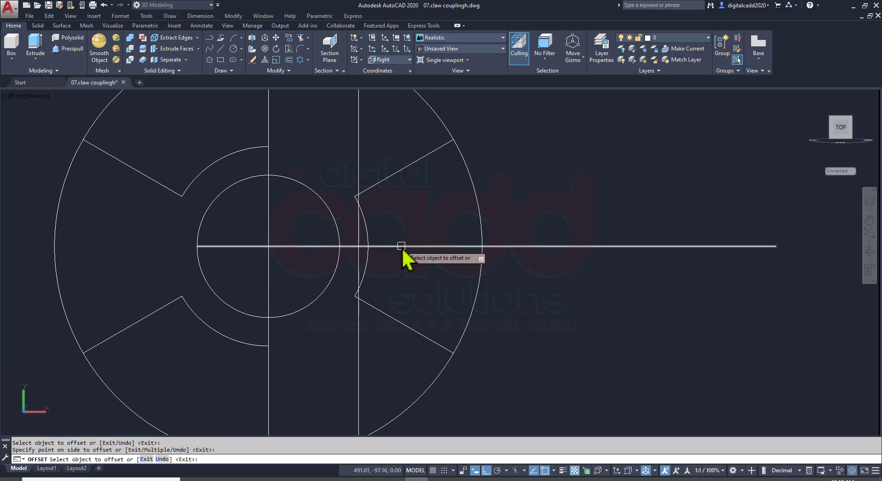
{"action": "left_click", "coordinate": [401, 246]}
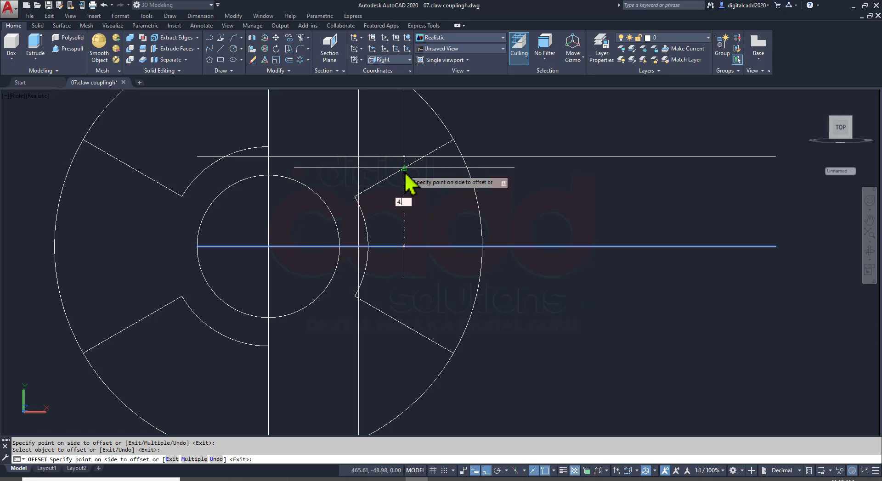
{"action": "type", "text": "4.25"}
{"action": "key", "text": "Return"}
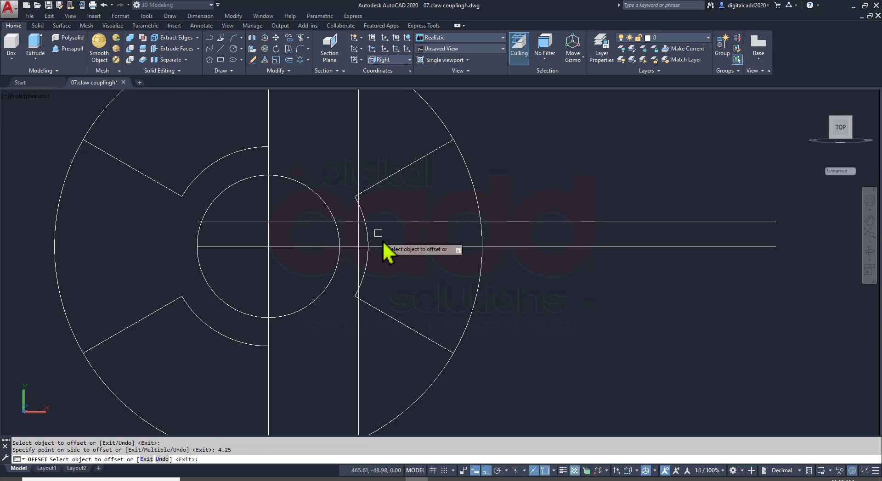
{"action": "left_click", "coordinate": [386, 246]}
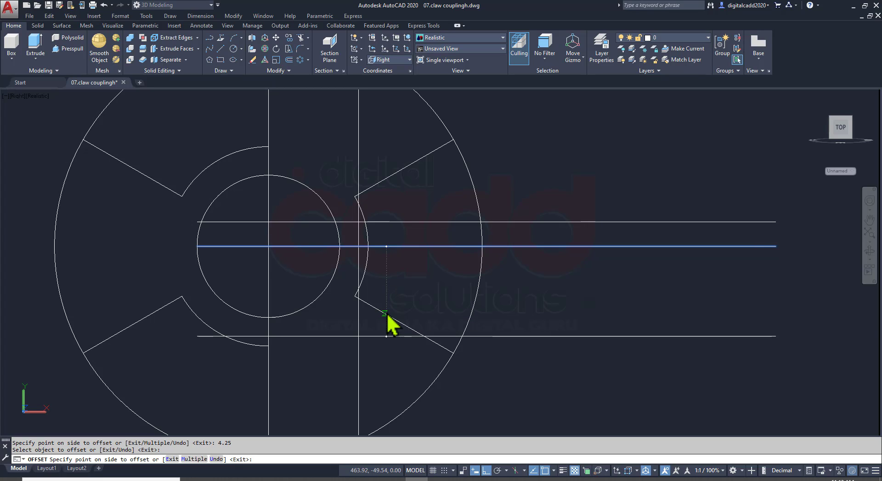
{"action": "left_click", "coordinate": [387, 317]}
{"action": "key", "text": "Return"}
Erase the original horizontal and vertical centre lines, keeping the offset keyway lines
{"action": "left_click", "coordinate": [430, 240]}
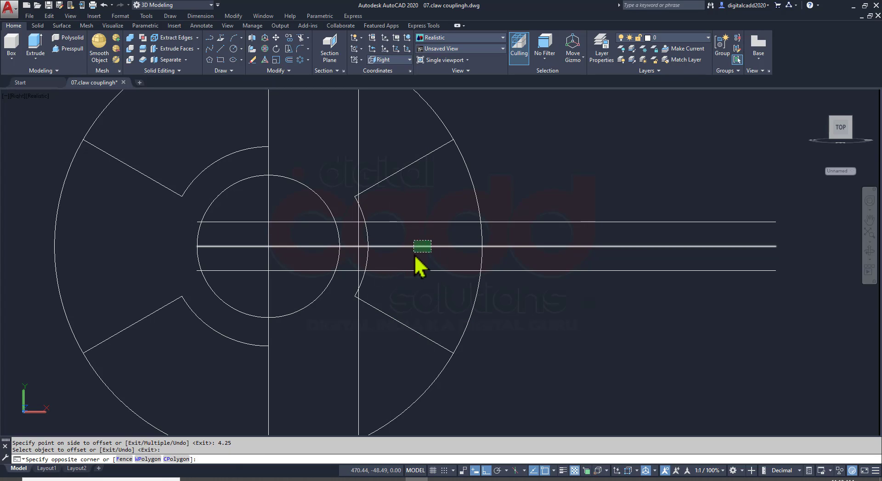
{"action": "left_click", "coordinate": [416, 251]}
{"action": "key", "text": "Delete"}
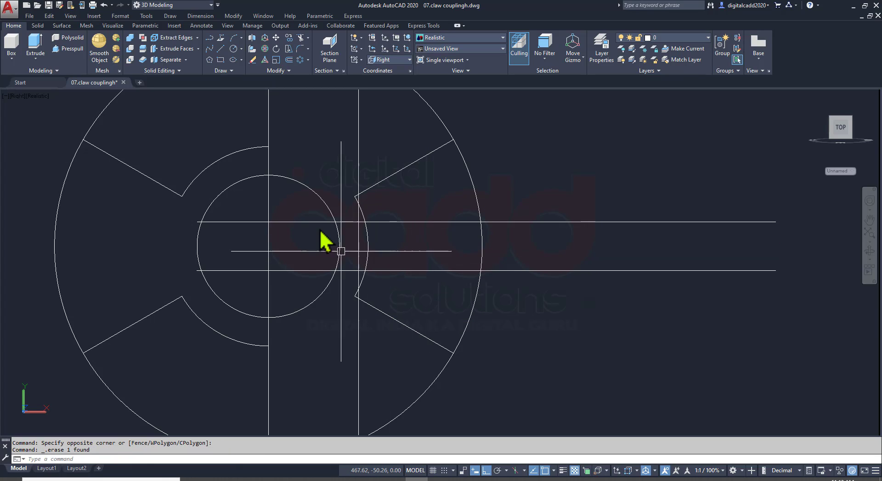
{"action": "left_click", "coordinate": [268, 218]}
{"action": "key", "text": "Delete"}
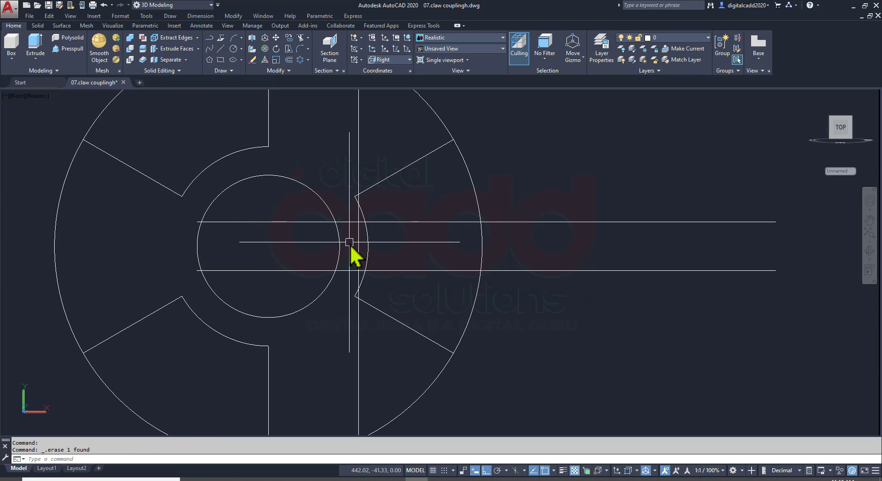
Trim the offset lines and the bore circle against each other to form an open rectangular keyway on the bore's right side
{"action": "type", "text": "tr"}
{"action": "key", "text": "Return"}
{"action": "scroll", "coordinate": [349, 246], "scroll_direction": "up", "scroll_amount": 2}
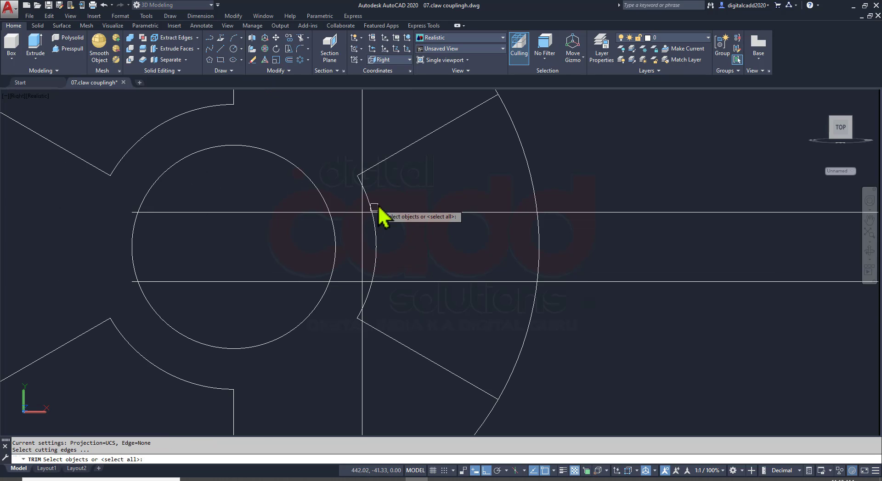
{"action": "left_click", "coordinate": [388, 196]}
{"action": "left_click", "coordinate": [304, 305]}
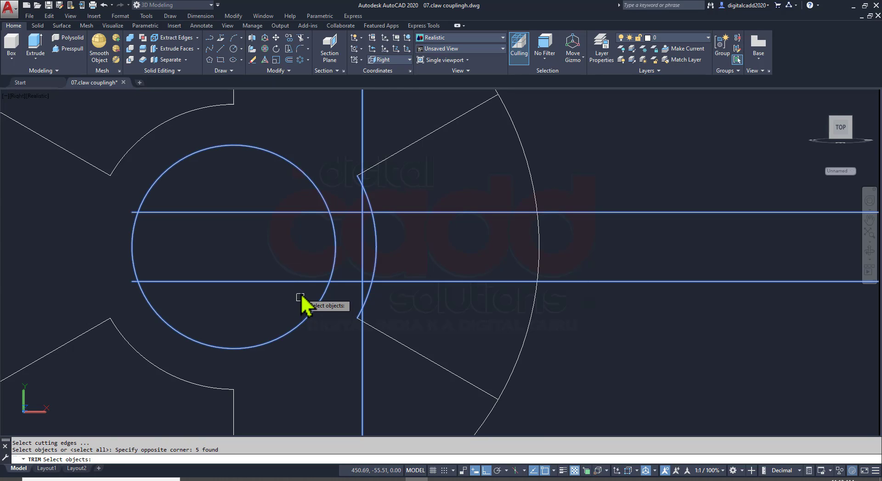
{"action": "left_click", "coordinate": [297, 281]}
{"action": "left_click", "coordinate": [311, 211]}
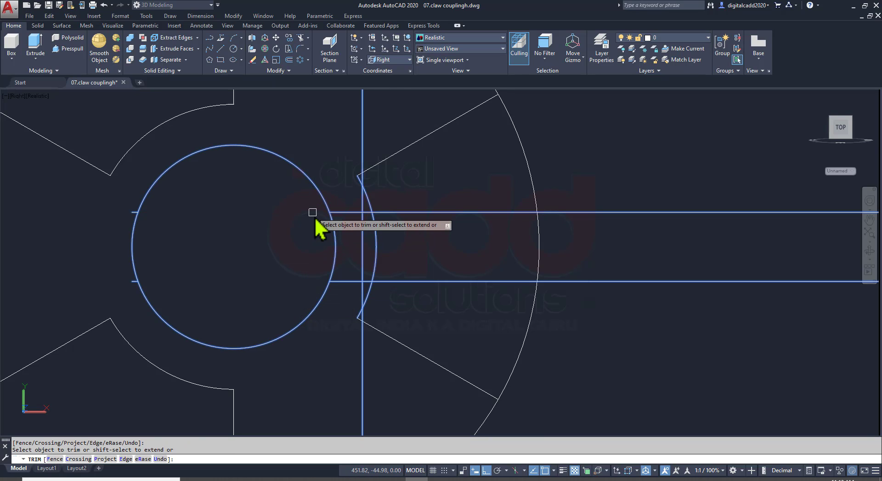
{"action": "scroll", "coordinate": [365, 215], "scroll_direction": "up", "scroll_amount": 5}
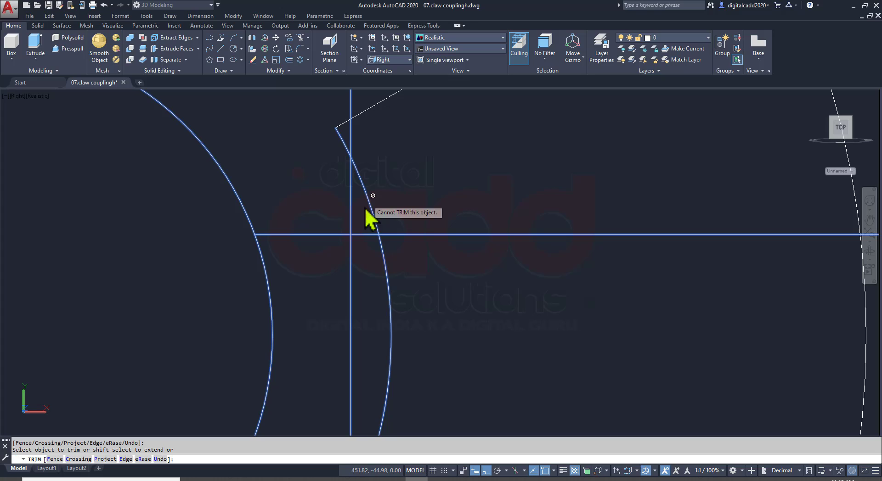
{"action": "left_click", "coordinate": [366, 234]}
{"action": "scroll", "coordinate": [312, 207], "scroll_direction": "down", "scroll_amount": 4}
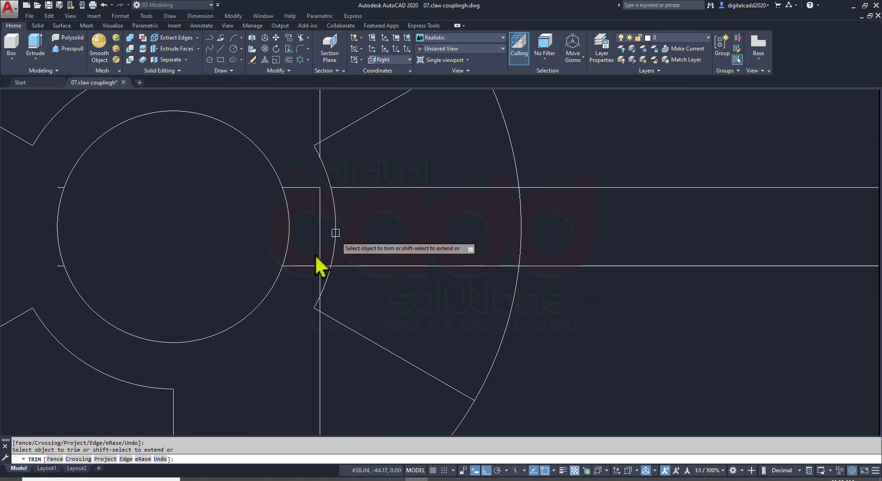
{"action": "scroll", "coordinate": [322, 266], "scroll_direction": "up", "scroll_amount": 3}
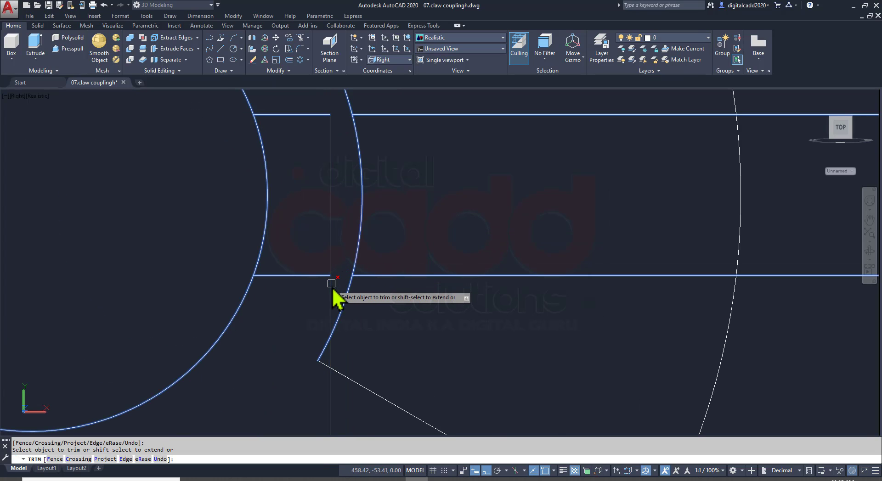
{"action": "scroll", "coordinate": [296, 246], "scroll_direction": "down", "scroll_amount": 5}
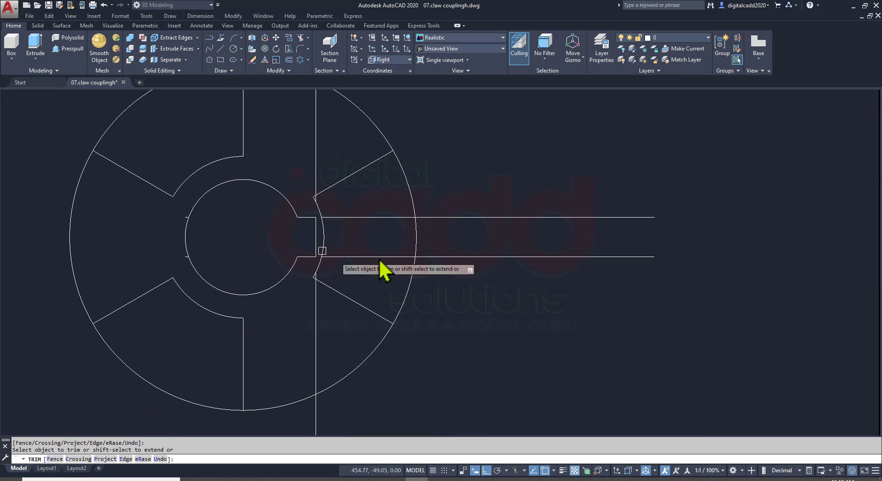
Erase the leftover line segments outside the keyway and the two short stubs at the bore's left edge
{"action": "key", "text": "Escape"}
{"action": "left_click", "coordinate": [525, 177]}
{"action": "left_click", "coordinate": [488, 282]}
{"action": "left_click", "coordinate": [339, 140]}
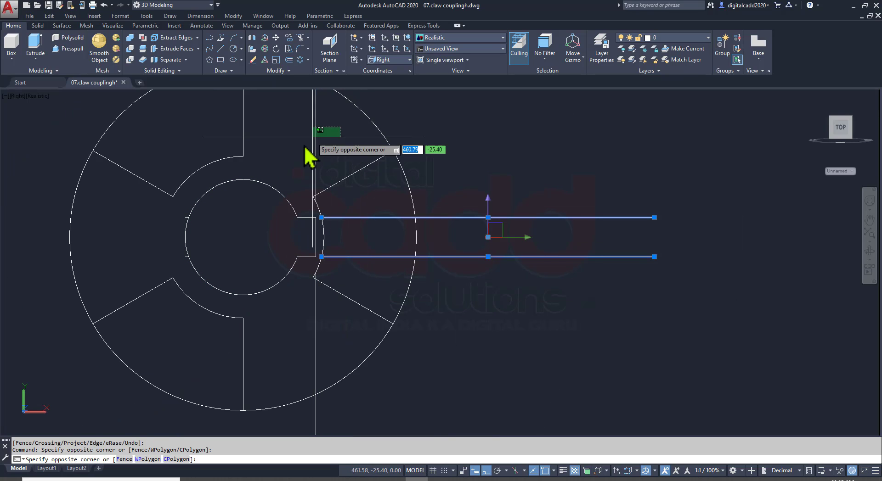
{"action": "left_click", "coordinate": [296, 168]}
{"action": "left_click", "coordinate": [339, 325]}
{"action": "left_click", "coordinate": [299, 337]}
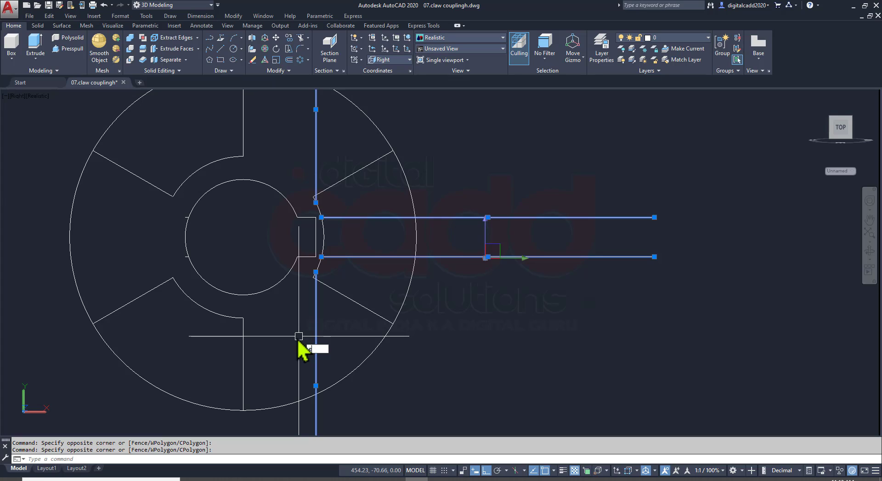
{"action": "key", "text": "Delete"}
{"action": "left_click", "coordinate": [174, 198]}
{"action": "left_click", "coordinate": [221, 272]}
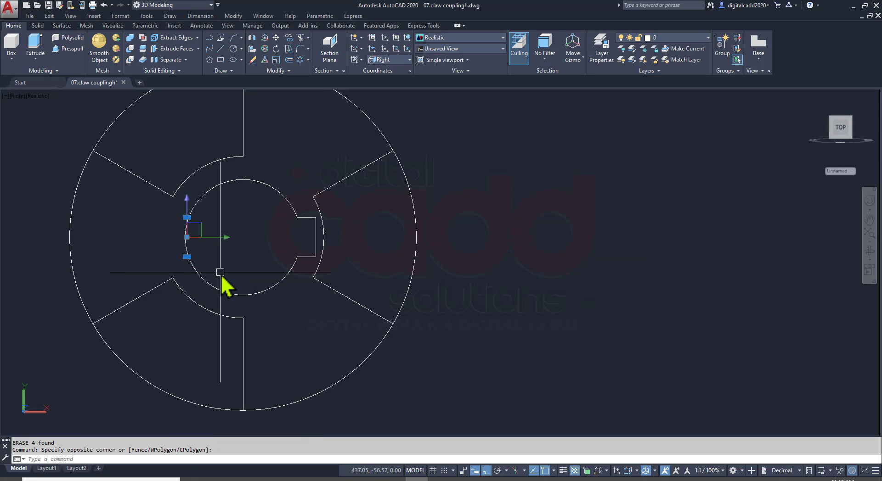
{"action": "key", "text": "Delete"}
Switch the model to the SW Isometric view and check part 2's lengths in the assignment PDF before returning to the profile
{"action": "scroll", "coordinate": [363, 299], "scroll_direction": "down", "scroll_amount": 5}
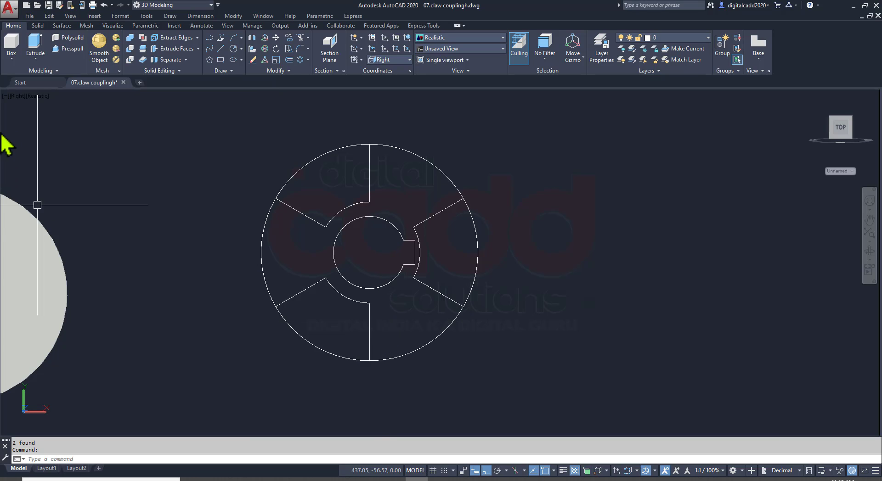
{"action": "left_click", "coordinate": [20, 95]}
{"action": "left_click", "coordinate": [56, 198]}
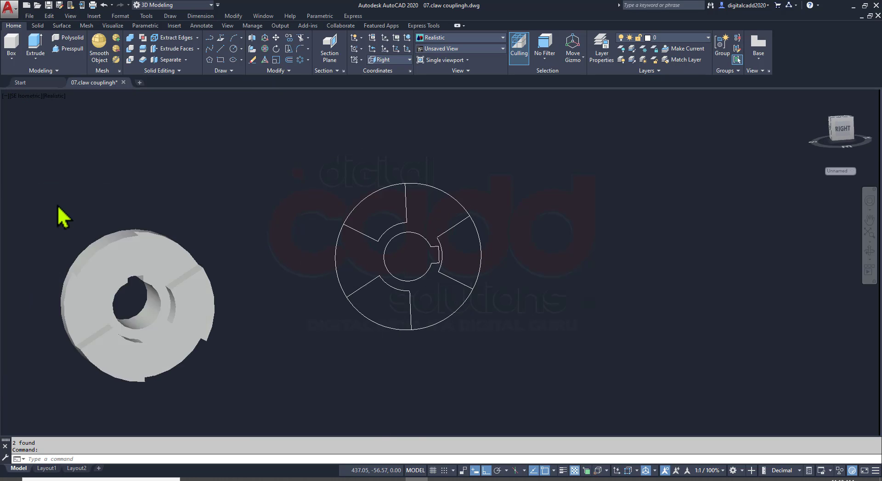
{"action": "middle_click_drag", "start_coordinate": [457, 281], "coordinate": [337, 332]}
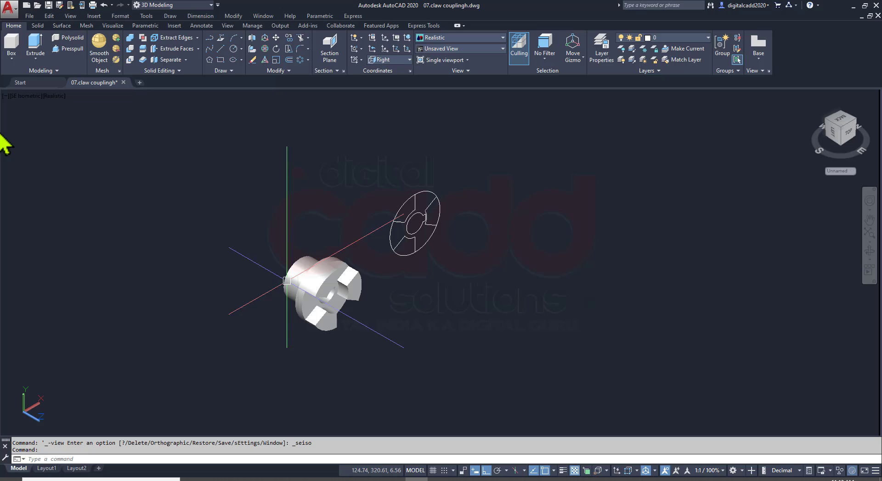
{"action": "left_click", "coordinate": [21, 96]}
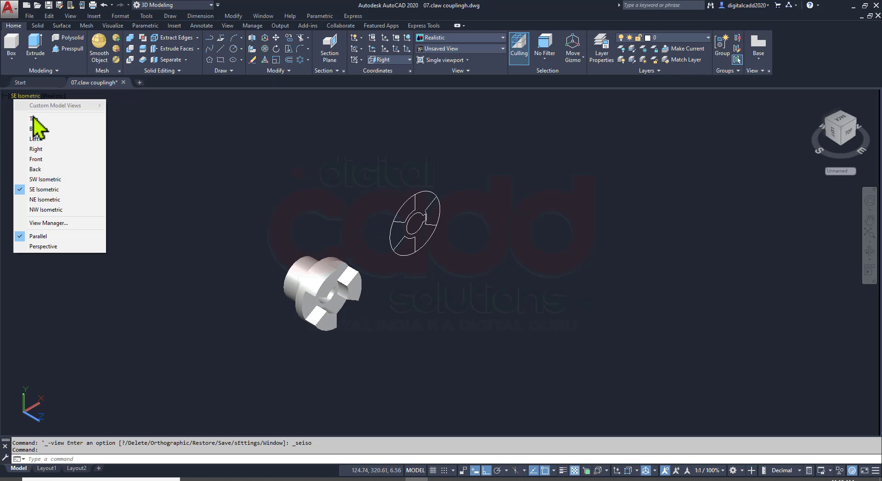
{"action": "left_click", "coordinate": [46, 180]}
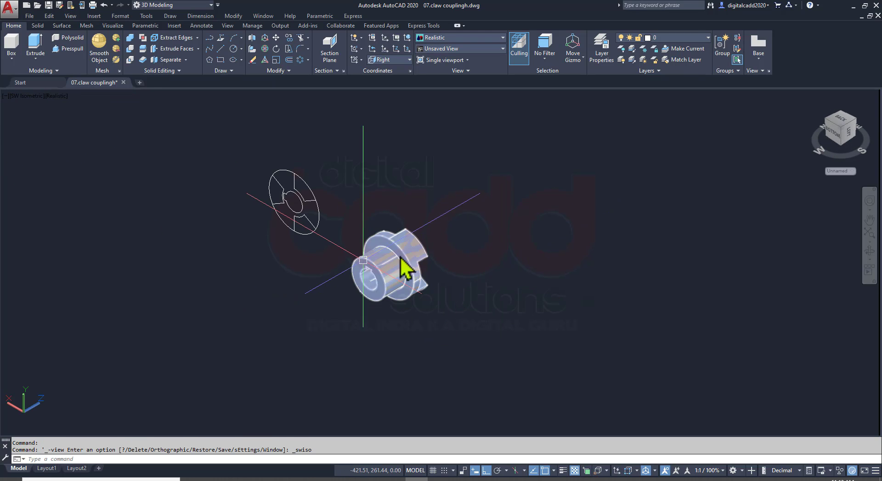
{"action": "middle_click_drag", "start_coordinate": [343, 231], "coordinate": [523, 265]}
{"action": "scroll", "coordinate": [522, 265], "scroll_direction": "up", "scroll_amount": 4}
{"action": "left_click", "coordinate": [259, 479]}
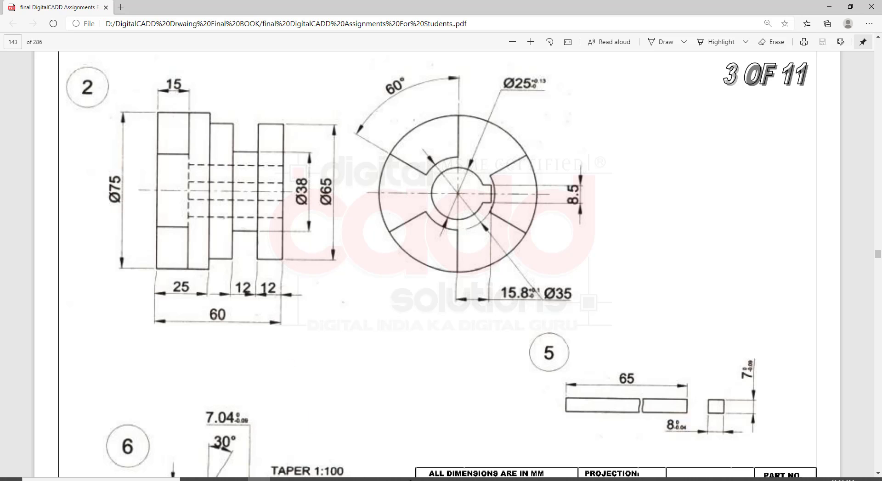
{"action": "left_click", "coordinate": [416, 479]}
{"action": "scroll", "coordinate": [536, 237], "scroll_direction": "up", "scroll_amount": 2}
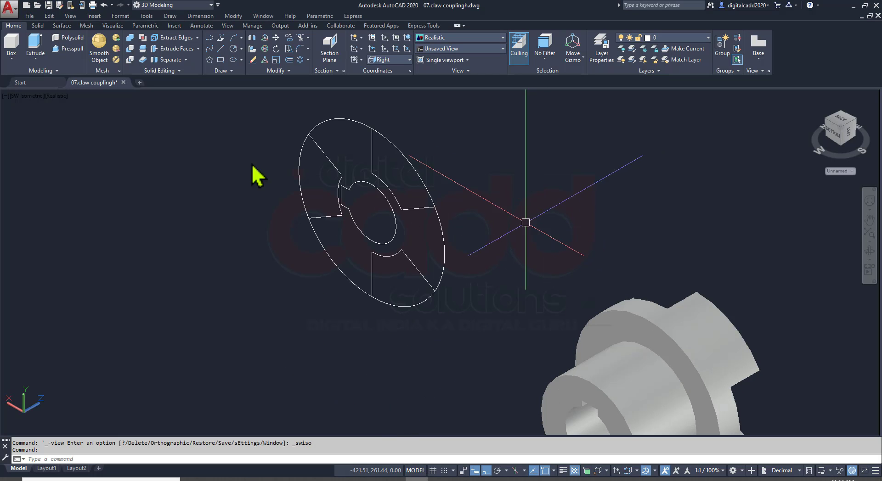
Presspull the three claw sectors of part 2's profile 25 mm toward the front
{"action": "left_click", "coordinate": [67, 49]}
{"action": "left_click", "coordinate": [387, 290]}
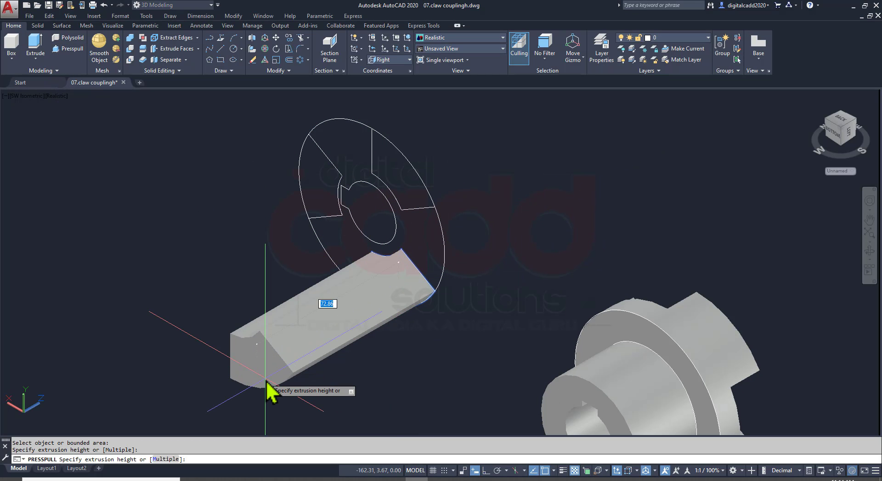
{"action": "type", "text": "25"}
{"action": "key", "text": "Return"}
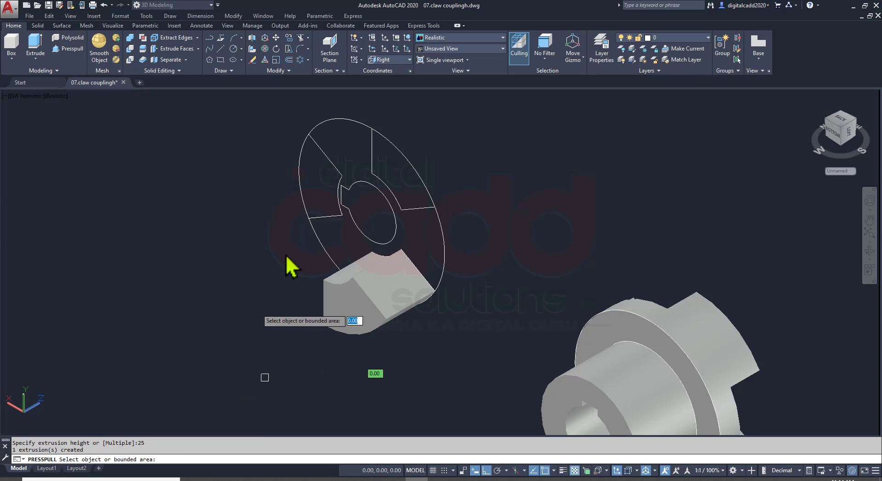
{"action": "left_click", "coordinate": [320, 191]}
{"action": "type", "text": "25"}
{"action": "key", "text": "Return"}
{"action": "left_click", "coordinate": [398, 187]}
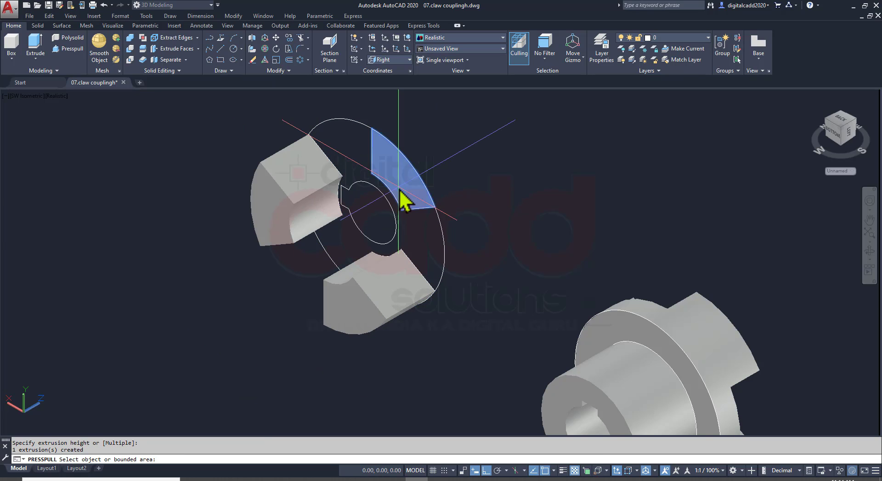
{"action": "type", "text": "25"}
{"action": "key", "text": "Return"}
Presspull the remaining area between the outer circle and the keyed bore 10 mm to form the base disc
{"action": "left_click", "coordinate": [425, 251]}
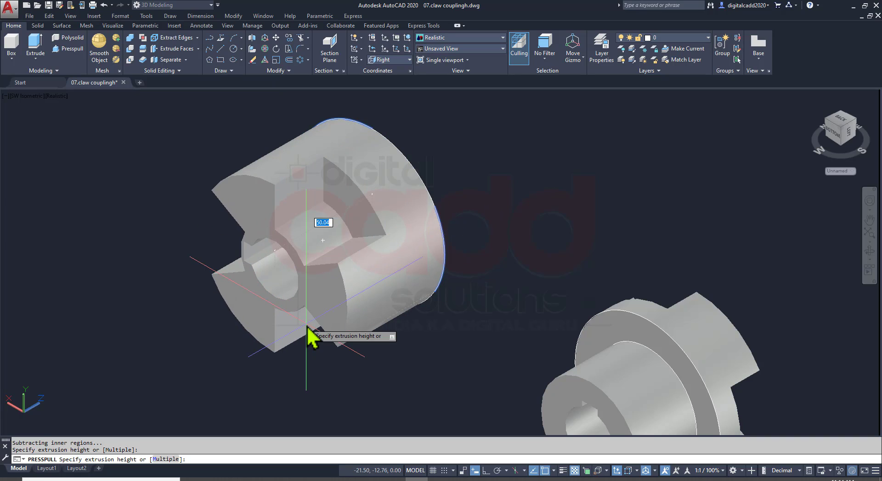
{"action": "type", "text": "10"}
{"action": "key", "text": "Return"}
{"action": "key", "text": "Return"}
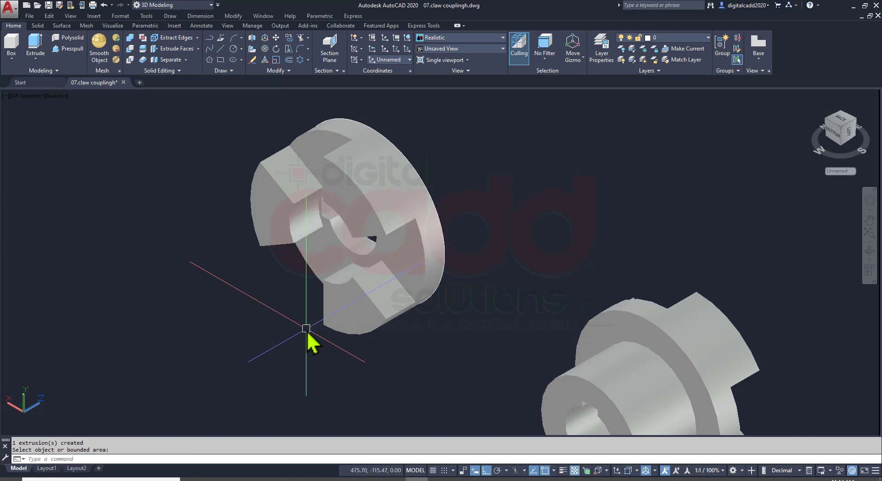
Union part 2's three claws and base disc into one solid
{"action": "left_click", "coordinate": [130, 38]}
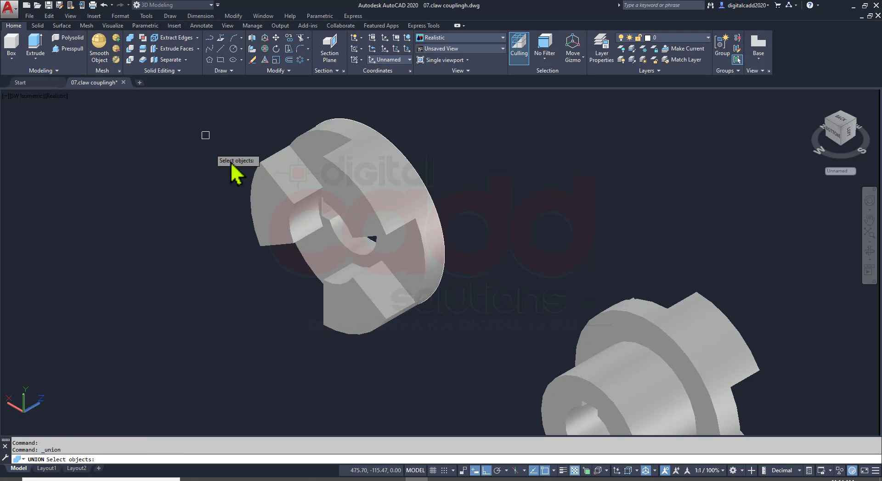
{"action": "left_click", "coordinate": [439, 118]}
{"action": "left_click", "coordinate": [195, 357]}
{"action": "key", "text": "Return"}
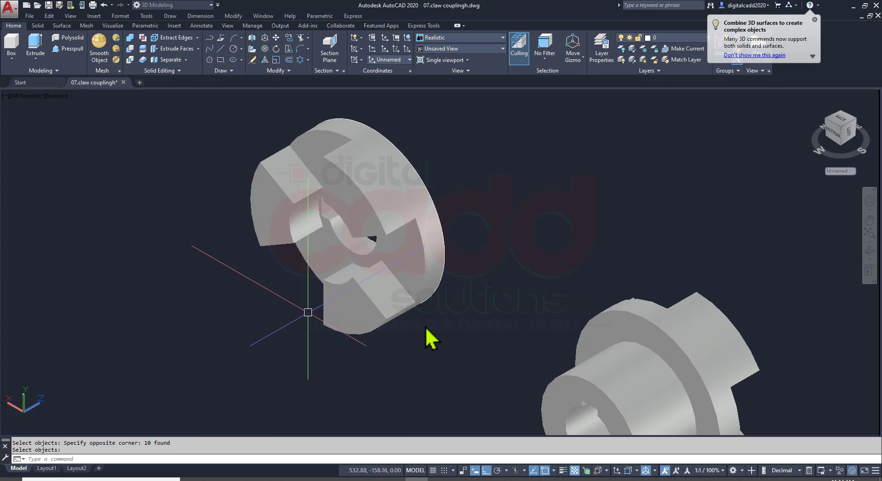
Erase the leftover 2D profile curves on the back face of part 2's disc
{"action": "middle_click_drag", "start_coordinate": [429, 338], "coordinate": [441, 198], "text": "shift"}
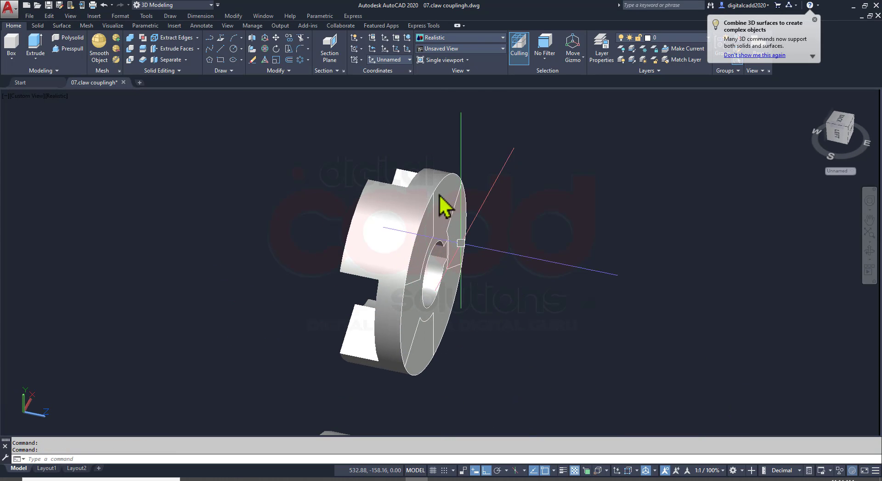
{"action": "left_click", "coordinate": [387, 134]}
{"action": "left_click", "coordinate": [547, 418]}
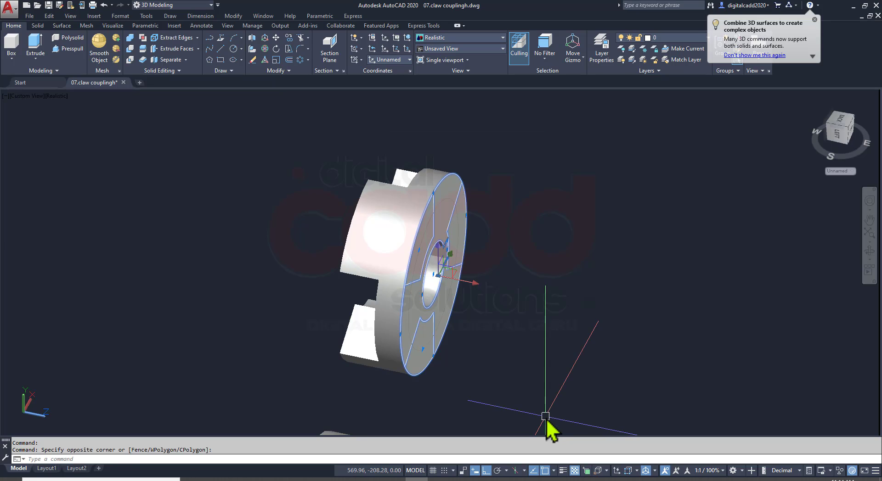
{"action": "type", "text": "e"}
{"action": "key", "text": "Return"}
Check part 2's hub diameter in the assignment PDF and draw a 65 mm diameter circle centred on the bore on the disc's back face
{"action": "mouse_move", "coordinate": [472, 335]}
{"action": "middle_mouse_down", "text": "shift"}
{"action": "mouse_move", "coordinate": [460, 342]}
{"action": "mouse_move", "coordinate": [419, 208]}
{"action": "mouse_move", "coordinate": [434, 252]}
{"action": "mouse_move", "coordinate": [398, 286]}
{"action": "mouse_move", "coordinate": [360, 244]}
{"action": "mouse_move", "coordinate": [453, 343]}
{"action": "mouse_move", "coordinate": [459, 295]}
{"action": "mouse_move", "coordinate": [389, 268]}
{"action": "mouse_move", "coordinate": [584, 331]}
{"action": "mouse_move", "coordinate": [616, 282]}
{"action": "mouse_move", "coordinate": [449, 318]}
{"action": "mouse_move", "coordinate": [459, 336]}
{"action": "middle_mouse_up", "text": "shift"}
{"action": "middle_click_drag", "start_coordinate": [511, 357], "coordinate": [343, 267]}
{"action": "key", "text": "alt+Tab"}
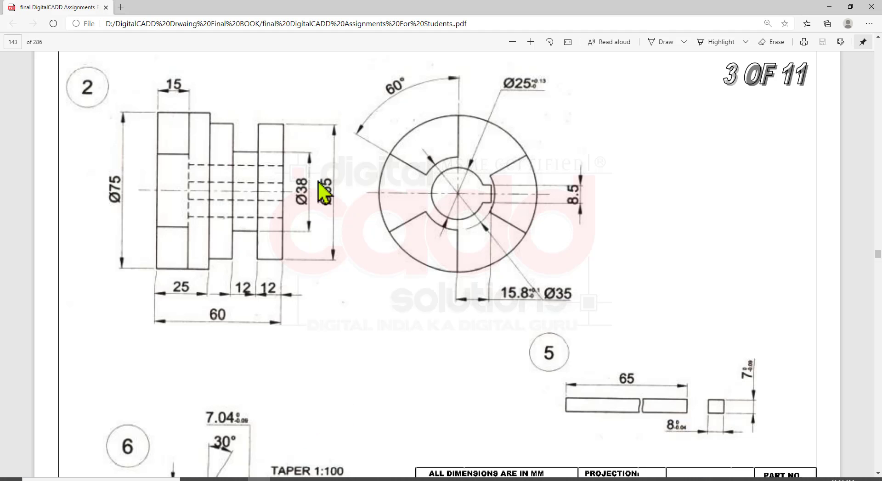
{"action": "key", "text": "alt+Tab"}
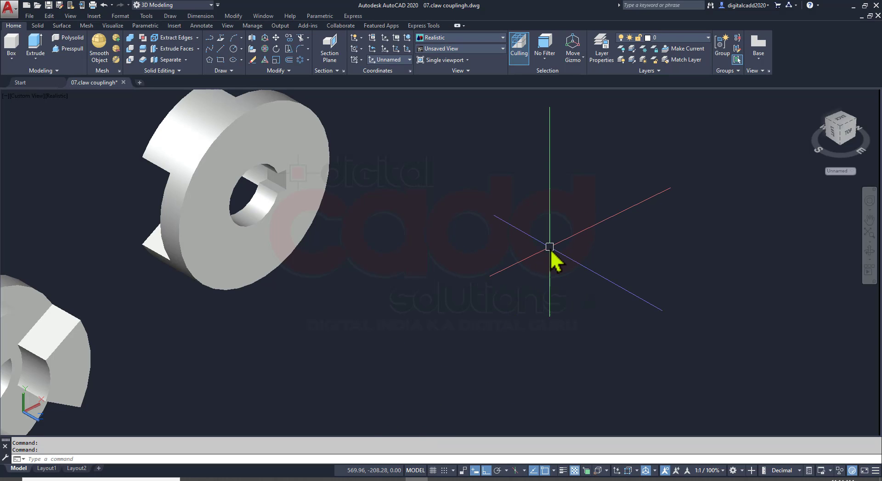
{"action": "type", "text": "c"}
{"action": "key", "text": "Return"}
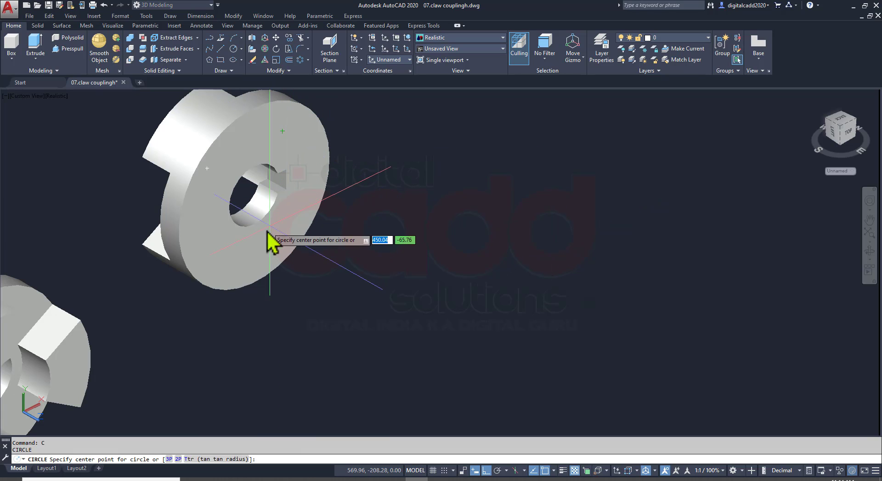
{"action": "left_click", "coordinate": [256, 205]}
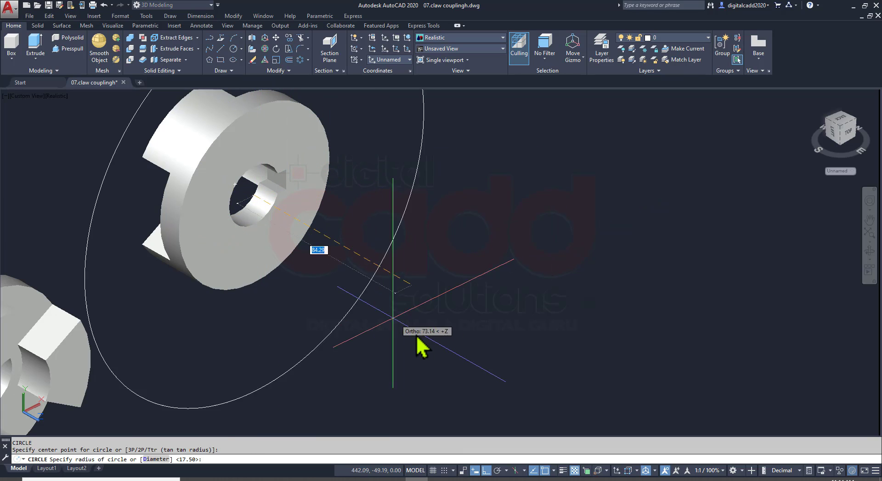
{"action": "type", "text": "d"}
{"action": "key", "text": "Return"}
{"action": "type", "text": "6"}
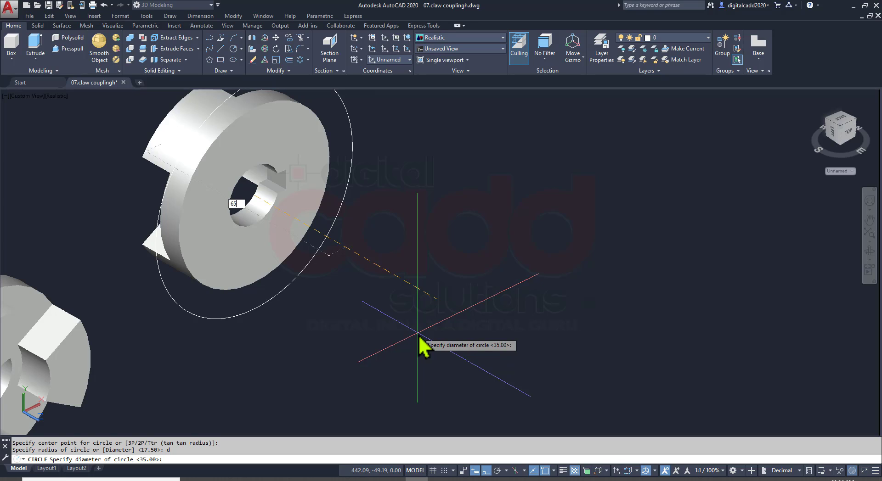
{"action": "type", "text": "5"}
{"action": "key", "text": "Return"}
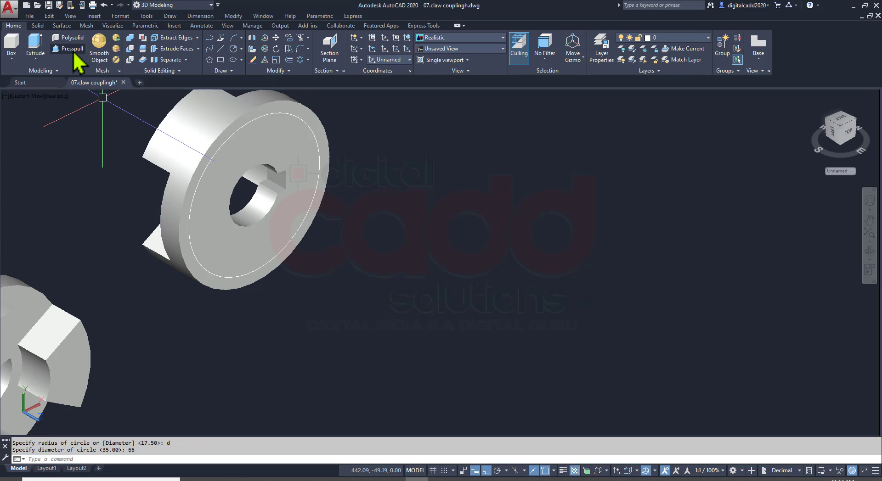
Start a Presspull of the area between the 65 mm circle and the bore, and look up the hub step's length in the assignment PDF
{"action": "left_click", "coordinate": [72, 49]}
{"action": "left_click", "coordinate": [298, 162]}
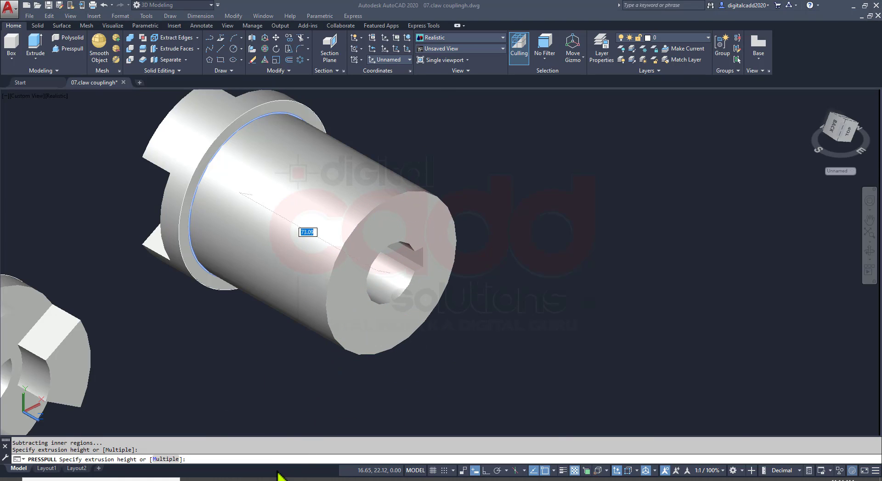
{"action": "key", "text": "alt+Tab"}
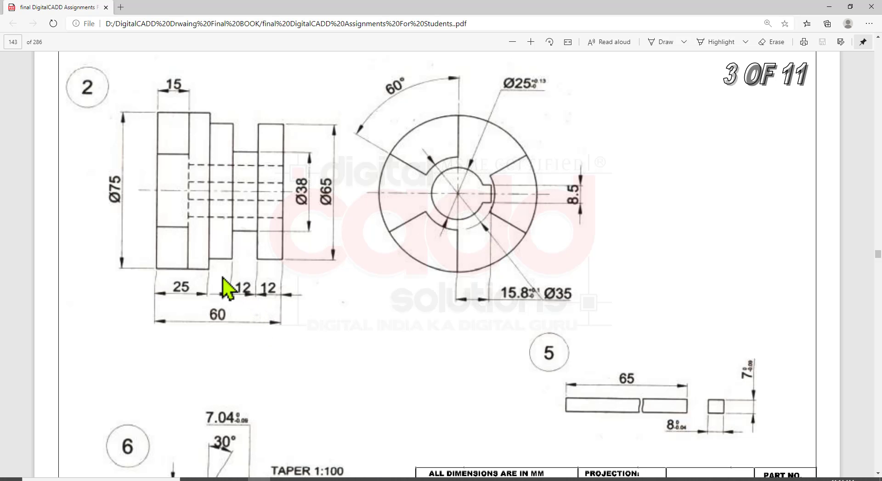
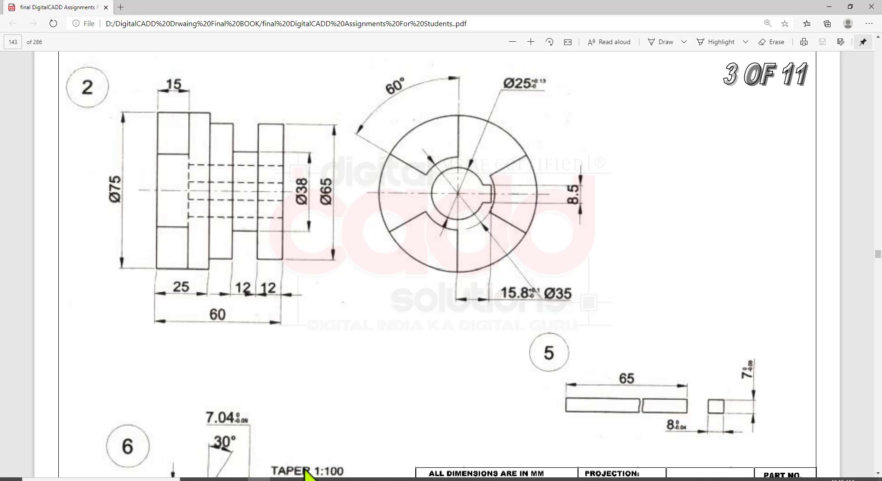
Return to AutoCAD and finish the Presspull of the hub step with a height of 11 mm
{"action": "key", "text": "alt+Tab"}
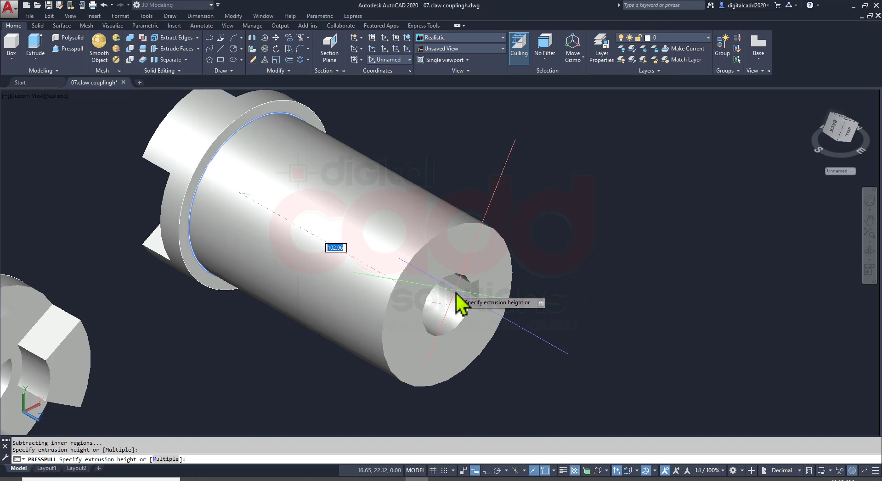
{"action": "key", "text": "Return"}
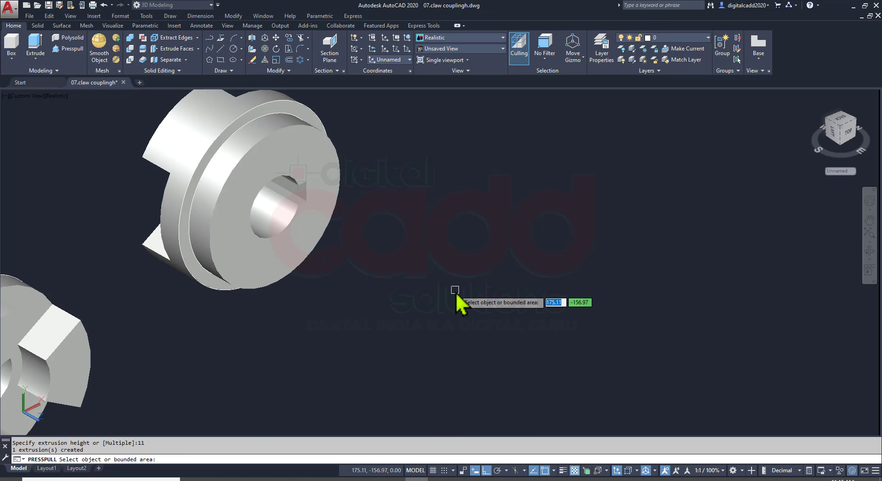
{"action": "key", "text": "Return"}
{"action": "middle_click_drag", "start_coordinate": [405, 210], "coordinate": [429, 229]}
{"action": "key", "text": "Return"}
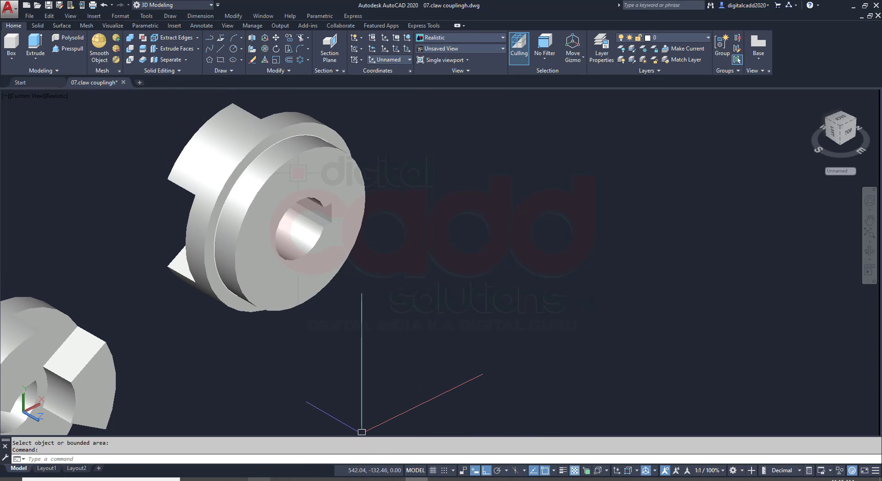
Glance at the hub in the assignment PDF and start a circle centred on the bore on the 65 mm step's end face
{"action": "key", "text": "alt+Tab"}
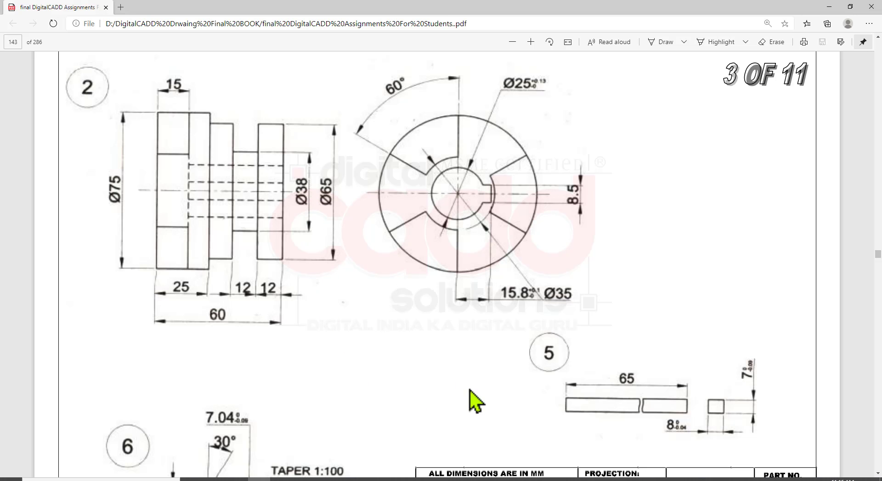
{"action": "key", "text": "alt+Tab"}
{"action": "type", "text": "c"}
{"action": "key", "text": "Return"}
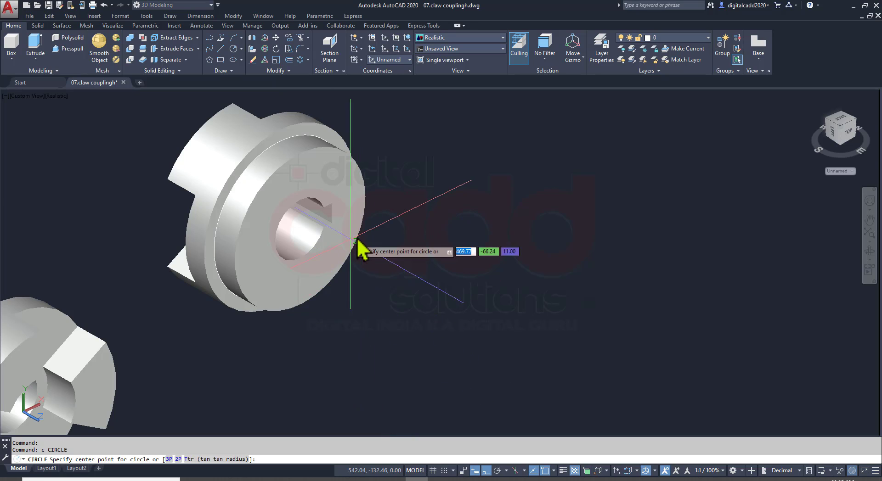
{"action": "scroll", "coordinate": [315, 276], "scroll_direction": "up", "scroll_amount": 3}
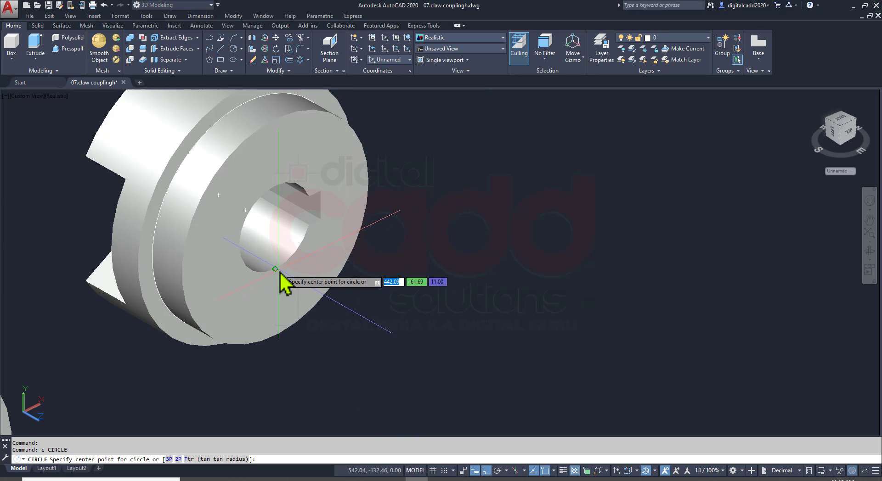
{"action": "middle_click_drag", "start_coordinate": [302, 271], "coordinate": [287, 251], "text": "shift"}
{"action": "scroll", "coordinate": [297, 260], "scroll_direction": "up", "scroll_amount": 2}
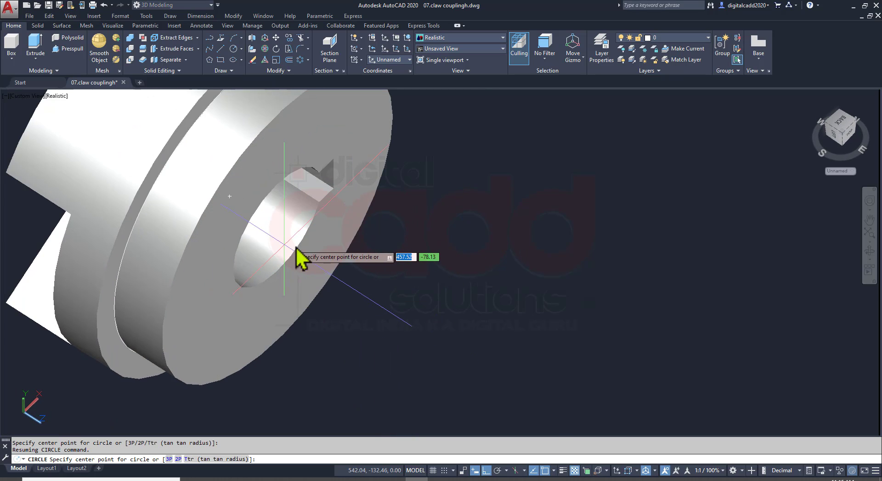
{"action": "left_click", "coordinate": [278, 227]}
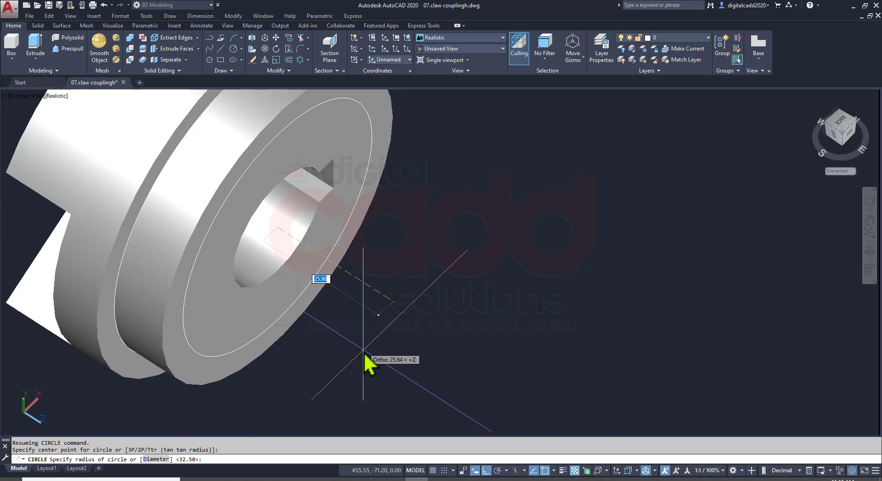
Look up the neck's diameter in the assignment PDF and give the circle a diameter of 38 mm
{"action": "middle_click_drag", "start_coordinate": [364, 352], "coordinate": [312, 432], "text": "shift"}
{"action": "key", "text": "alt+Tab"}
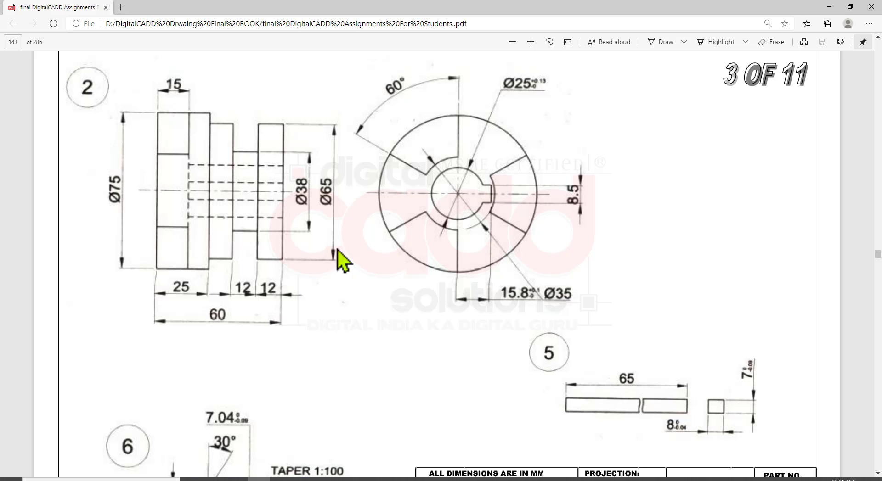
{"action": "key", "text": "alt+Tab"}
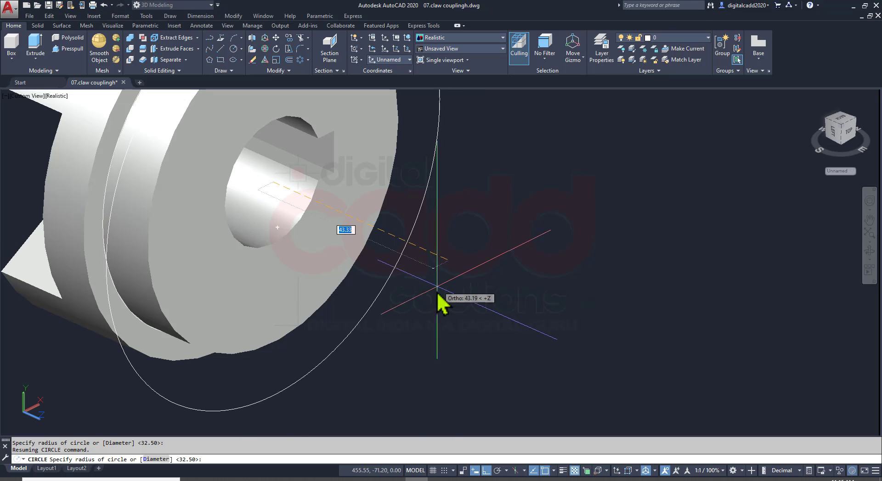
{"action": "type", "text": "d"}
{"action": "key", "text": "Return"}
{"action": "type", "text": "38"}
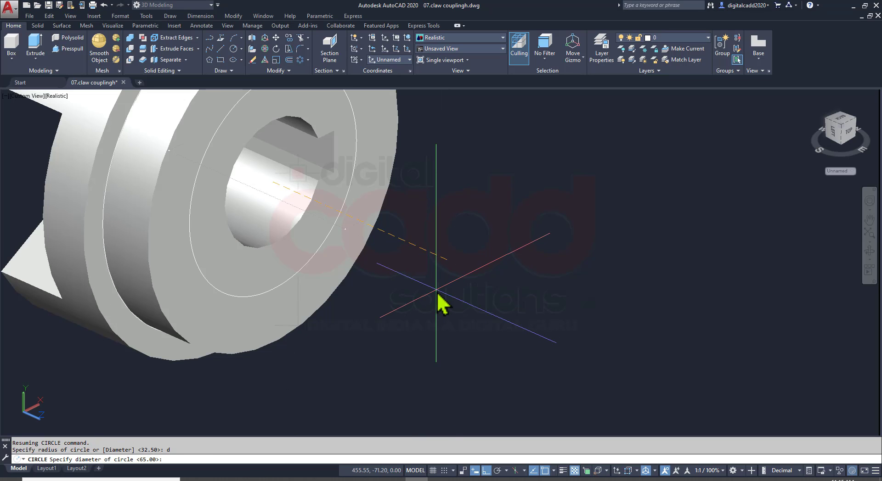
{"action": "key", "text": "Return"}
Presspull the area between the 38 mm circle and the keyed bore outward by 12 mm to form the neck
{"action": "left_click", "coordinate": [64, 49]}
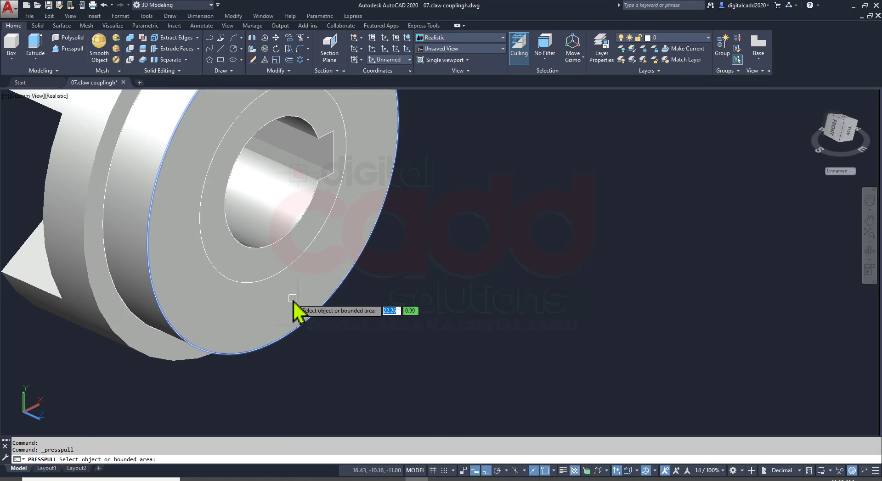
{"action": "left_click", "coordinate": [258, 271]}
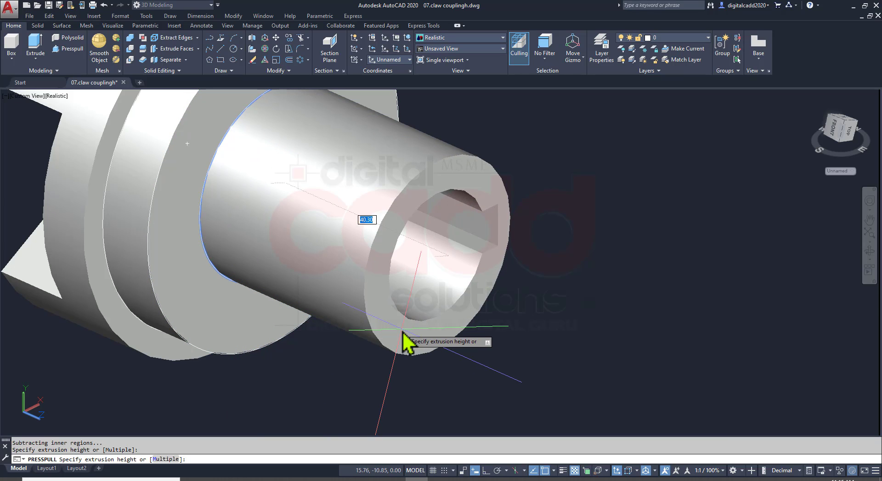
{"action": "key", "text": "Return"}
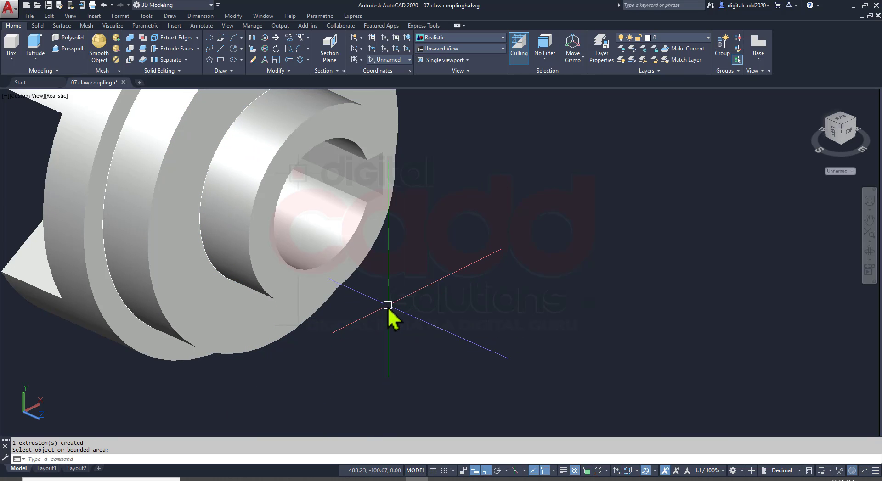
{"action": "scroll", "coordinate": [367, 316], "scroll_direction": "down", "scroll_amount": 2}
{"action": "middle_click_drag", "start_coordinate": [358, 316], "coordinate": [383, 315], "text": "shift"}
{"action": "key", "text": "Return"}
Check the end flange in the assignment PDF and start a circle centred on the bore on the neck's end face
{"action": "left_click", "coordinate": [259, 480]}
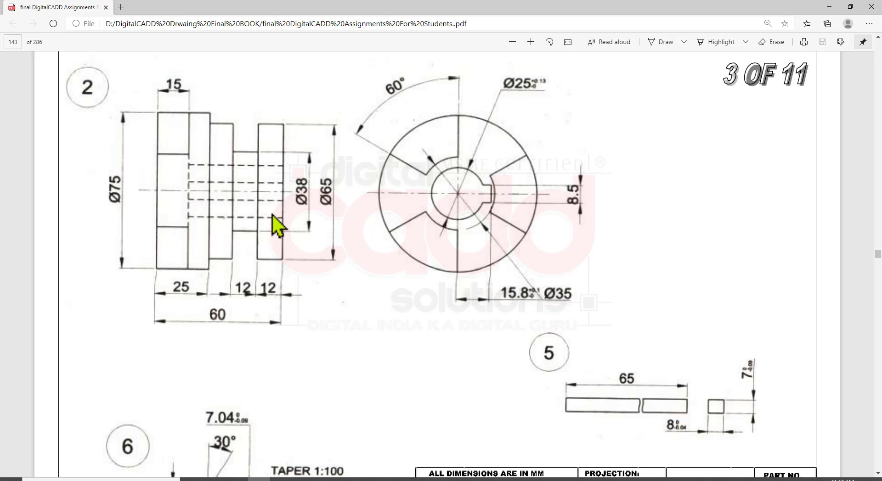
{"action": "left_click", "coordinate": [416, 479]}
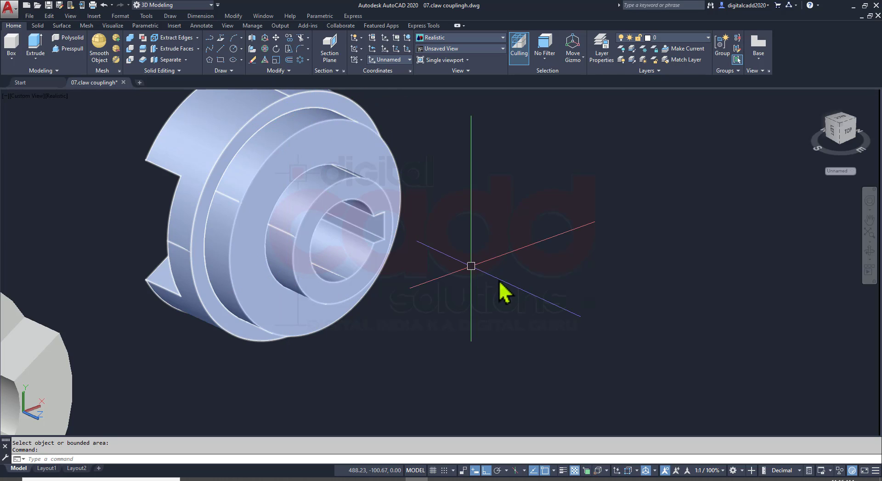
{"action": "middle_click_drag", "start_coordinate": [498, 291], "coordinate": [476, 312], "text": "shift"}
{"action": "type", "text": "c"}
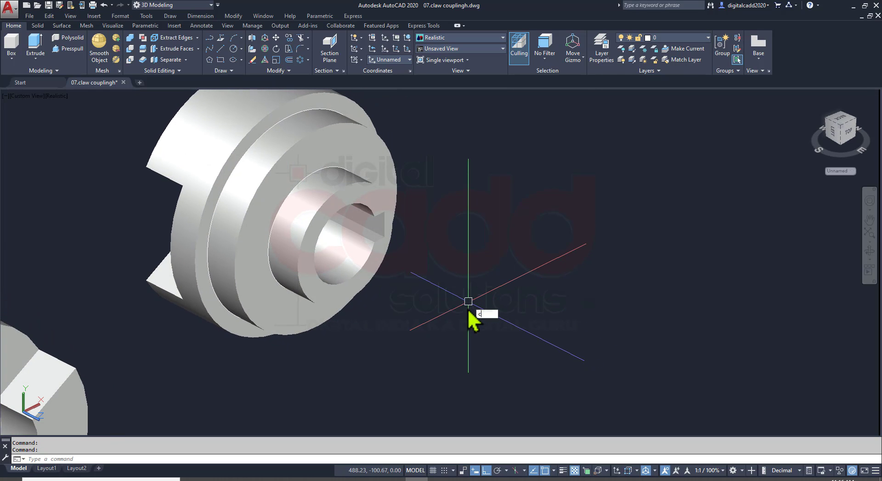
{"action": "key", "text": "Return"}
{"action": "middle_click_drag", "start_coordinate": [341, 287], "coordinate": [357, 370], "text": "shift"}
{"action": "scroll", "coordinate": [370, 275], "scroll_direction": "up", "scroll_amount": 5}
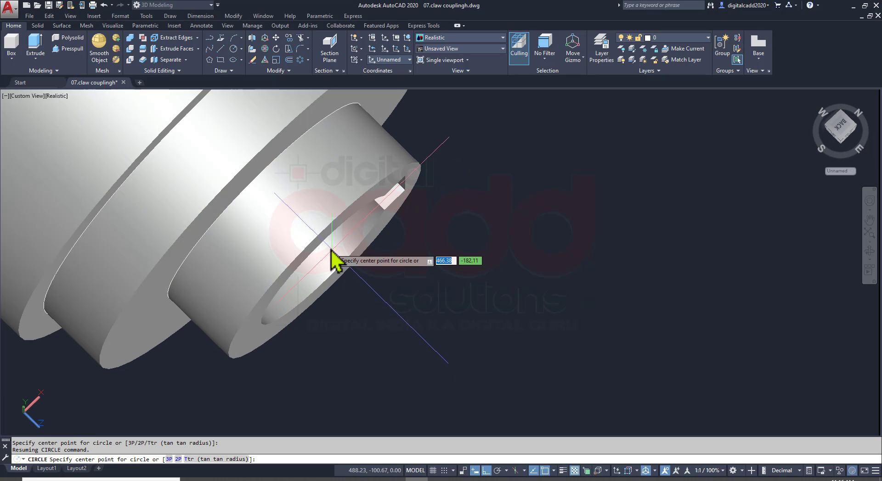
{"action": "middle_click_drag", "start_coordinate": [359, 311], "coordinate": [191, 281], "text": "shift"}
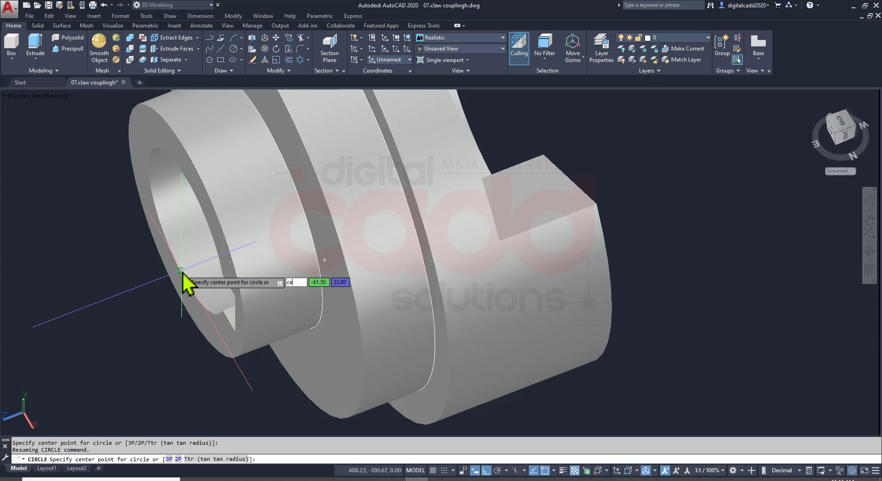
{"action": "key", "text": "Return"}
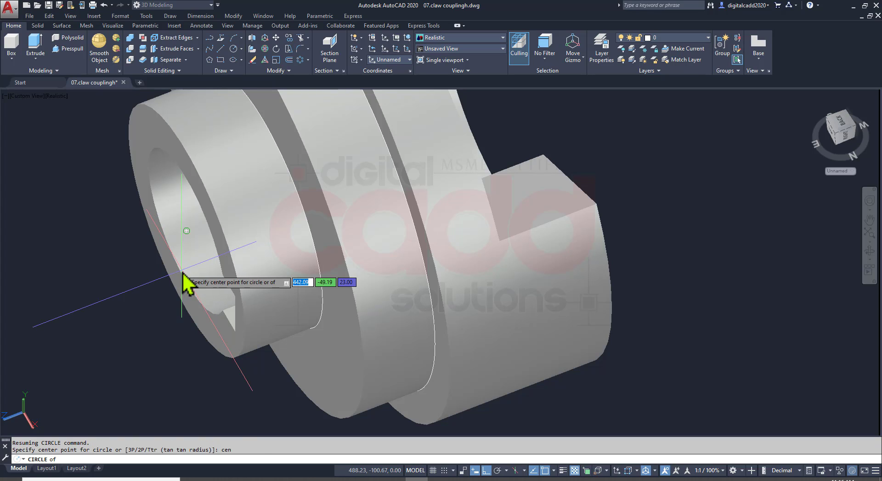
{"action": "left_click", "coordinate": [186, 233]}
Look up the end flange's diameter in the assignment PDF and give the circle a diameter of 65 mm
{"action": "scroll", "coordinate": [319, 315], "scroll_direction": "down", "scroll_amount": 5}
{"action": "middle_click_drag", "start_coordinate": [338, 324], "coordinate": [486, 322], "text": "shift"}
{"action": "scroll", "coordinate": [374, 365], "scroll_direction": "up", "scroll_amount": 3}
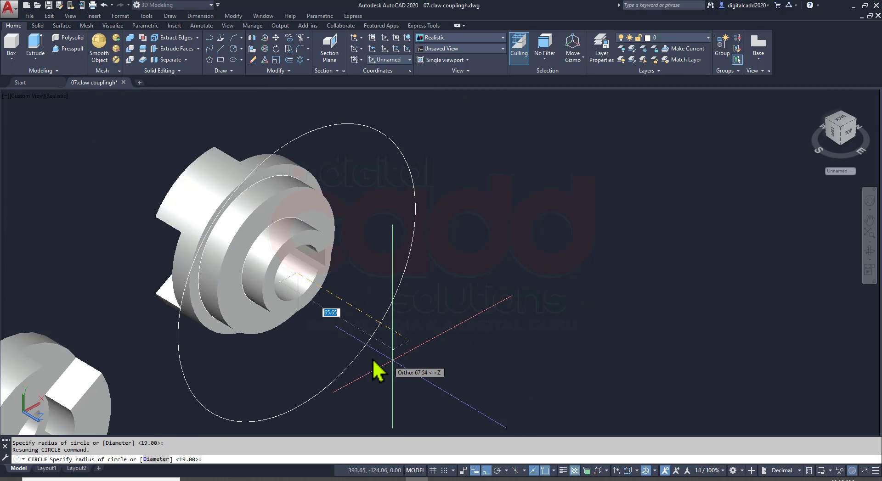
{"action": "scroll", "coordinate": [366, 354], "scroll_direction": "up", "scroll_amount": 2}
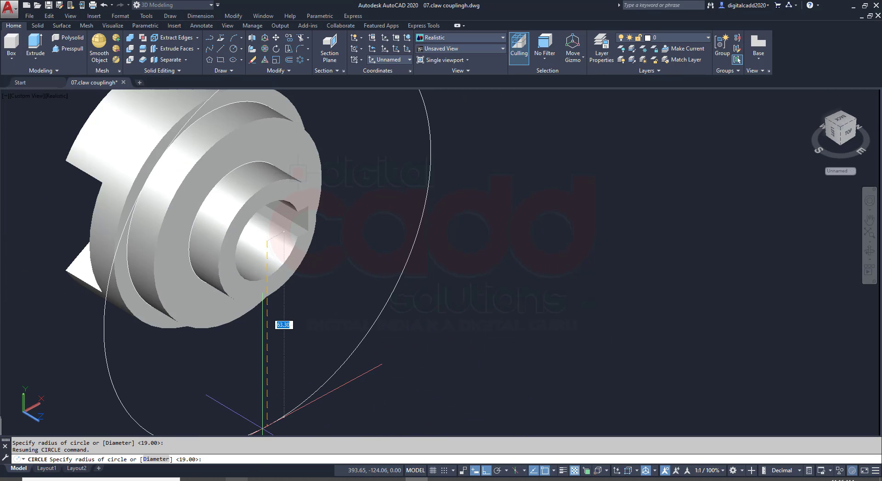
{"action": "key", "text": "alt+Tab"}
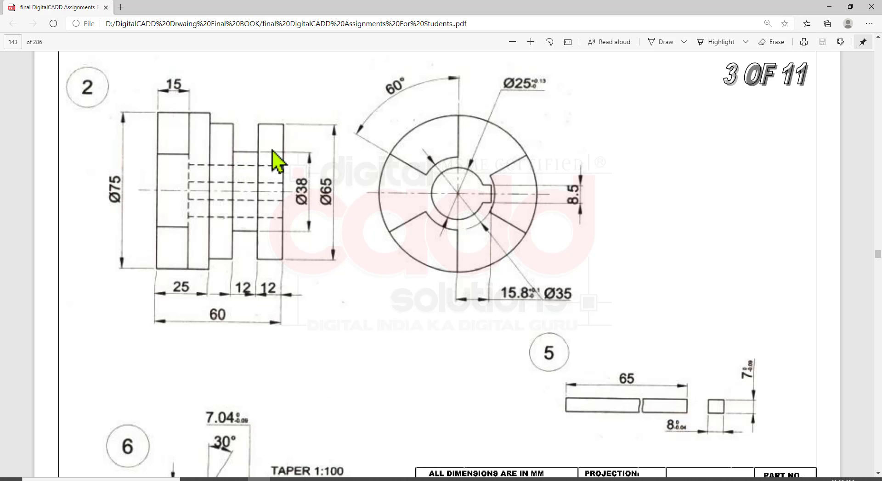
{"action": "key", "text": "alt+Tab"}
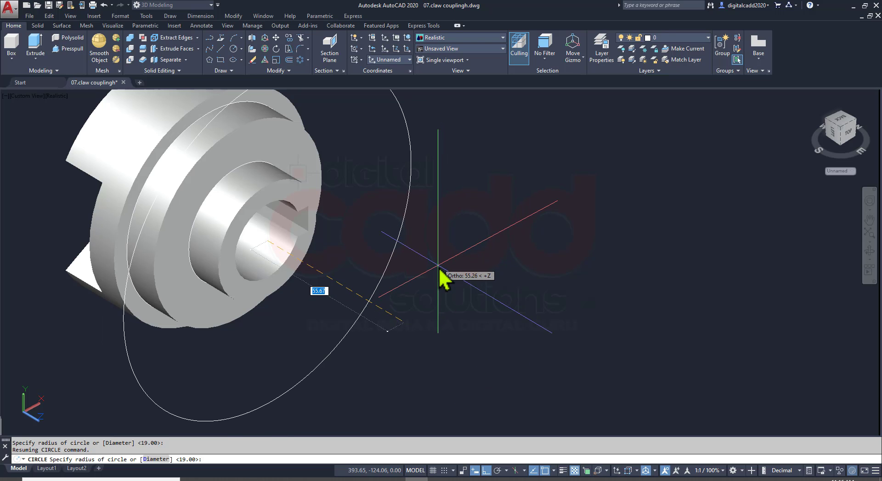
{"action": "type", "text": "d"}
{"action": "key", "text": "Return"}
{"action": "type", "text": "65"}
{"action": "key", "text": "Return"}
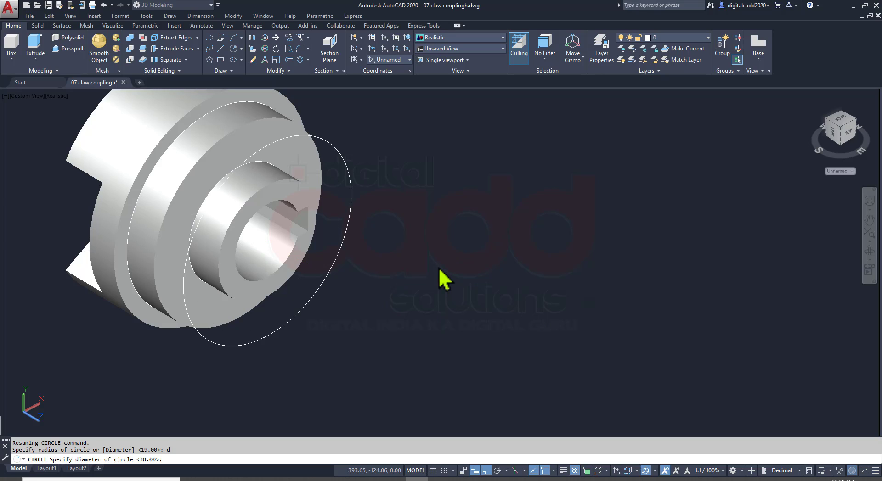
Extrude the 65 mm circle at the neck's end 12 mm outward to form the solid end flange
{"action": "middle_click_drag", "start_coordinate": [436, 291], "coordinate": [457, 277], "text": "shift"}
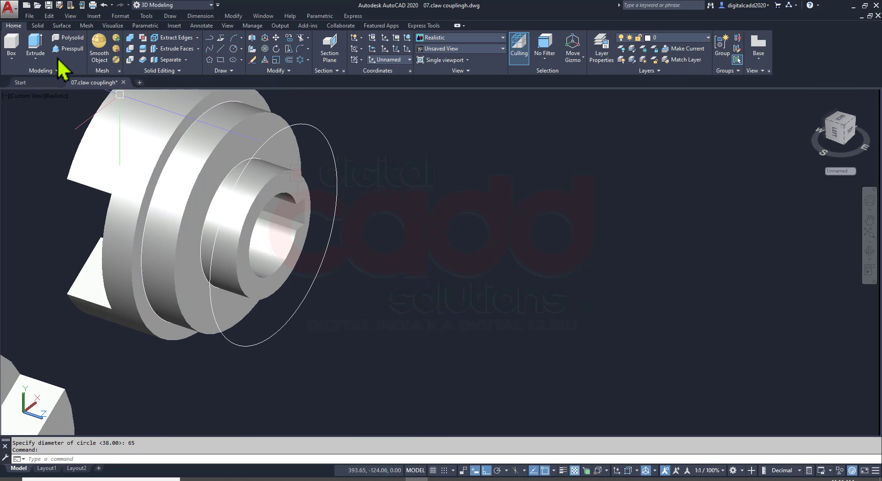
{"action": "left_click", "coordinate": [315, 129]}
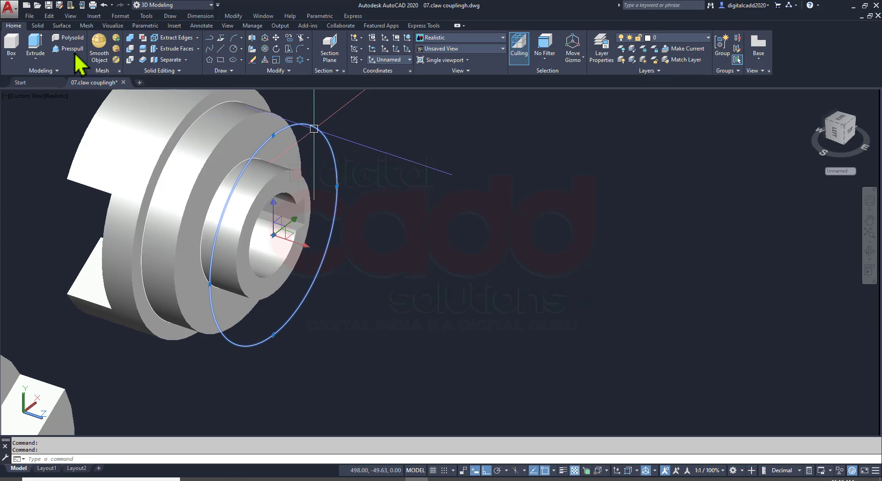
{"action": "left_click", "coordinate": [35, 44]}
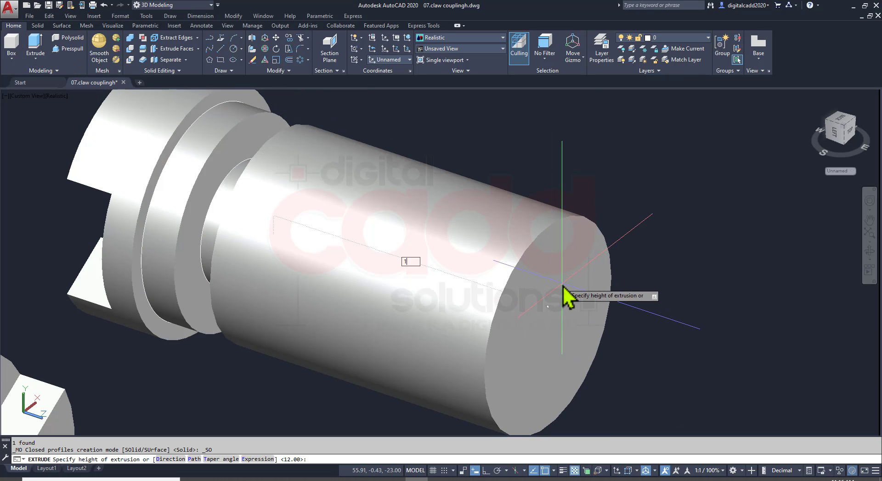
{"action": "type", "text": "12"}
{"action": "key", "text": "Return"}
{"action": "middle_click_drag", "start_coordinate": [393, 321], "coordinate": [61, 207], "text": "shift"}
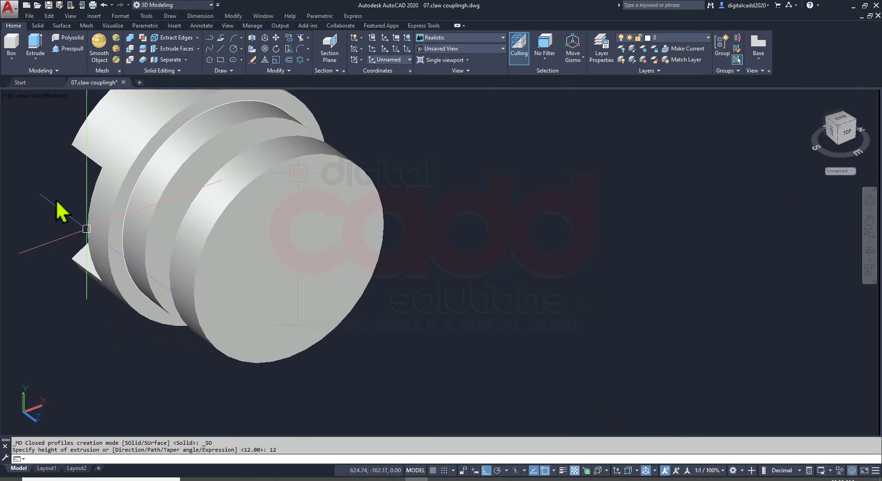
Union part 2's claw disc, hub step, neck and end flange into one solid
{"action": "left_click", "coordinate": [64, 207]}
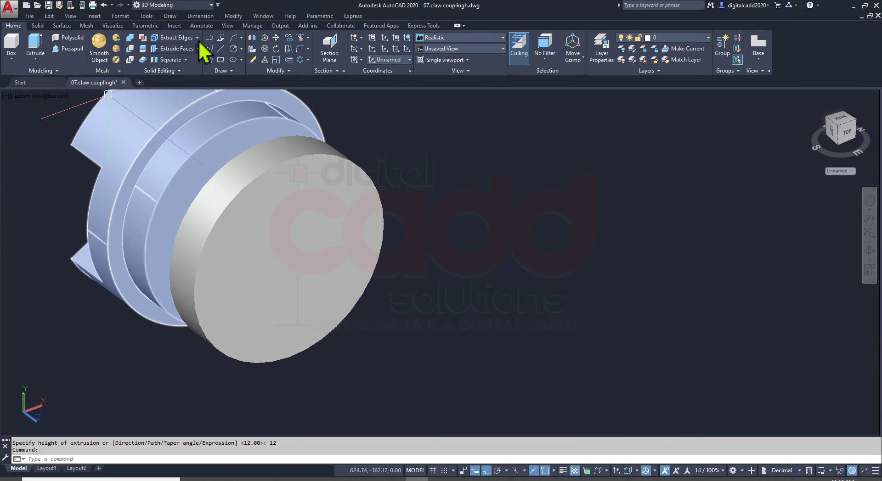
{"action": "left_click", "coordinate": [402, 124]}
{"action": "left_click", "coordinate": [139, 278]}
{"action": "scroll", "coordinate": [292, 255], "scroll_direction": "down", "scroll_amount": 2}
{"action": "middle_click_drag", "start_coordinate": [291, 255], "coordinate": [457, 244], "text": "shift"}
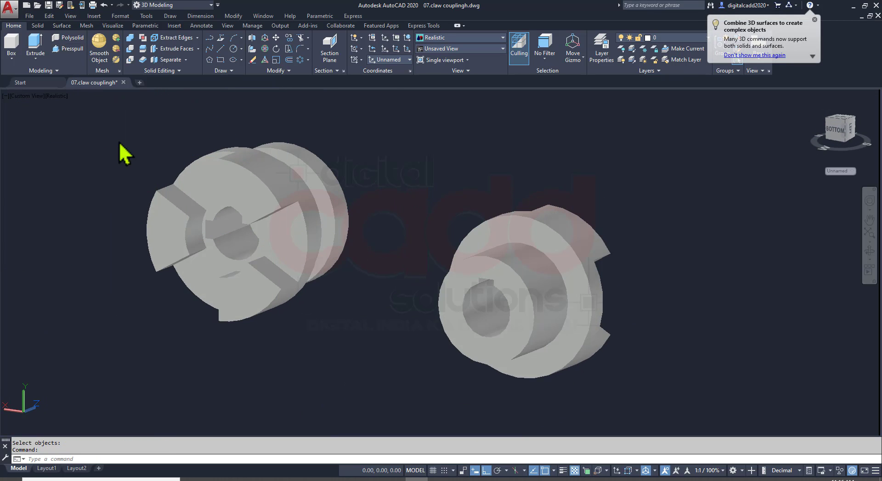
Presspull the keyed bore area from the claw side through the end flange to cut the bore through it
{"action": "left_click", "coordinate": [69, 49]}
{"action": "scroll", "coordinate": [266, 250], "scroll_direction": "up", "scroll_amount": 4}
{"action": "middle_click_drag", "start_coordinate": [265, 250], "coordinate": [294, 246], "text": "shift"}
{"action": "left_click", "coordinate": [232, 215]}
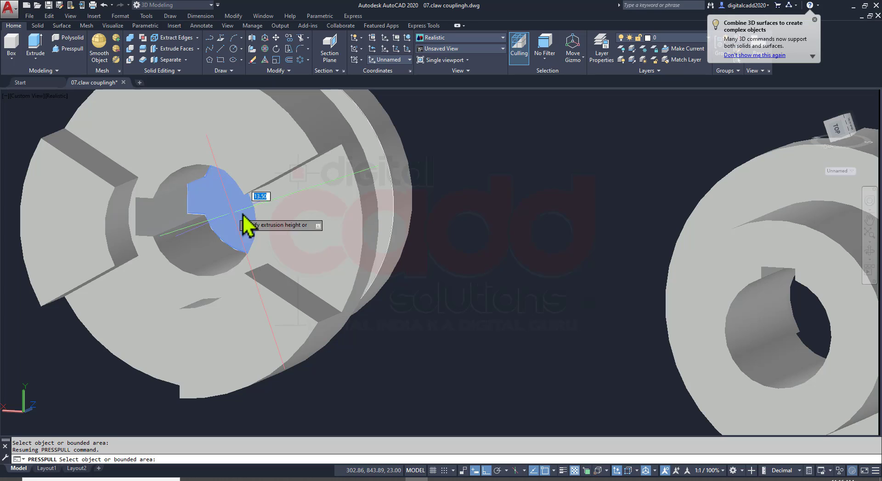
{"action": "left_click", "coordinate": [551, 215]}
{"action": "key", "text": "Return"}
{"action": "scroll", "coordinate": [478, 288], "scroll_direction": "down", "scroll_amount": 3}
{"action": "middle_click_drag", "start_coordinate": [479, 288], "coordinate": [432, 348], "text": "shift"}
{"action": "key", "text": "Return"}
Move the part 2 solid along its axis, clear of the leftover construction circles
{"action": "left_click", "coordinate": [466, 282]}
{"action": "left_click", "coordinate": [447, 239]}
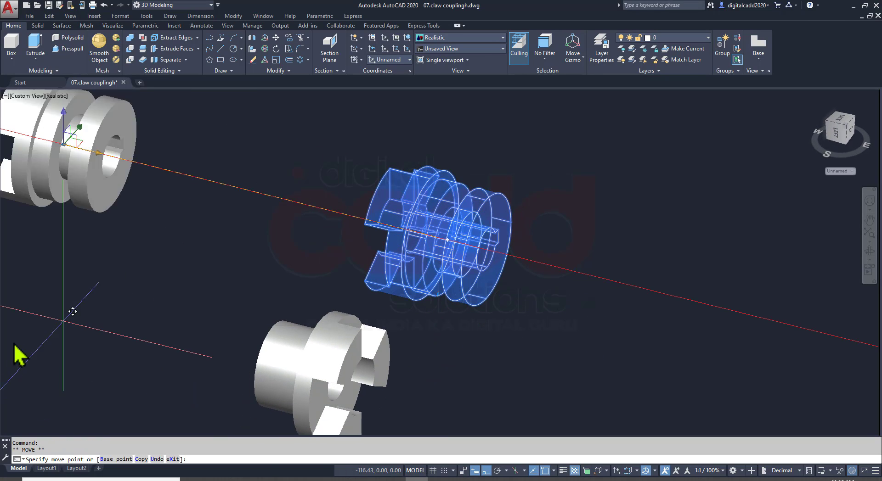
{"action": "left_click", "coordinate": [204, 231]}
{"action": "key", "text": "Escape"}
Erase the two leftover construction circles and save the drawing
{"action": "left_click", "coordinate": [494, 185]}
{"action": "left_click", "coordinate": [355, 245]}
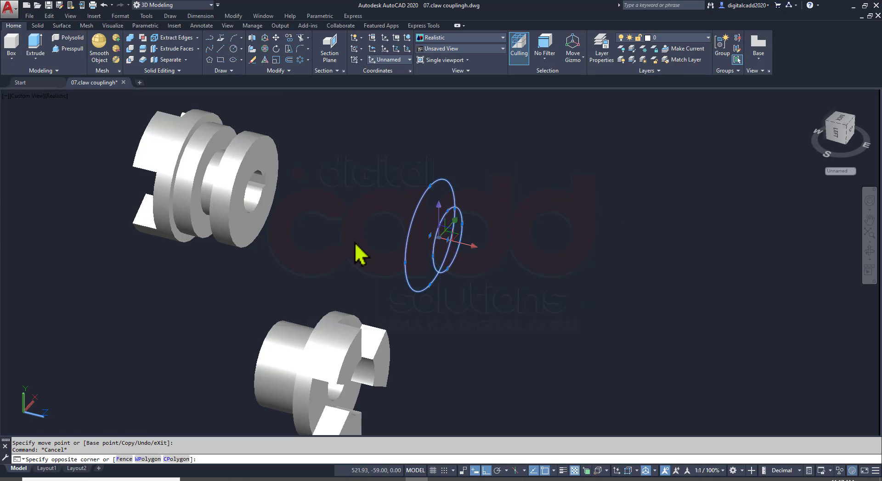
{"action": "key", "text": "Delete"}
{"action": "mouse_move", "coordinate": [259, 277]}
{"action": "middle_mouse_down"}
{"action": "mouse_move", "coordinate": [404, 276]}
{"action": "mouse_move", "coordinate": [596, 240]}
{"action": "mouse_move", "coordinate": [568, 151]}
{"action": "mouse_move", "coordinate": [442, 187]}
{"action": "mouse_move", "coordinate": [353, 251]}
{"action": "mouse_move", "coordinate": [399, 271]}
{"action": "middle_mouse_up"}
{"action": "key", "text": "ctrl+s"}
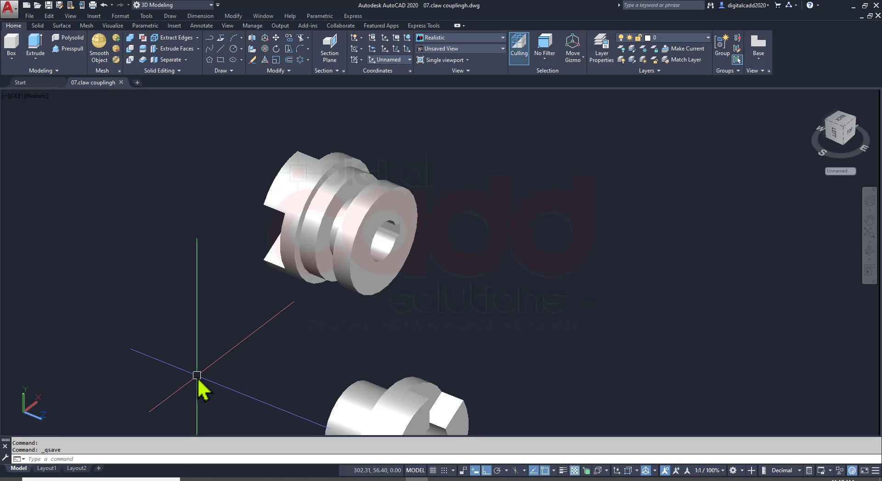
Move the part 2 solid across to the open space on the other side of part 1
{"action": "middle_click_drag", "start_coordinate": [453, 324], "coordinate": [359, 272]}
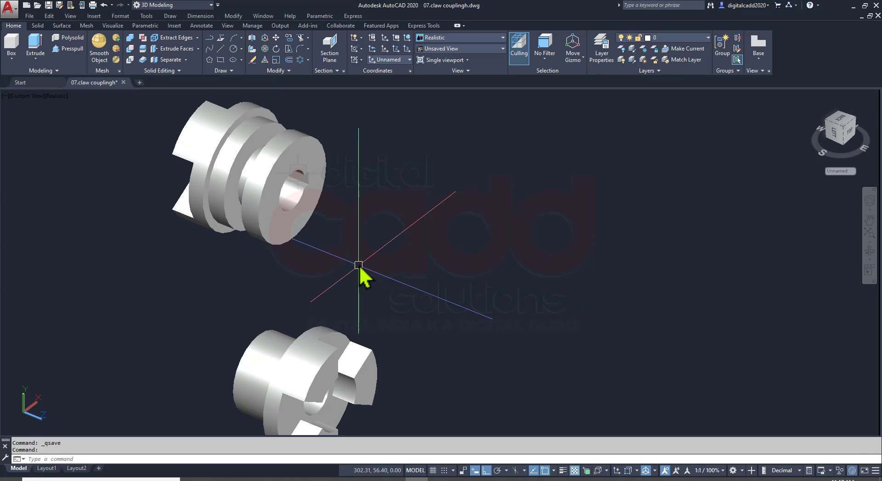
{"action": "left_click", "coordinate": [283, 237]}
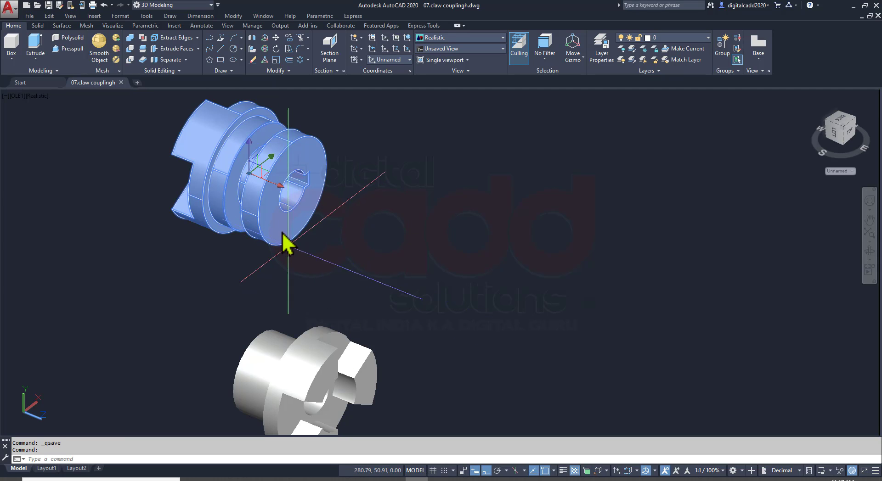
{"action": "left_click", "coordinate": [270, 182]}
{"action": "left_click", "coordinate": [536, 290]}
{"action": "key", "text": "Escape"}
Move part 1 upward, shift part 2 nearer to its level so both solids stand side by side, and save the drawing
{"action": "left_click", "coordinate": [305, 387]}
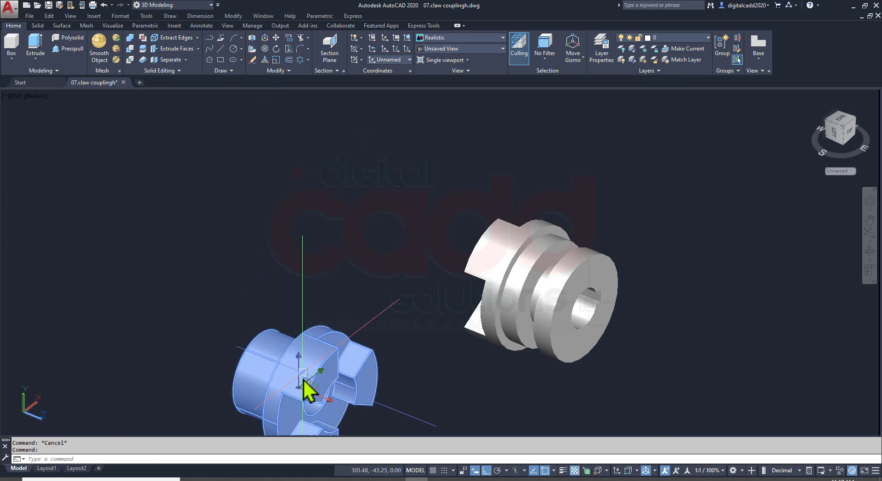
{"action": "left_click_drag", "start_coordinate": [256, 382], "coordinate": [224, 185]}
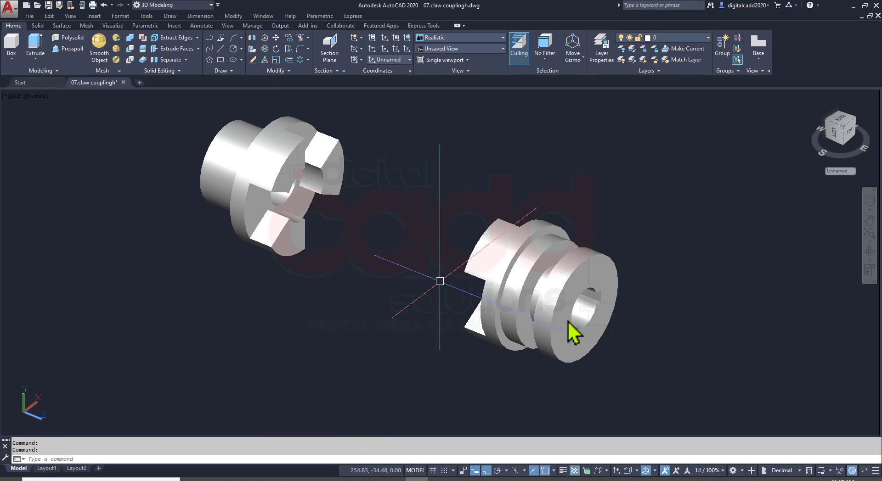
{"action": "left_click", "coordinate": [555, 283]}
{"action": "left_click_drag", "start_coordinate": [547, 327], "coordinate": [510, 236]}
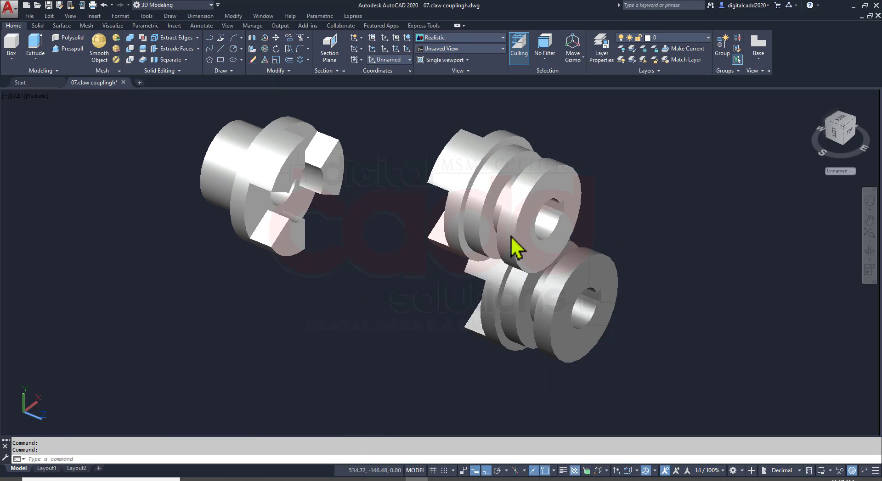
{"action": "middle_click_drag", "start_coordinate": [468, 299], "coordinate": [406, 365]}
{"action": "key", "text": "ctrl+s"}
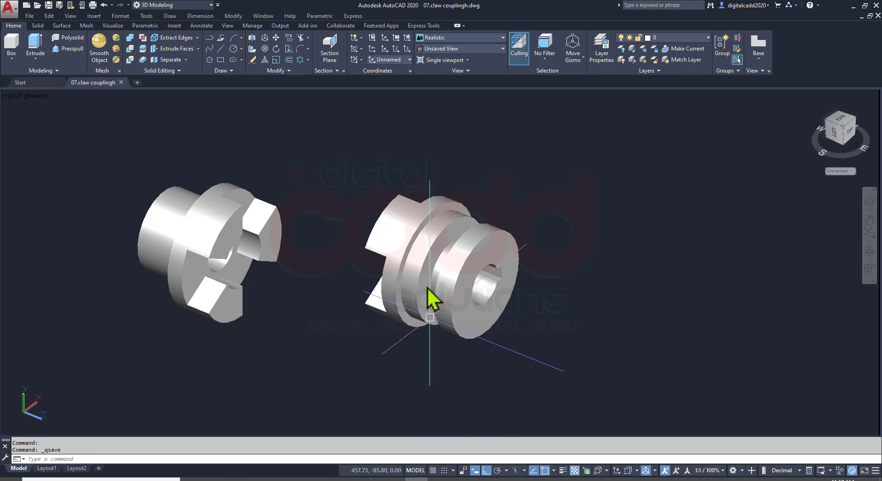
Examine part 2's claws and stepped side profile against its drawing in the assignment PDF, and save the drawing
{"action": "scroll", "coordinate": [429, 289], "scroll_direction": "up", "scroll_amount": 2}
{"action": "mouse_move", "coordinate": [400, 304]}
{"action": "middle_mouse_down", "text": "shift"}
{"action": "mouse_move", "coordinate": [505, 229]}
{"action": "mouse_move", "coordinate": [586, 252]}
{"action": "mouse_move", "coordinate": [657, 241]}
{"action": "mouse_move", "coordinate": [360, 309]}
{"action": "mouse_move", "coordinate": [291, 234]}
{"action": "mouse_move", "coordinate": [313, 280]}
{"action": "mouse_move", "coordinate": [422, 332]}
{"action": "mouse_move", "coordinate": [575, 292]}
{"action": "mouse_move", "coordinate": [561, 258]}
{"action": "mouse_move", "coordinate": [575, 285]}
{"action": "mouse_move", "coordinate": [575, 277]}
{"action": "middle_mouse_up", "text": "shift"}
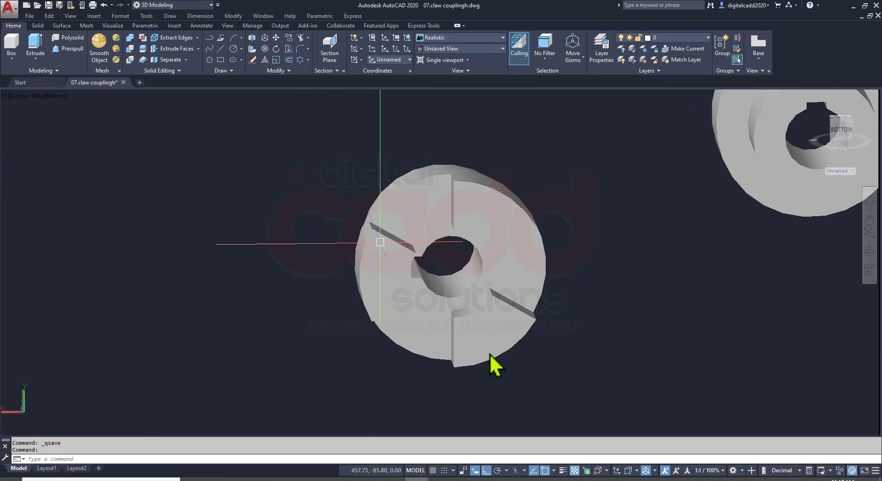
{"action": "middle_click_drag", "start_coordinate": [488, 356], "coordinate": [412, 331], "text": "shift"}
{"action": "key", "text": "alt+Tab"}
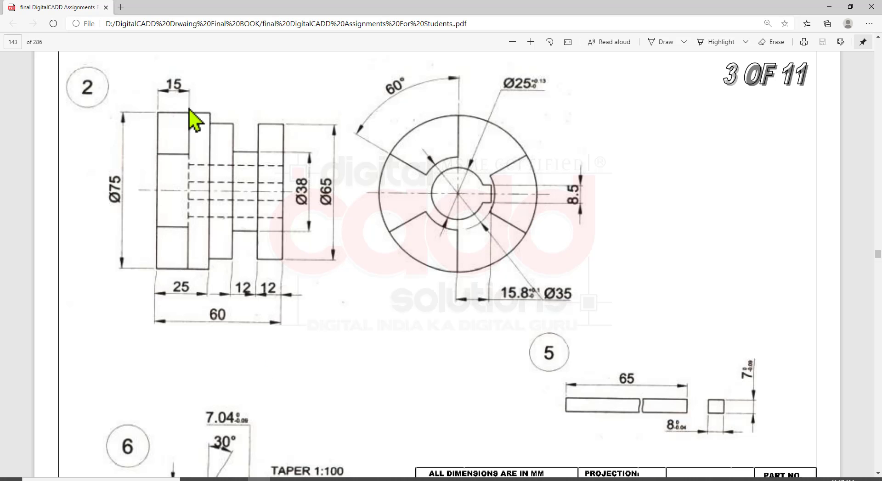
{"action": "key", "text": "alt+Tab"}
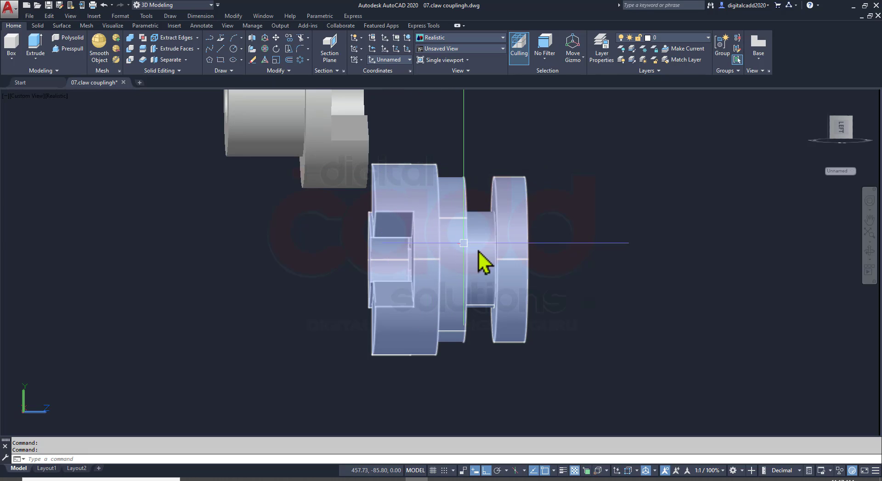
{"action": "scroll", "coordinate": [480, 262], "scroll_direction": "down", "scroll_amount": 3}
{"action": "middle_click_drag", "start_coordinate": [494, 262], "coordinate": [331, 339], "text": "shift"}
{"action": "key", "text": "ctrl+s"}
Look up part 3 in the assignment PDF, and draw its 25 mm diameter circle in AutoCAD's Right view beside the existing solids
{"action": "key", "text": "alt+Tab"}
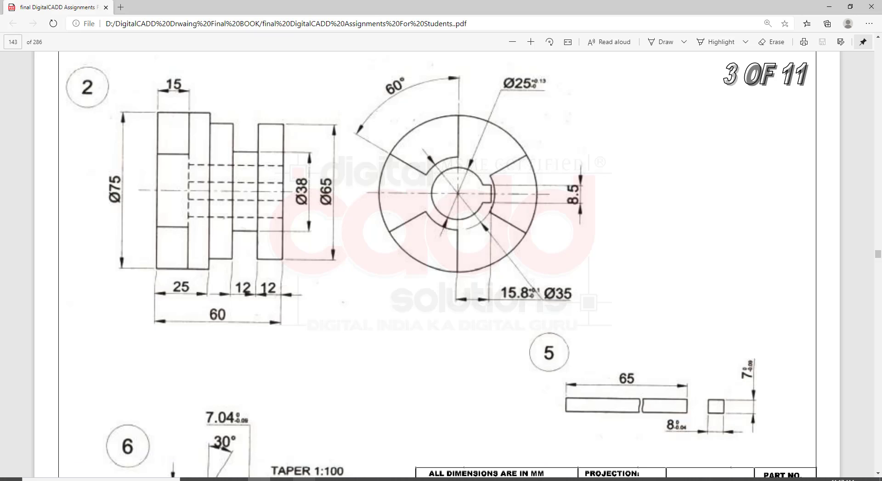
{"action": "mouse_move", "coordinate": [281, 480]}
{"action": "scroll", "coordinate": [600, 303], "scroll_direction": "up", "scroll_amount": 15}
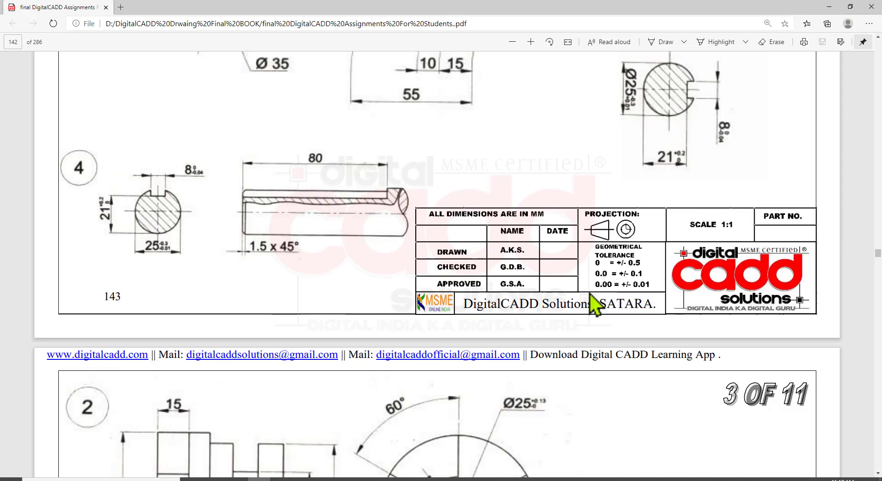
{"action": "scroll", "coordinate": [615, 331], "scroll_direction": "down", "scroll_amount": 3}
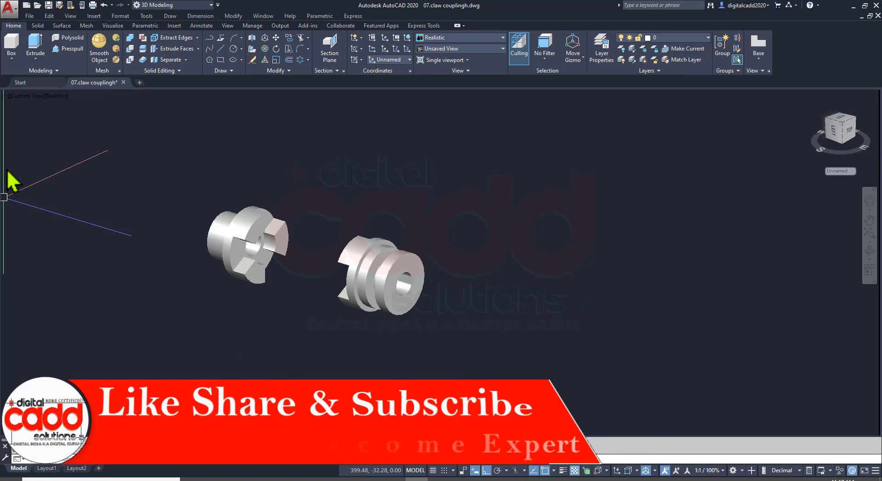
{"action": "left_click", "coordinate": [29, 97]}
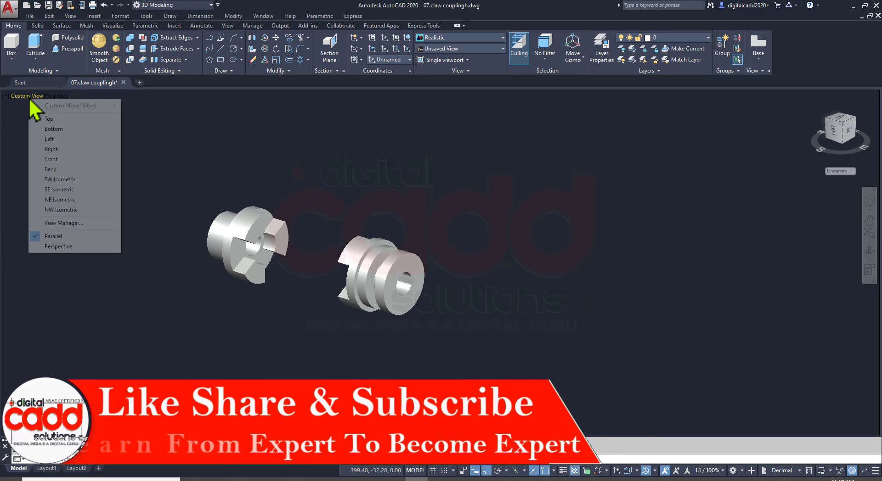
{"action": "left_click", "coordinate": [55, 150]}
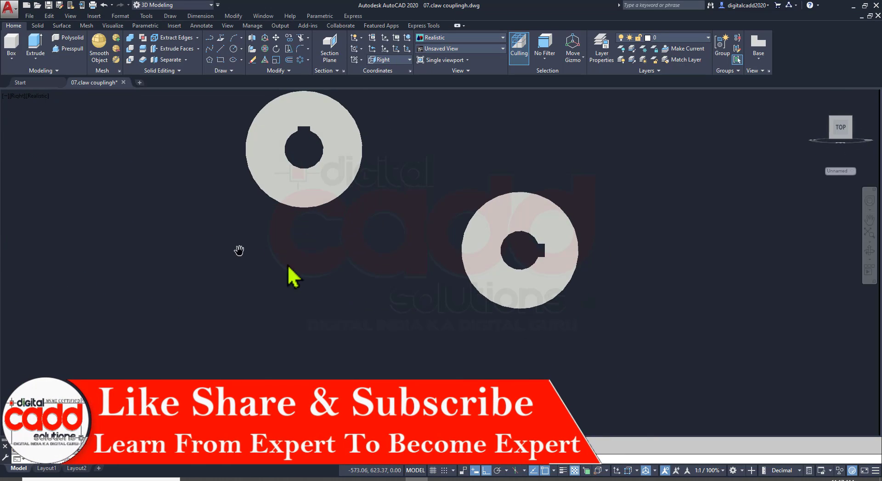
{"action": "type", "text": "c"}
{"action": "key", "text": "Return"}
{"action": "left_click", "coordinate": [225, 264]}
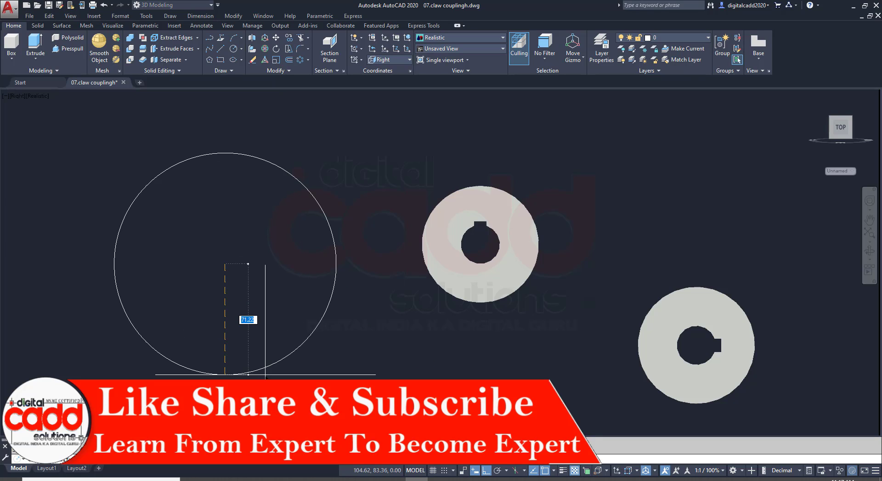
{"action": "type", "text": "25"}
{"action": "key", "text": "Return"}
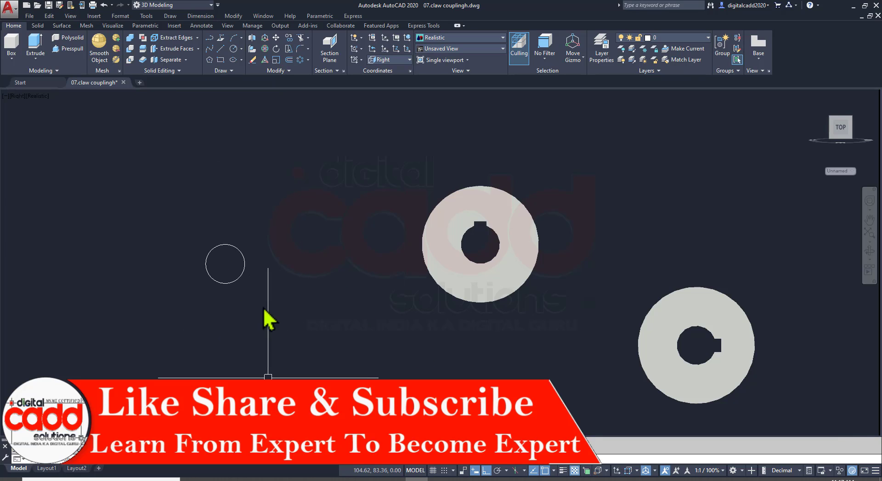
Check part 3's keyway section in the PDF and draw a horizontal line about 44 mm long from the circle's left quadrant through its centre
{"action": "scroll", "coordinate": [227, 276], "scroll_direction": "up", "scroll_amount": 5}
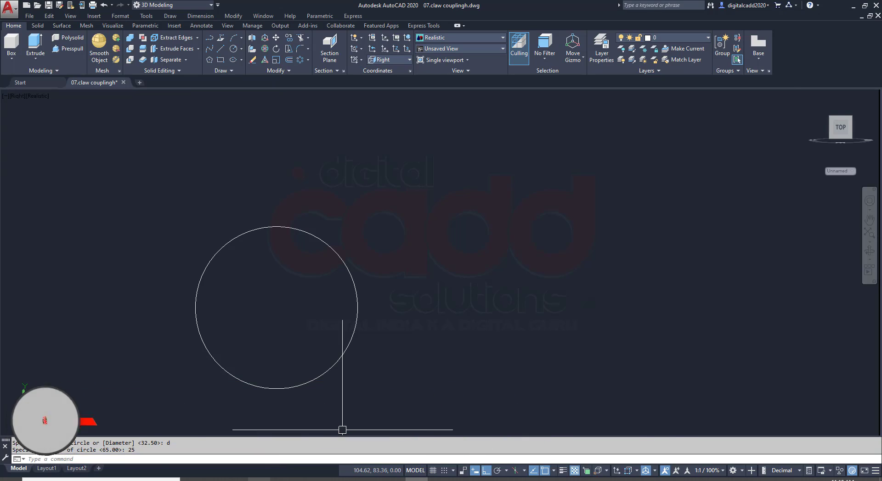
{"action": "left_click", "coordinate": [259, 480]}
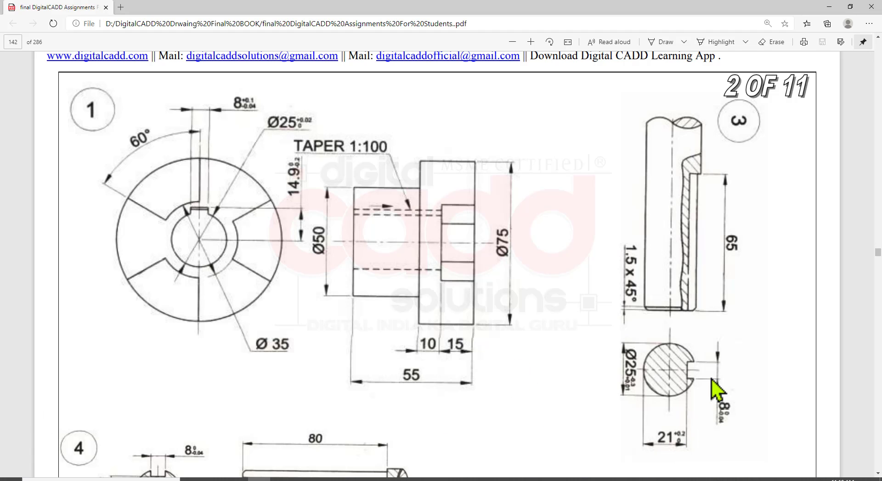
{"action": "key", "text": "alt+Tab"}
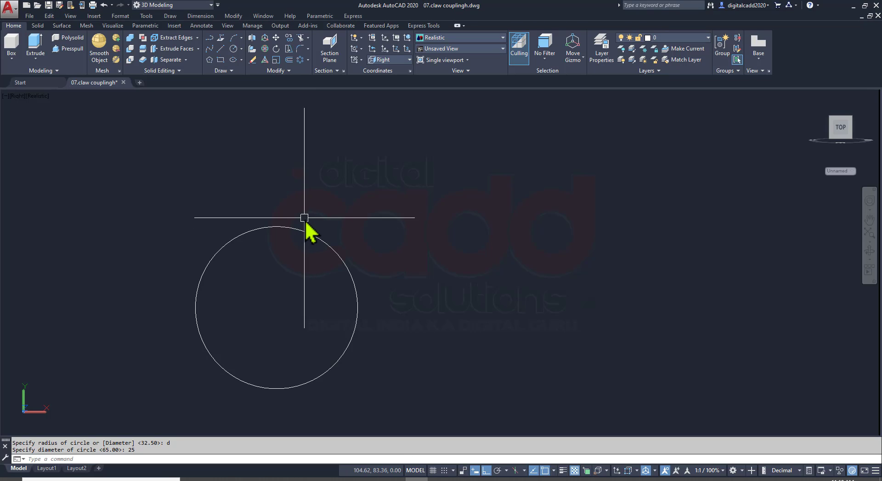
{"action": "type", "text": "l"}
{"action": "key", "text": "Return"}
{"action": "left_click", "coordinate": [196, 308]}
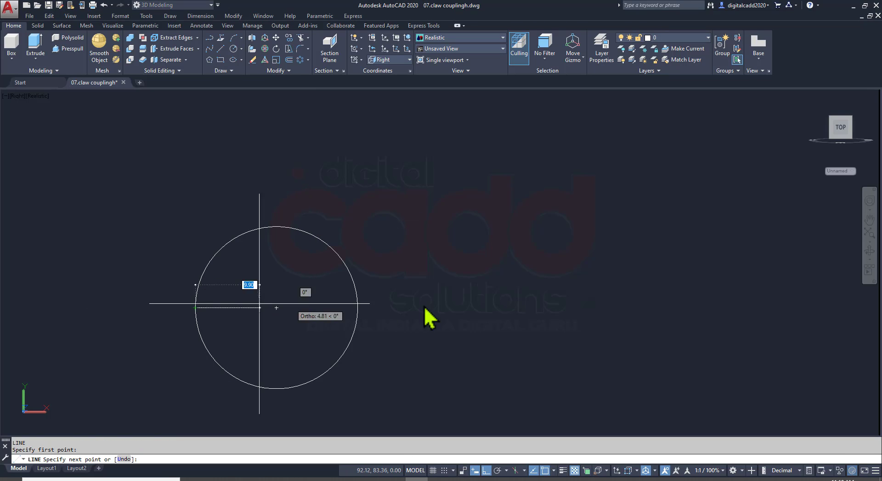
{"action": "left_click", "coordinate": [480, 301]}
{"action": "key", "text": "Return"}
{"action": "key", "text": "Return"}
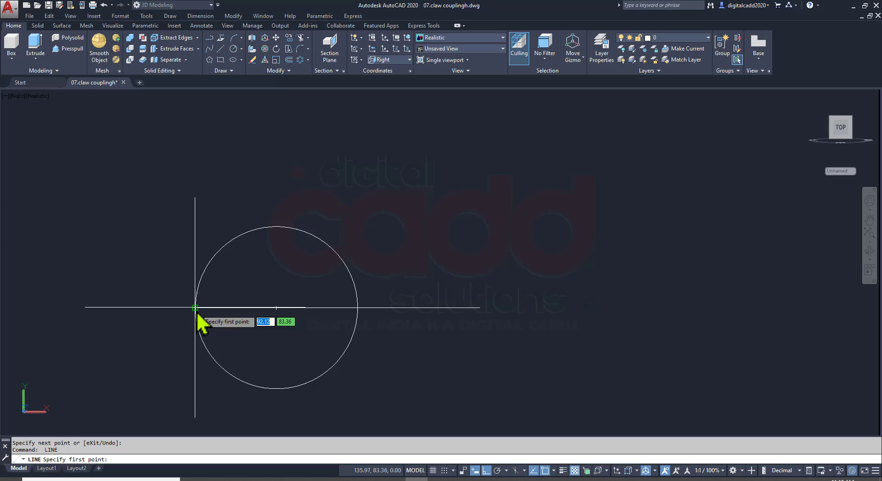
Draw a vertical line about 50 mm long, tangent to the circle at its left quadrant
{"action": "left_click", "coordinate": [195, 167]}
{"action": "middle_click_drag", "start_coordinate": [210, 300], "coordinate": [215, 204]}
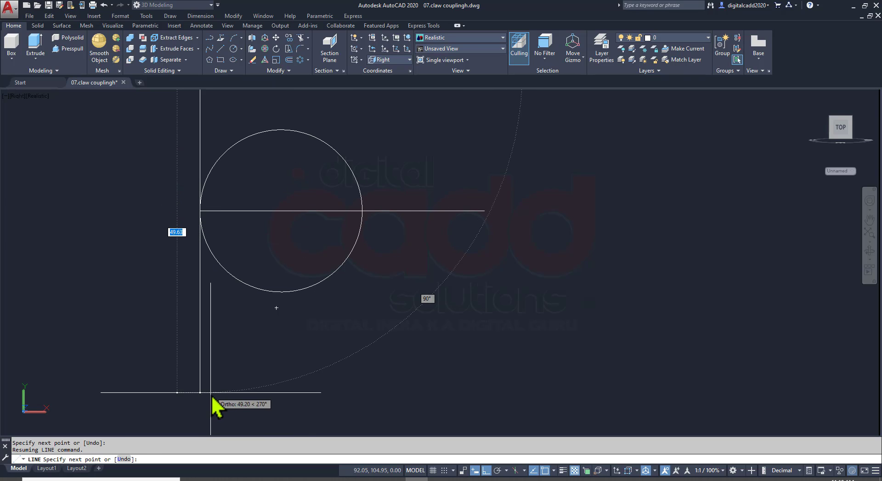
{"action": "left_click", "coordinate": [202, 392]}
{"action": "key", "text": "Return"}
Offset the vertical tangent line 21 mm toward the circle's right side, following the keyway dimension in the PDF
{"action": "type", "text": "o"}
{"action": "key", "text": "Return"}
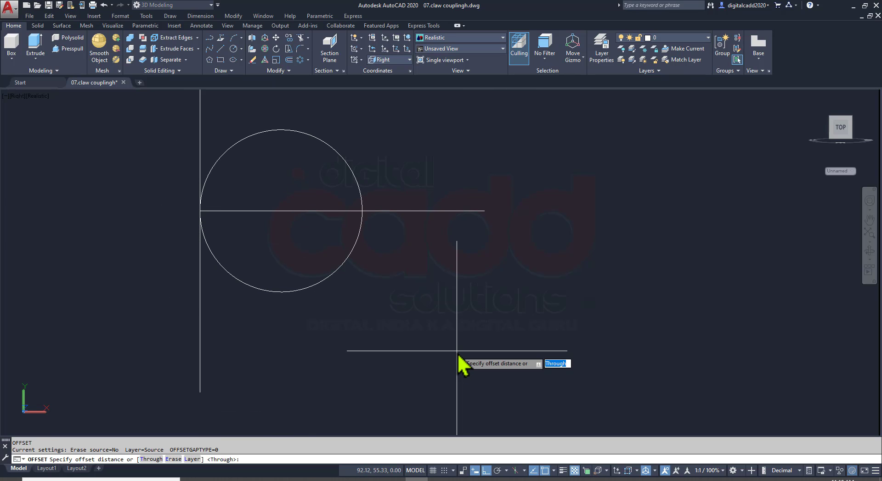
{"action": "left_click", "coordinate": [259, 480]}
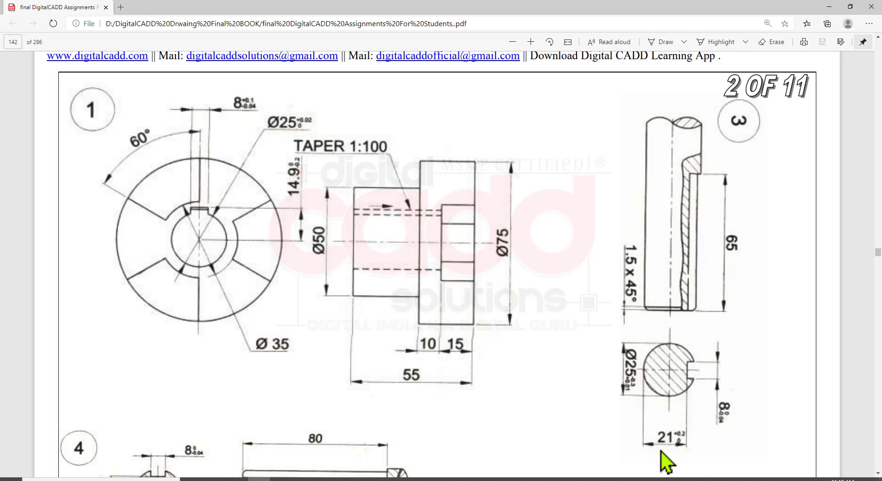
{"action": "left_click", "coordinate": [416, 480]}
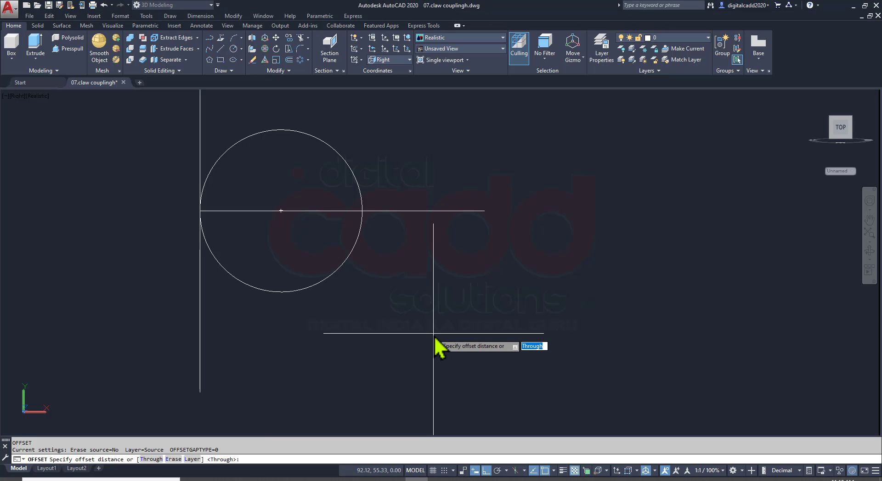
{"action": "type", "text": "21"}
{"action": "key", "text": "Return"}
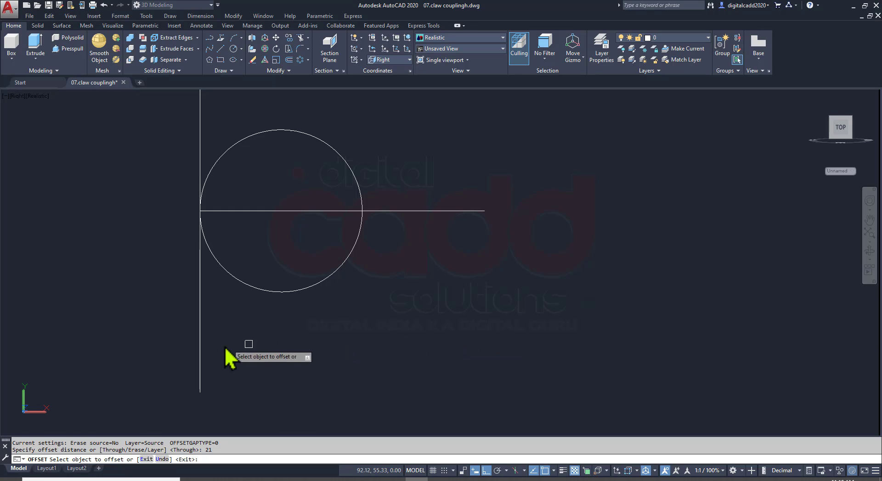
{"action": "left_click", "coordinate": [201, 311]}
{"action": "left_click", "coordinate": [411, 305]}
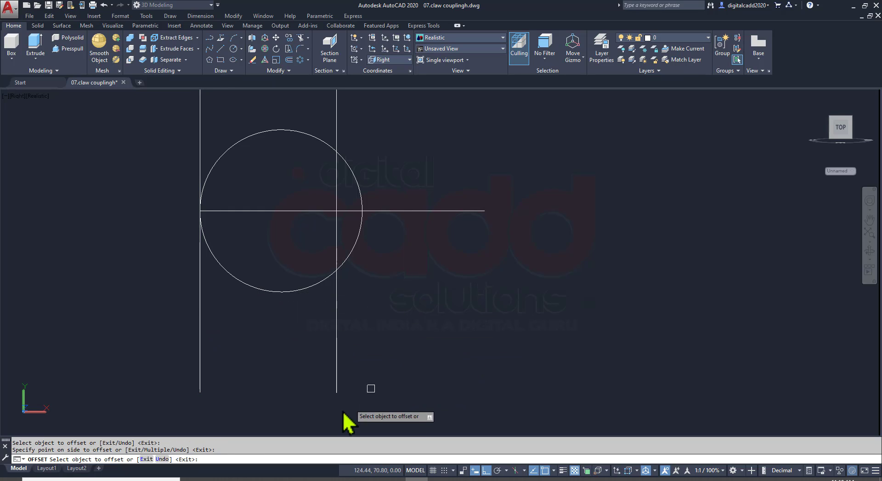
Check the keyway width in the PDF and offset the horizontal centre line 4 mm above and 4 mm below
{"action": "left_click", "coordinate": [259, 480]}
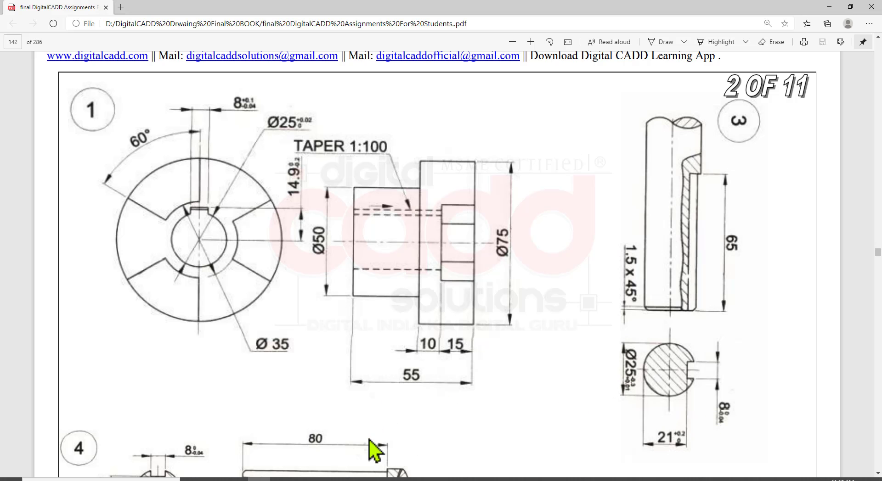
{"action": "left_click", "coordinate": [416, 479]}
{"action": "left_click", "coordinate": [401, 212]}
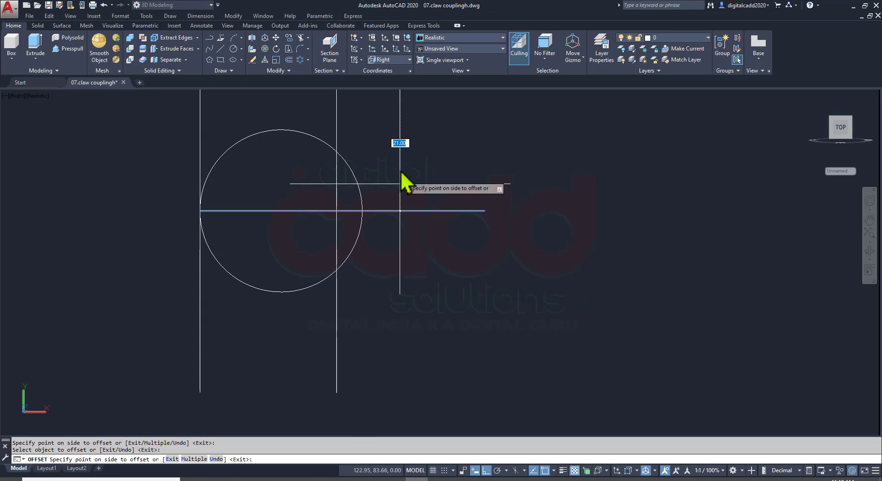
{"action": "type", "text": "4"}
{"action": "key", "text": "Return"}
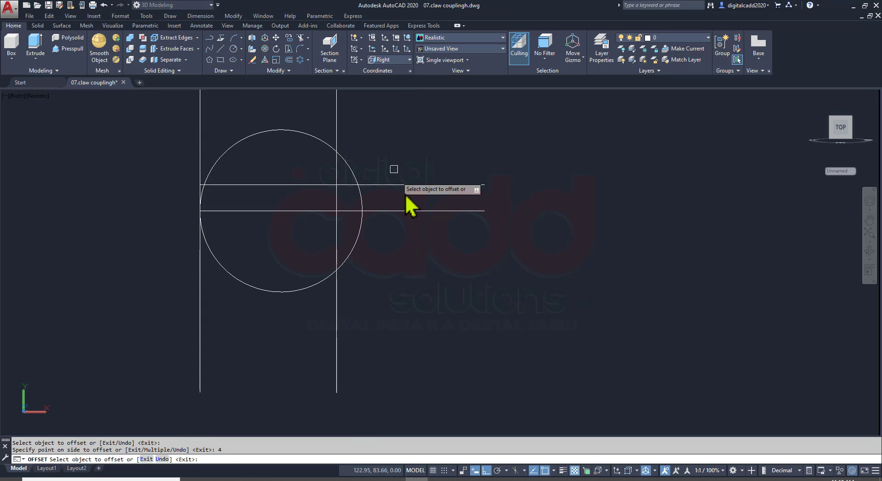
{"action": "left_click", "coordinate": [411, 211]}
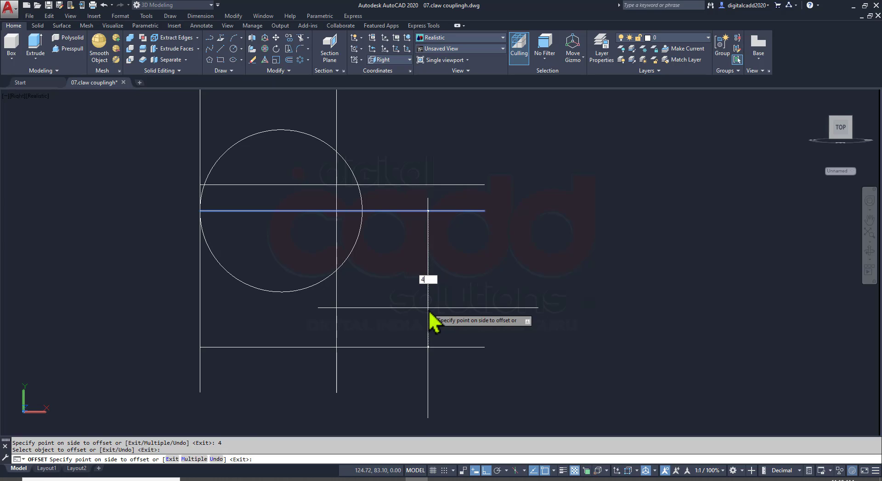
{"action": "key", "text": "Return"}
{"action": "key", "text": "Return"}
{"action": "left_click", "coordinate": [416, 335]}
{"action": "left_click", "coordinate": [407, 349]}
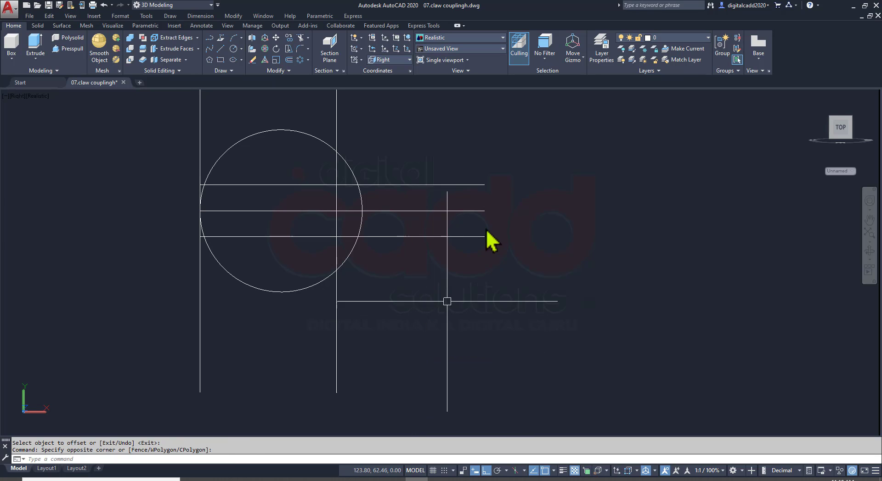
Erase the horizontal centre line and the vertical tangent line at the circle's left quadrant
{"action": "left_click", "coordinate": [408, 210]}
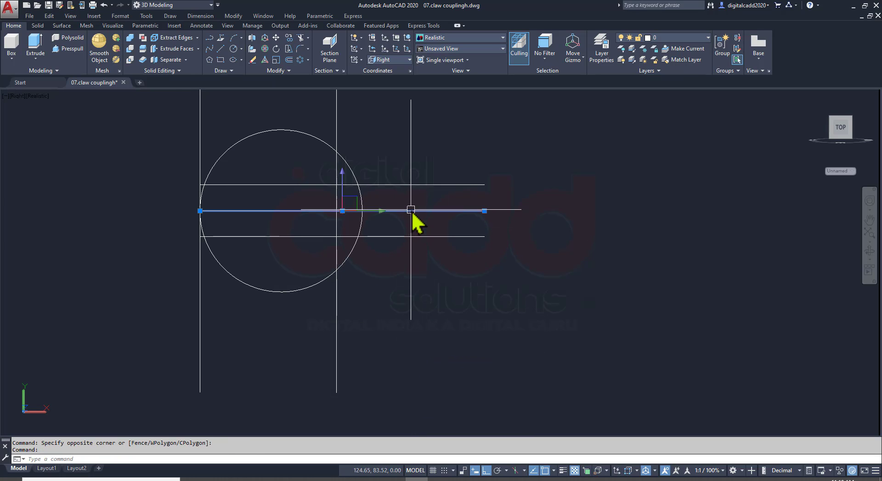
{"action": "left_click", "coordinate": [224, 98]}
{"action": "left_click", "coordinate": [182, 119]}
{"action": "type", "text": "e"}
{"action": "key", "text": "Return"}
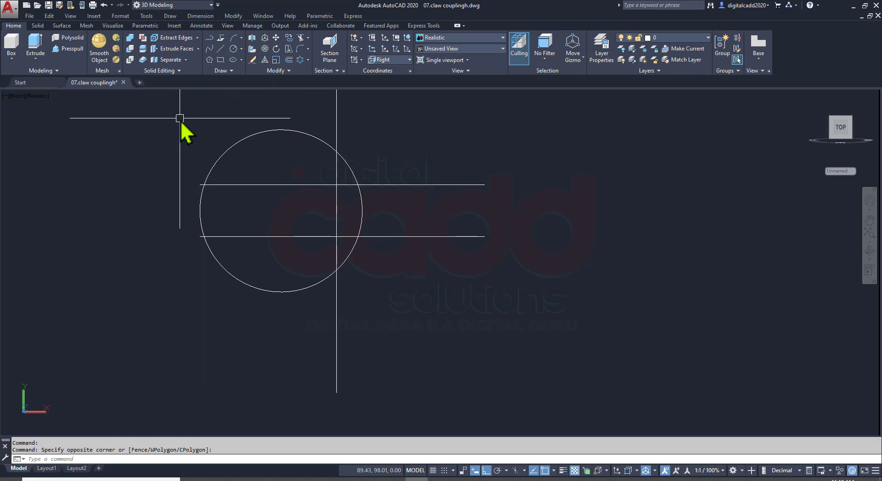
Trim the construction lines outside the circle and the two horizontal lines between the circle's left side and the vertical line
{"action": "type", "text": "tr"}
{"action": "key", "text": "Return"}
{"action": "key", "text": "Return"}
{"action": "left_click", "coordinate": [506, 143]}
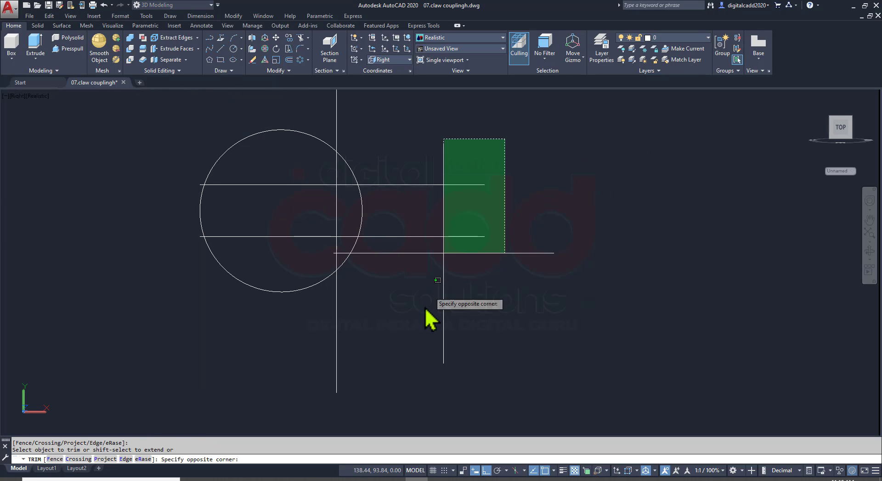
{"action": "left_click", "coordinate": [444, 296]}
{"action": "left_click", "coordinate": [337, 103]}
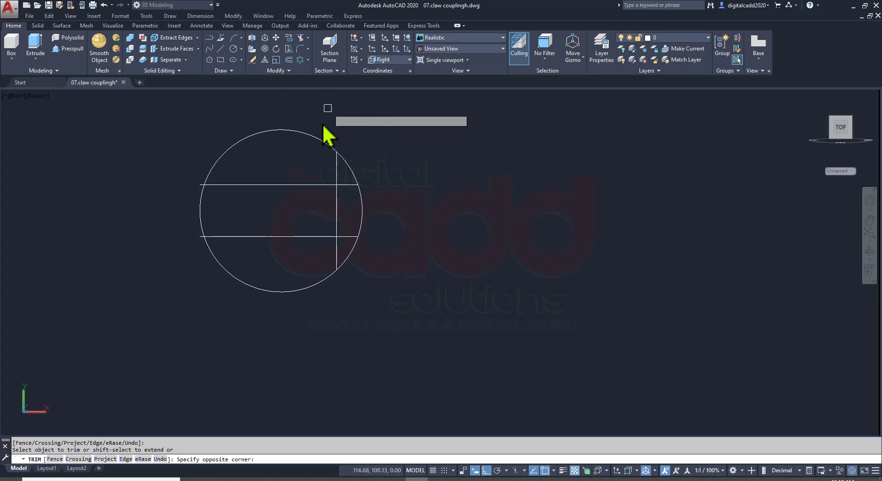
{"action": "left_click", "coordinate": [297, 168]}
{"action": "left_click", "coordinate": [273, 256]}
{"action": "key", "text": "Return"}
Erase the two leftover line stubs at the circle's left edge
{"action": "left_click", "coordinate": [161, 157]}
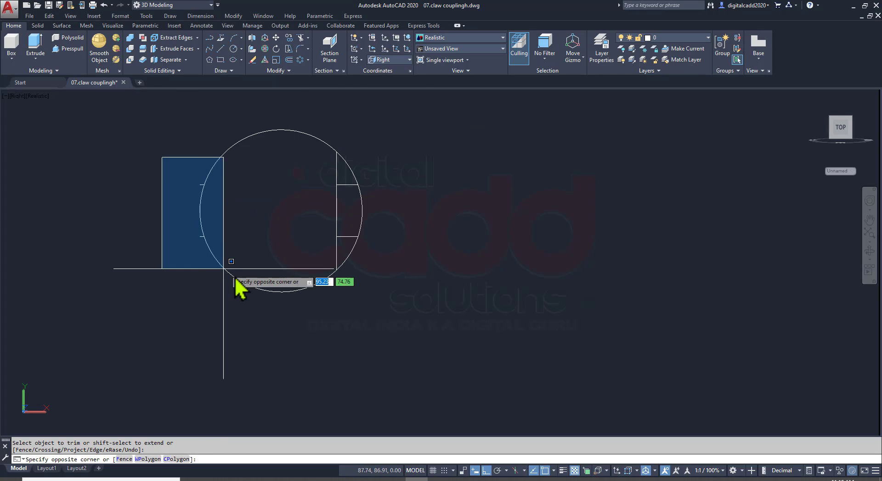
{"action": "left_click", "coordinate": [241, 276]}
{"action": "type", "text": "e"}
{"action": "key", "text": "Return"}
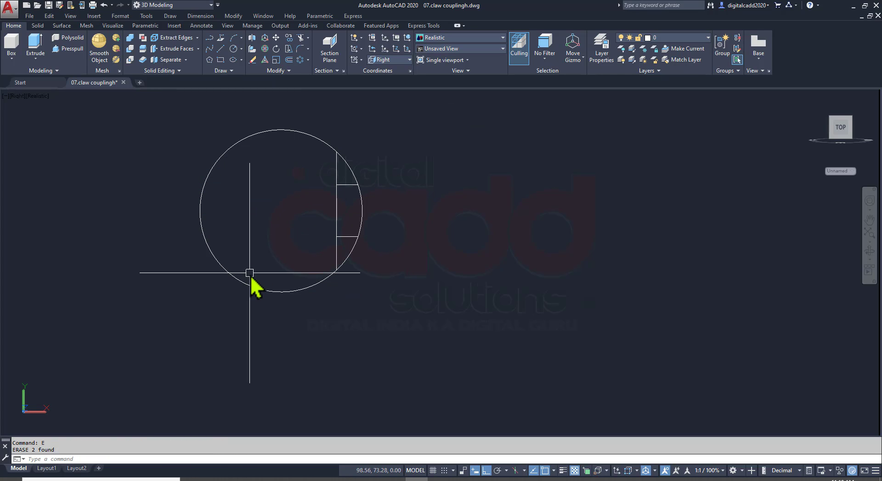
Trim the vertical line above and below the keyway so only the keyway's bottom edge remains
{"action": "key", "text": "Return"}
{"action": "left_click", "coordinate": [337, 254]}
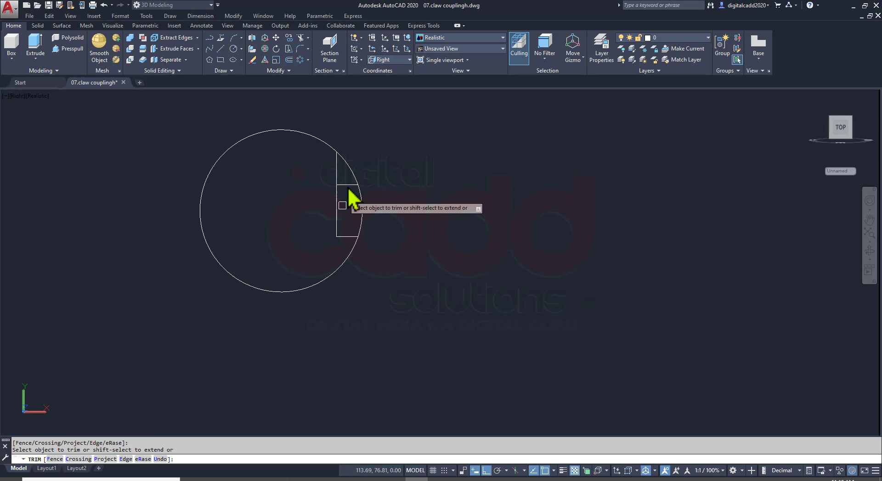
{"action": "left_click", "coordinate": [337, 172]}
{"action": "key", "text": "Return"}
{"action": "middle_click_drag", "start_coordinate": [319, 222], "coordinate": [366, 251]}
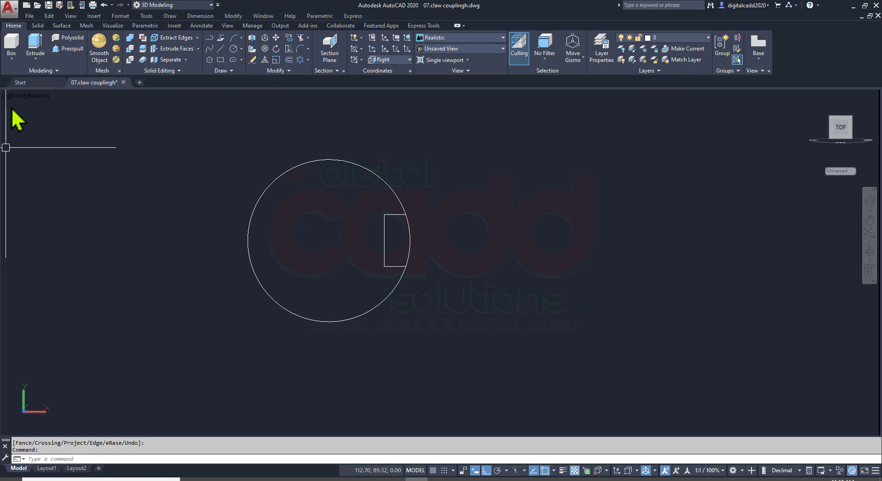
Switch to the SE Isometric view and 3D-rotate the keyed profile 90 degrees about the circle's centre so the keyway faces up
{"action": "left_click", "coordinate": [17, 98]}
{"action": "left_click", "coordinate": [59, 202]}
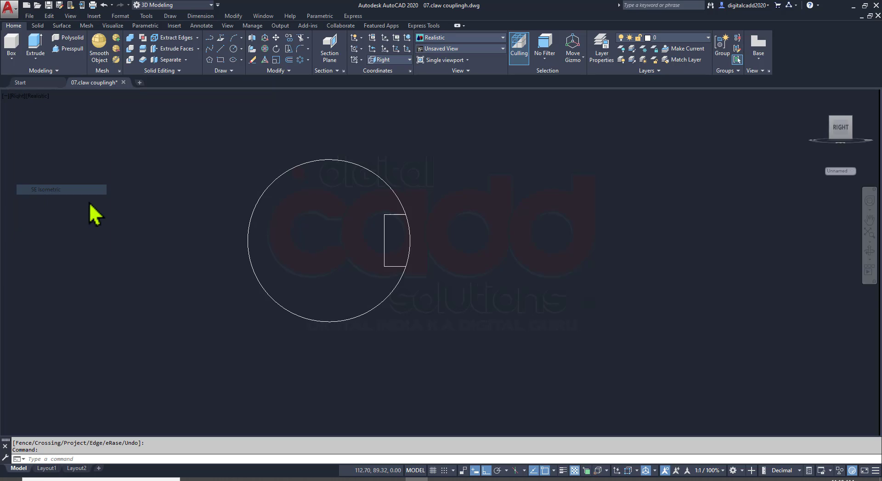
{"action": "scroll", "coordinate": [321, 289], "scroll_direction": "up", "scroll_amount": 5}
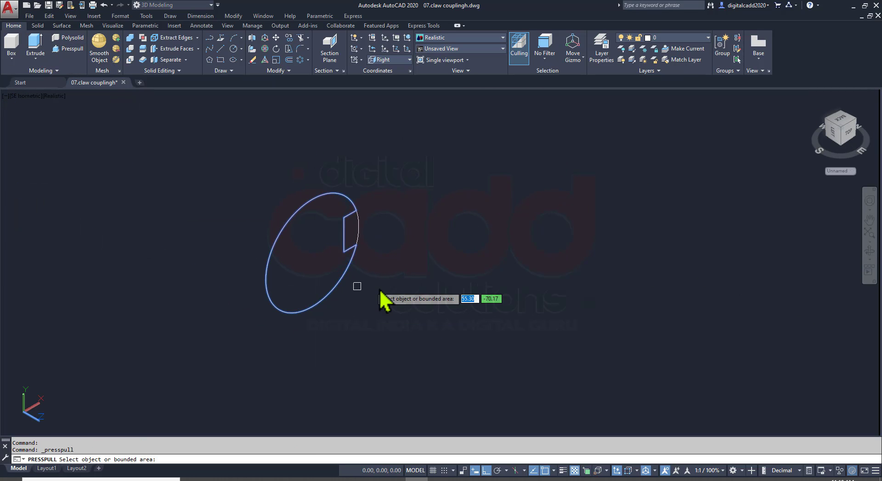
{"action": "key", "text": "Return"}
{"action": "left_click", "coordinate": [391, 171]}
{"action": "left_click", "coordinate": [245, 331]}
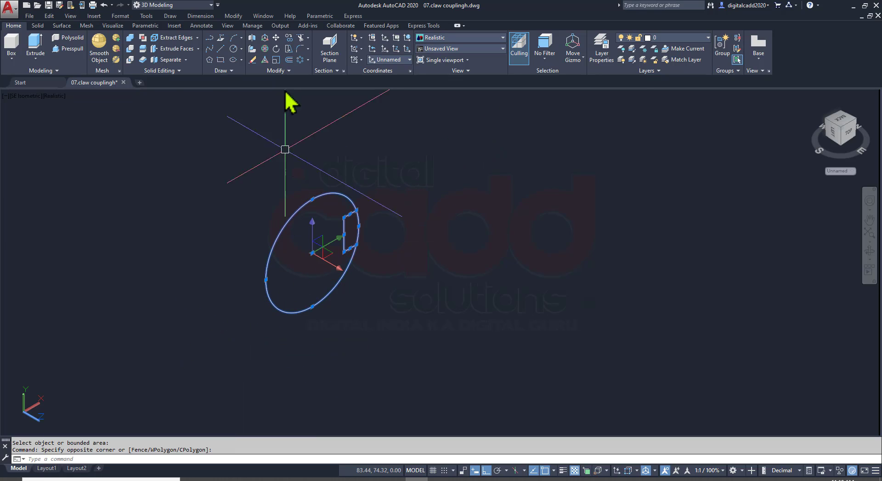
{"action": "left_click", "coordinate": [264, 49]}
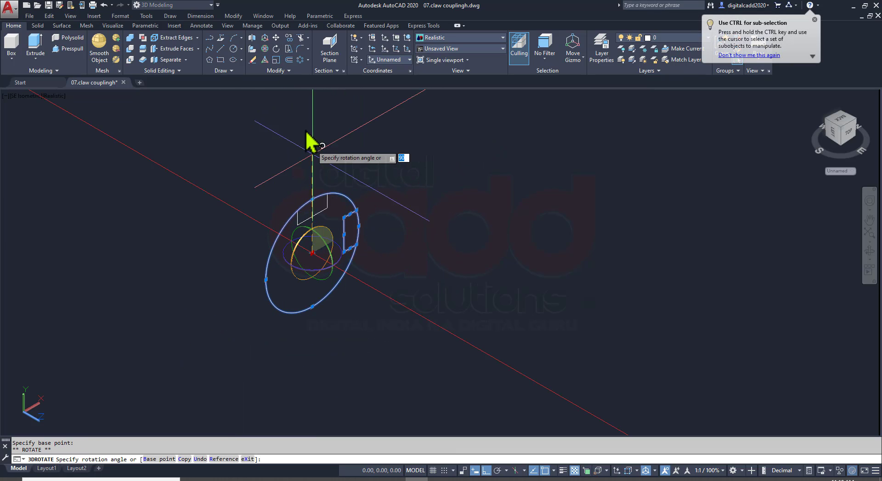
{"action": "key", "text": "Escape"}
Check the shaft in the PDF and presspull the keyed circular area 85 mm into a solid
{"action": "left_click", "coordinate": [67, 49]}
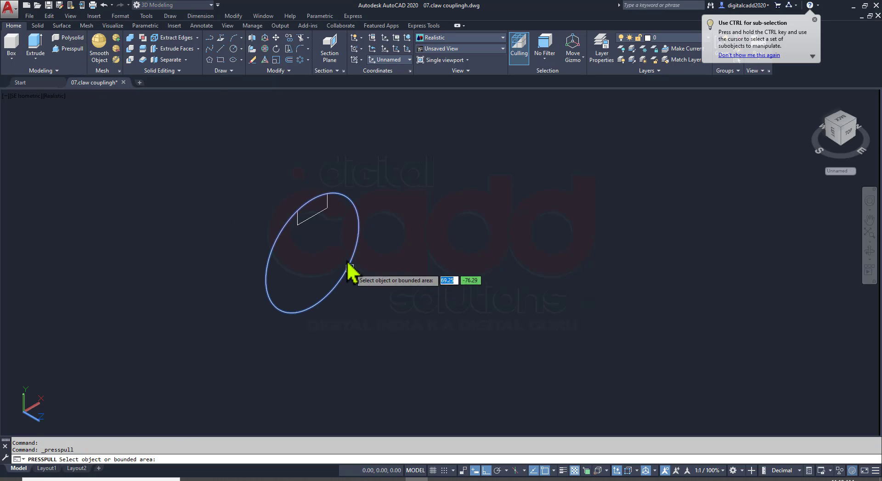
{"action": "left_click", "coordinate": [342, 270]}
{"action": "key", "text": "alt+Tab"}
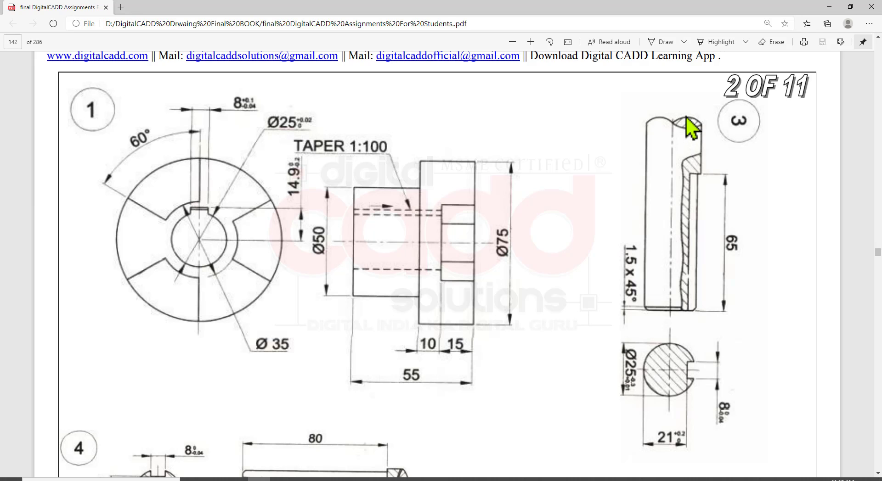
{"action": "key", "text": "alt+Tab"}
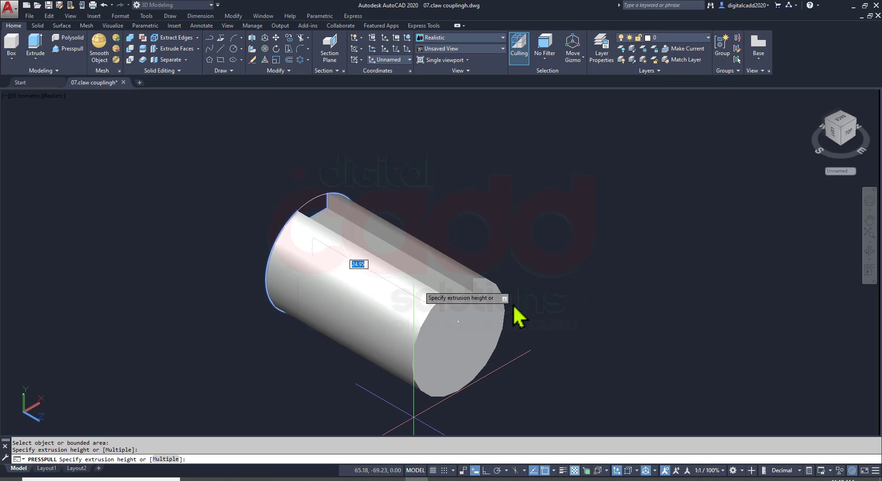
{"action": "type", "text": "85"}
{"action": "key", "text": "Return"}
Presspull the keyway area at the shaft's rear end to fill the slot there, leaving a 65 mm long keyway
{"action": "scroll", "coordinate": [513, 307], "scroll_direction": "up", "scroll_amount": 3}
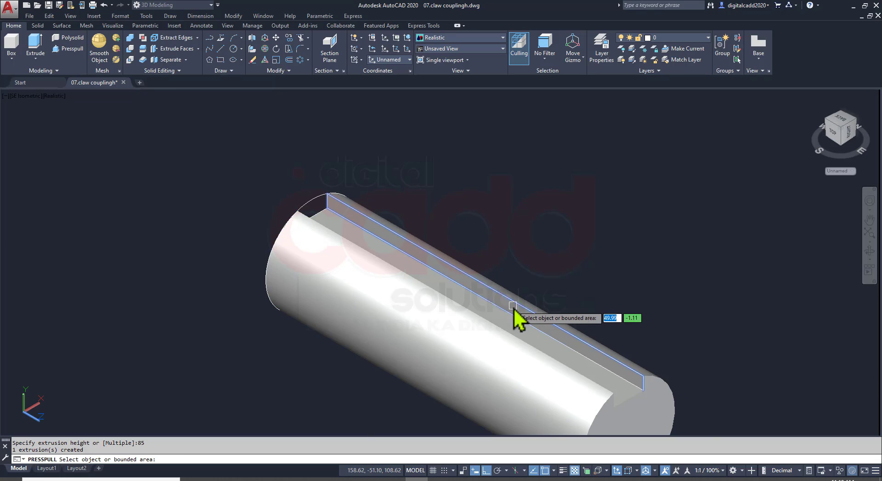
{"action": "scroll", "coordinate": [350, 189], "scroll_direction": "up", "scroll_amount": 3}
{"action": "left_click", "coordinate": [262, 250]}
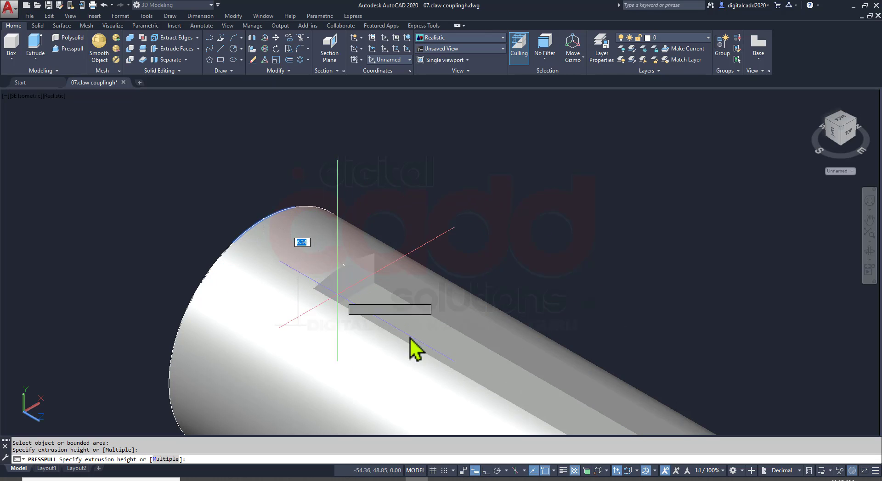
{"action": "type", "text": "2"}
{"action": "key", "text": "Return"}
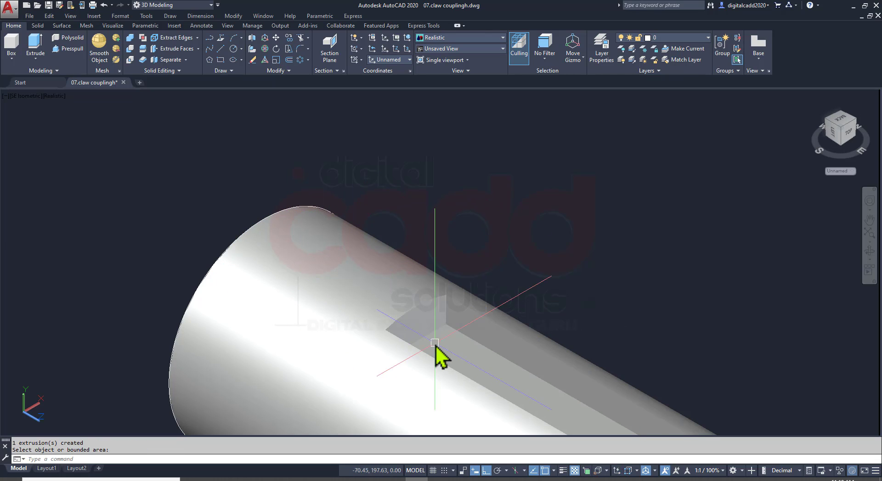
Union the shaft solid with the block filling the rear end of the keyway
{"action": "scroll", "coordinate": [389, 288], "scroll_direction": "down", "scroll_amount": 5}
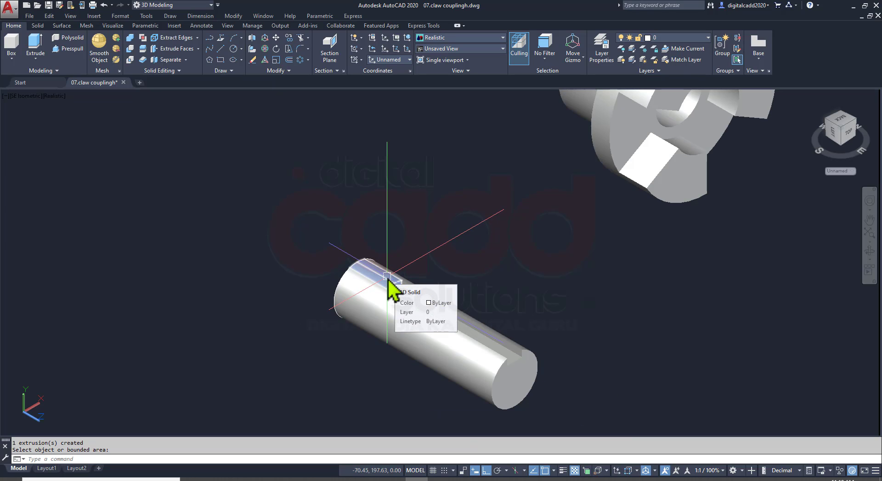
{"action": "scroll", "coordinate": [392, 317], "scroll_direction": "up", "scroll_amount": 2}
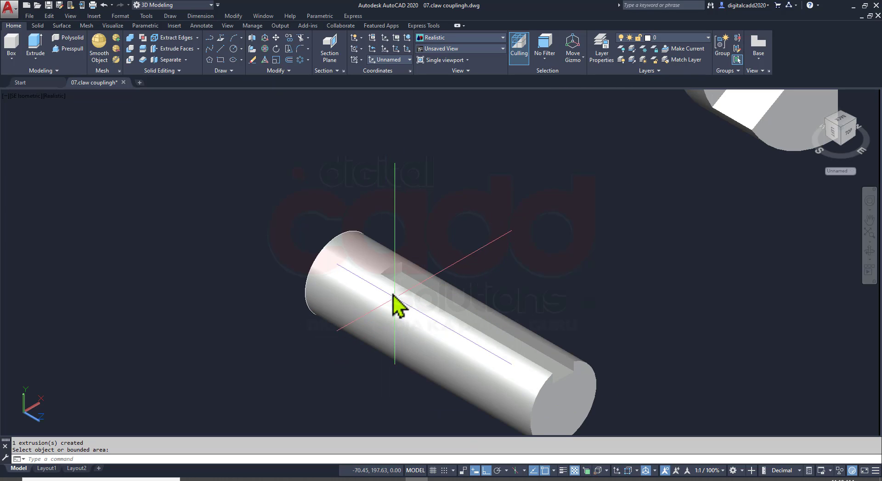
{"action": "left_click", "coordinate": [132, 40]}
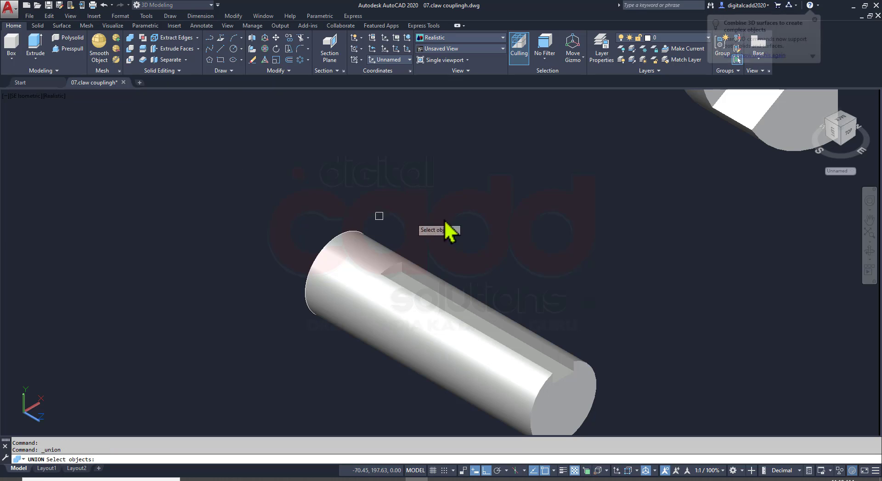
{"action": "left_click", "coordinate": [456, 212]}
{"action": "left_click", "coordinate": [310, 352]}
{"action": "key", "text": "Escape"}
Erase the leftover profile curves at the shaft's rear end
{"action": "left_click", "coordinate": [262, 167]}
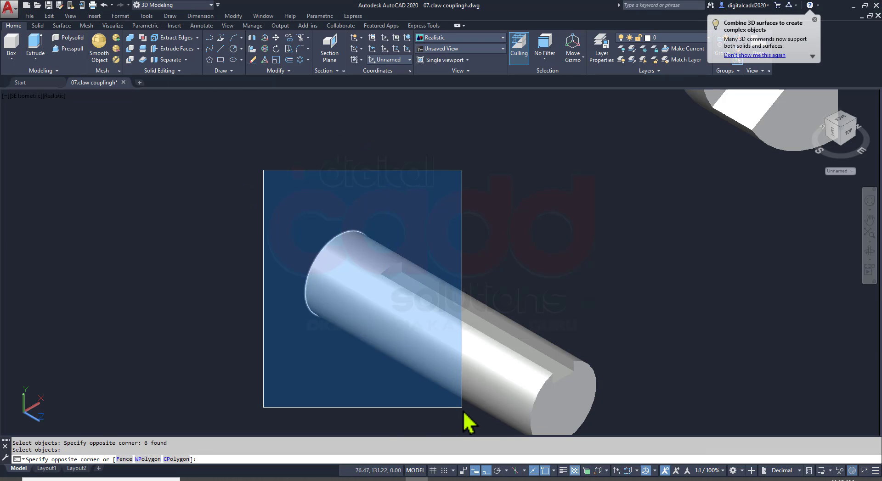
{"action": "left_click", "coordinate": [463, 414]}
{"action": "type", "text": "E"}
{"action": "key", "text": "Return"}
{"action": "left_click", "coordinate": [439, 480]}
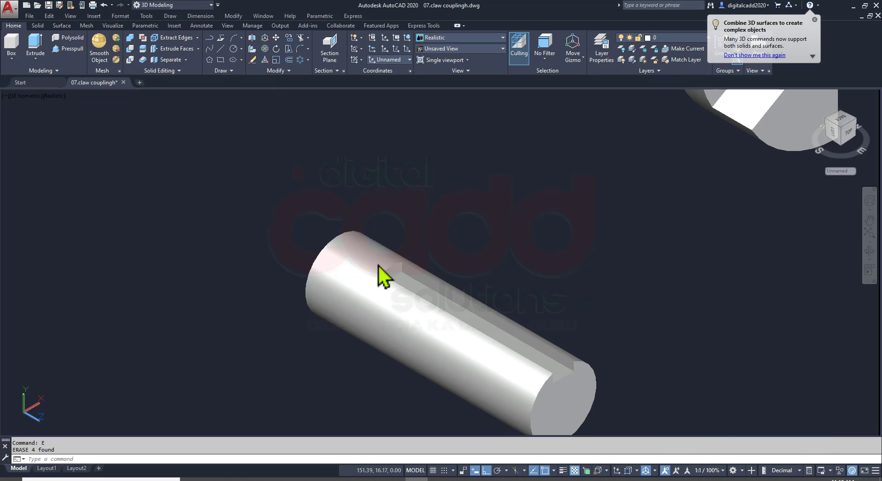
{"action": "middle_click_drag", "start_coordinate": [498, 318], "coordinate": [353, 241]}
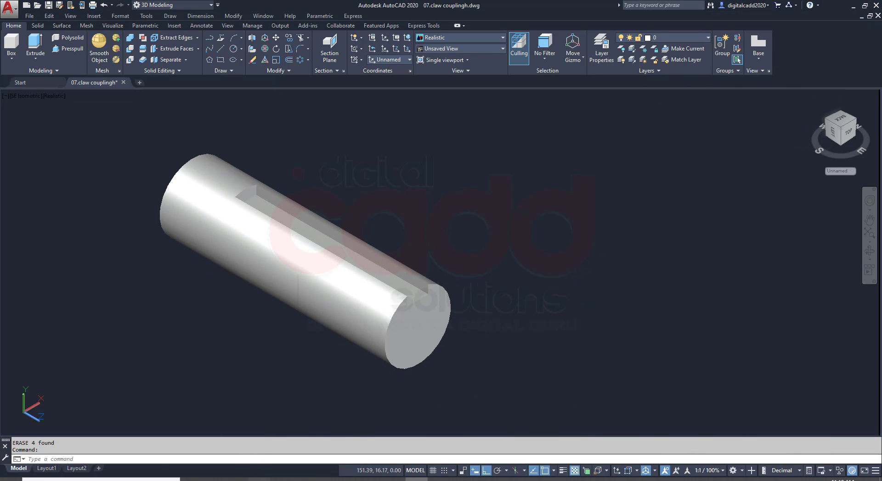
Check the chamfer size in the PDF and chamfer the circular edge at the shaft's keyed end with both distances at 1.5 mm
{"action": "key", "text": "alt+Tab"}
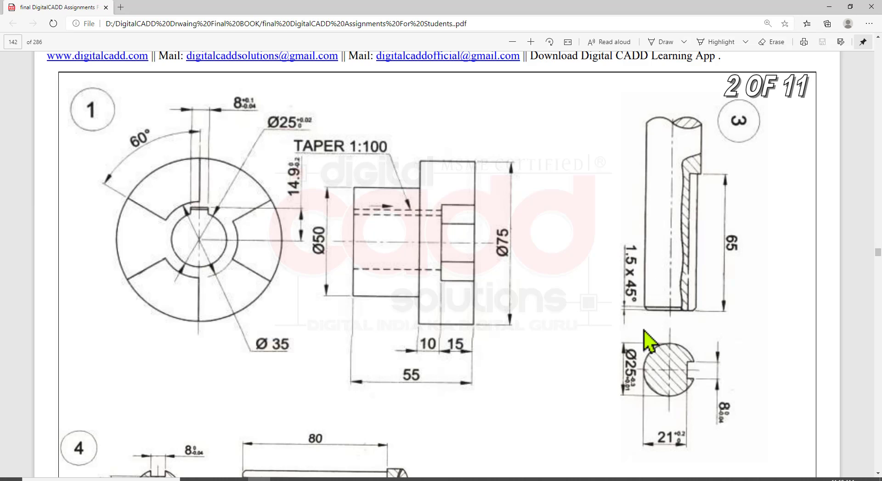
{"action": "key", "text": "alt+Tab"}
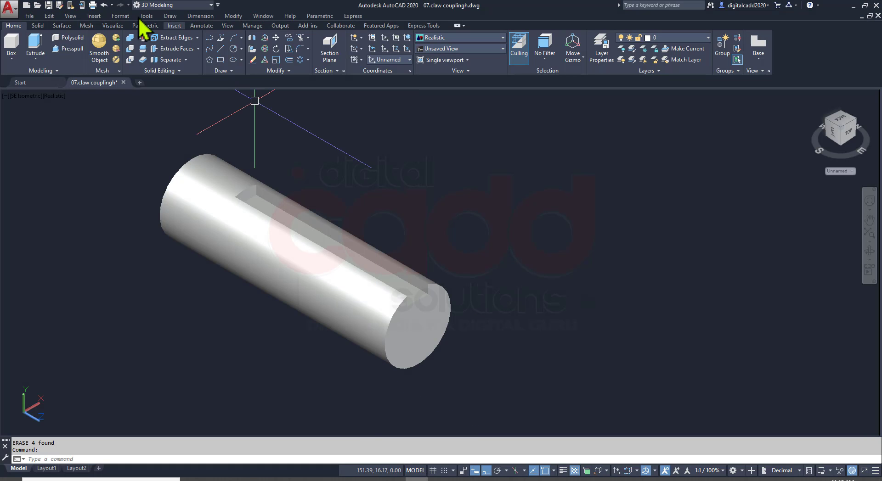
{"action": "left_click", "coordinate": [40, 27]}
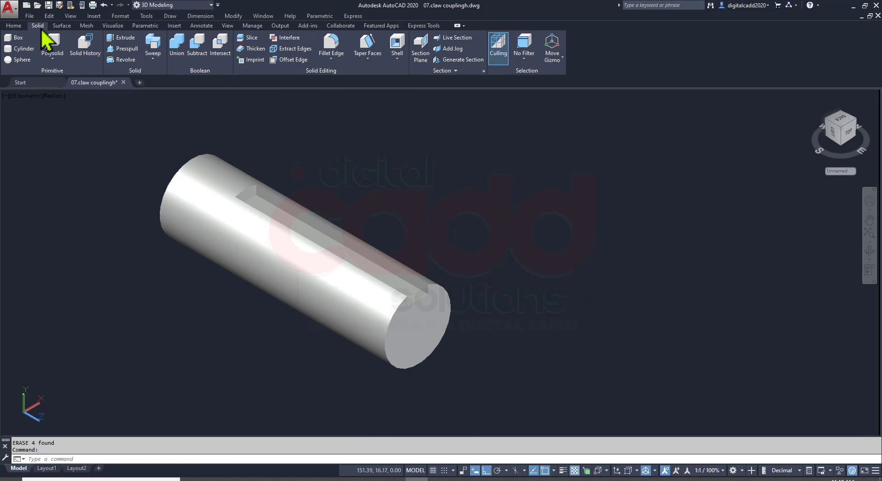
{"action": "left_click", "coordinate": [339, 63]}
{"action": "left_click", "coordinate": [347, 93]}
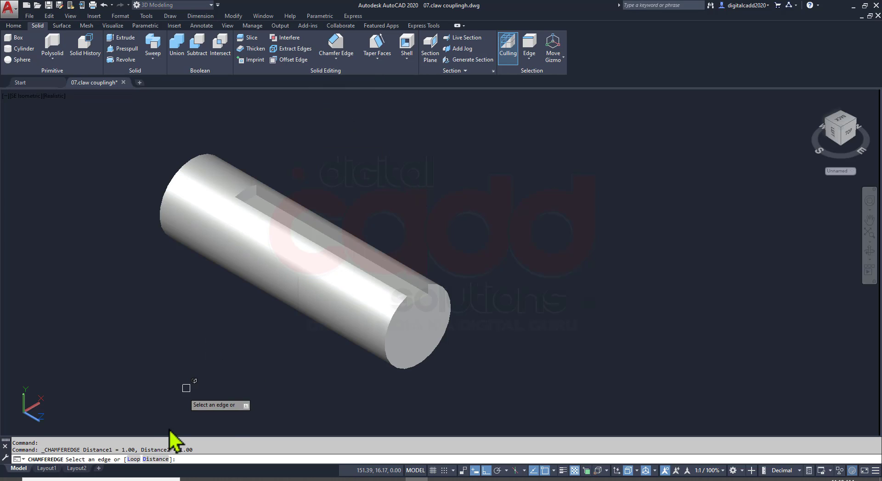
{"action": "left_click", "coordinate": [155, 460]}
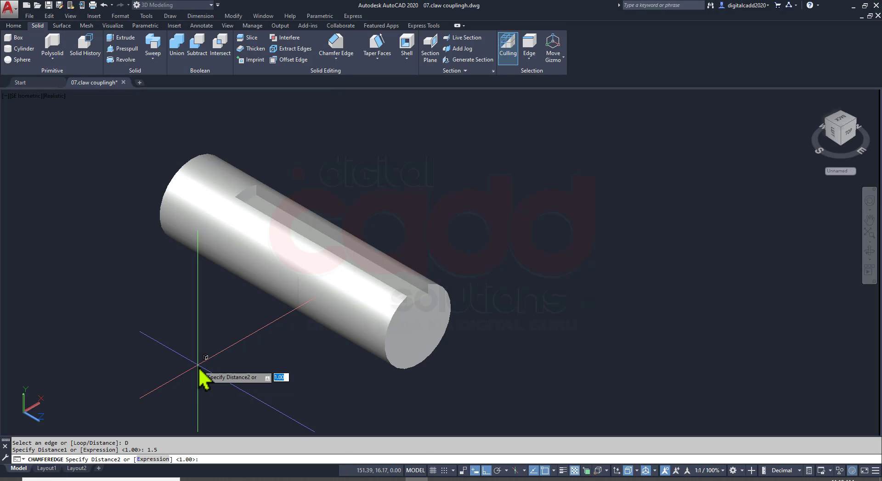
{"action": "key", "text": "Return"}
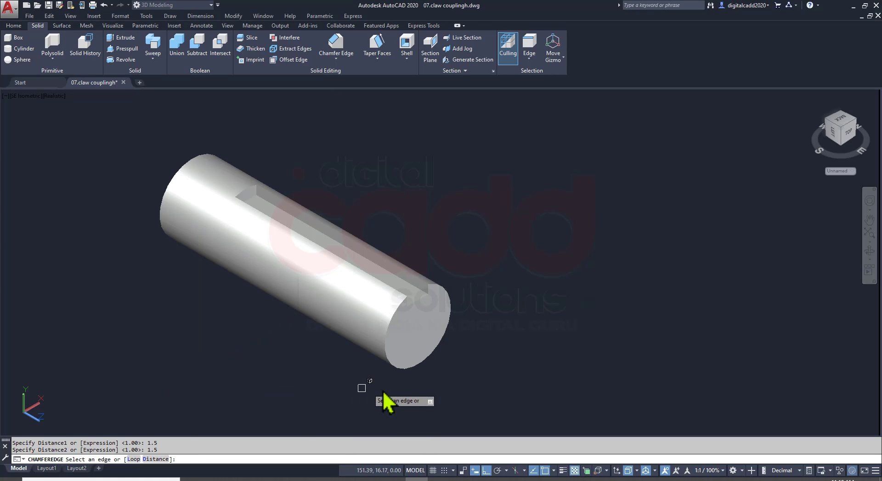
{"action": "left_click", "coordinate": [430, 366]}
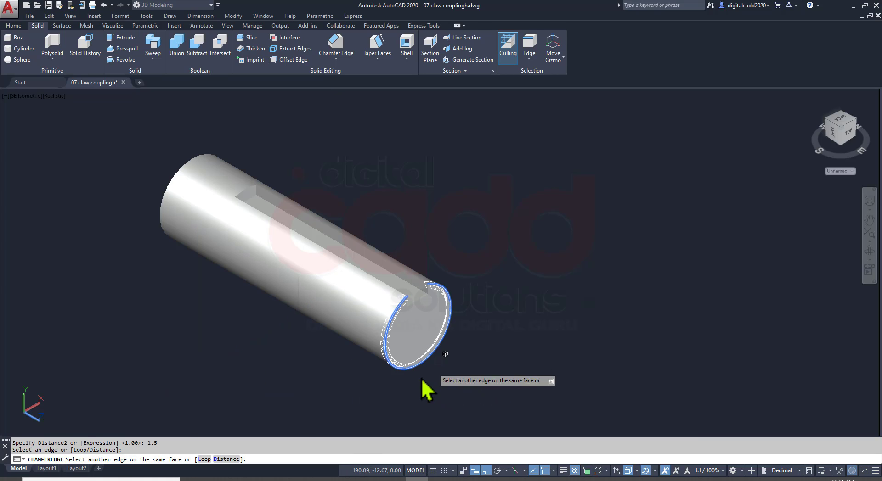
{"action": "key", "text": "Return"}
Compare the shaft with part 3 in the PDF and save the drawing
{"action": "left_click", "coordinate": [256, 480]}
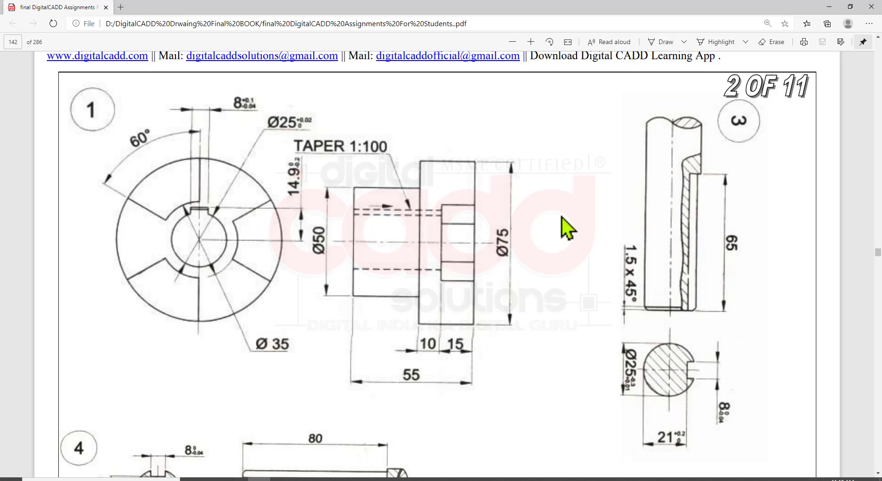
{"action": "left_click", "coordinate": [416, 480]}
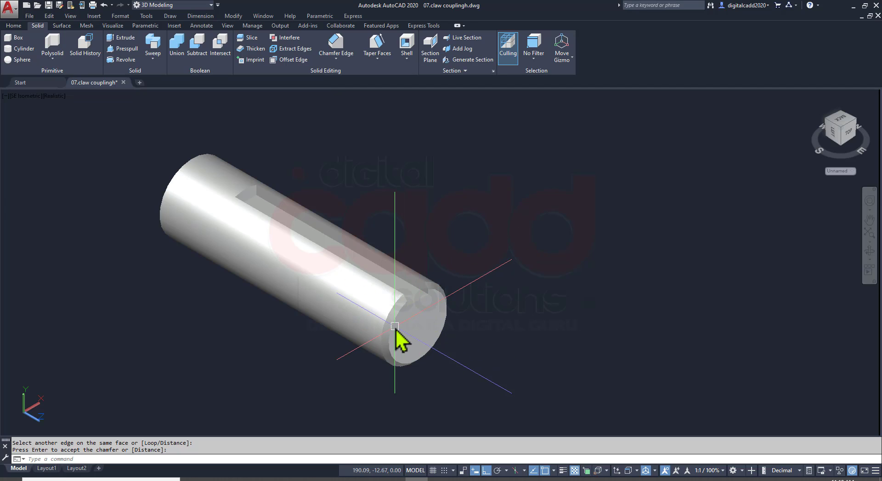
{"action": "key", "text": "ctrl+s"}
{"action": "middle_click_drag", "start_coordinate": [416, 308], "coordinate": [287, 416], "text": "shift"}
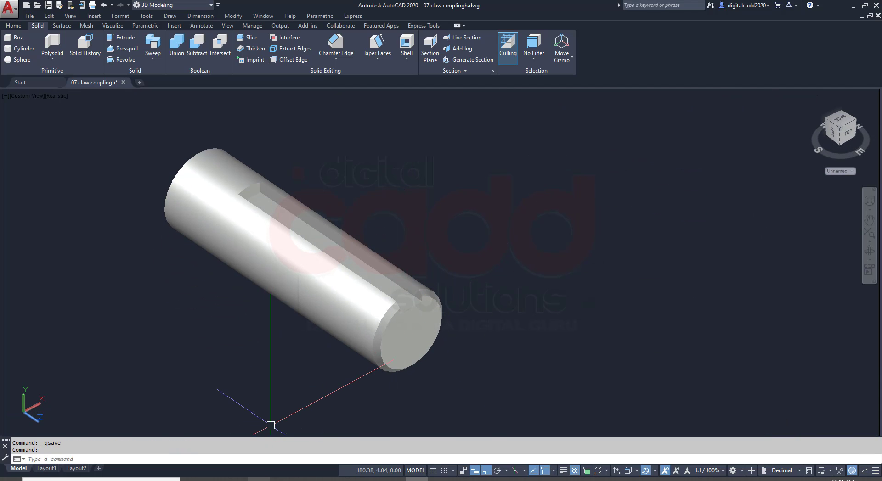
Switch to the assignment PDF and examine the dimensions of part 4
{"action": "left_click", "coordinate": [349, 479]}
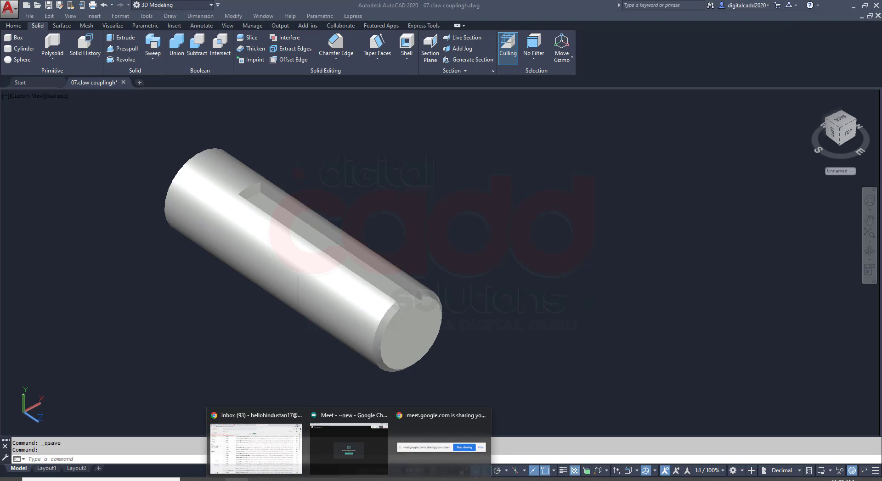
{"action": "left_click", "coordinate": [259, 479]}
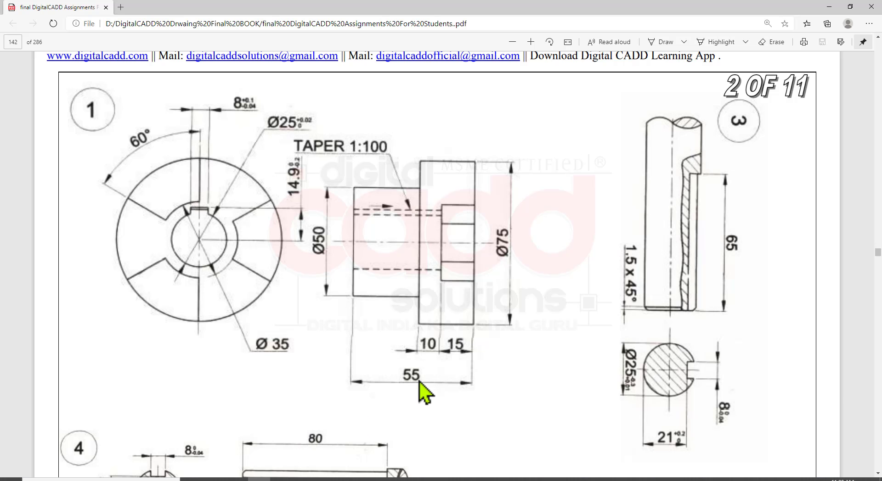
{"action": "scroll", "coordinate": [419, 382], "scroll_direction": "down", "scroll_amount": 4}
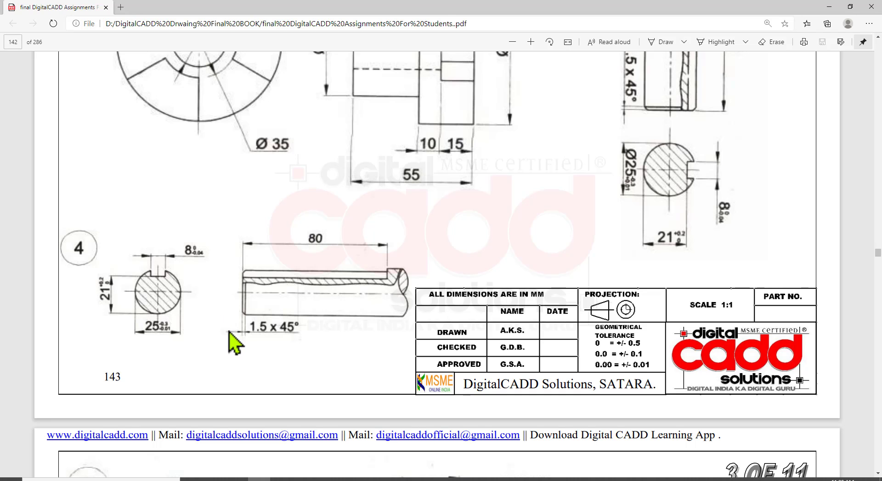
Compare part 4 with part 3 in the assignment PDF, switch to AutoCAD and copy the keyed shaft about 120 mm along the X axis
{"action": "scroll", "coordinate": [502, 222], "scroll_direction": "up", "scroll_amount": 3}
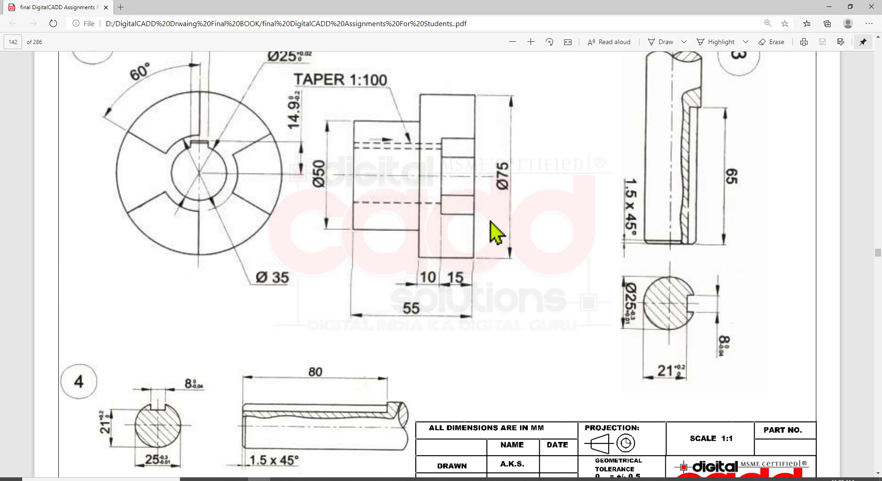
{"action": "scroll", "coordinate": [492, 232], "scroll_direction": "down", "scroll_amount": 2}
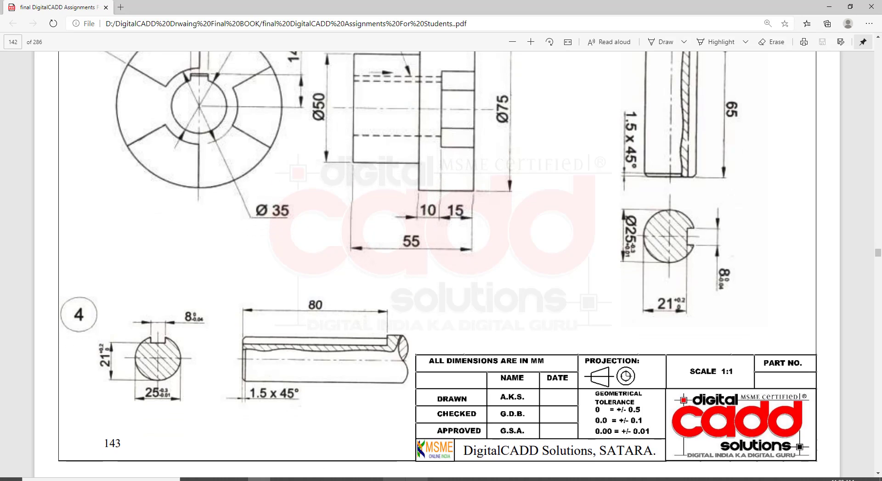
{"action": "left_click", "coordinate": [415, 480]}
{"action": "left_click", "coordinate": [460, 208]}
{"action": "left_click", "coordinate": [268, 320]}
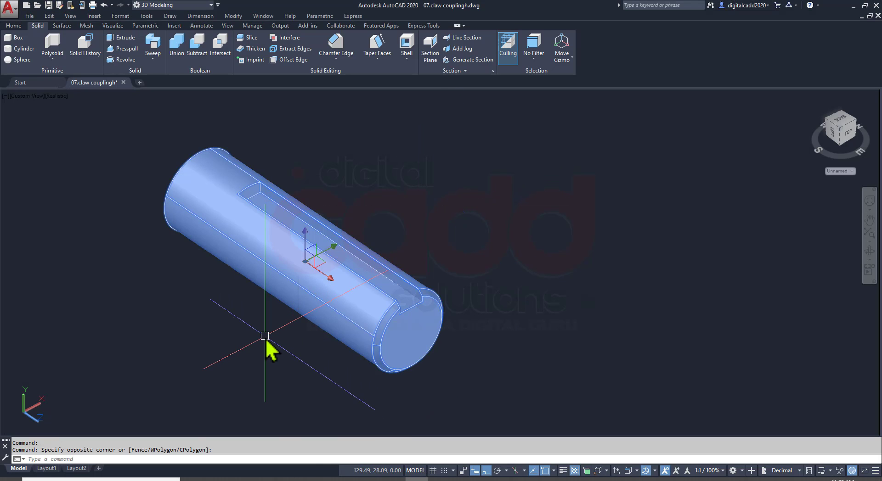
{"action": "type", "text": "co"}
{"action": "key", "text": "Return"}
{"action": "left_click", "coordinate": [267, 336]}
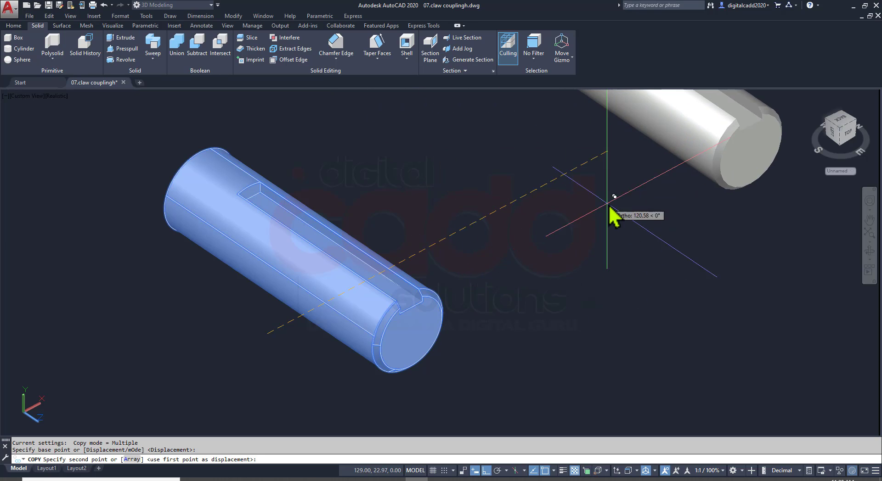
{"action": "left_click", "coordinate": [601, 206]}
{"action": "key", "text": "Return"}
{"action": "middle_click_drag", "start_coordinate": [599, 206], "coordinate": [270, 392]}
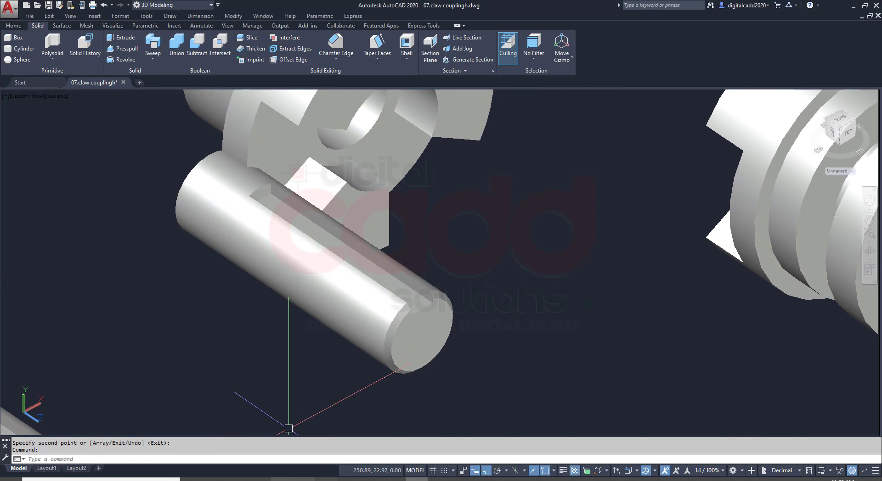
Move the copied shaft clear of the claw half, to the open space in front of the other coupling half
{"action": "left_click", "coordinate": [259, 480]}
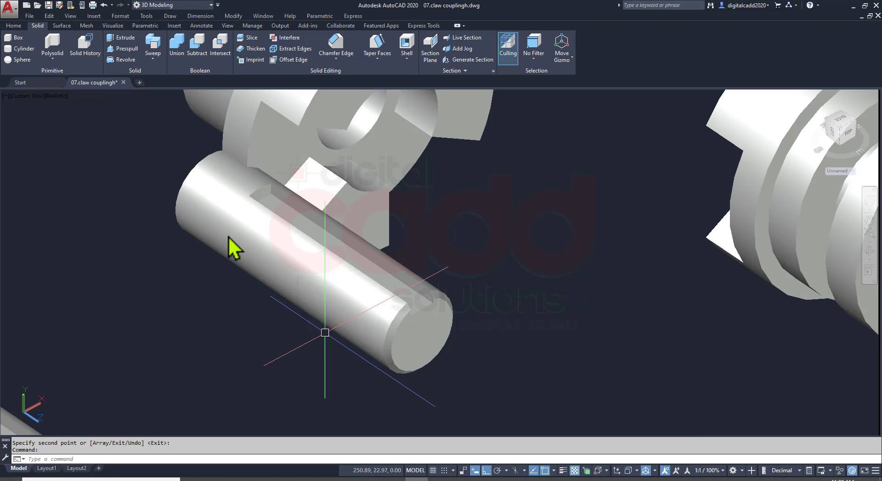
{"action": "scroll", "coordinate": [345, 315], "scroll_direction": "down", "scroll_amount": 2}
{"action": "left_click", "coordinate": [374, 301]}
{"action": "key", "text": "Return"}
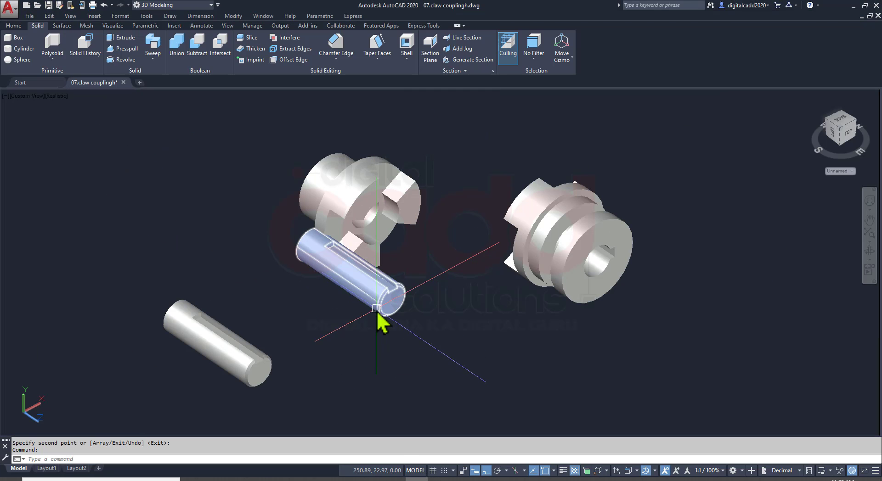
{"action": "left_click", "coordinate": [391, 314]}
{"action": "left_click", "coordinate": [373, 290]}
{"action": "left_click", "coordinate": [529, 405]}
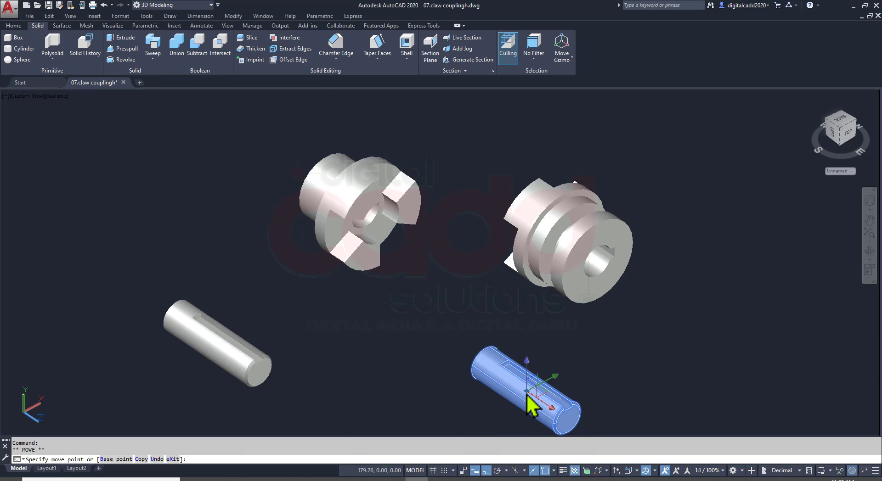
{"action": "key", "text": "Escape"}
Check the keyway lengths of parts 3 and 4 in the PDF and Presspull the copied shaft's plain end face outward by 15 mm
{"action": "left_click", "coordinate": [261, 479]}
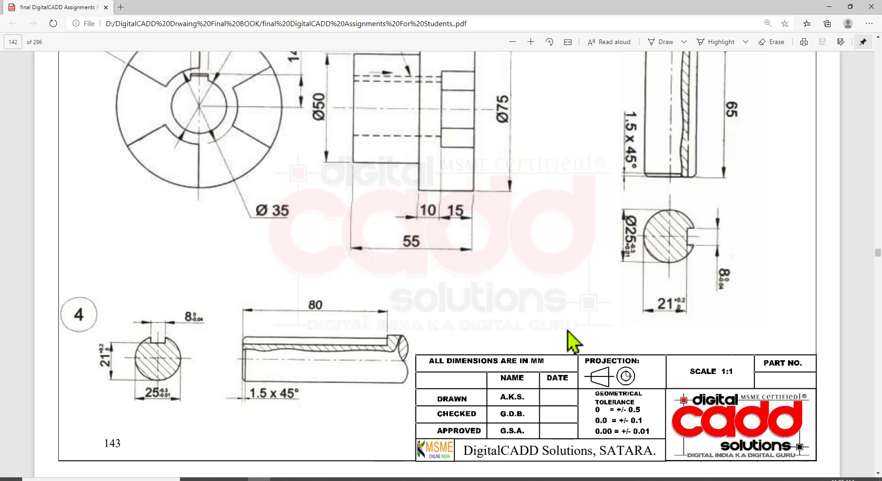
{"action": "scroll", "coordinate": [620, 262], "scroll_direction": "up", "scroll_amount": 3}
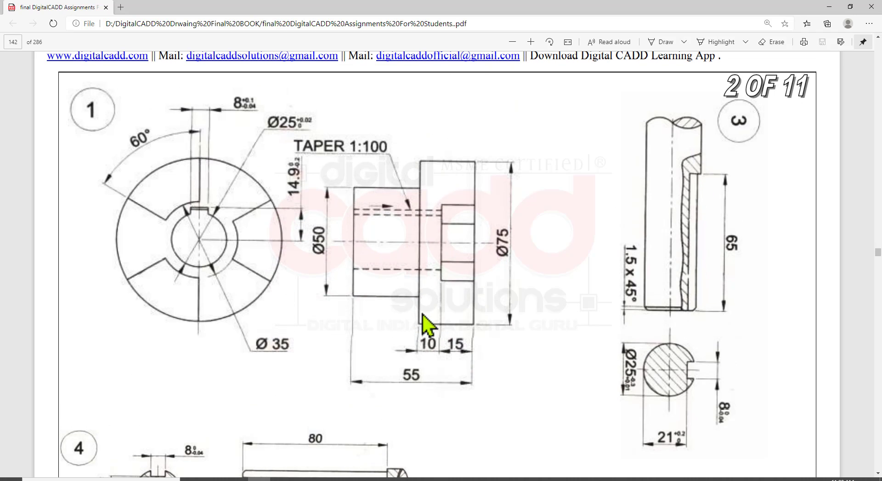
{"action": "scroll", "coordinate": [401, 325], "scroll_direction": "down", "scroll_amount": 3}
{"action": "scroll", "coordinate": [615, 198], "scroll_direction": "up", "scroll_amount": 2}
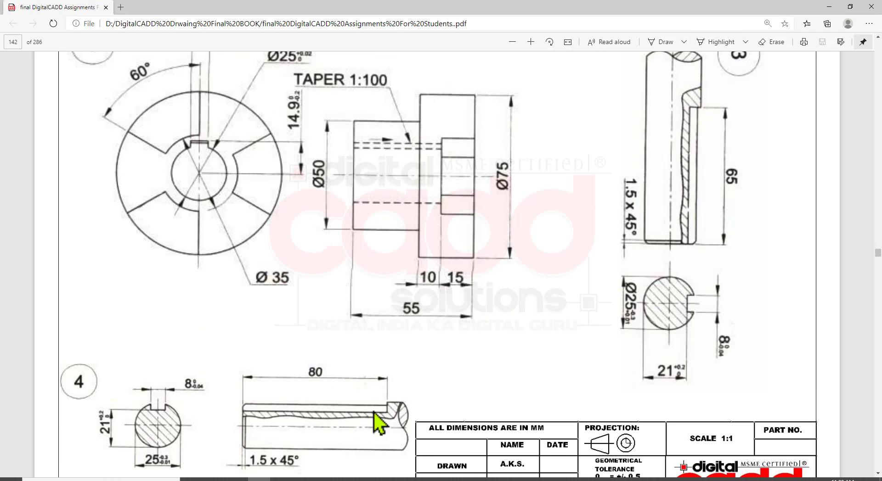
{"action": "left_click", "coordinate": [416, 479]}
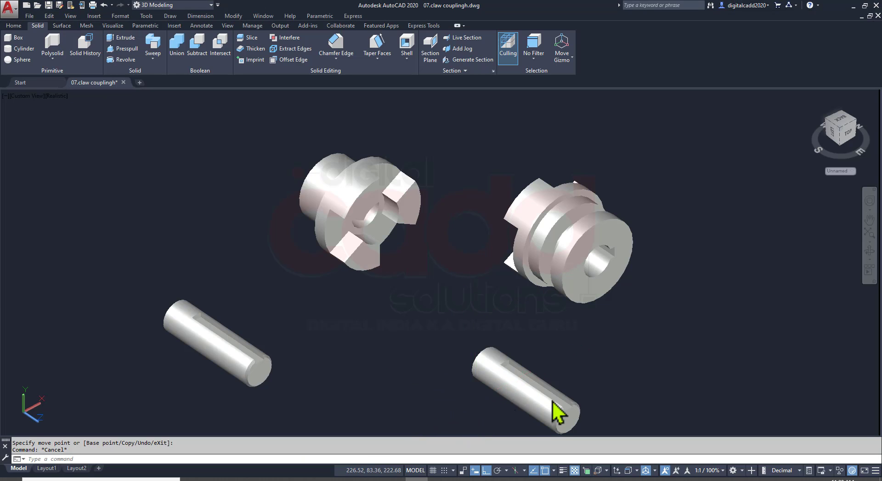
{"action": "middle_click_drag", "start_coordinate": [552, 401], "coordinate": [631, 384], "text": "shift"}
{"action": "scroll", "coordinate": [771, 234], "scroll_direction": "up", "scroll_amount": 3}
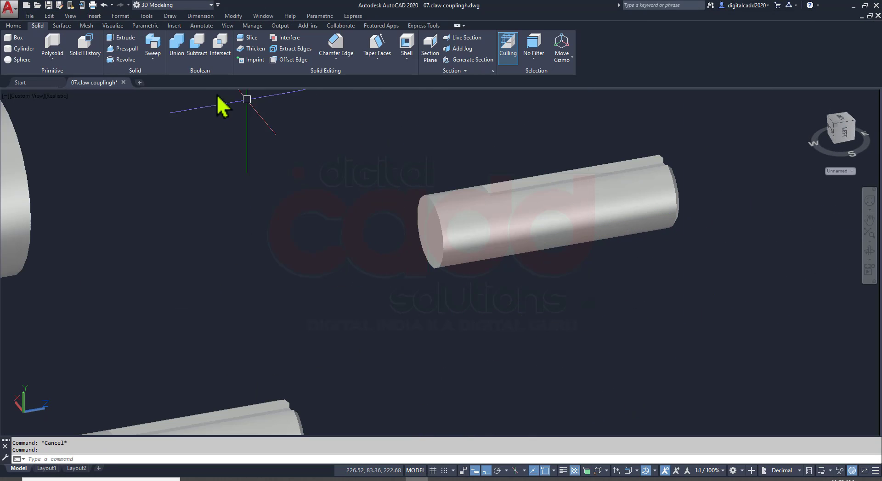
{"action": "left_click", "coordinate": [123, 49]}
{"action": "left_click", "coordinate": [437, 246]}
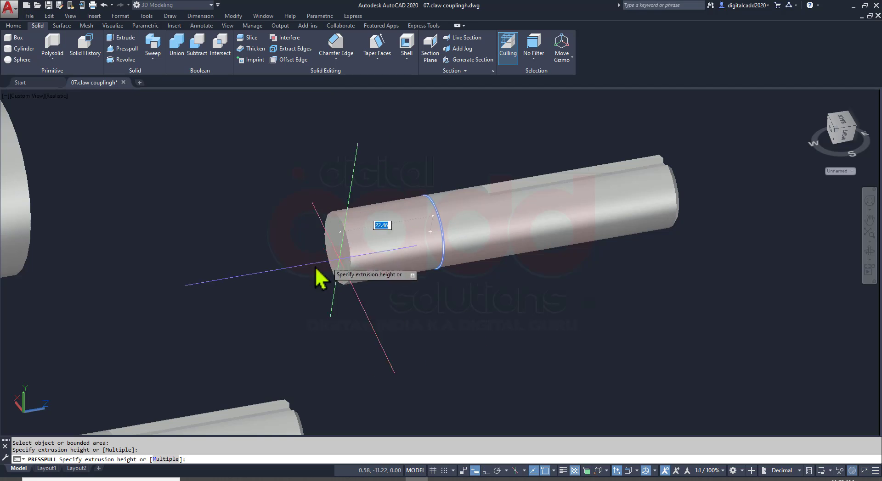
{"action": "type", "text": "15"}
{"action": "key", "text": "Return"}
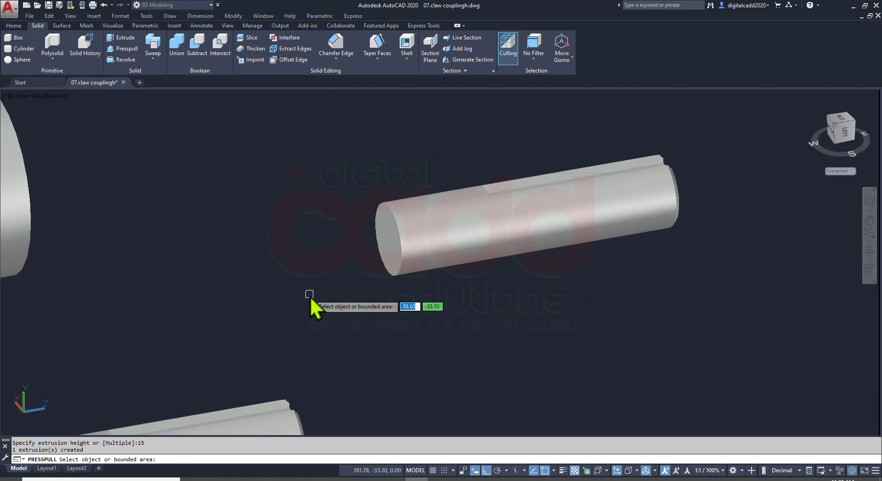
{"action": "key", "text": "Return"}
Recheck the keyway dimensions in the PDF, lengthen the copied shaft's keyway by presspulling its closed end face 15 mm, and save the drawing
{"action": "middle_click_drag", "start_coordinate": [469, 304], "coordinate": [361, 365], "text": "shift"}
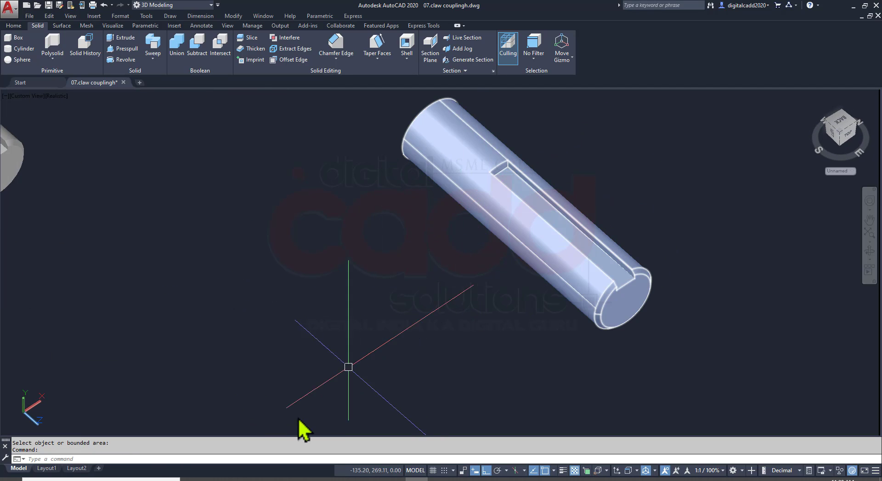
{"action": "left_click", "coordinate": [261, 479]}
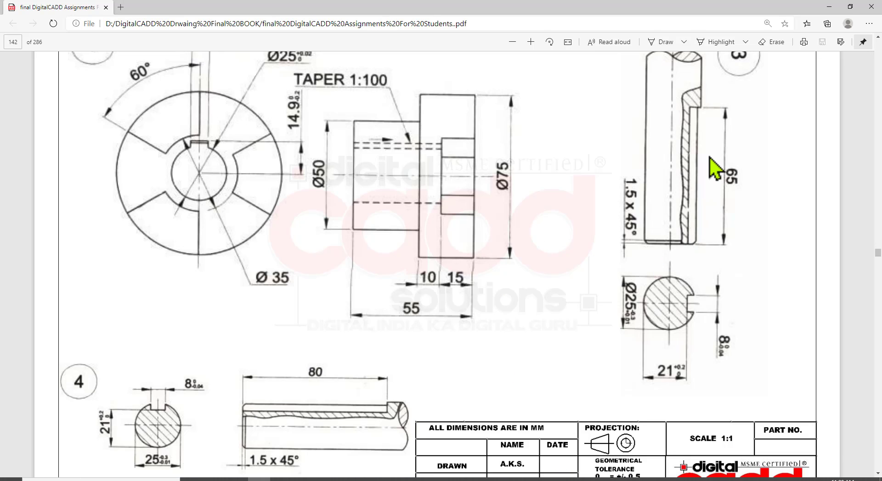
{"action": "left_click", "coordinate": [416, 479]}
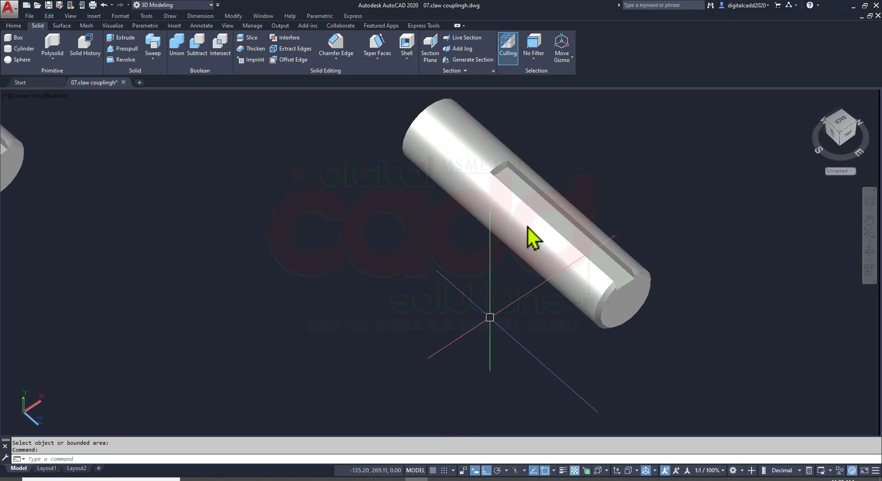
{"action": "middle_click_drag", "start_coordinate": [523, 181], "coordinate": [421, 284]}
{"action": "scroll", "coordinate": [413, 258], "scroll_direction": "up", "scroll_amount": 3}
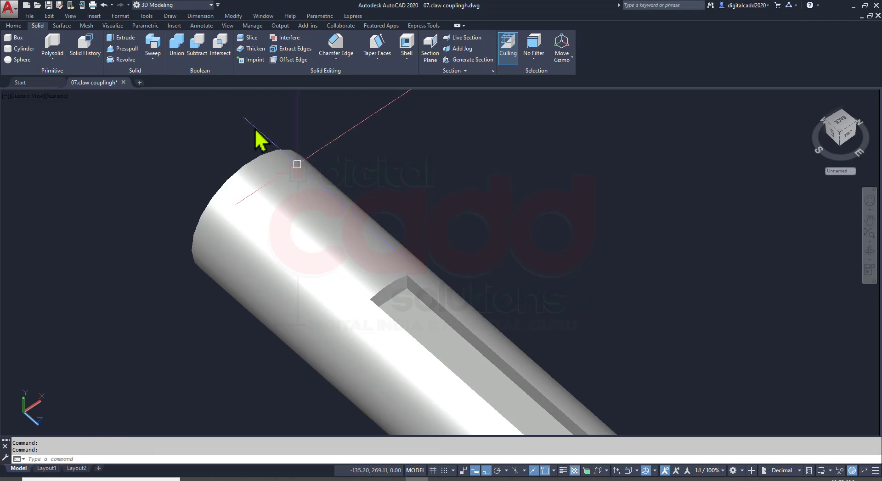
{"action": "left_click", "coordinate": [126, 49]}
{"action": "scroll", "coordinate": [369, 285], "scroll_direction": "up", "scroll_amount": 3}
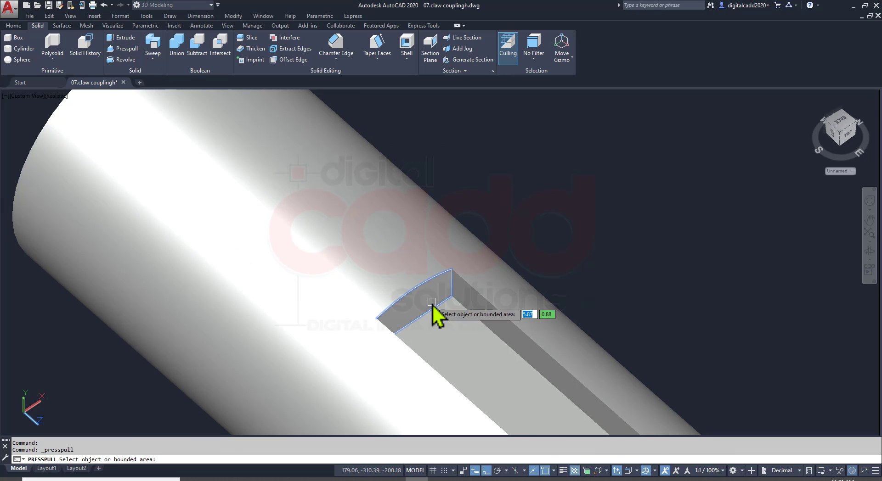
{"action": "left_click", "coordinate": [432, 303]}
{"action": "scroll", "coordinate": [445, 307], "scroll_direction": "down", "scroll_amount": 4}
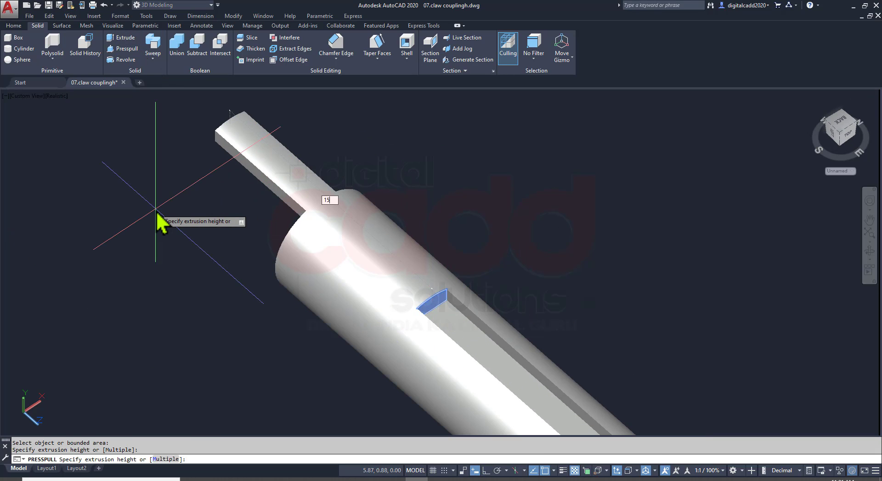
{"action": "key", "text": "Return"}
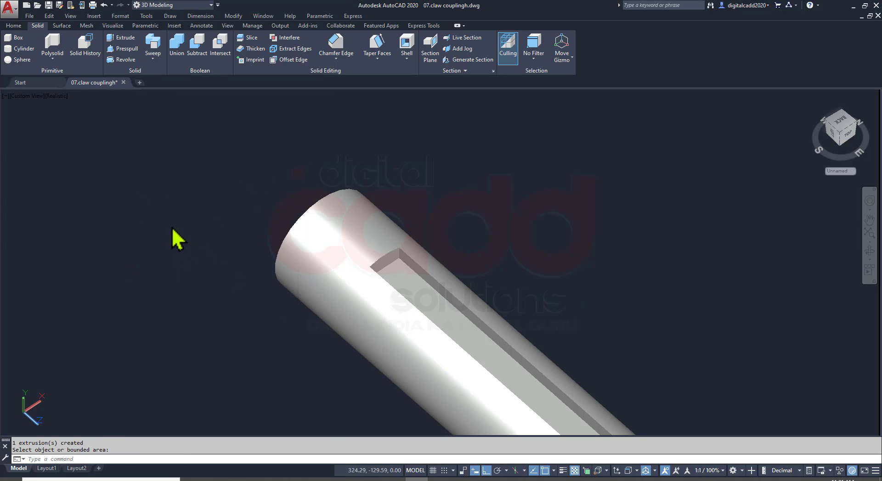
{"action": "key", "text": "ctrl+s"}
{"action": "middle_click_drag", "start_coordinate": [437, 303], "coordinate": [236, 159]}
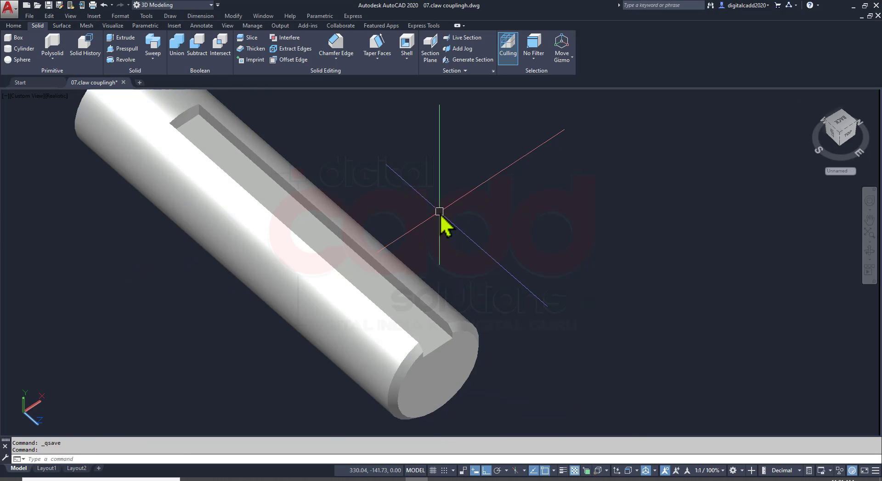
Measure the keyway's length on the copied shaft between the chamfered end and the closed end, in both directions
{"action": "middle_click_drag", "start_coordinate": [440, 212], "coordinate": [445, 232]}
{"action": "type", "text": "DI"}
{"action": "key", "text": "Return"}
{"action": "scroll", "coordinate": [464, 365], "scroll_direction": "up", "scroll_amount": 3}
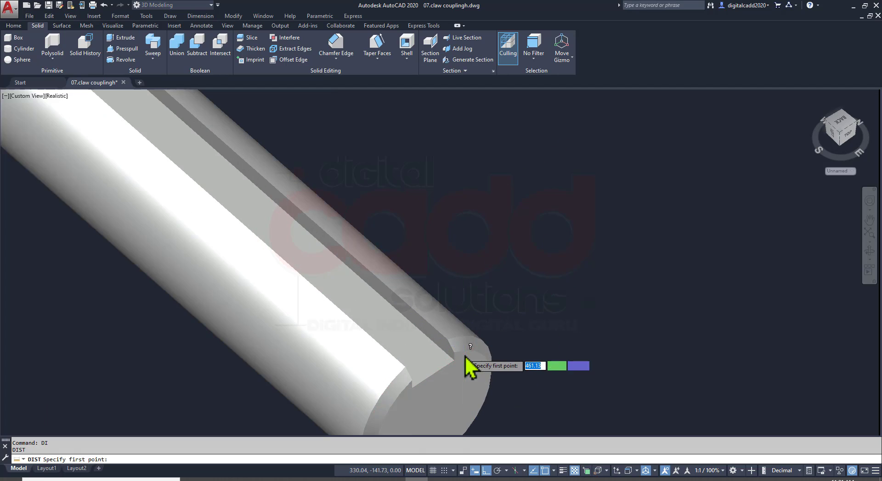
{"action": "scroll", "coordinate": [450, 372], "scroll_direction": "down", "scroll_amount": 5}
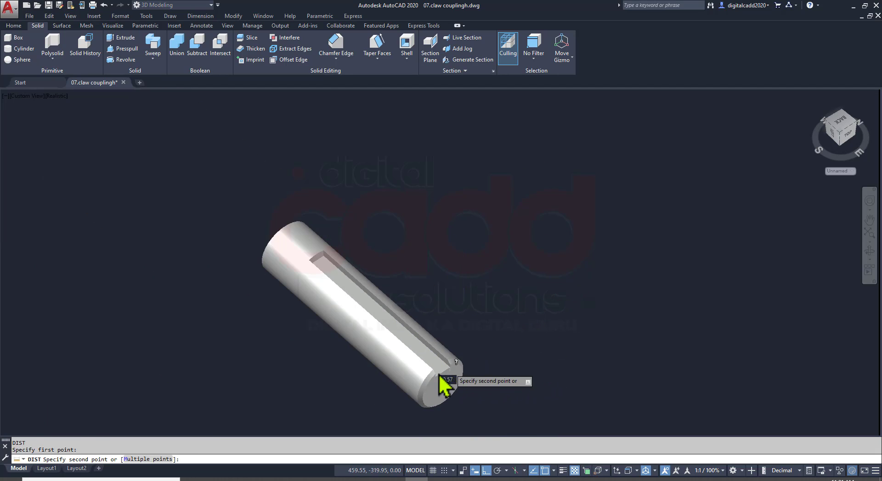
{"action": "scroll", "coordinate": [393, 285], "scroll_direction": "up", "scroll_amount": 5}
{"action": "left_click", "coordinate": [380, 269]}
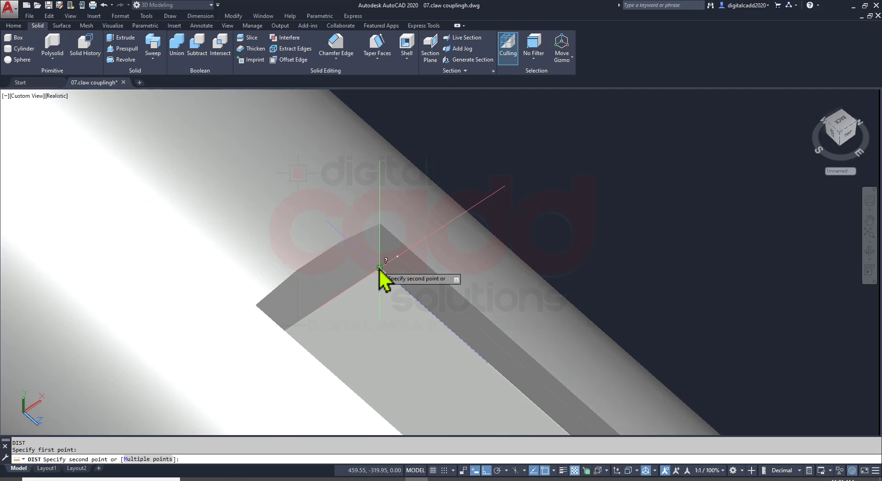
{"action": "left_click", "coordinate": [381, 271]}
{"action": "scroll", "coordinate": [501, 215], "scroll_direction": "down", "scroll_amount": 8}
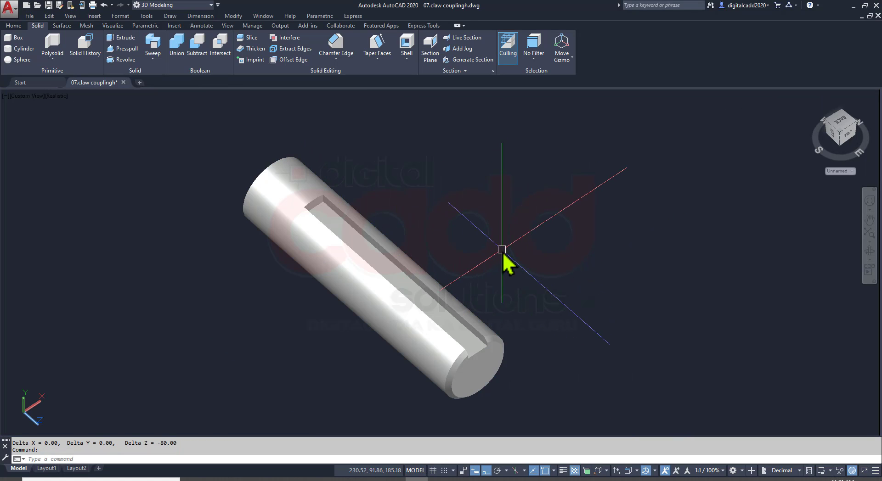
{"action": "type", "text": "DI"}
{"action": "key", "text": "Return"}
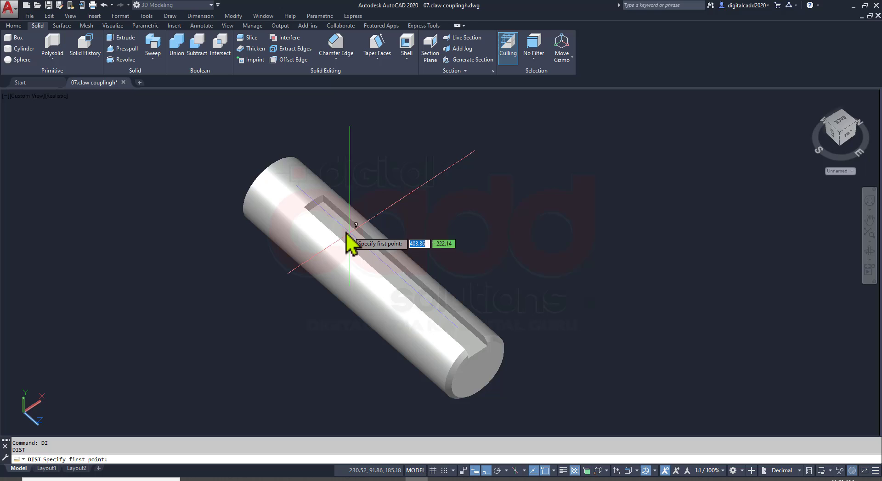
{"action": "left_click", "coordinate": [323, 202]}
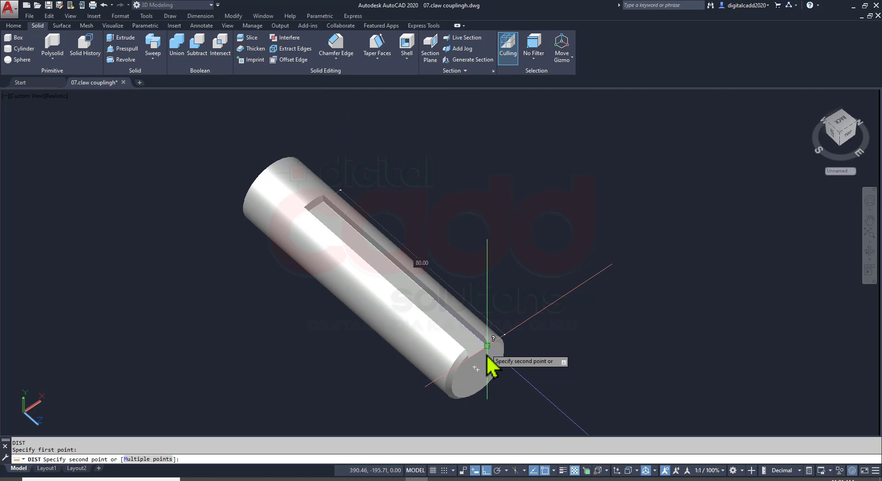
{"action": "key", "text": "Escape"}
Measure the keyway's length on the original shaft from its closed end to the chamfered end
{"action": "scroll", "coordinate": [460, 312], "scroll_direction": "down", "scroll_amount": 6}
{"action": "scroll", "coordinate": [317, 248], "scroll_direction": "up", "scroll_amount": 7}
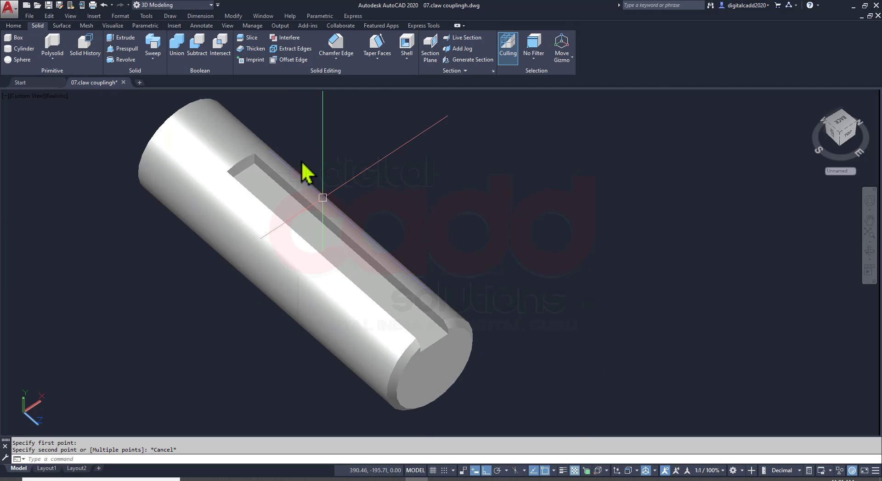
{"action": "scroll", "coordinate": [303, 174], "scroll_direction": "up", "scroll_amount": 5}
{"action": "key", "text": "Return"}
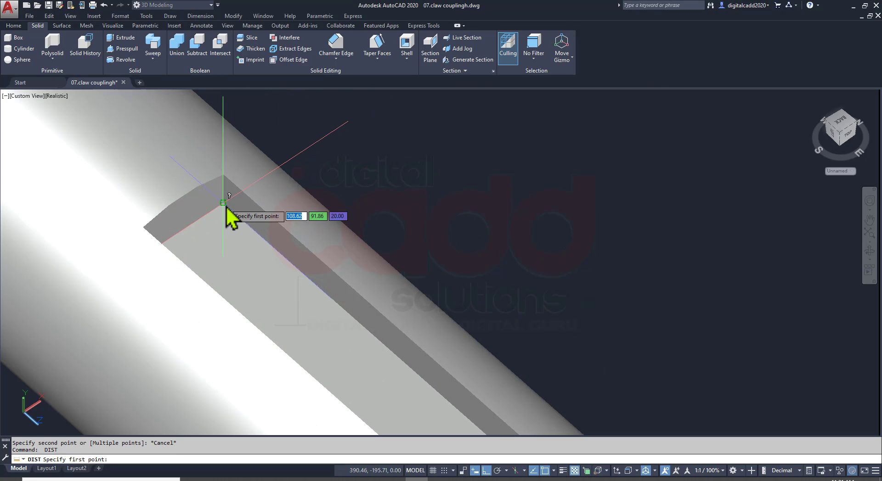
{"action": "left_click", "coordinate": [223, 202]}
{"action": "scroll", "coordinate": [423, 388], "scroll_direction": "down", "scroll_amount": 3}
{"action": "scroll", "coordinate": [469, 416], "scroll_direction": "up", "scroll_amount": 3}
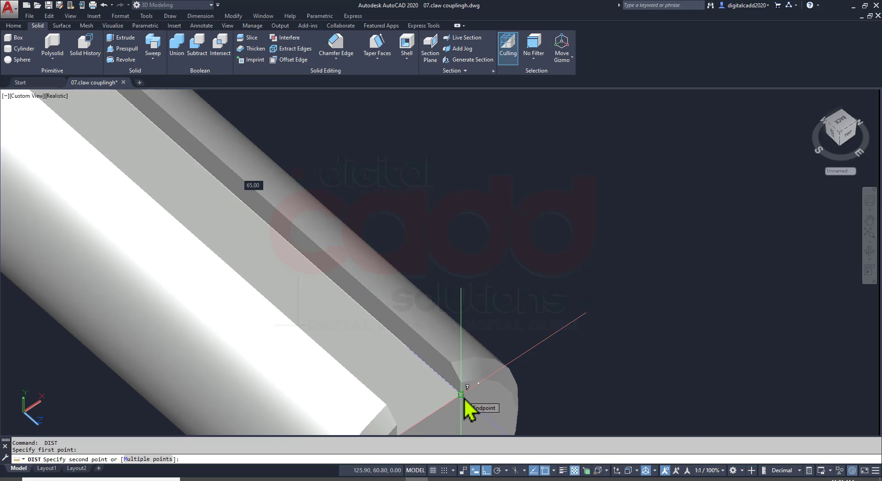
{"action": "key", "text": "Escape"}
{"action": "scroll", "coordinate": [430, 306], "scroll_direction": "down", "scroll_amount": 5}
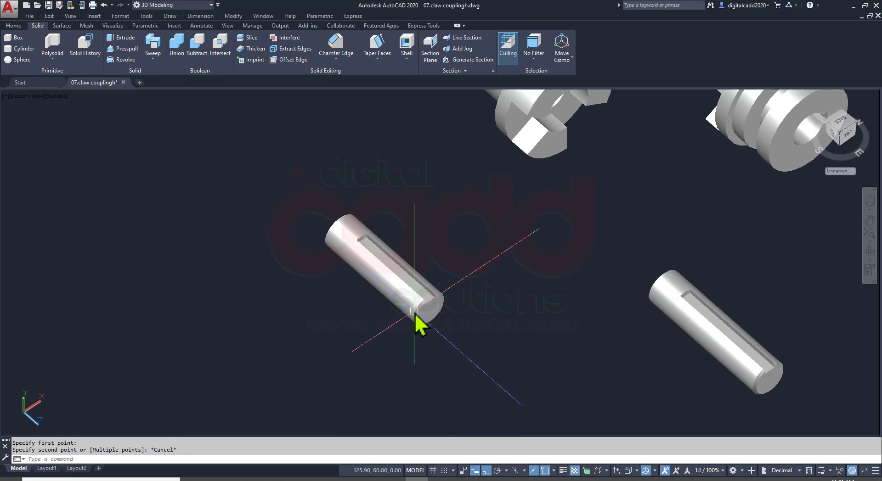
Save the drawing with both shafts and switch to the assignment PDF
{"action": "middle_click_drag", "start_coordinate": [583, 305], "coordinate": [325, 262]}
{"action": "key", "text": "ctrl+s"}
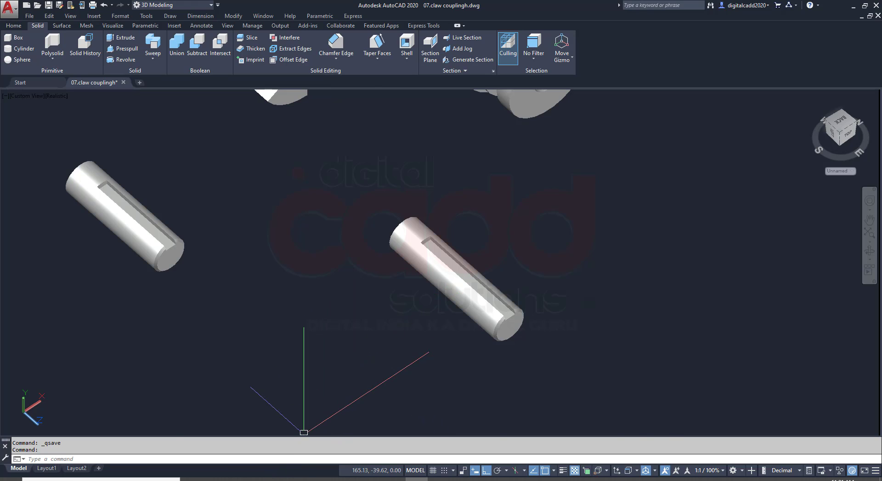
{"action": "left_click", "coordinate": [259, 479]}
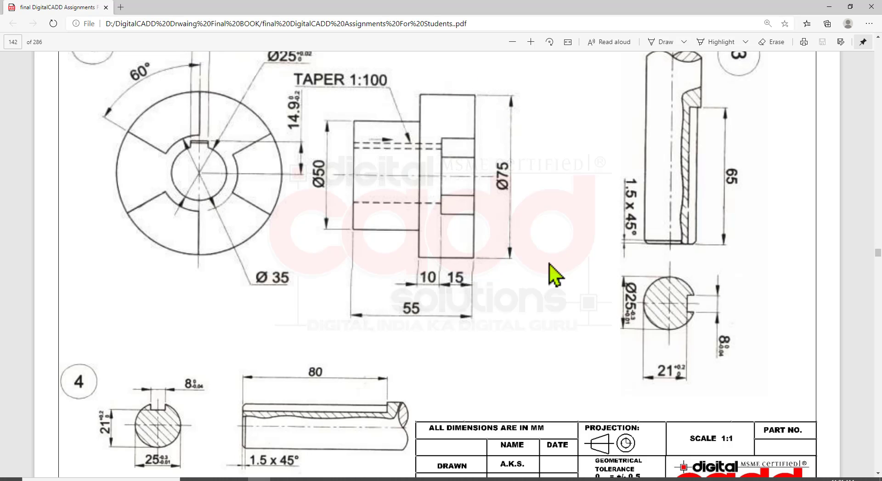
Look up the dimensions of parts 5 and 6 on the next page of the assignment PDF
{"action": "scroll", "coordinate": [551, 276], "scroll_direction": "up", "scroll_amount": 2}
{"action": "scroll", "coordinate": [558, 276], "scroll_direction": "down", "scroll_amount": 3}
{"action": "scroll", "coordinate": [468, 280], "scroll_direction": "down", "scroll_amount": 10}
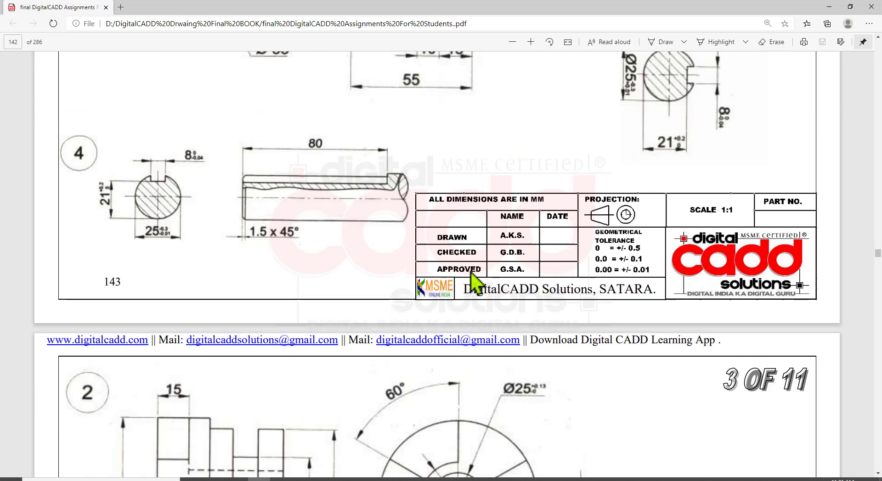
{"action": "scroll", "coordinate": [478, 281], "scroll_direction": "down", "scroll_amount": 2}
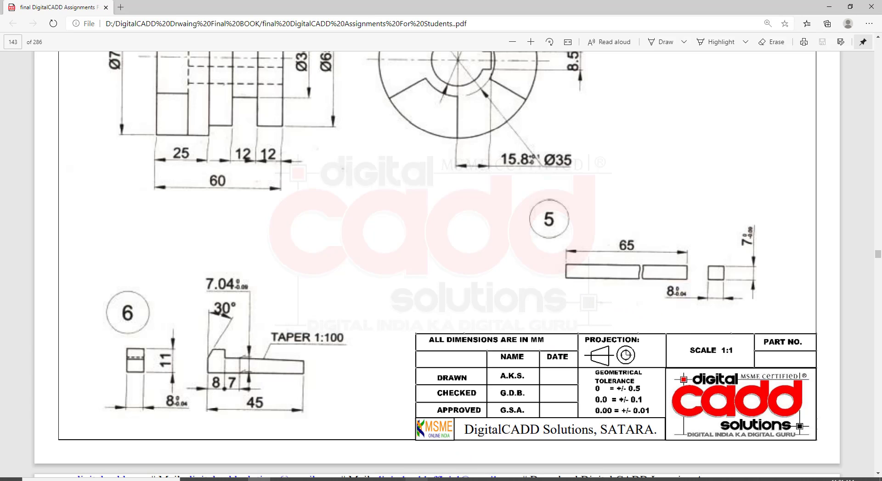
Switch back to AutoCAD, reset the UCS to World and set the SE Isometric view
{"action": "left_click", "coordinate": [416, 480]}
{"action": "middle_click_drag", "start_coordinate": [564, 340], "coordinate": [404, 307]}
{"action": "middle_click_drag", "start_coordinate": [453, 330], "coordinate": [468, 324], "text": "shift"}
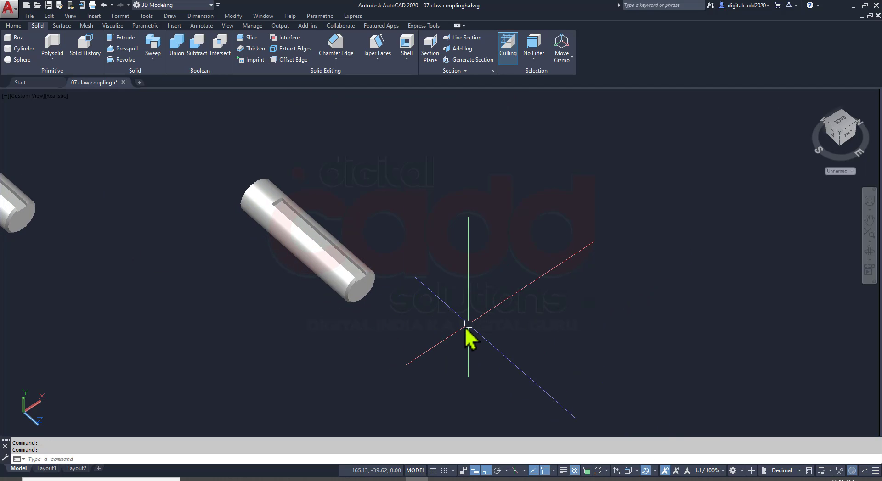
{"action": "type", "text": "UCs"}
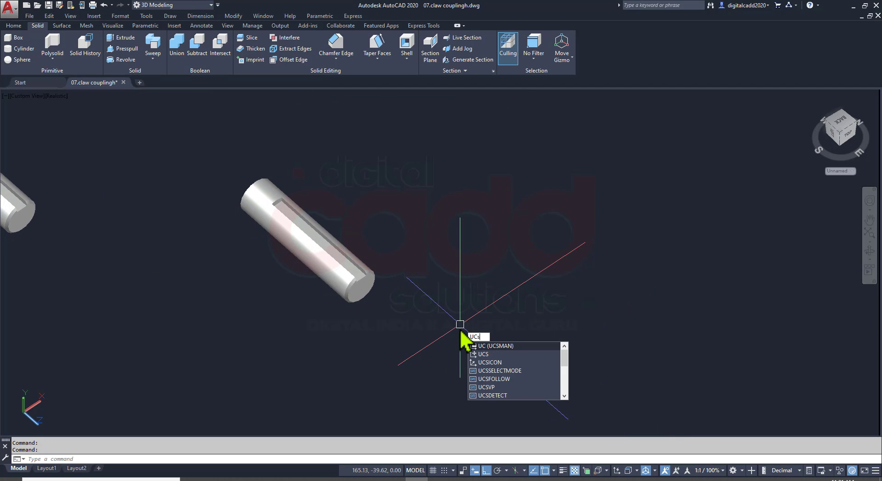
{"action": "key", "text": "Return"}
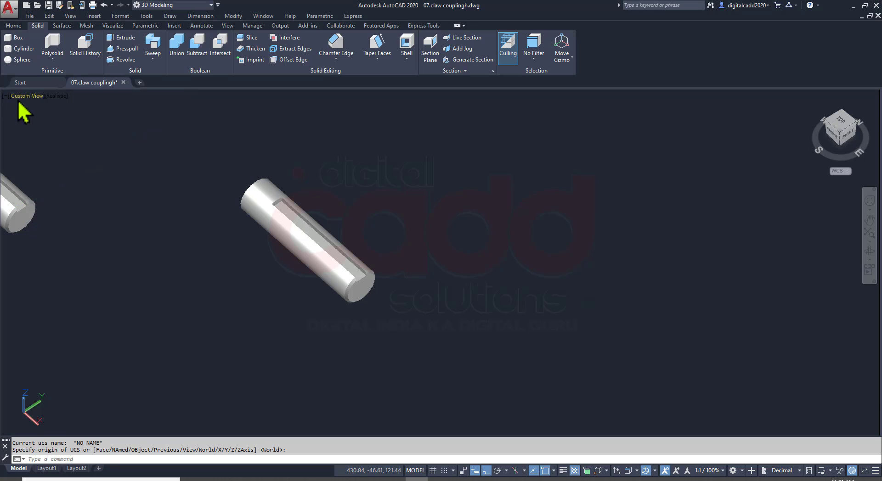
{"action": "left_click", "coordinate": [27, 96]}
{"action": "left_click", "coordinate": [52, 201]}
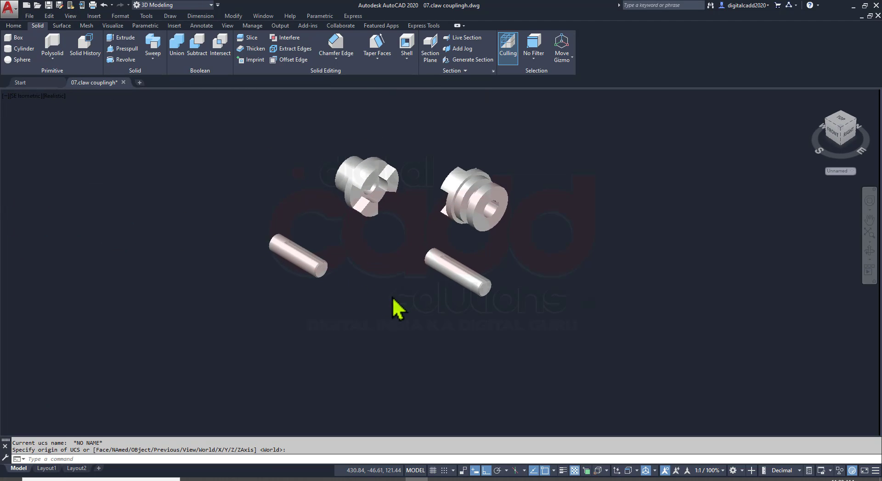
Model part 5 as a solid box 65 mm long, 8 mm wide and 7 mm high in the free space beside the shafts
{"action": "left_click", "coordinate": [14, 25]}
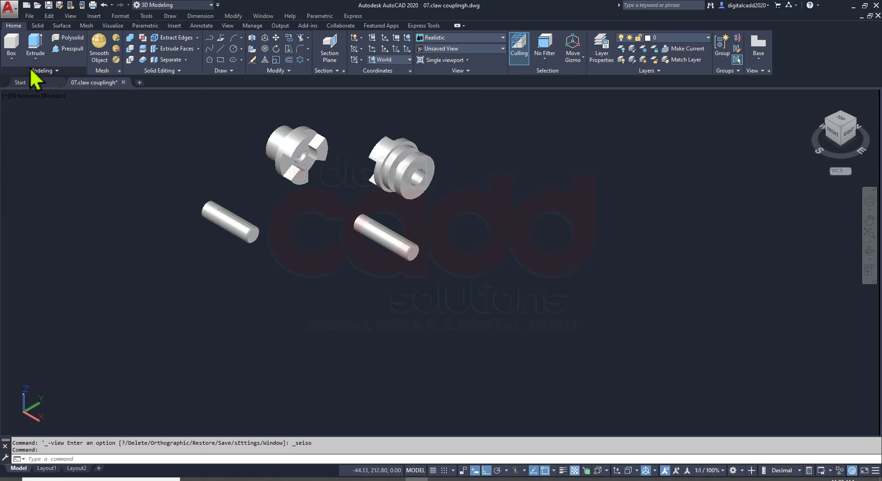
{"action": "left_click", "coordinate": [12, 59]}
{"action": "left_click", "coordinate": [15, 76]}
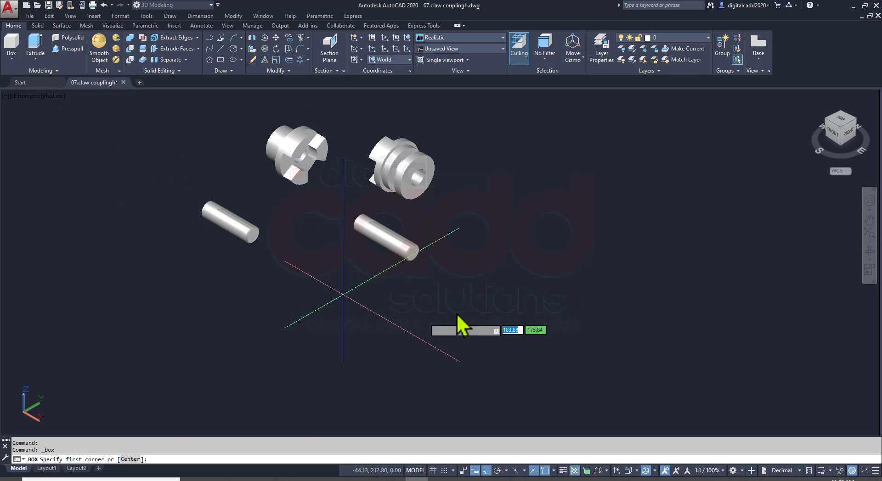
{"action": "left_click", "coordinate": [522, 243]}
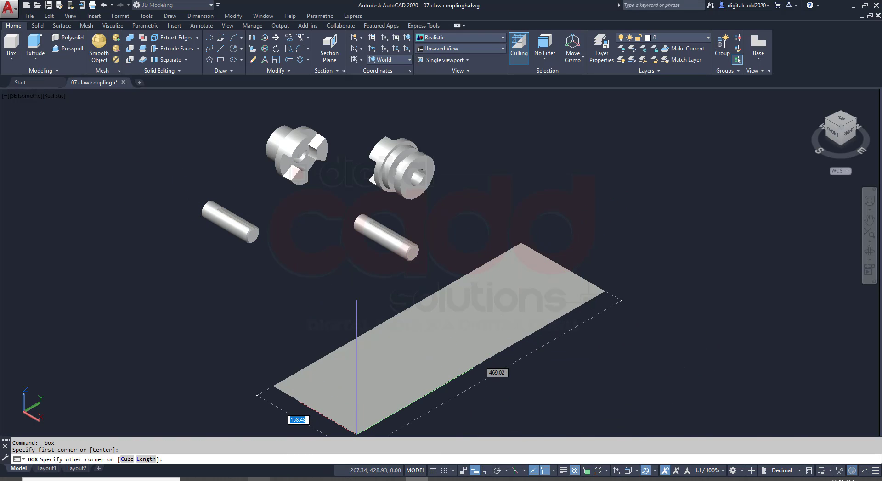
{"action": "key", "text": "alt+Tab"}
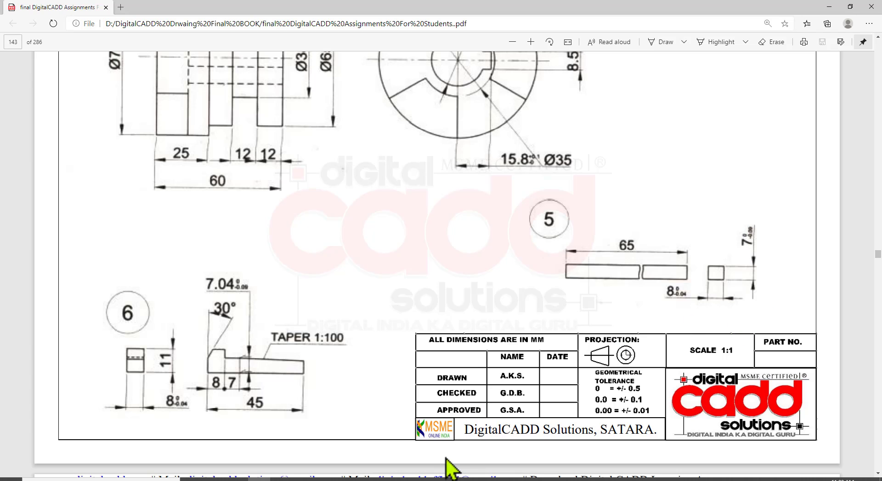
{"action": "key", "text": "alt+Tab"}
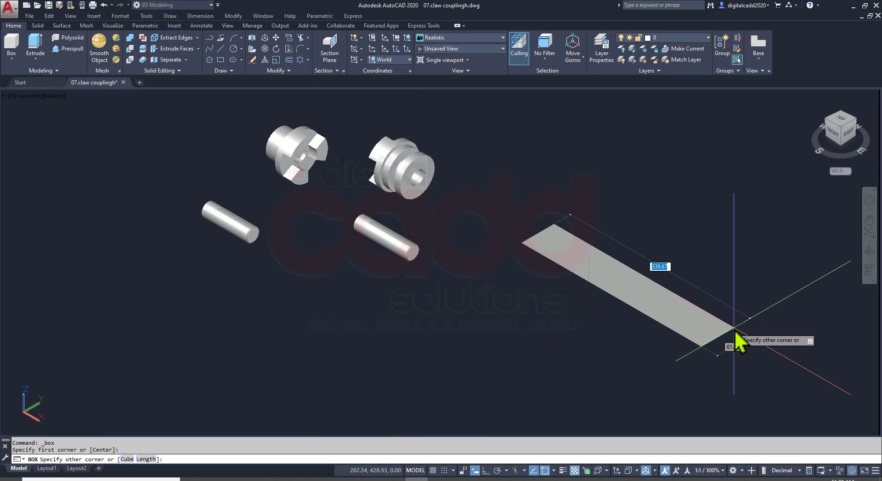
{"action": "type", "text": "65"}
{"action": "key", "text": "Tab"}
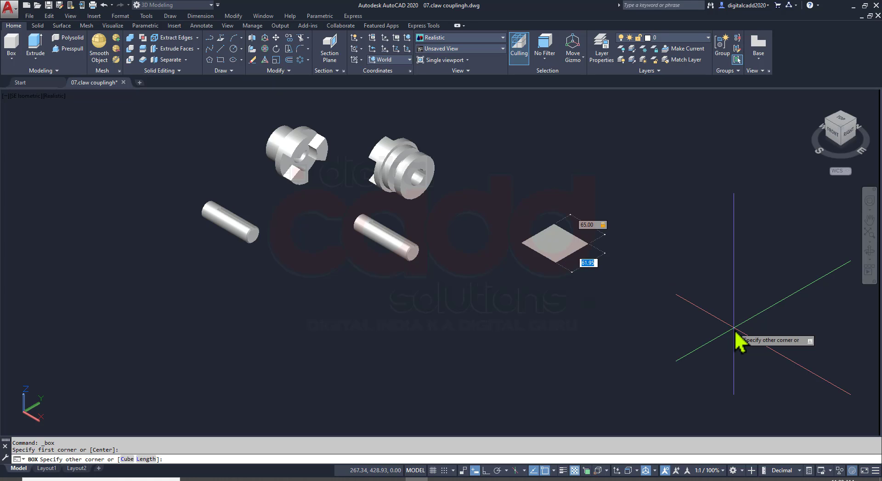
{"action": "type", "text": "8"}
{"action": "key", "text": "Return"}
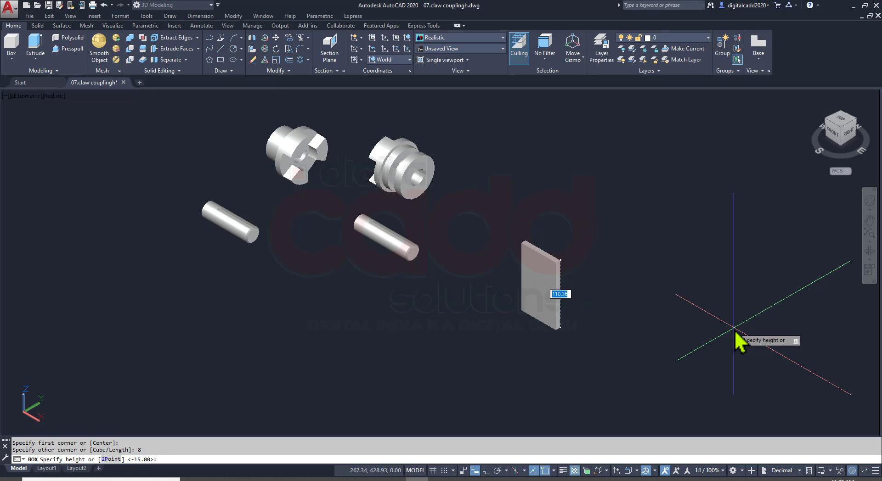
{"action": "key", "text": "Return"}
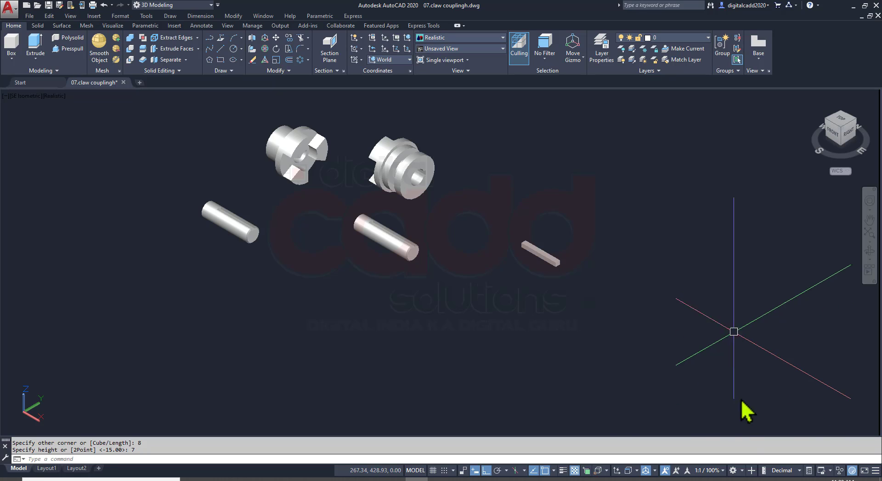
Save the drawing and check part 6's dimensions in the assignment PDF
{"action": "scroll", "coordinate": [547, 266], "scroll_direction": "up", "scroll_amount": 4}
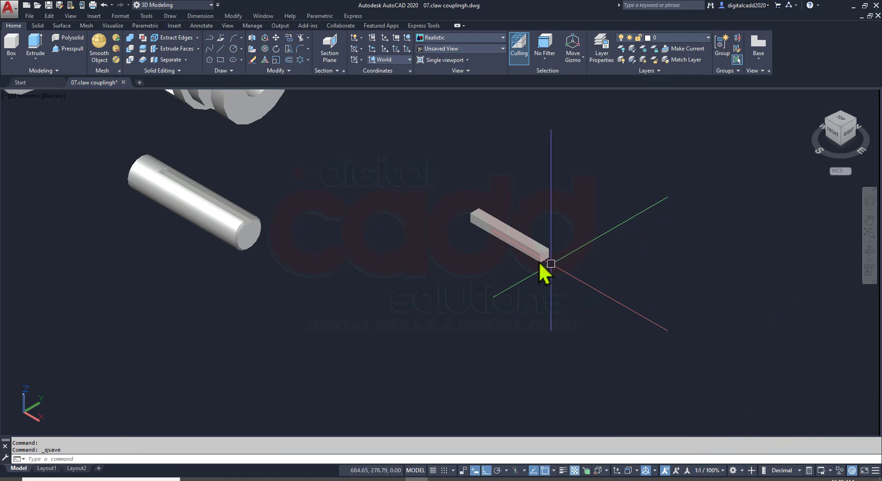
{"action": "key", "text": "ctrl+s"}
{"action": "scroll", "coordinate": [502, 237], "scroll_direction": "up", "scroll_amount": 2}
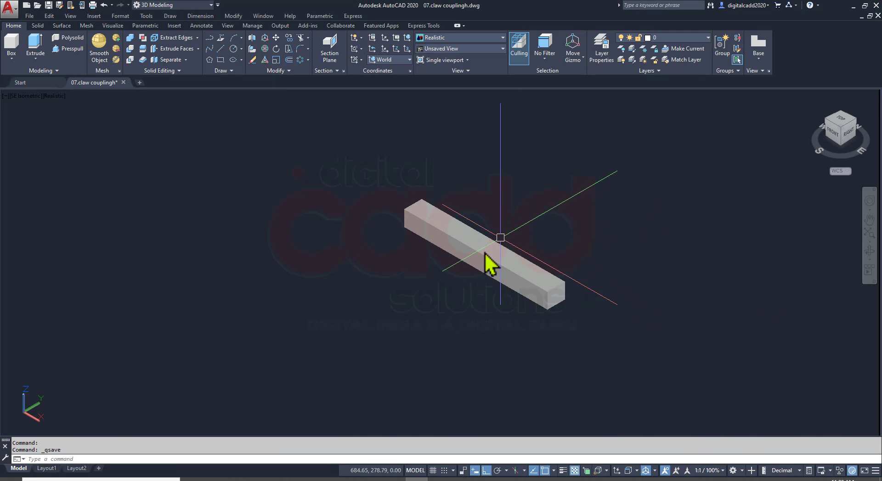
{"action": "scroll", "coordinate": [464, 275], "scroll_direction": "down", "scroll_amount": 3}
{"action": "key", "text": "alt+Tab"}
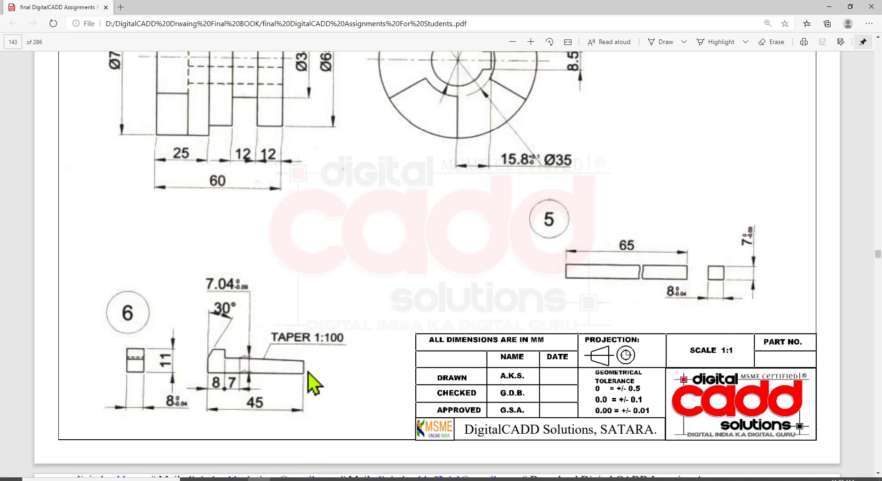
{"action": "scroll", "coordinate": [310, 388], "scroll_direction": "down", "scroll_amount": 2}
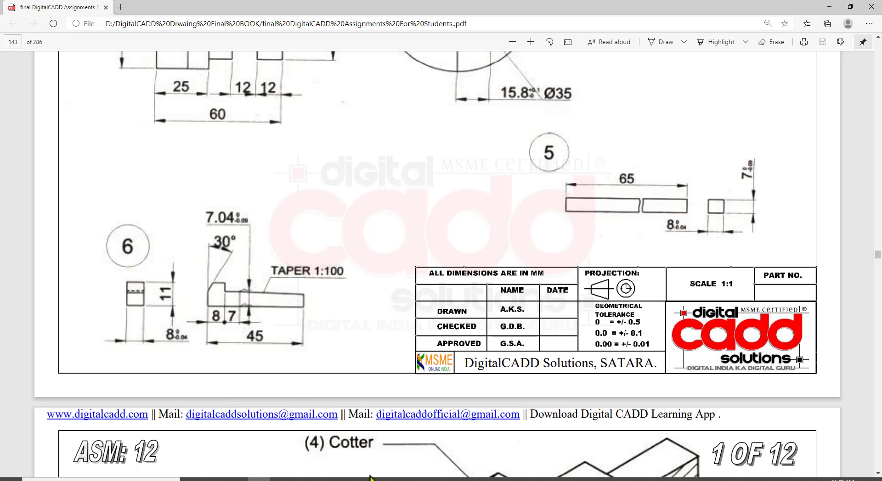
Return to AutoCAD and switch the model to the Front view
{"action": "left_click", "coordinate": [416, 480]}
{"action": "left_click", "coordinate": [21, 98]}
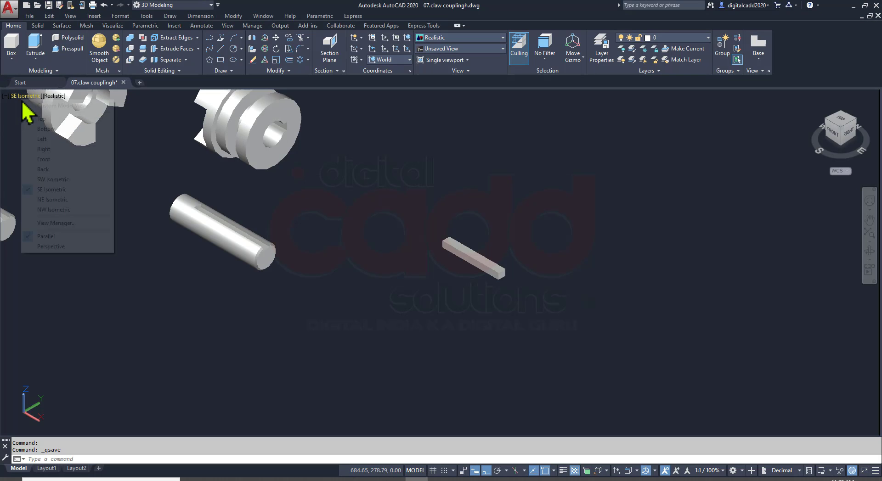
{"action": "left_click", "coordinate": [52, 140]}
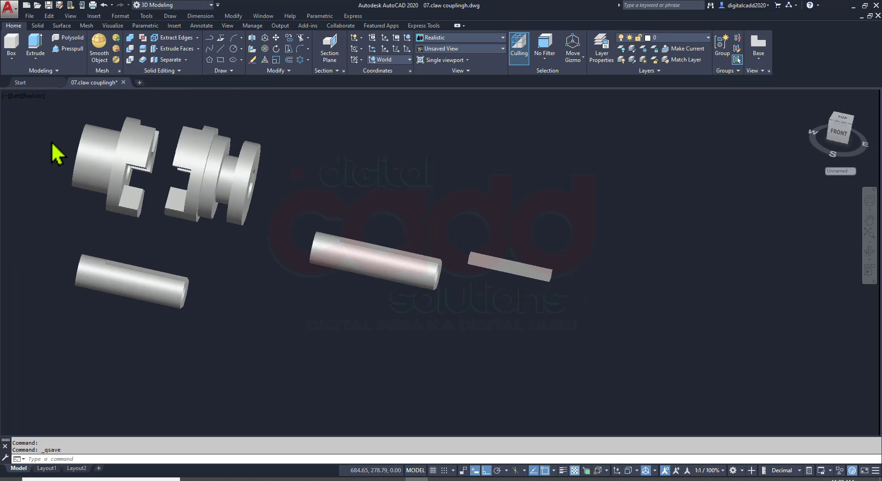
{"action": "left_click", "coordinate": [21, 96]}
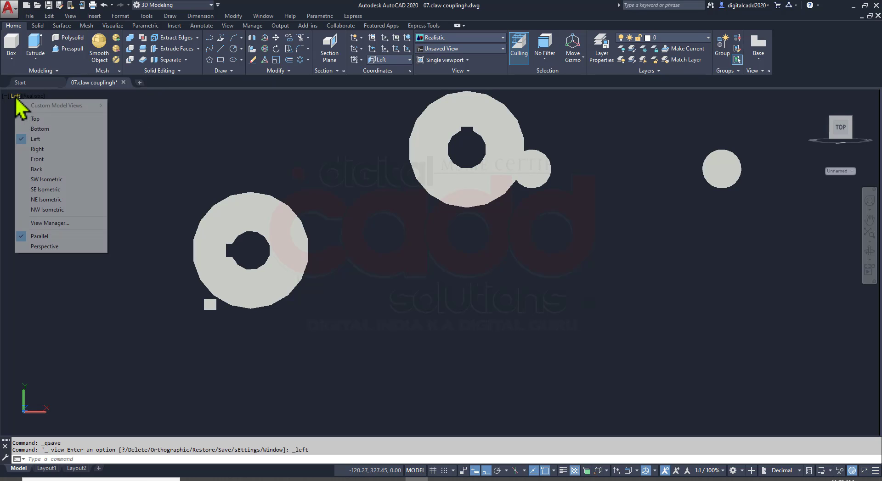
{"action": "left_click", "coordinate": [48, 159]}
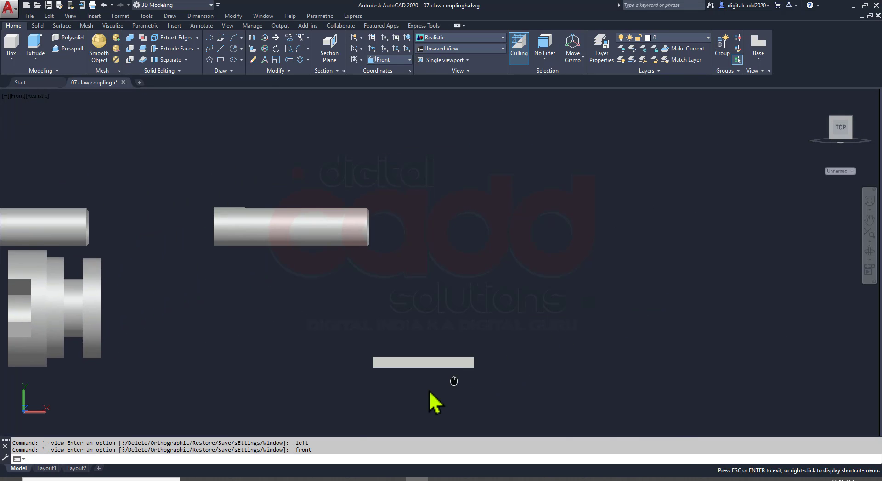
Recheck part 6 in the PDF and draw its 45 mm horizontal base line, running leftward in the free space beside the other parts
{"action": "left_click", "coordinate": [260, 479]}
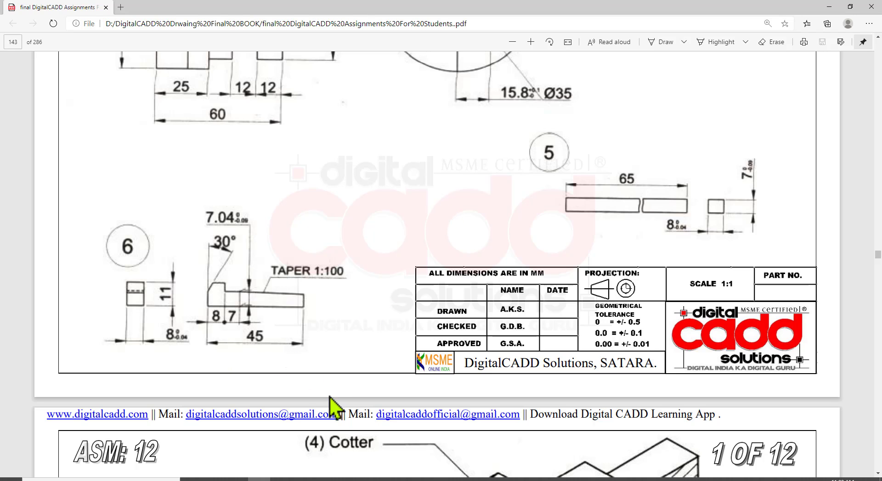
{"action": "left_click", "coordinate": [416, 479]}
{"action": "type", "text": "l"}
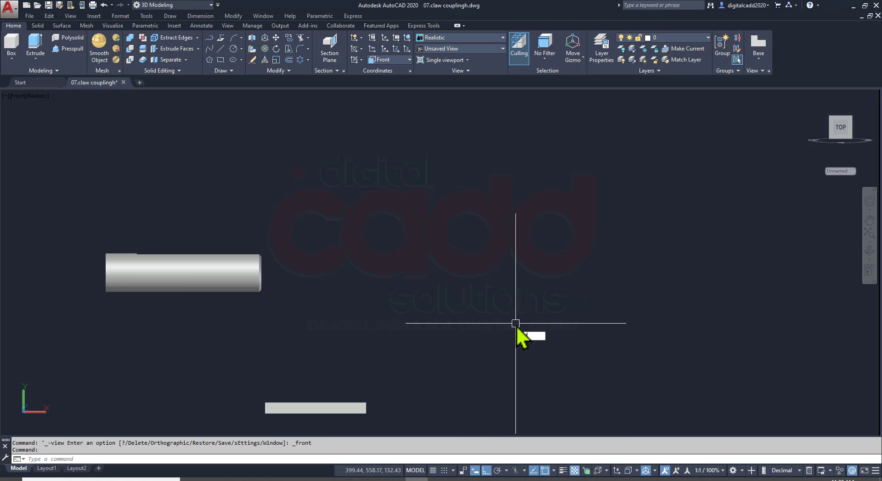
{"action": "key", "text": "Return"}
{"action": "left_click", "coordinate": [658, 309]}
{"action": "type", "text": "45"}
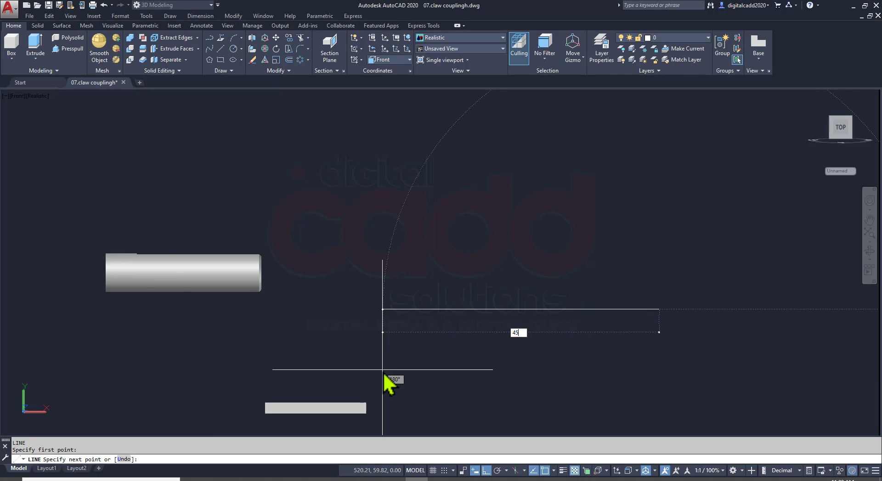
{"action": "key", "text": "Return"}
{"action": "middle_click_drag", "start_coordinate": [660, 345], "coordinate": [436, 362]}
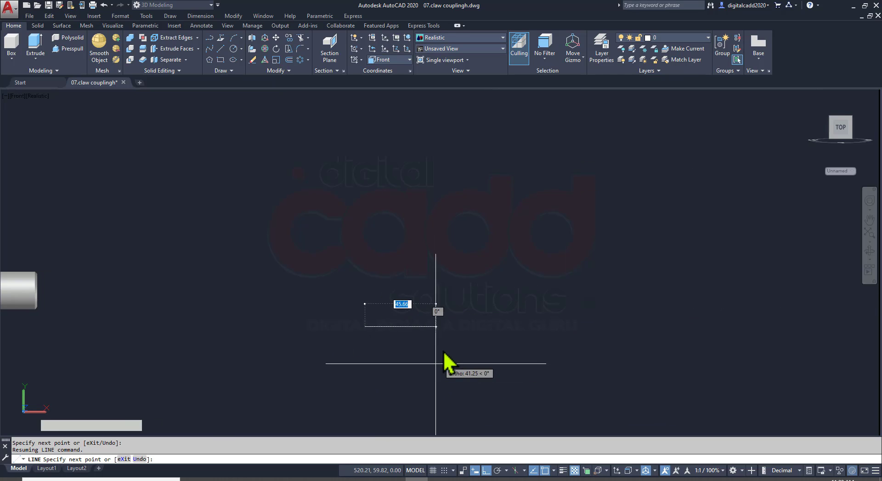
Continue part 6's outline with an 11 mm vertical line up from the base line's left end, checking the sizes in the PDF
{"action": "scroll", "coordinate": [436, 360], "scroll_direction": "up", "scroll_amount": 3}
{"action": "key", "text": "alt+Tab"}
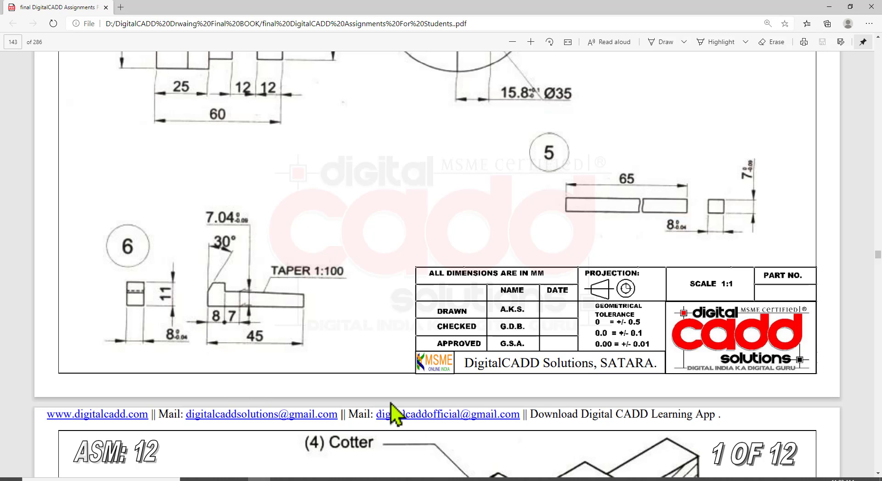
{"action": "key", "text": "alt+Tab"}
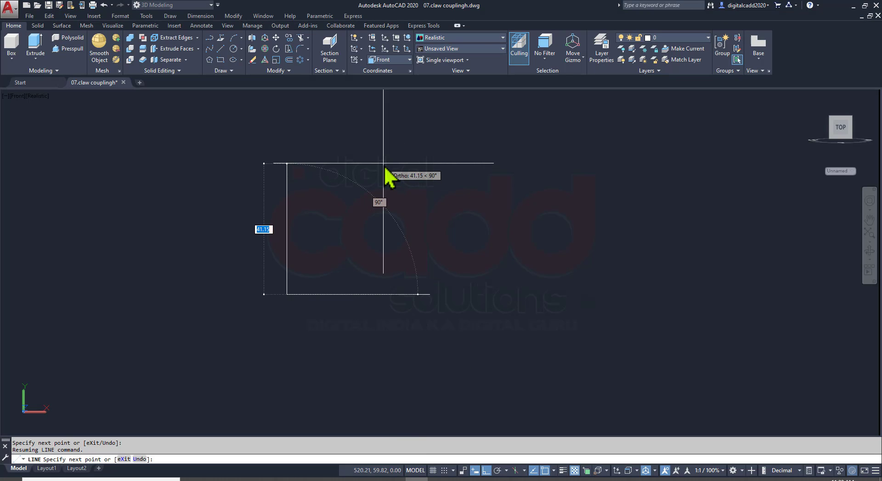
{"action": "type", "text": "11"}
{"action": "key", "text": "Return"}
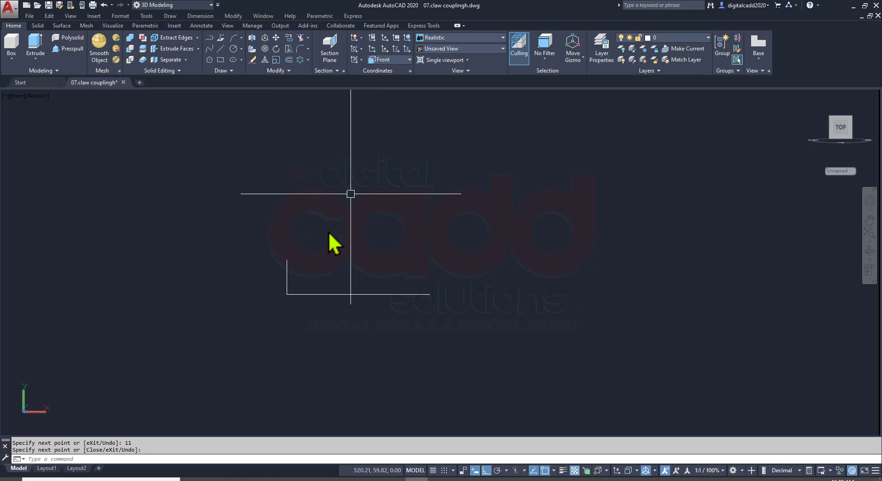
{"action": "key", "text": "alt+Tab"}
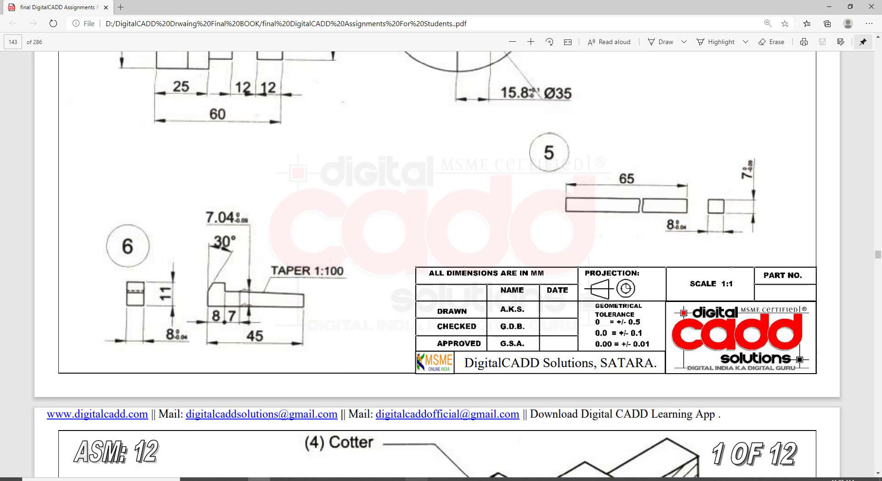
{"action": "key", "text": "alt+Tab"}
{"action": "key", "text": "Escape"}
{"action": "type", "text": "o"}
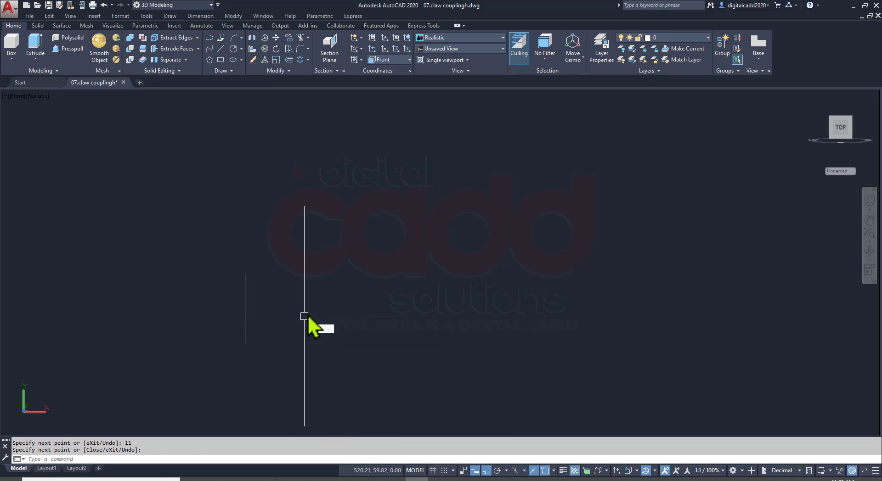
{"action": "key", "text": "Return"}
{"action": "type", "text": "8/"}
{"action": "key", "text": "Return"}
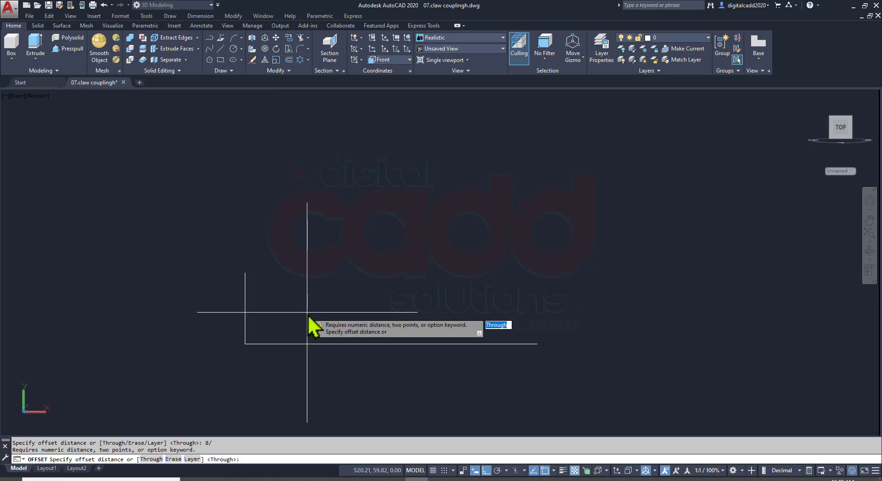
{"action": "key", "text": "Return"}
Offset the 11 mm vertical line at the outline's left end 8 mm inward along the base line
{"action": "key", "text": "Return"}
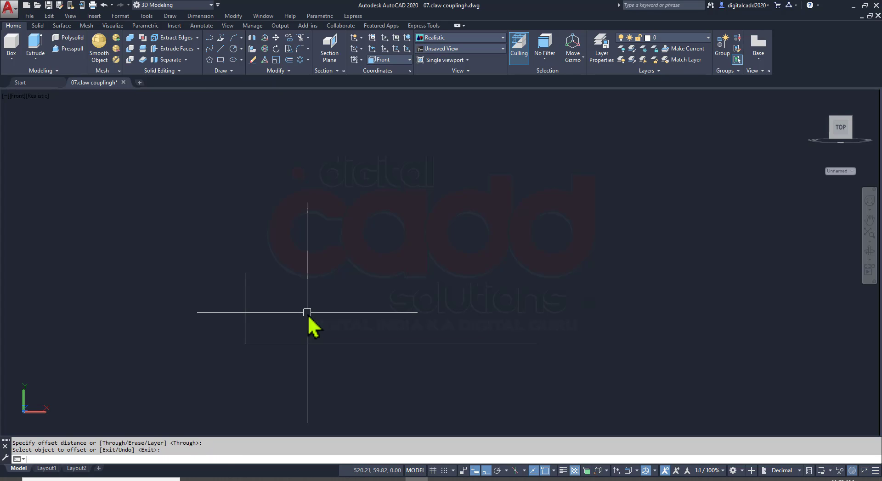
{"action": "key", "text": "Return"}
{"action": "key", "text": "Return"}
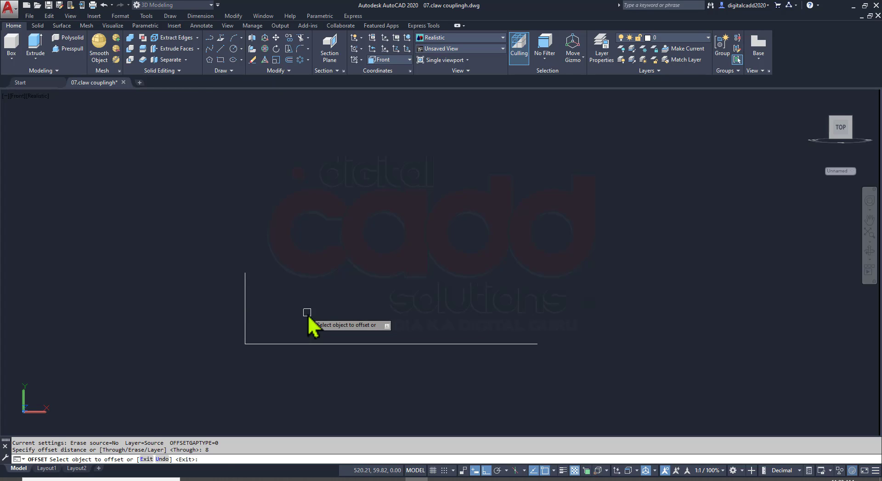
{"action": "left_click", "coordinate": [250, 282]}
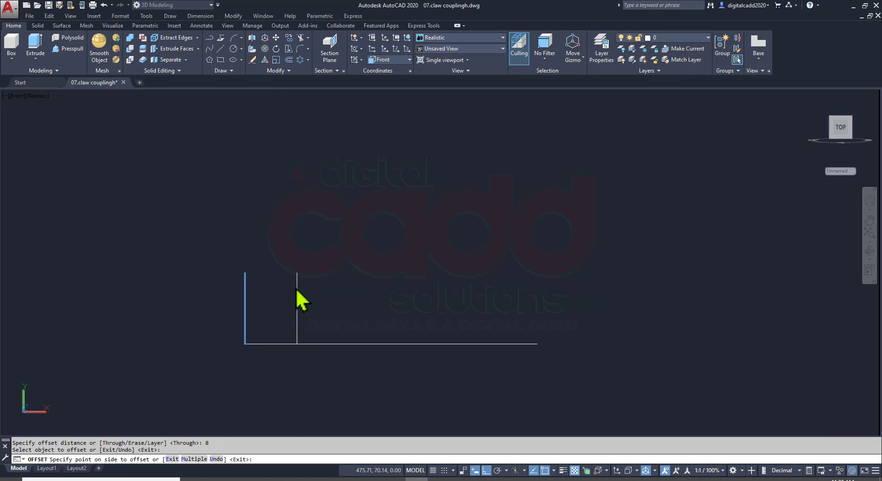
{"action": "left_click", "coordinate": [297, 292]}
Check the next length in the assignment PDF and offset the new vertical line a further 7 mm to the right
{"action": "key", "text": "alt+Tab"}
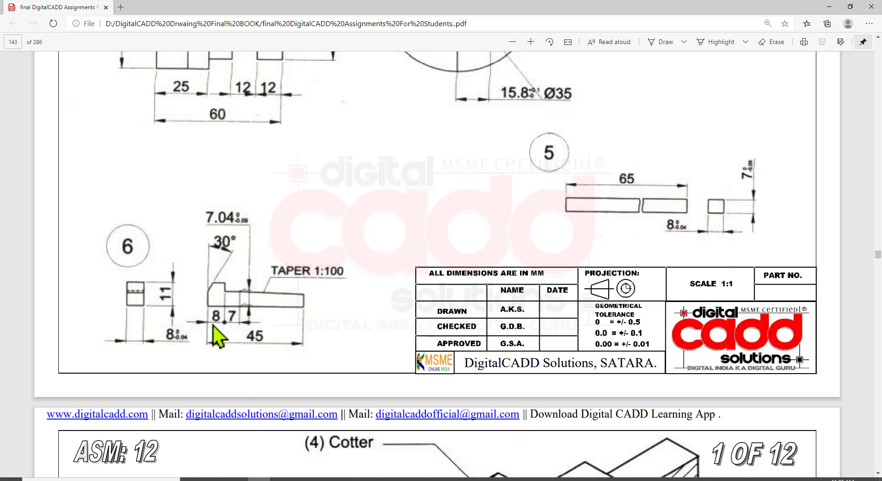
{"action": "key", "text": "alt+Tab"}
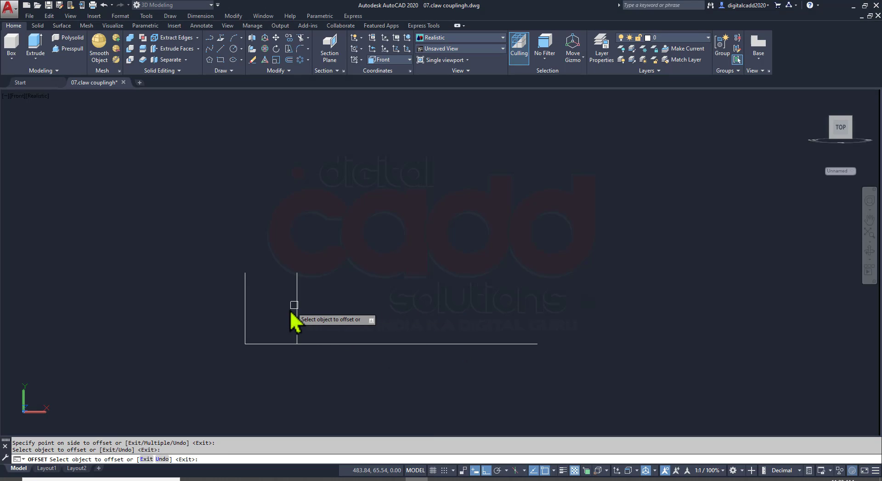
{"action": "left_click", "coordinate": [294, 304]}
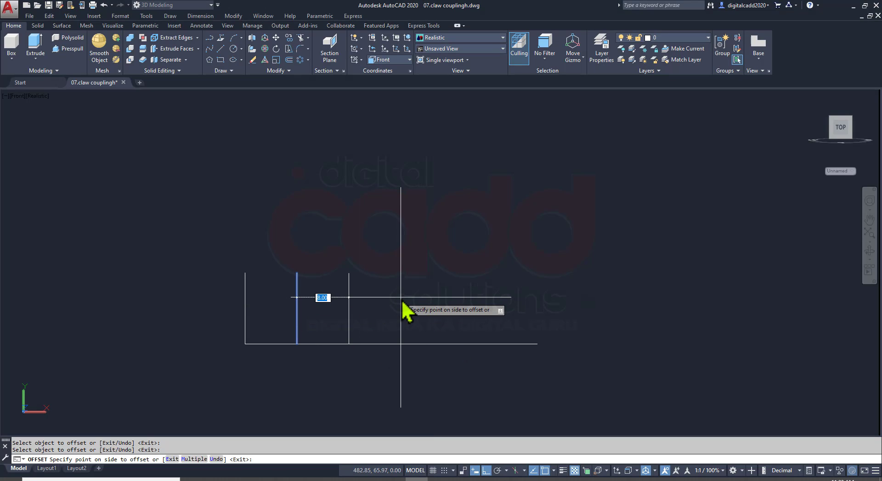
{"action": "type", "text": "7"}
{"action": "key", "text": "Return"}
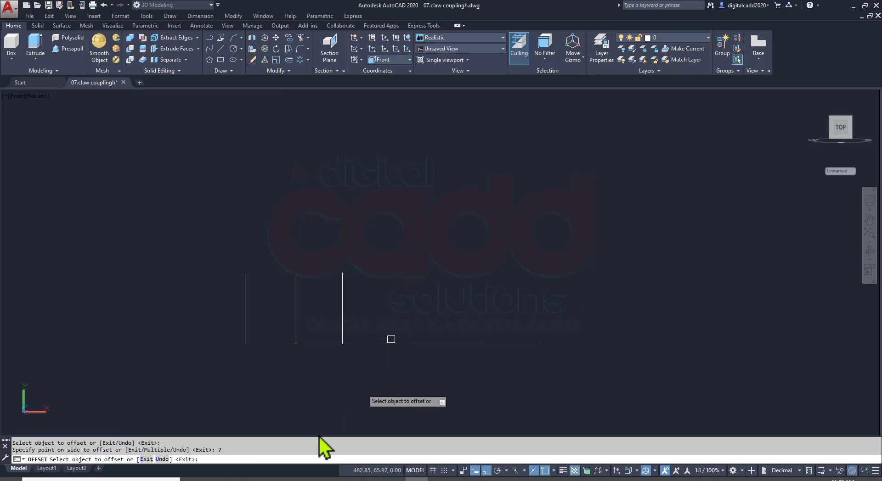
Check the shank height in the PDF and offset the base line 7.04 mm upward
{"action": "left_click", "coordinate": [265, 478]}
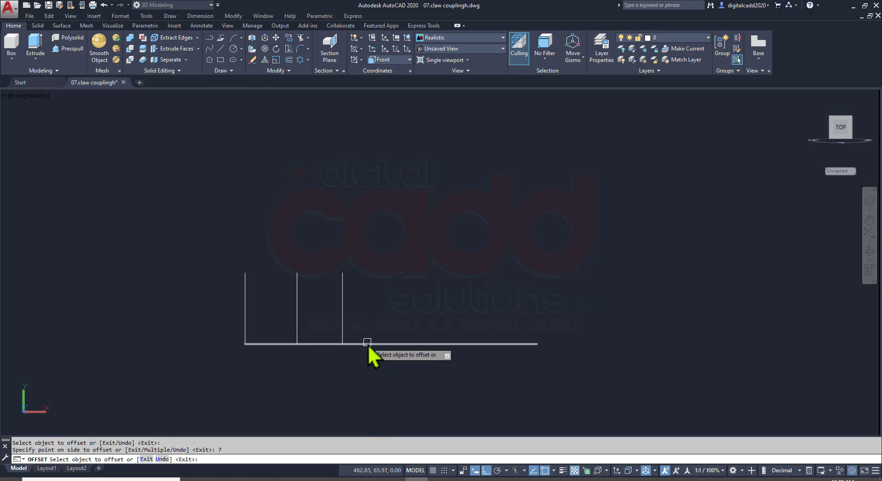
{"action": "left_click", "coordinate": [368, 344]}
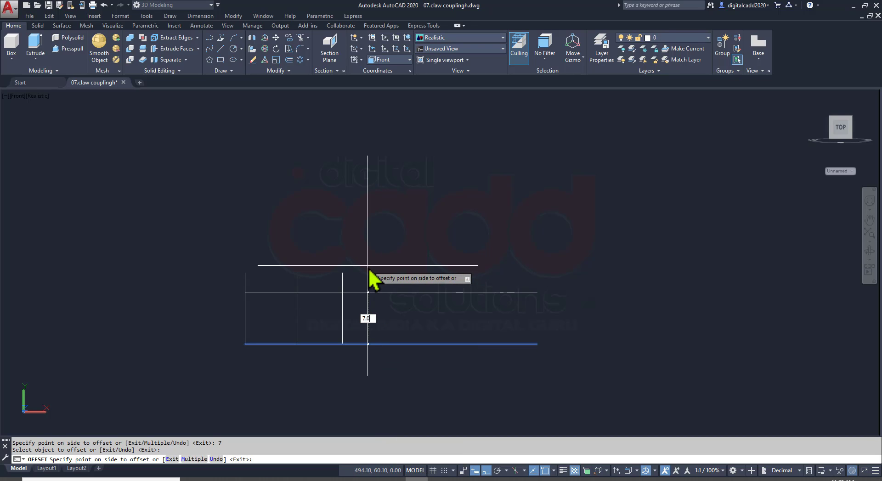
{"action": "key", "text": "Return"}
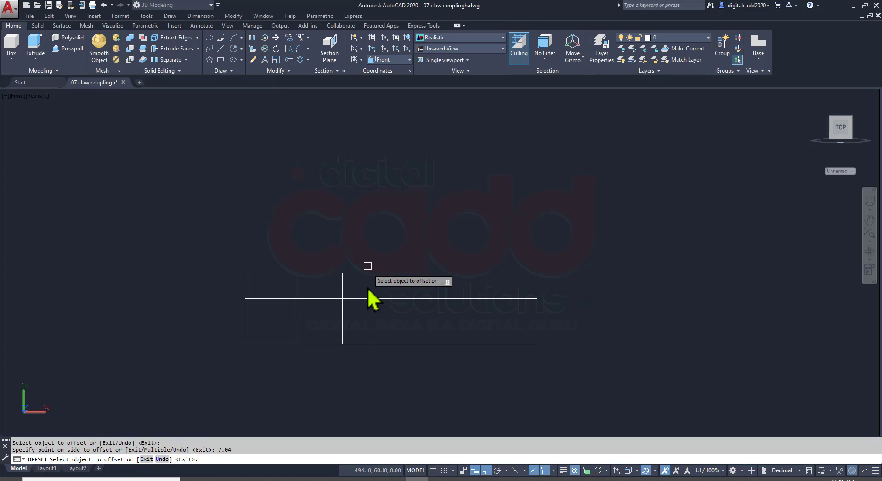
{"action": "key", "text": "Return"}
Draw the head's top edge as a line joining the upper ends of the first two vertical lines
{"action": "type", "text": "l"}
{"action": "key", "text": "Return"}
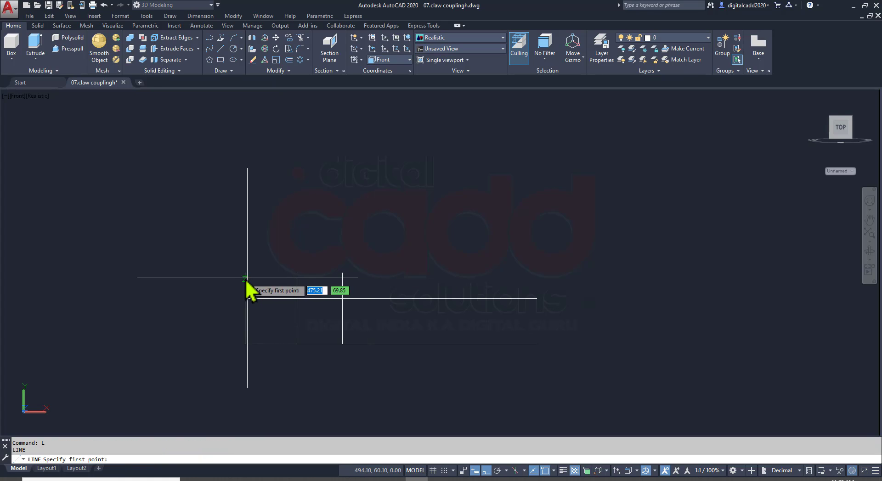
{"action": "left_click", "coordinate": [297, 272]}
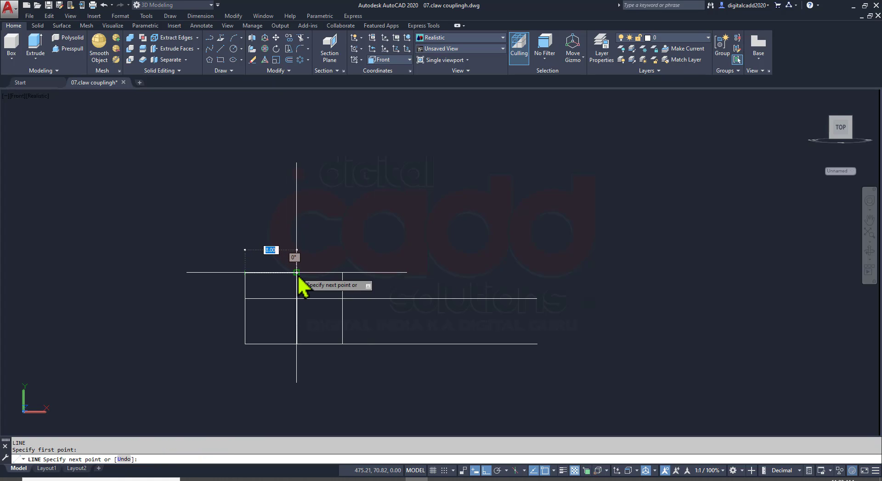
{"action": "left_click", "coordinate": [296, 344]}
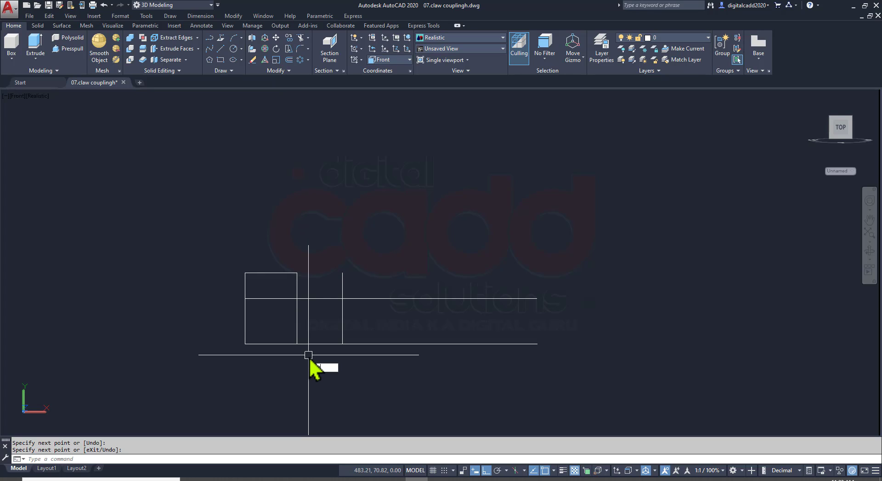
Trim the excess line portions to leave the head and the 7 mm shoulder, closed by the third vertical line down to the base
{"action": "key", "text": "Return"}
{"action": "key", "text": "Return"}
{"action": "left_click", "coordinate": [282, 298]}
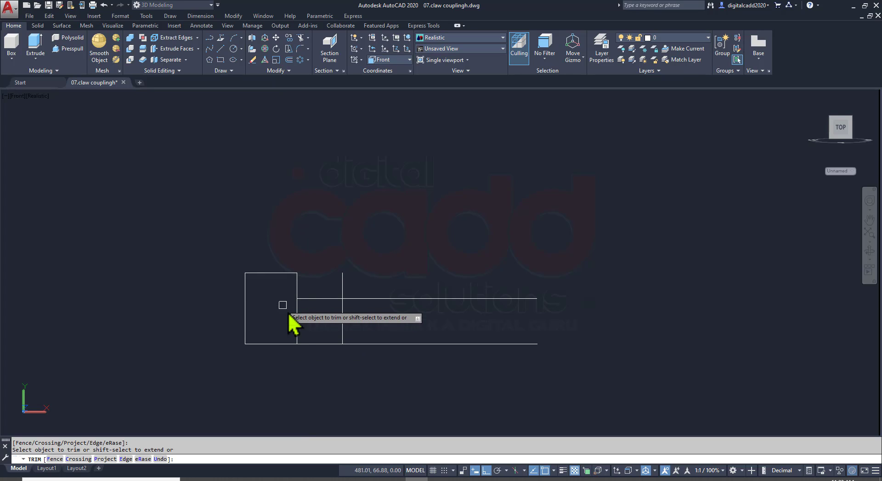
{"action": "left_click", "coordinate": [295, 317]}
{"action": "left_click", "coordinate": [343, 282]}
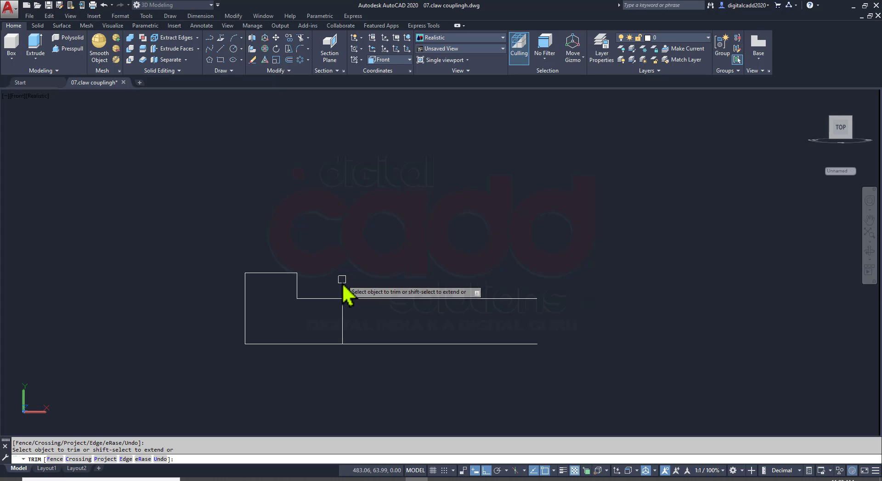
{"action": "left_click", "coordinate": [360, 299]}
{"action": "key", "text": "Return"}
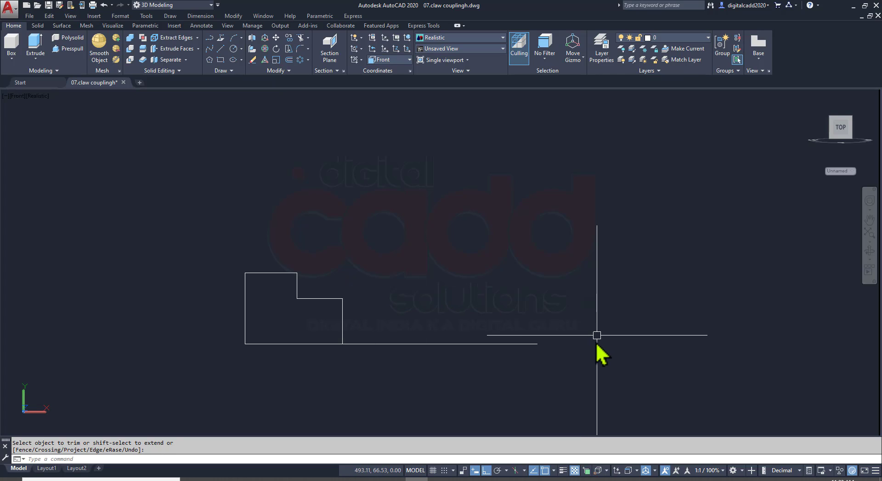
Check part 6's taper in the assignment PDF and measure the height of the vertical line at the shoulder's end
{"action": "scroll", "coordinate": [470, 339], "scroll_direction": "up", "scroll_amount": 2}
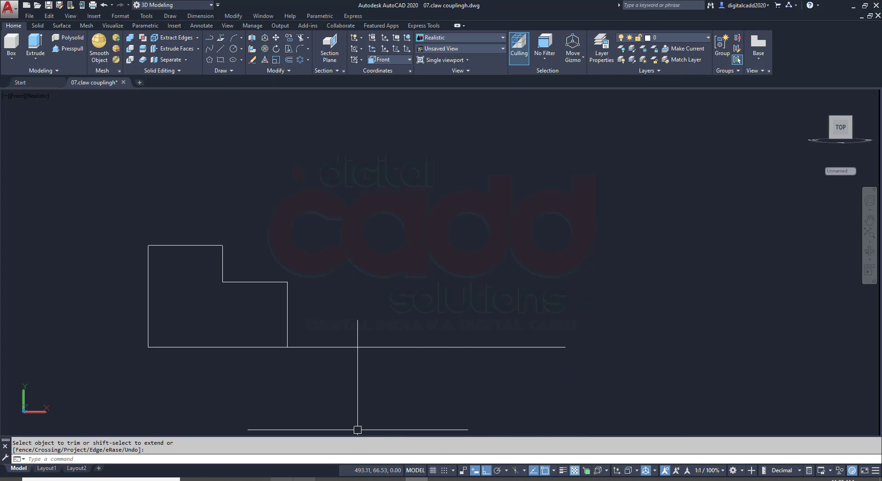
{"action": "key", "text": "alt+Tab"}
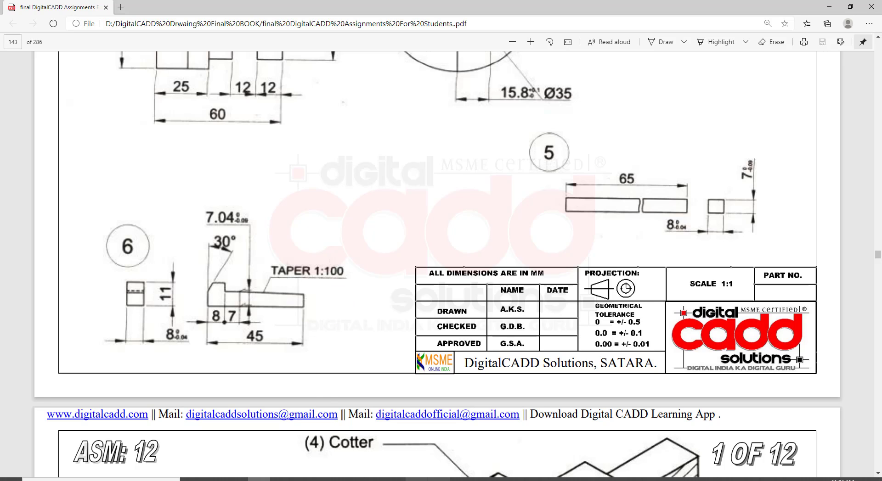
{"action": "left_click", "coordinate": [416, 479]}
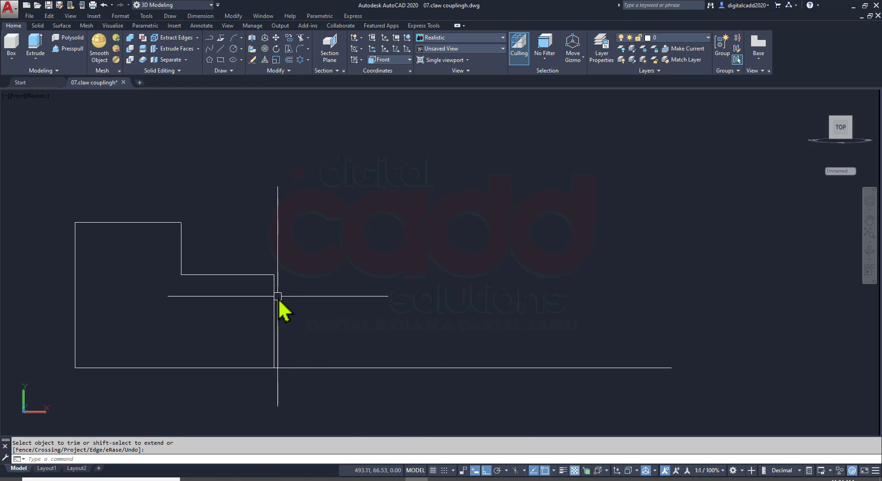
{"action": "key", "text": "Escape"}
{"action": "type", "text": "DI"}
{"action": "key", "text": "Return"}
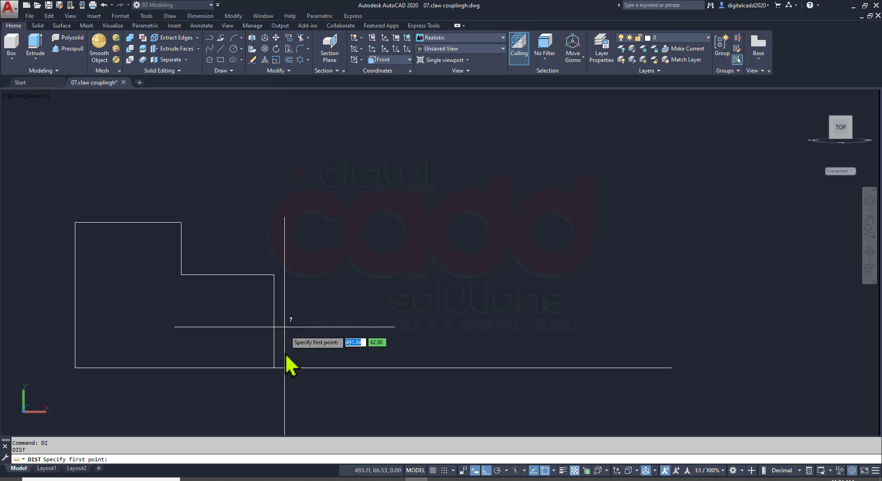
{"action": "left_click", "coordinate": [274, 368]}
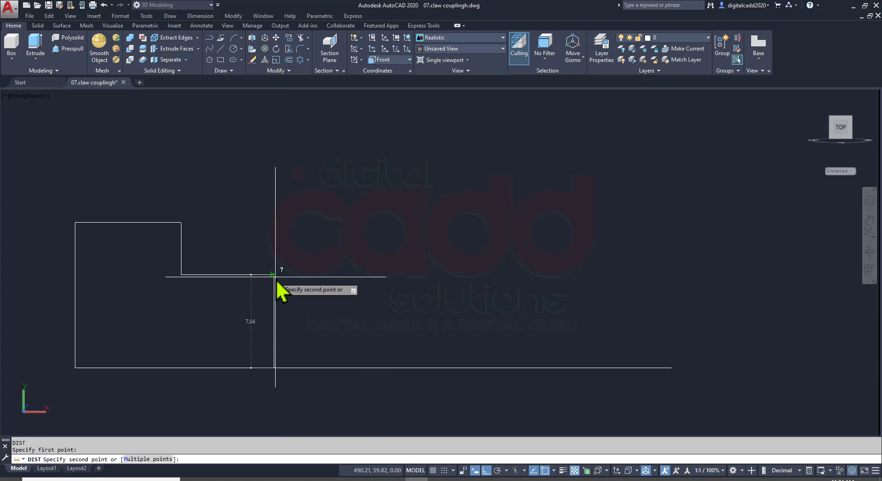
{"action": "key", "text": "Escape"}
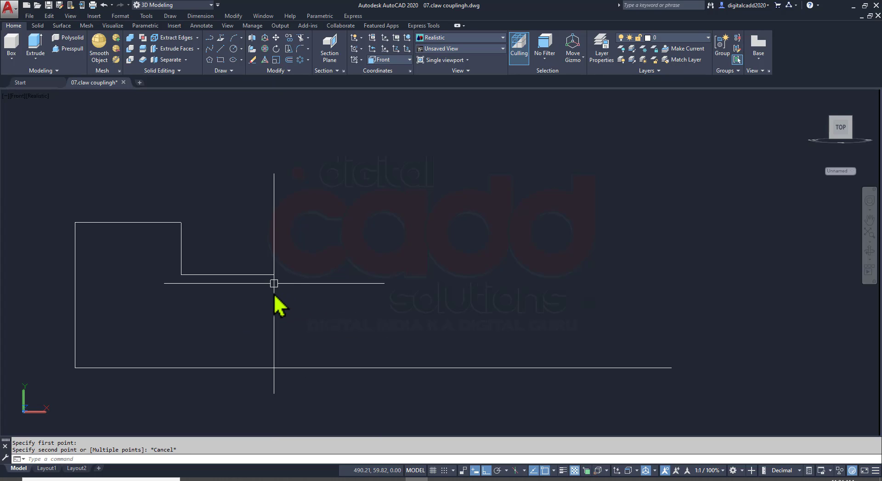
Move the vertical line from the shoulder's end to the right end of the base line
{"action": "left_click", "coordinate": [274, 289]}
{"action": "key", "text": "Return"}
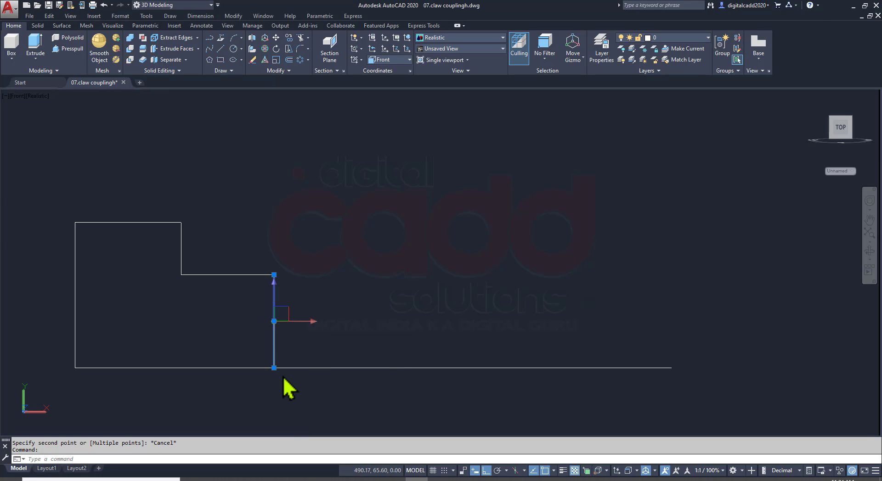
{"action": "left_click", "coordinate": [277, 372]}
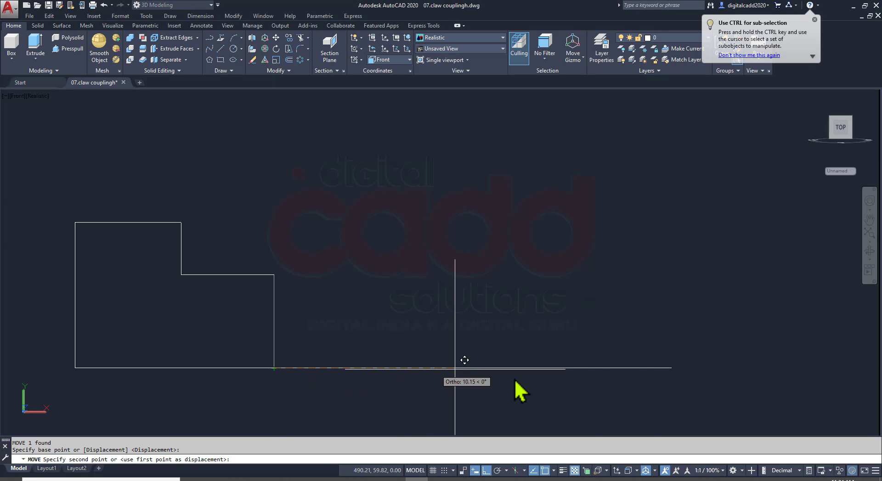
{"action": "left_click", "coordinate": [671, 368]}
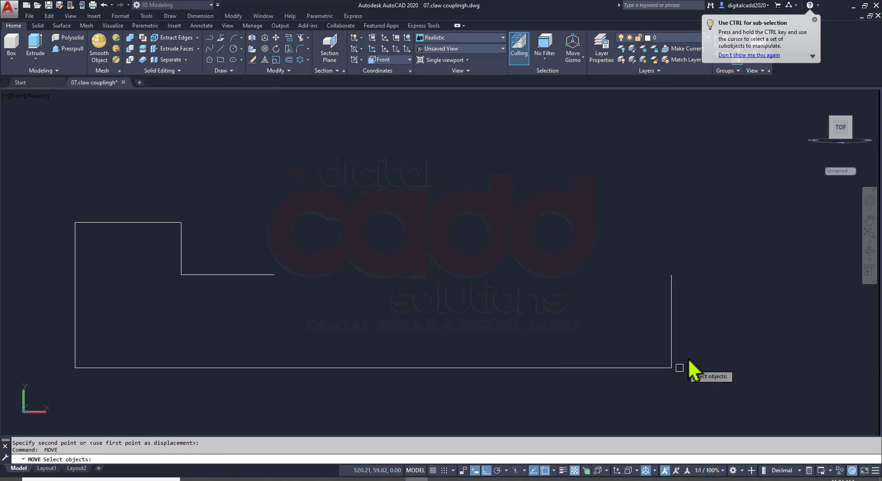
{"action": "key", "text": "Return"}
{"action": "middle_click_drag", "start_coordinate": [689, 368], "coordinate": [590, 335]}
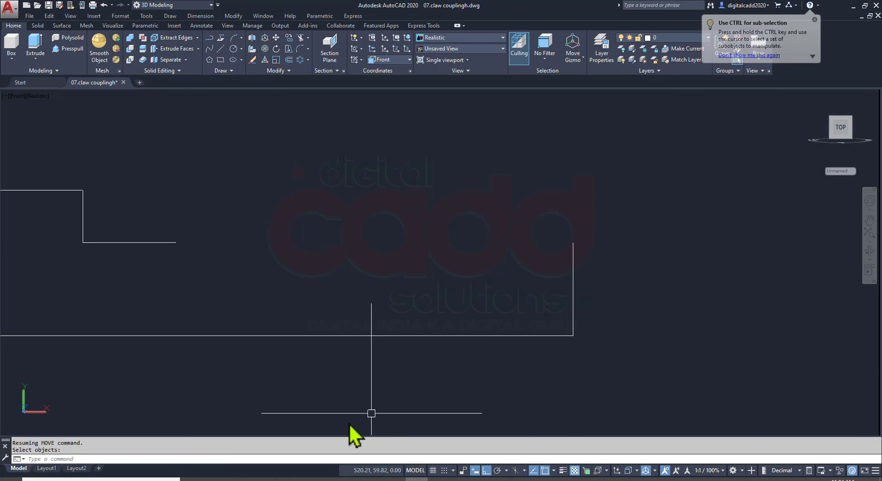
Shorten the vertical line at the base's right end by lowering its upper endpoint 0.30 mm
{"action": "left_click", "coordinate": [570, 277]}
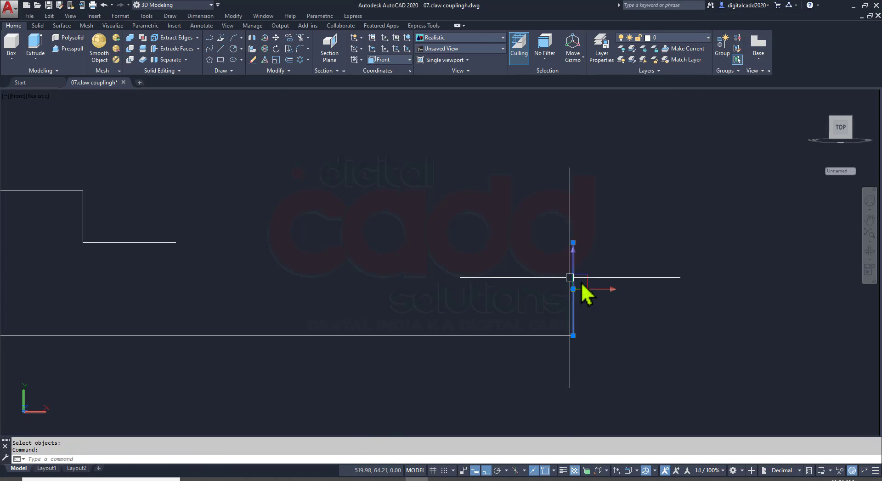
{"action": "scroll", "coordinate": [597, 270], "scroll_direction": "up", "scroll_amount": 6}
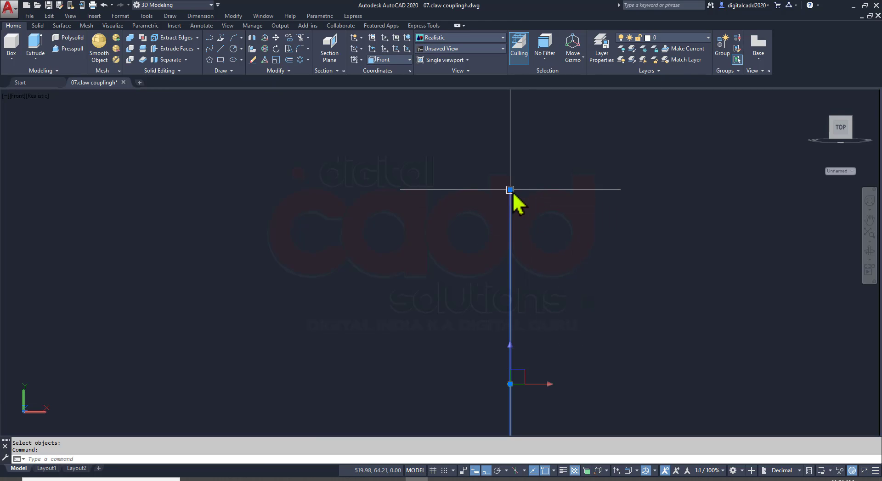
{"action": "left_click", "coordinate": [510, 189]}
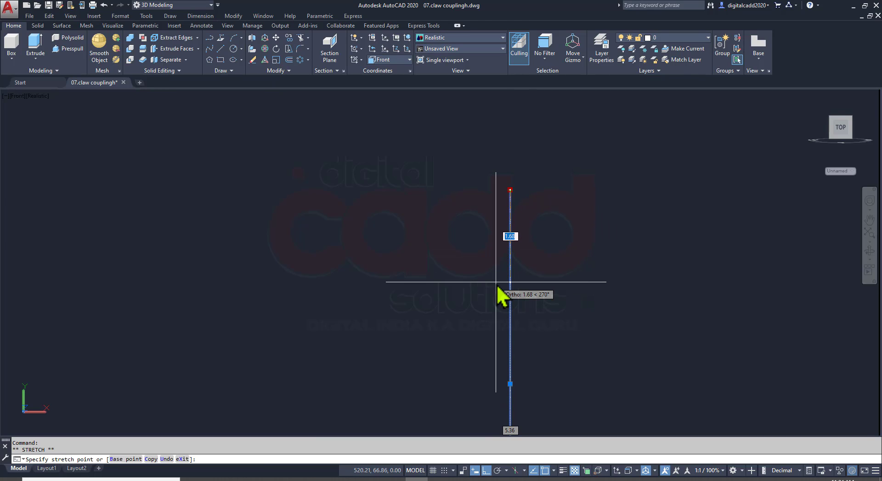
{"action": "type", "text": "0."}
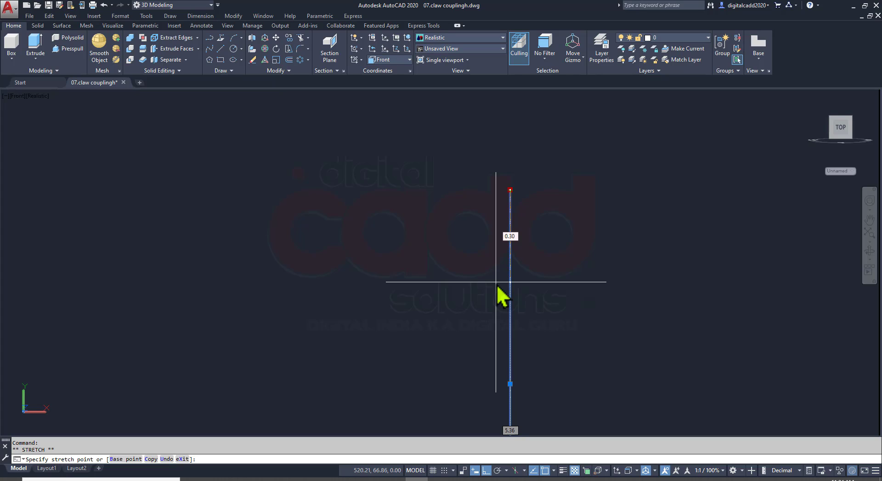
{"action": "type", "text": "30"}
{"action": "key", "text": "Return"}
{"action": "scroll", "coordinate": [497, 282], "scroll_direction": "down", "scroll_amount": 6}
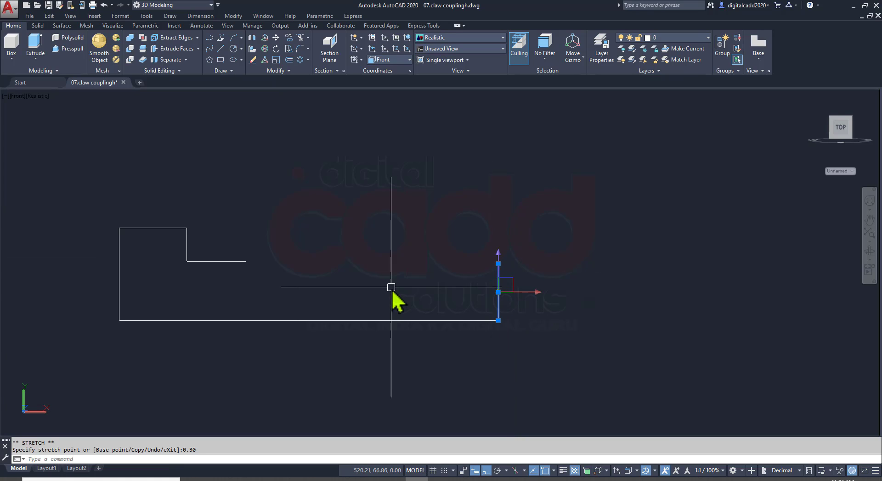
{"action": "key", "text": "Escape"}
Draw the sloping taper line from the shoulder's right end to the top of the shortened end line, closing the outline
{"action": "type", "text": "L"}
{"action": "key", "text": "Return"}
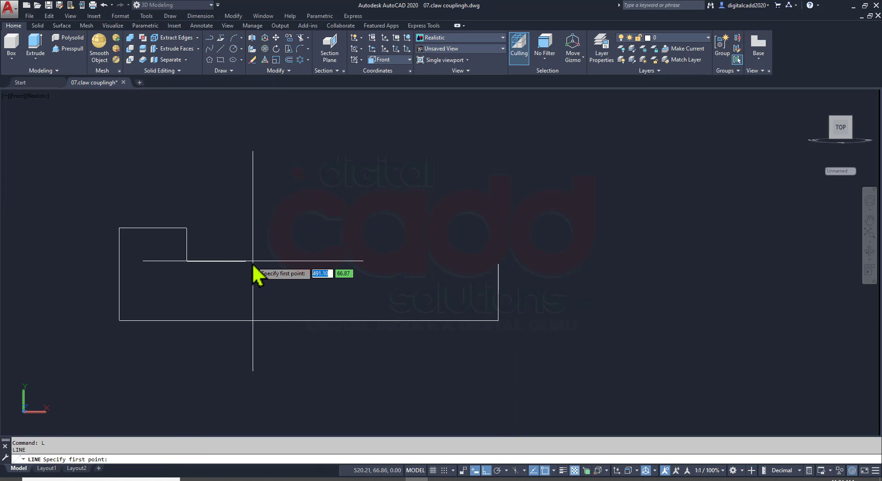
{"action": "left_click", "coordinate": [242, 261]}
{"action": "scroll", "coordinate": [501, 276], "scroll_direction": "up", "scroll_amount": 5}
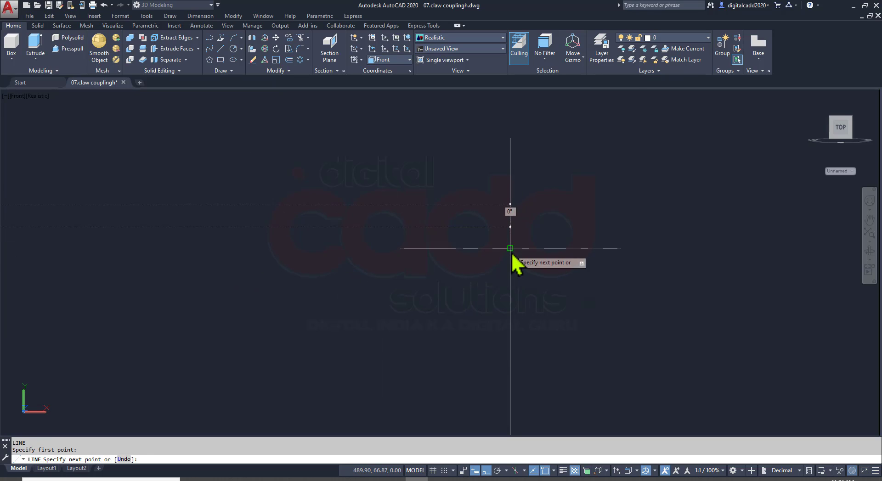
{"action": "left_click", "coordinate": [528, 228]}
{"action": "scroll", "coordinate": [601, 242], "scroll_direction": "down", "scroll_amount": 5}
{"action": "key", "text": "Return"}
{"action": "scroll", "coordinate": [390, 228], "scroll_direction": "up", "scroll_amount": 2}
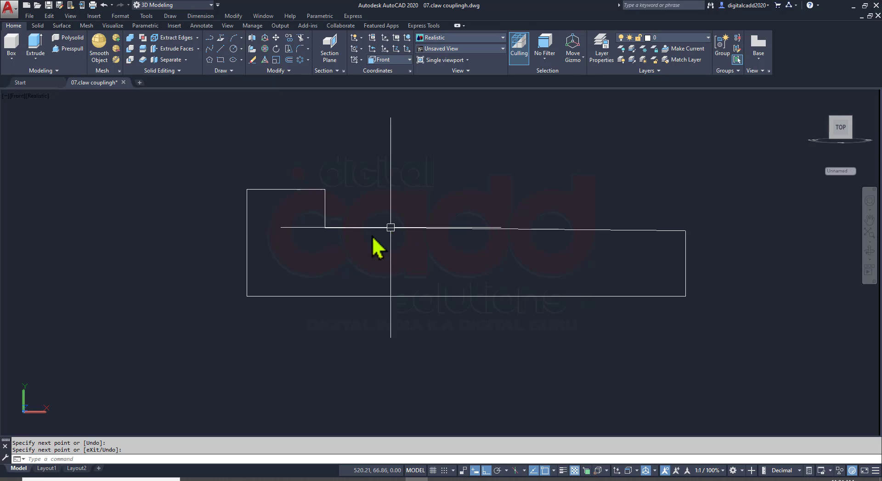
{"action": "left_click", "coordinate": [349, 228]}
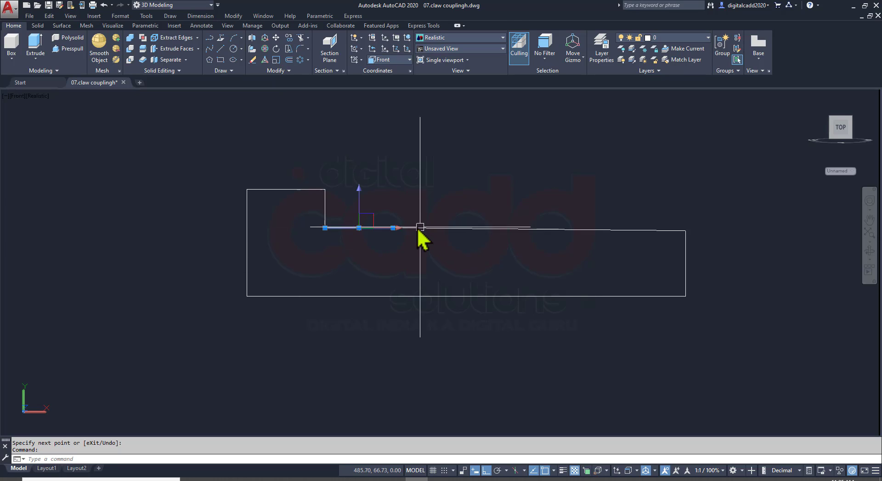
{"action": "key", "text": "Escape"}
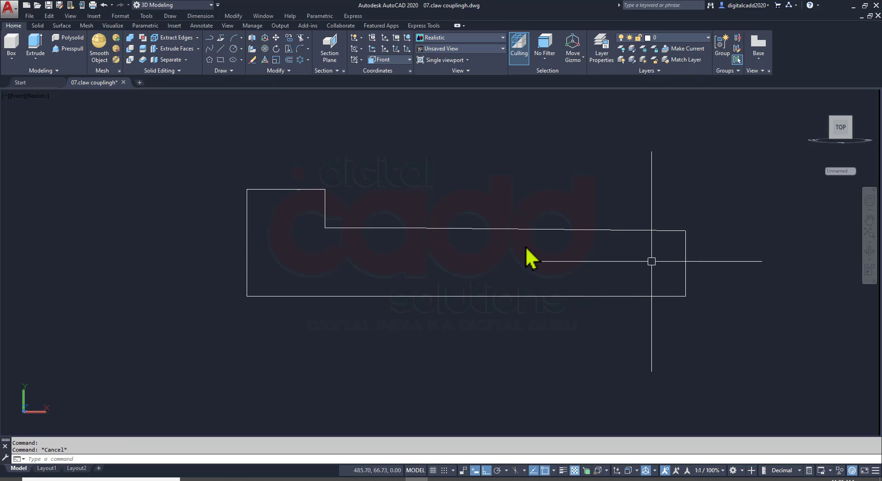
Check part 6 in the assignment PDF and extend the shoulder's horizontal line to the profile's left edge
{"action": "scroll", "coordinate": [259, 173], "scroll_direction": "up", "scroll_amount": 2}
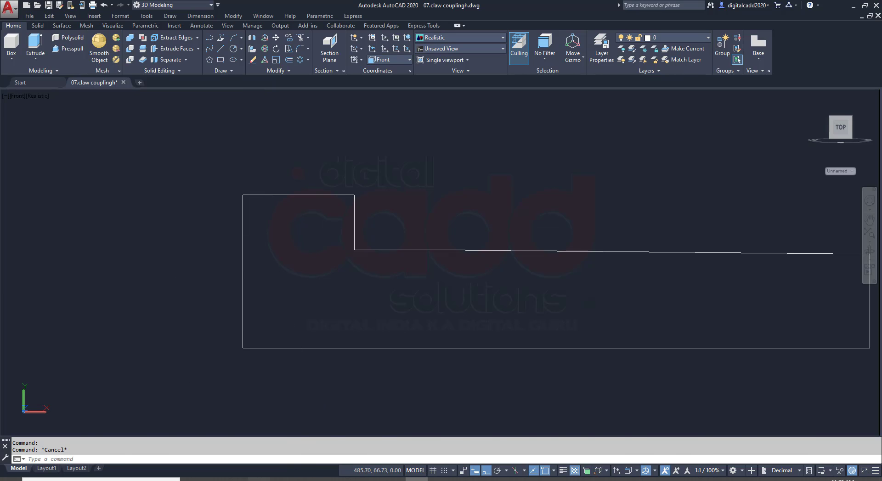
{"action": "key", "text": "alt+Tab"}
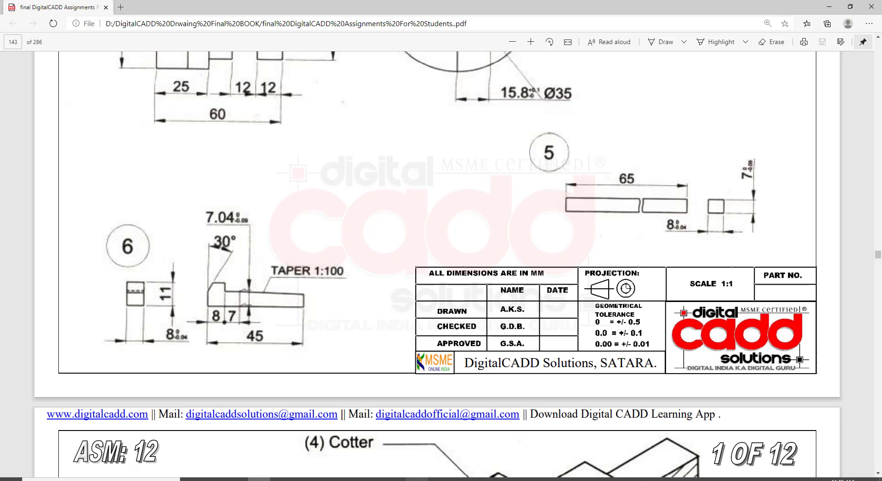
{"action": "left_click", "coordinate": [416, 480]}
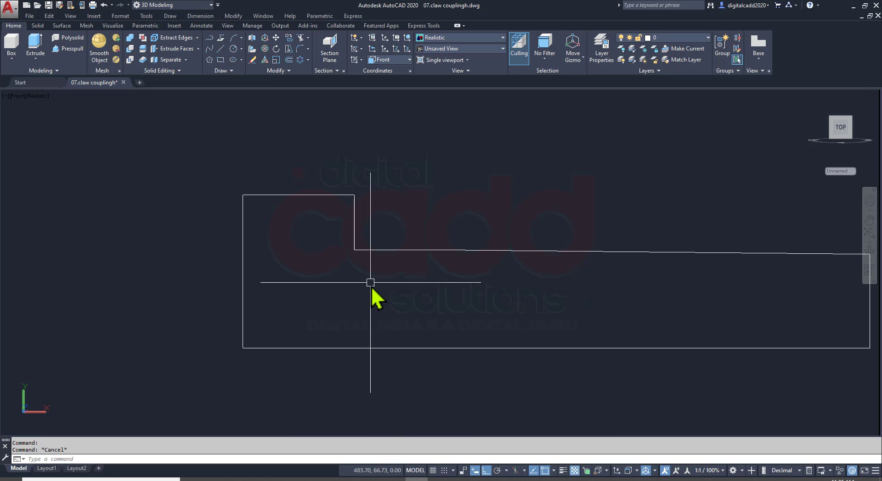
{"action": "type", "text": "ex"}
{"action": "key", "text": "Return"}
{"action": "key", "text": "Return"}
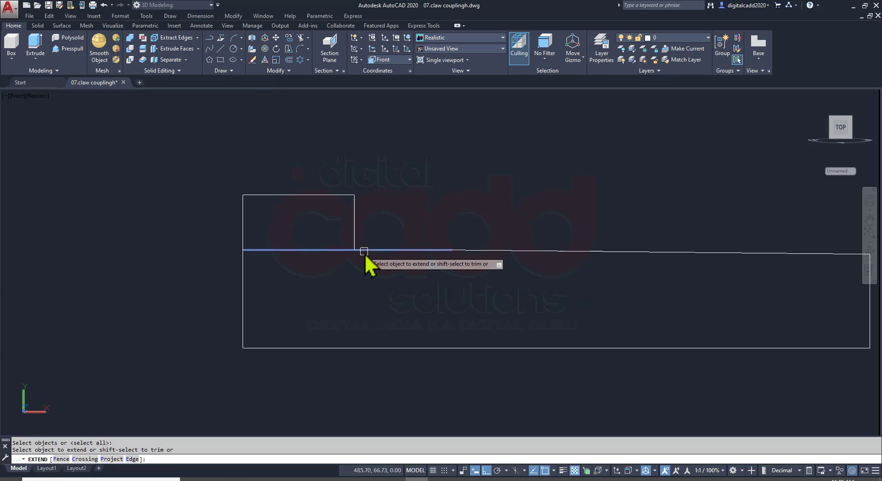
{"action": "left_click", "coordinate": [366, 252]}
Trim the profile's left edge above the extended shoulder line
{"action": "key", "text": "Return"}
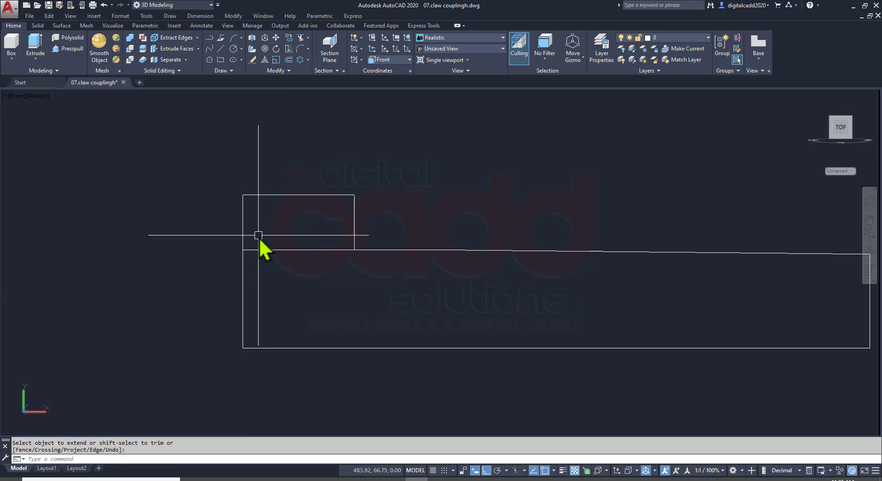
{"action": "type", "text": "tr"}
{"action": "key", "text": "Return"}
{"action": "key", "text": "Return"}
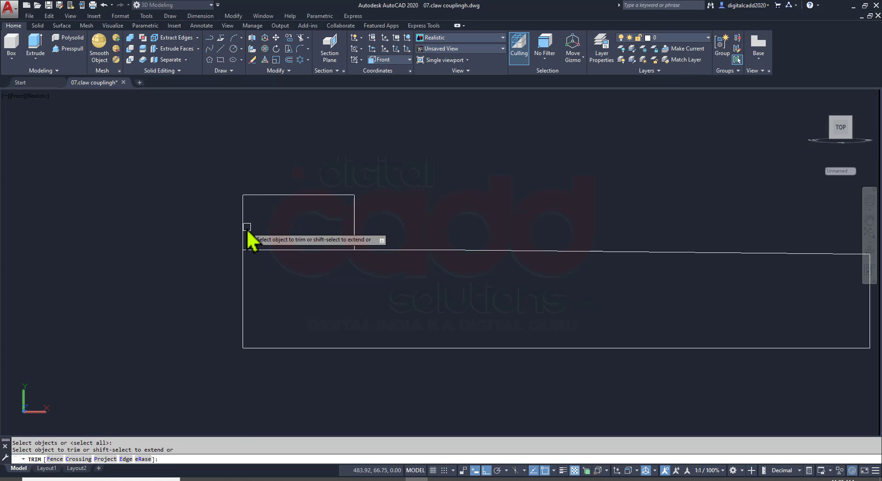
{"action": "left_click", "coordinate": [244, 227]}
Draw a line at 60° from the upper end of the trimmed left edge, crossing the head's top line, and regenerate the drawing
{"action": "key", "text": "Return"}
{"action": "type", "text": "l"}
{"action": "key", "text": "Return"}
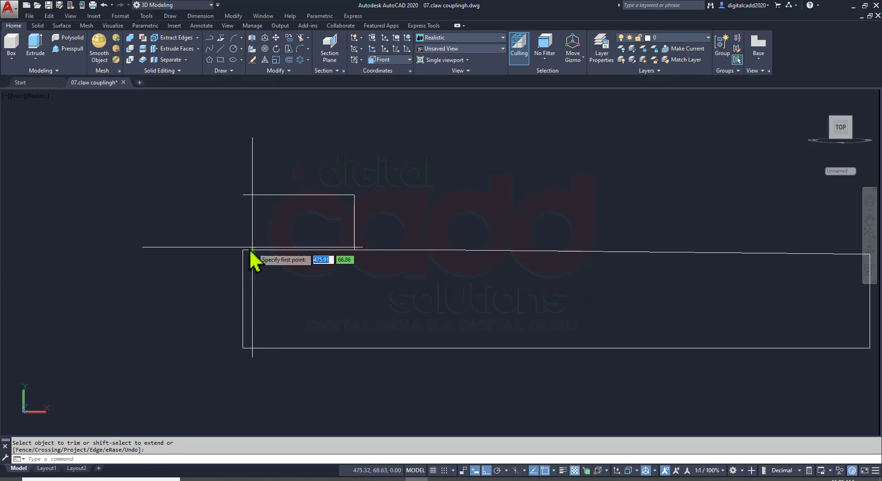
{"action": "left_click", "coordinate": [242, 249]}
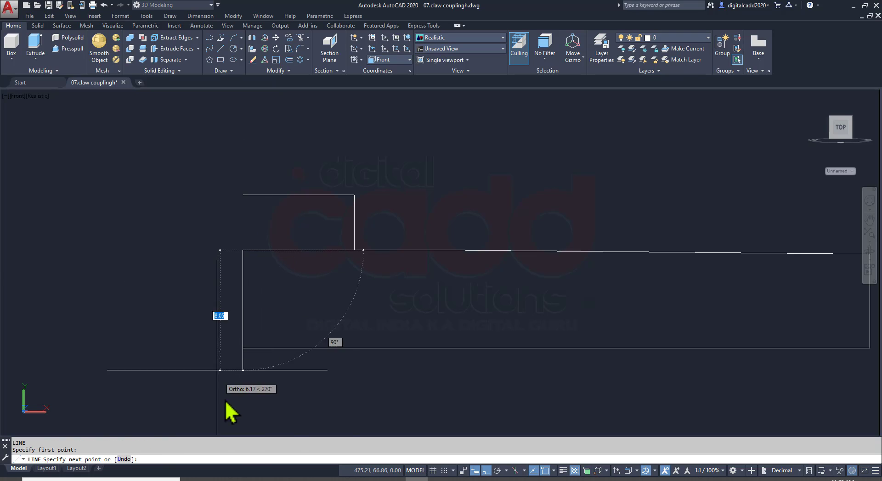
{"action": "left_click", "coordinate": [258, 479]}
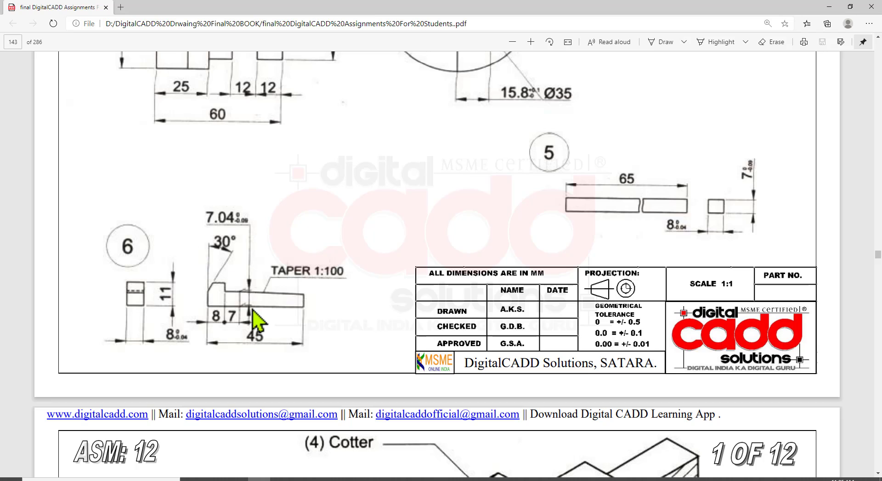
{"action": "left_click", "coordinate": [416, 479]}
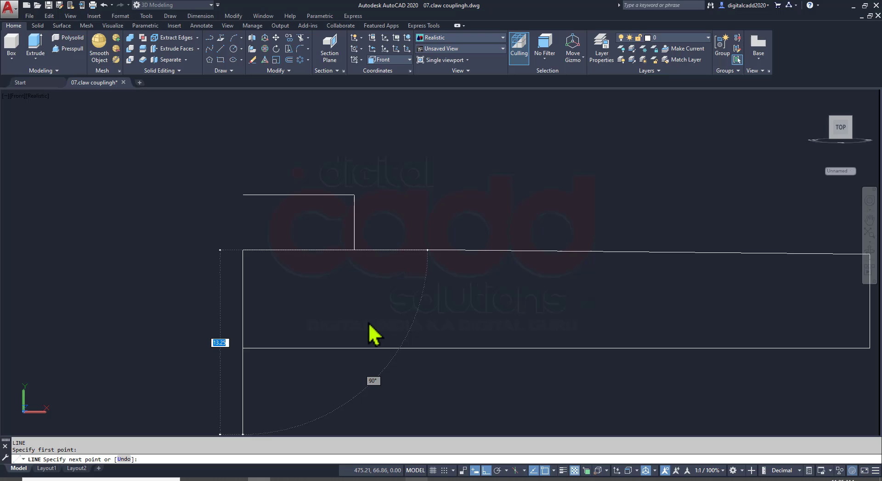
{"action": "key", "text": "Tab"}
{"action": "type", "text": "60"}
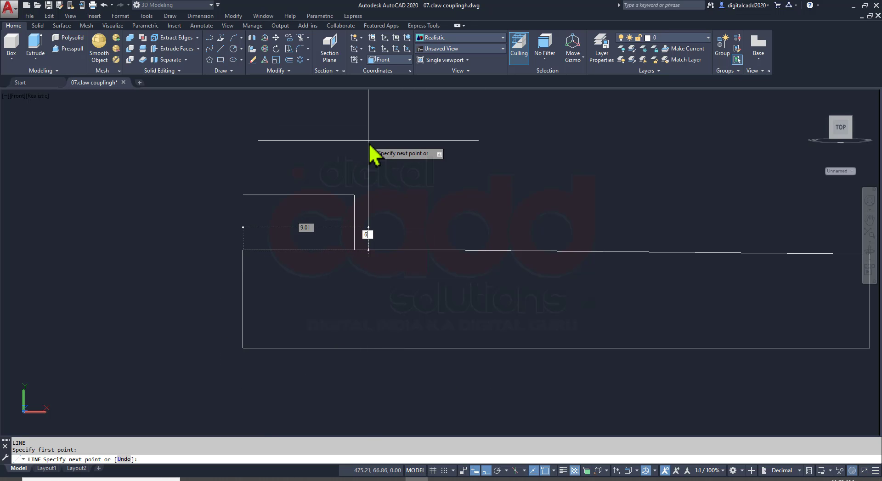
{"action": "key", "text": "Return"}
{"action": "left_click", "coordinate": [369, 143]}
{"action": "type", "text": "r"}
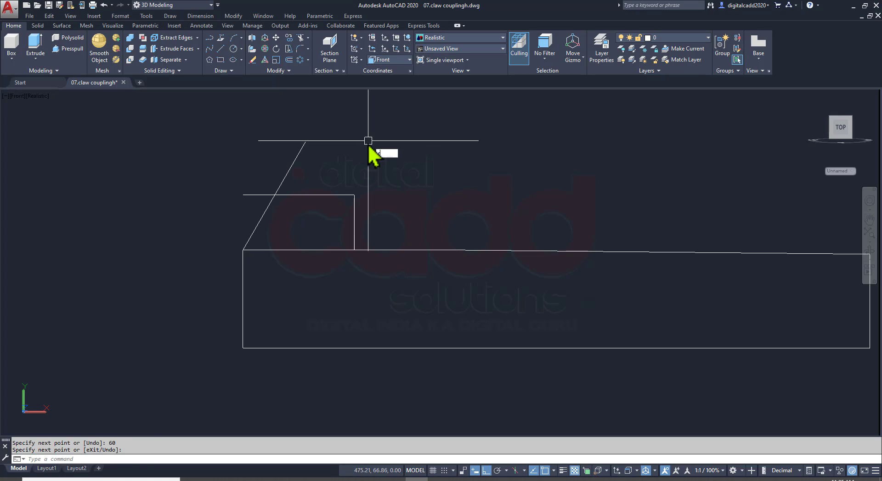
{"action": "type", "text": "e"}
{"action": "key", "text": "Return"}
Trim the head's top line and the sloping line at their crossing, and remove the shoulder line's part inside the head
{"action": "key", "text": "Return"}
{"action": "right_click", "coordinate": [283, 184]}
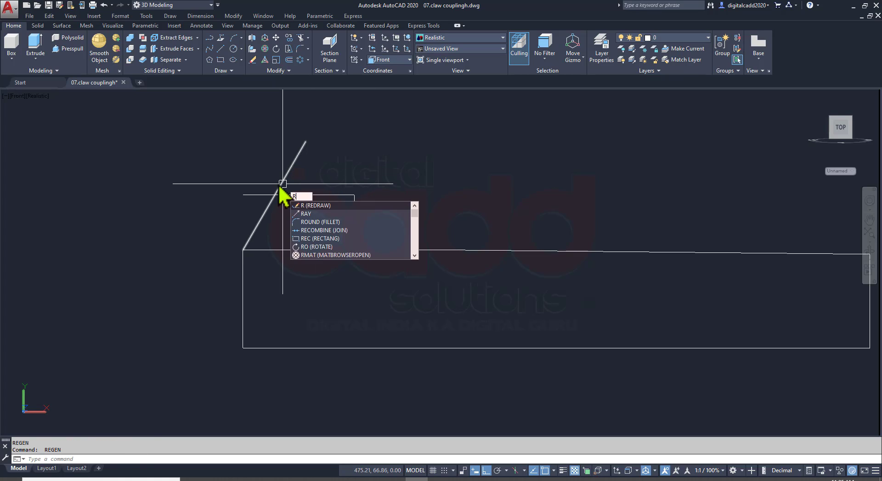
{"action": "key", "text": "Escape"}
{"action": "key", "text": "Return"}
{"action": "key", "text": "Return"}
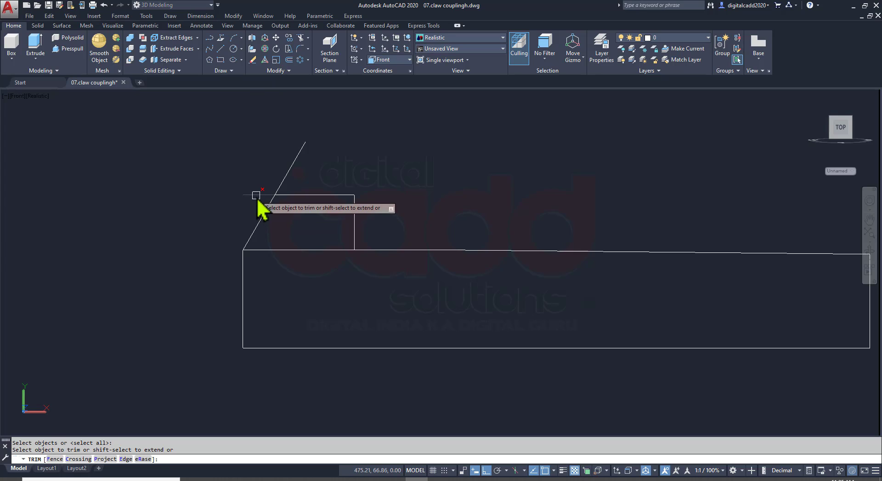
{"action": "left_click", "coordinate": [256, 195]}
{"action": "left_click", "coordinate": [285, 176]}
{"action": "left_click", "coordinate": [329, 251]}
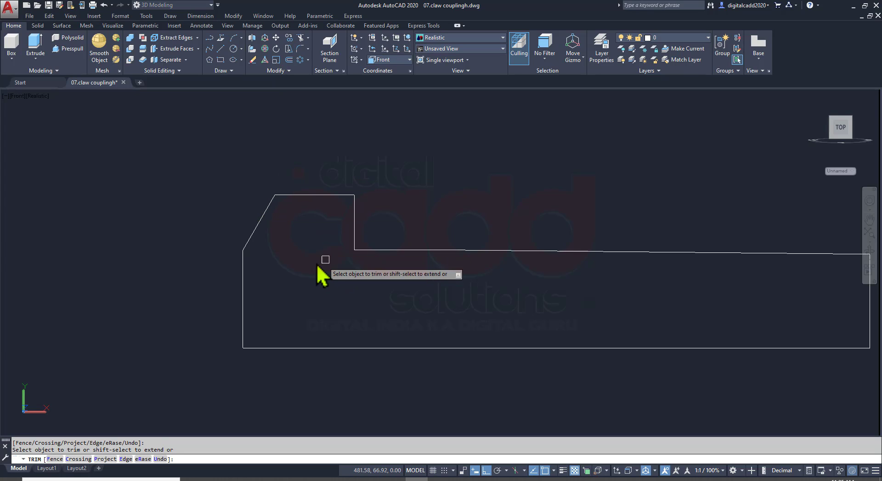
{"action": "key", "text": "Return"}
Switch to the SE Isometric view and extrude part 6's closed profile 8 mm with Presspull
{"action": "scroll", "coordinate": [325, 248], "scroll_direction": "down", "scroll_amount": 6}
{"action": "scroll", "coordinate": [351, 265], "scroll_direction": "up", "scroll_amount": 3}
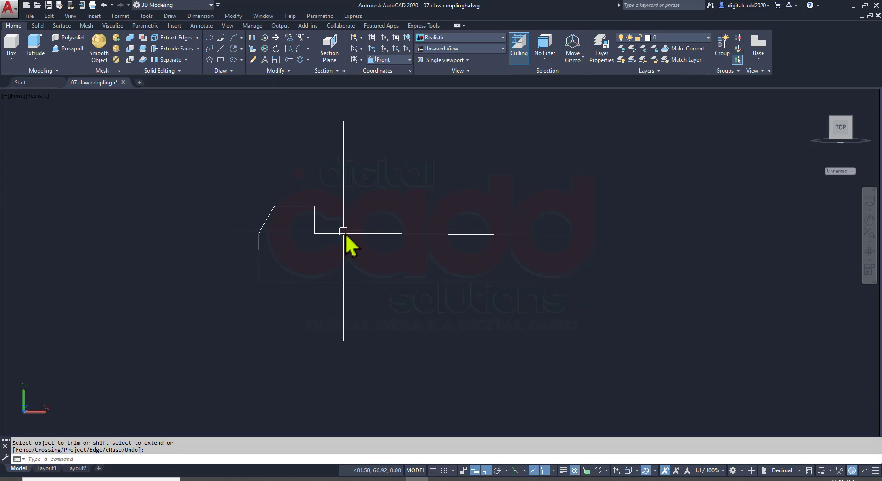
{"action": "scroll", "coordinate": [351, 240], "scroll_direction": "up", "scroll_amount": 1}
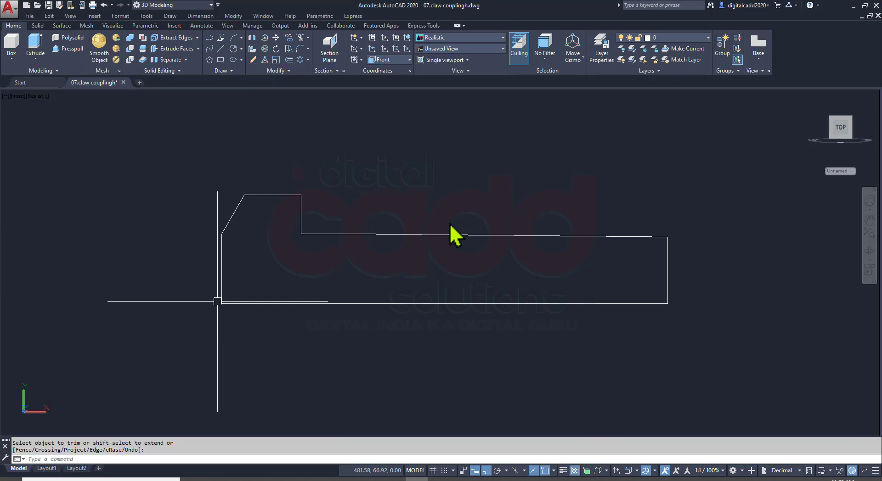
{"action": "left_click", "coordinate": [18, 101]}
{"action": "left_click", "coordinate": [59, 193]}
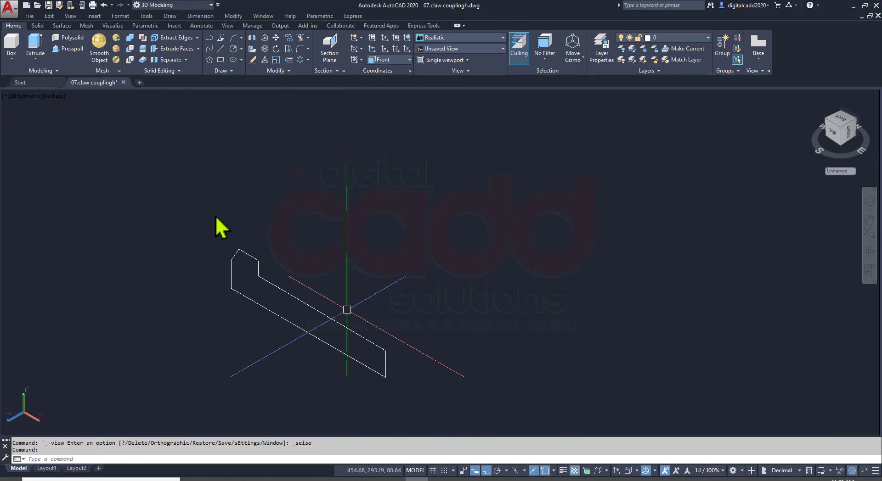
{"action": "left_click", "coordinate": [72, 49]}
{"action": "left_click", "coordinate": [247, 294]}
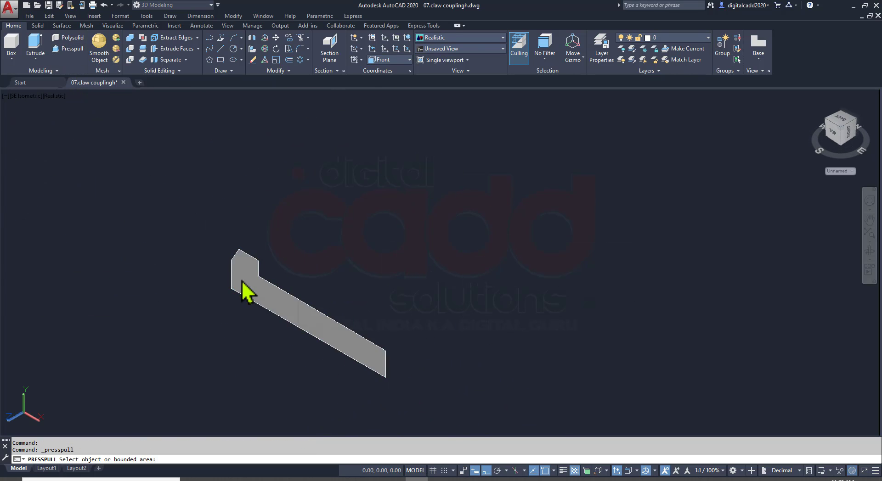
{"action": "left_click", "coordinate": [263, 479]}
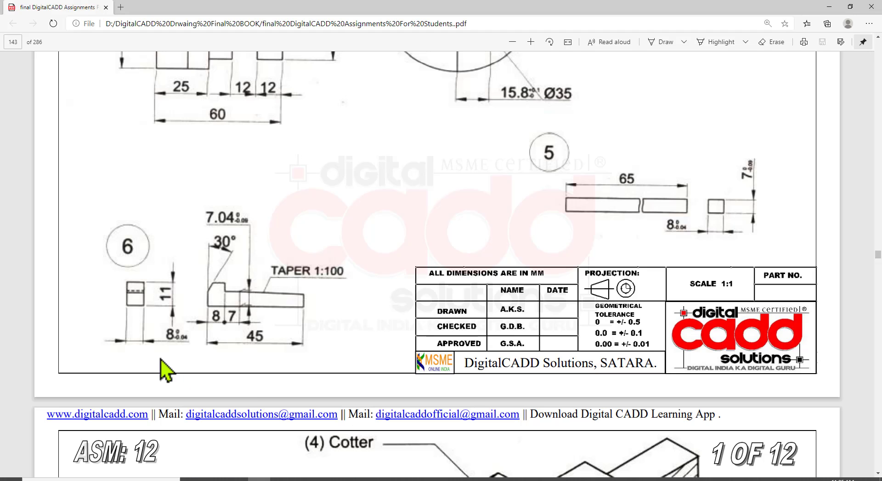
{"action": "left_click", "coordinate": [413, 480]}
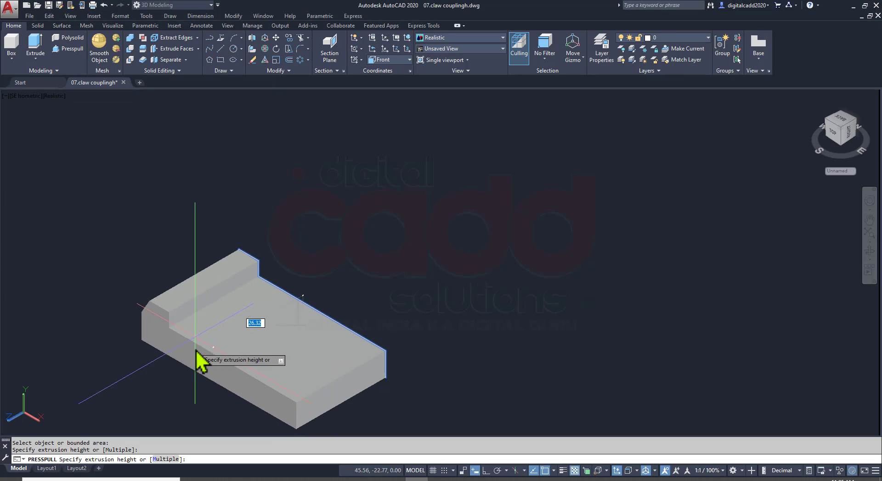
{"action": "key", "text": "Return"}
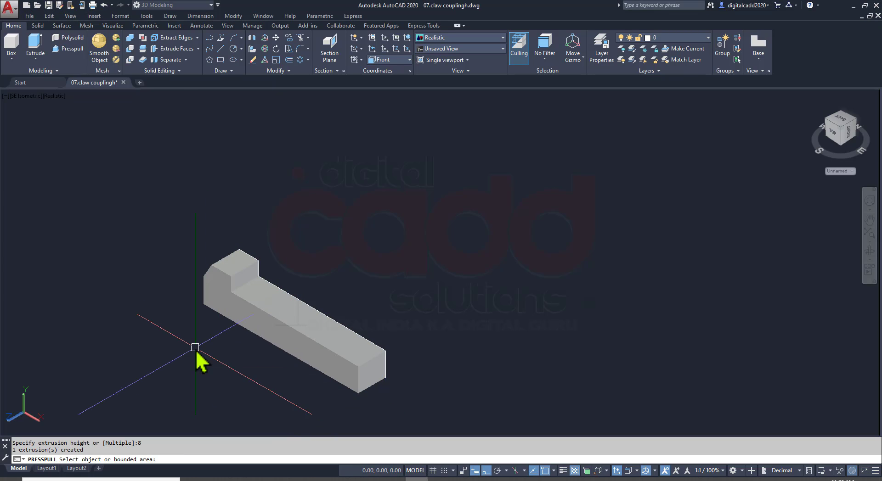
Move the extruded key solid along the Y axis, clear of its profile lines
{"action": "left_click", "coordinate": [296, 331]}
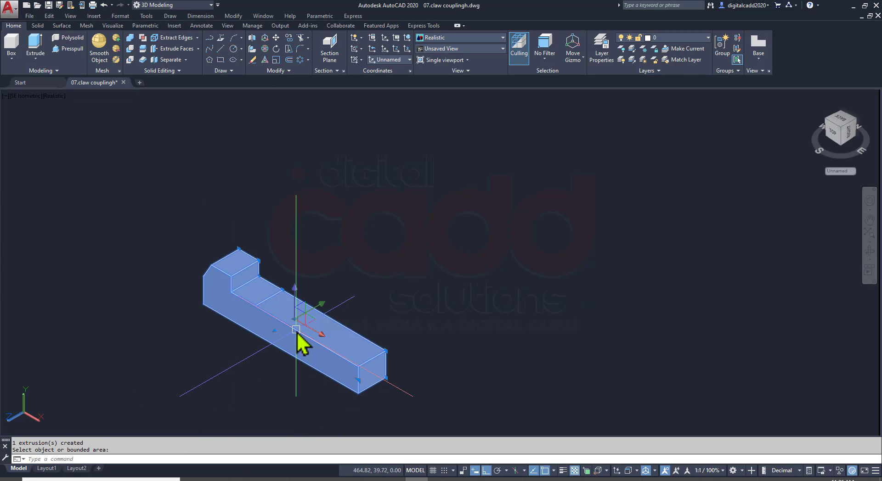
{"action": "left_click", "coordinate": [321, 308]}
{"action": "left_click", "coordinate": [465, 237]}
{"action": "key", "text": "Escape"}
Erase the leftover profile lines of part 6 and save the drawing
{"action": "left_click", "coordinate": [190, 222]}
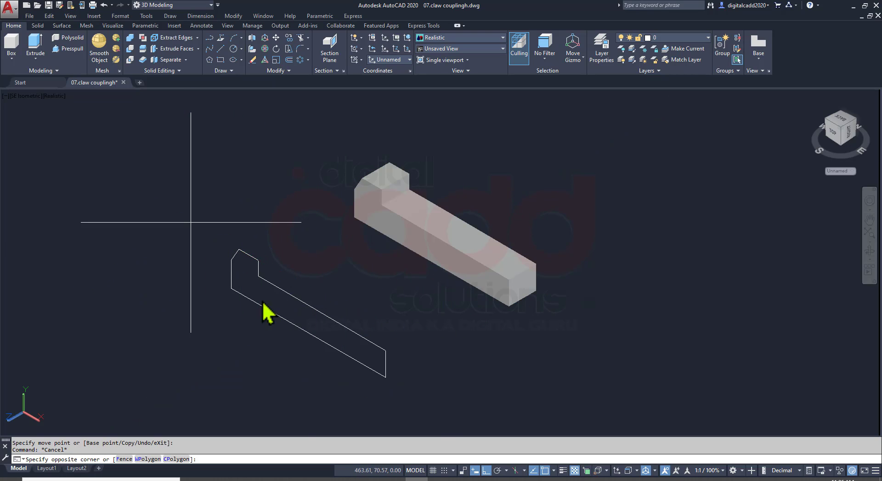
{"action": "left_click", "coordinate": [435, 412]}
{"action": "key", "text": "Delete"}
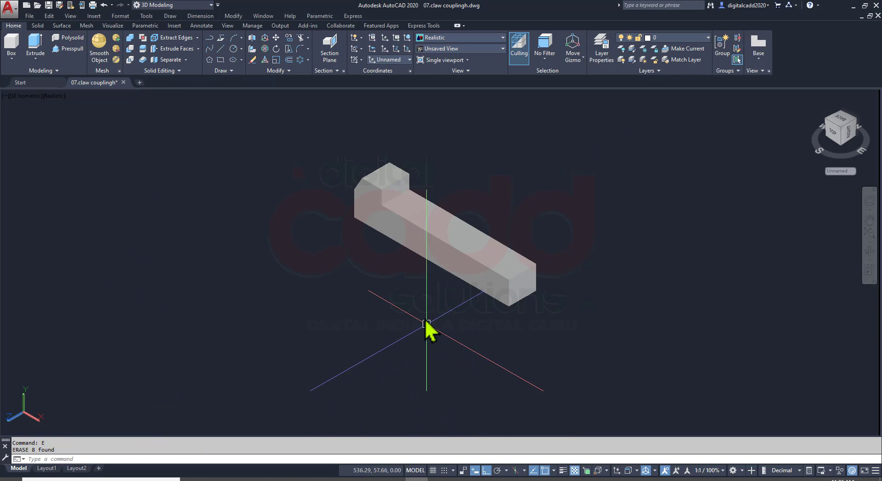
{"action": "key", "text": "ctrl+s"}
Move the gib head key up beside the shafts and the parallel key, and save the drawing
{"action": "scroll", "coordinate": [384, 321], "scroll_direction": "down", "scroll_amount": 10}
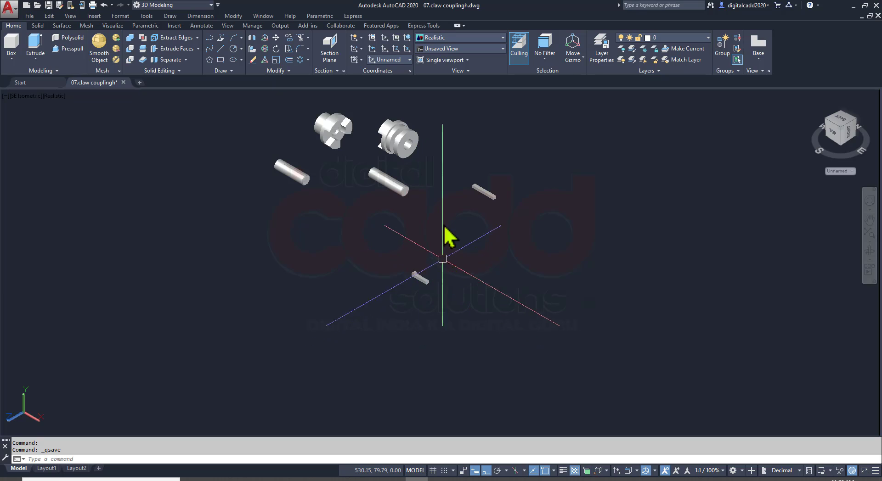
{"action": "scroll", "coordinate": [447, 158], "scroll_direction": "up", "scroll_amount": 6}
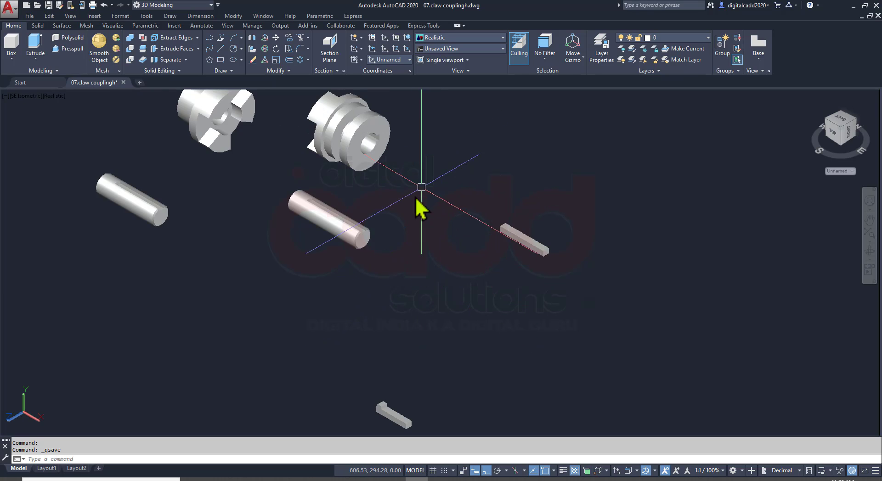
{"action": "middle_click_drag", "start_coordinate": [384, 363], "coordinate": [386, 149]}
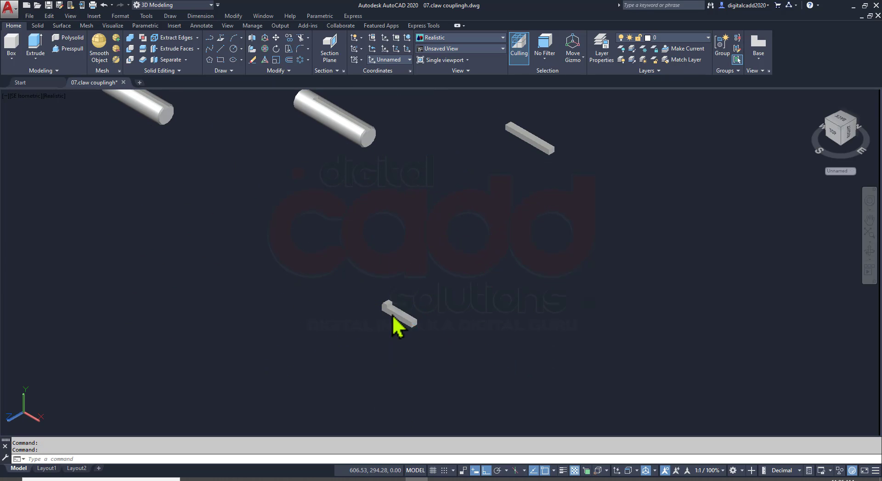
{"action": "left_click", "coordinate": [396, 318]}
{"action": "left_click_drag", "start_coordinate": [403, 322], "coordinate": [445, 176]}
{"action": "middle_click_drag", "start_coordinate": [399, 187], "coordinate": [415, 345]}
{"action": "key", "text": "ctrl+s"}
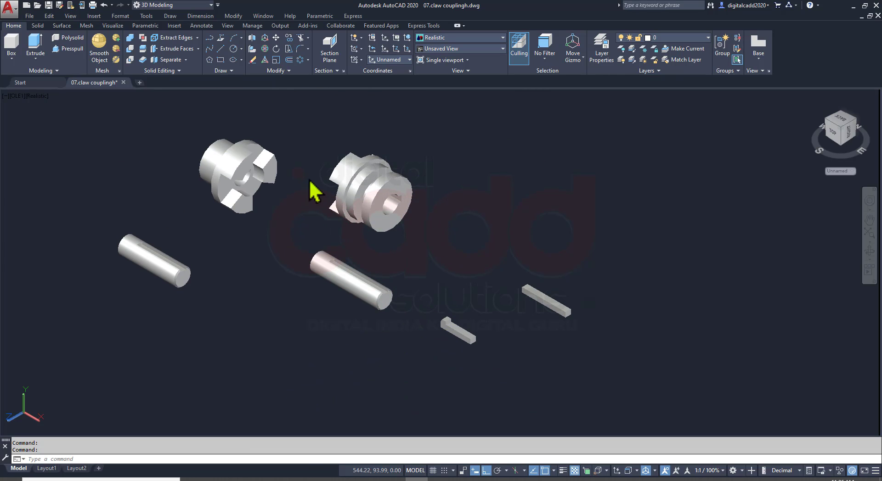
Examine the exploded claw coupling assembly and its parts list in the assignment PDF
{"action": "scroll", "coordinate": [303, 172], "scroll_direction": "up", "scroll_amount": 2}
{"action": "mouse_move", "coordinate": [311, 207]}
{"action": "middle_mouse_down", "text": "shift"}
{"action": "mouse_move", "coordinate": [394, 209]}
{"action": "mouse_move", "coordinate": [386, 235]}
{"action": "mouse_move", "coordinate": [350, 242]}
{"action": "mouse_move", "coordinate": [346, 263]}
{"action": "middle_mouse_up", "text": "shift"}
{"action": "key", "text": "alt+Tab"}
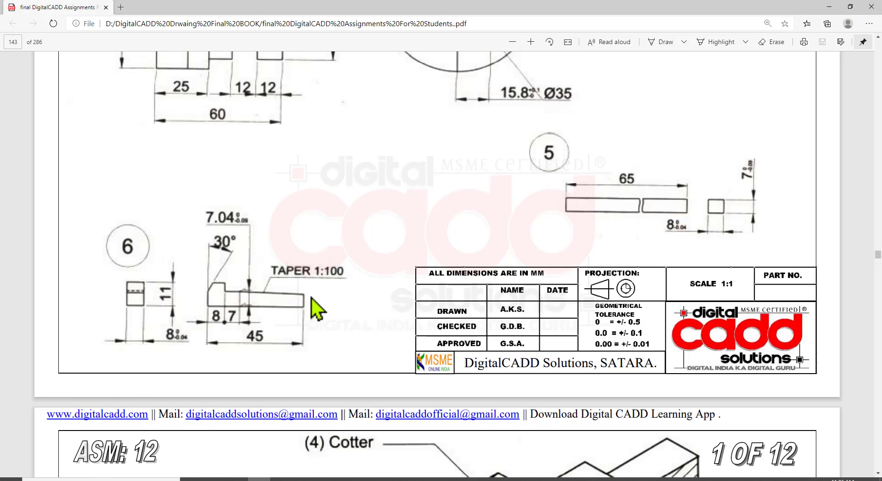
{"action": "scroll", "coordinate": [315, 313], "scroll_direction": "up", "scroll_amount": 15}
{"action": "scroll", "coordinate": [315, 317], "scroll_direction": "up", "scroll_amount": 7}
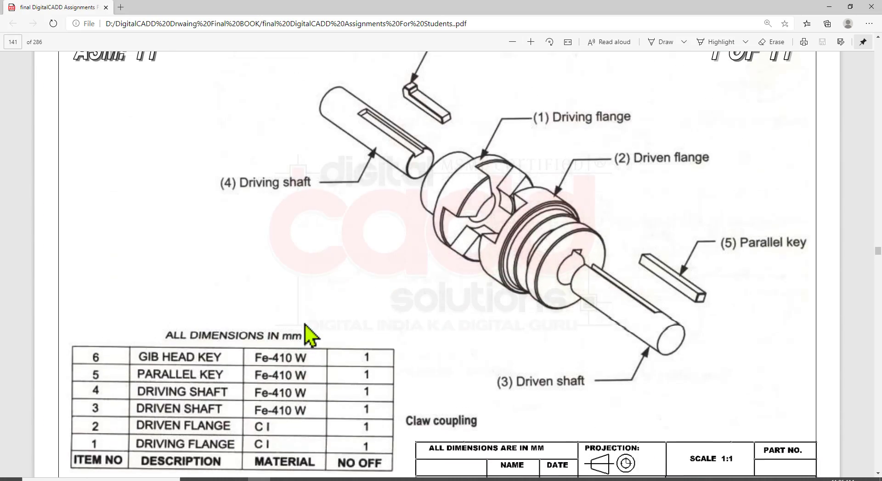
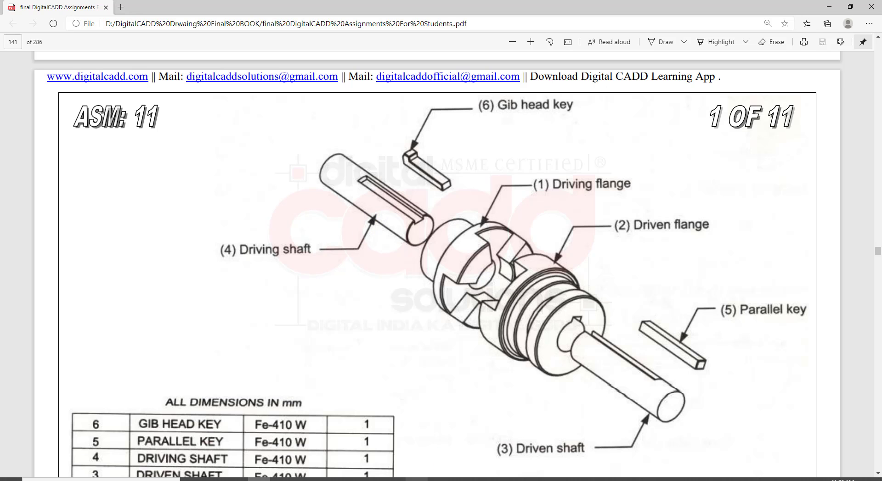
Switch to AutoCAD and start a Chamfer Edge operation with both chamfer distances set to 0.5
{"action": "key", "text": "alt+Tab"}
{"action": "middle_click_drag", "start_coordinate": [426, 301], "coordinate": [414, 305], "text": "shift"}
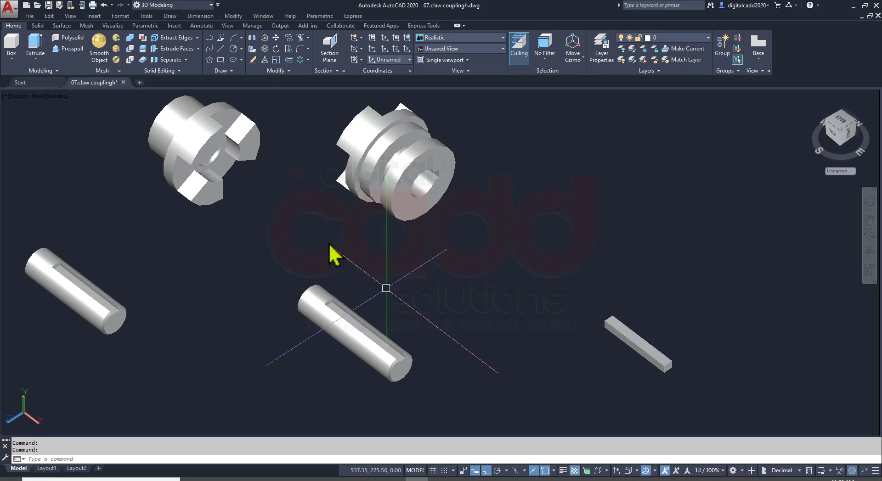
{"action": "middle_click_drag", "start_coordinate": [330, 245], "coordinate": [380, 317]}
{"action": "left_click", "coordinate": [41, 27]}
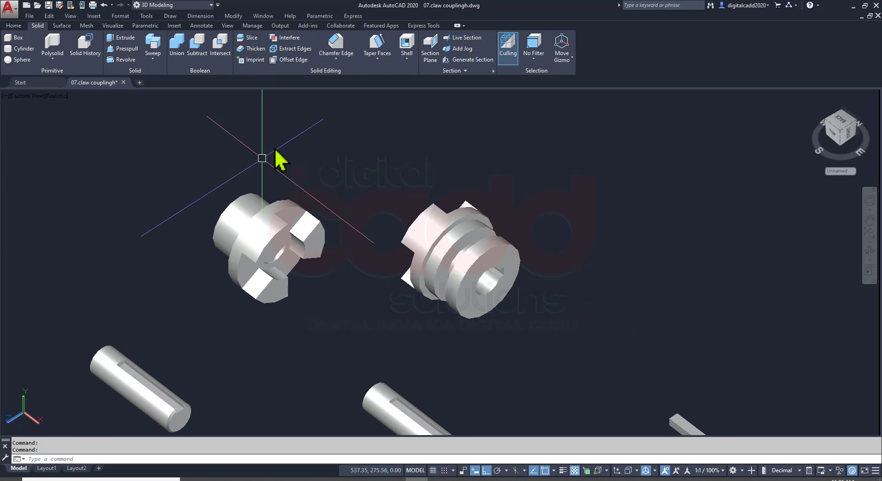
{"action": "left_click", "coordinate": [339, 43]}
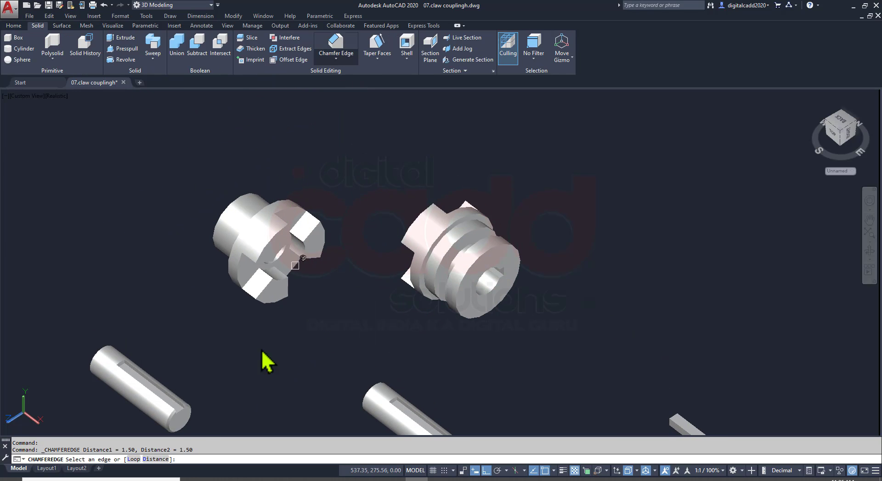
{"action": "type", "text": "d"}
{"action": "key", "text": "Return"}
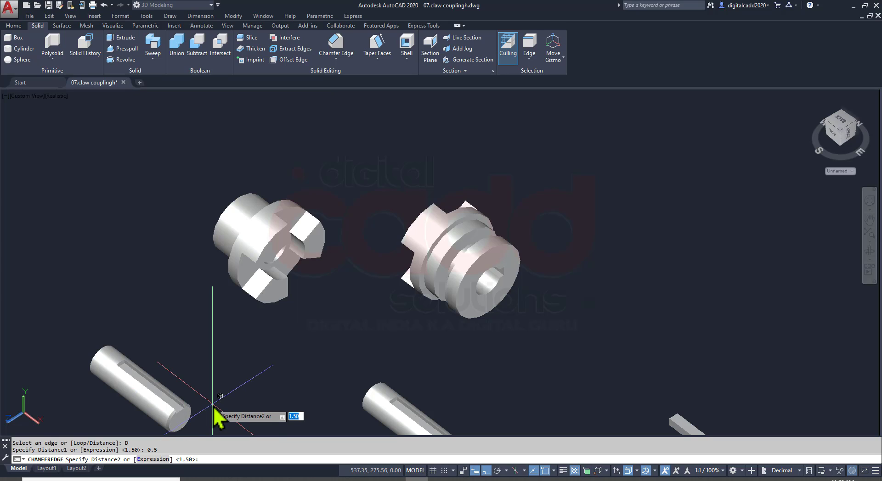
{"action": "key", "text": "Return"}
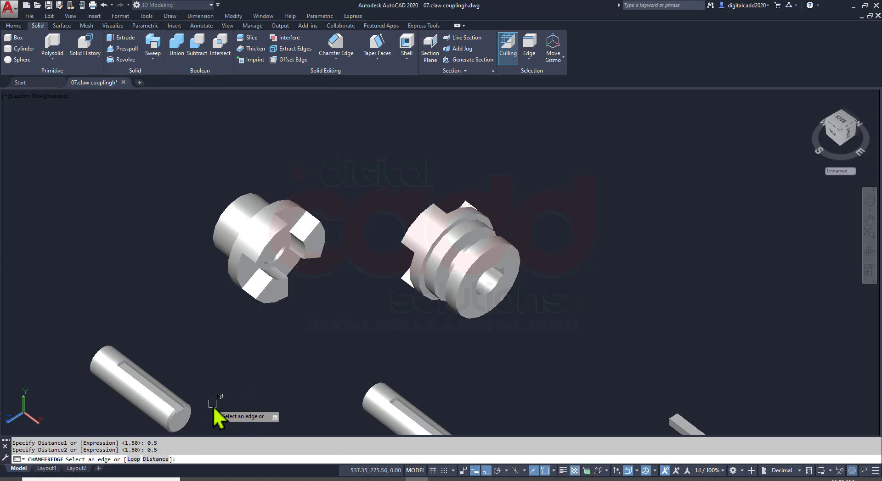
Chamfer the outer arc edges around the driving flange's claws and recesses, checking them against the assembly drawing in the PDF
{"action": "scroll", "coordinate": [298, 266], "scroll_direction": "up", "scroll_amount": 5}
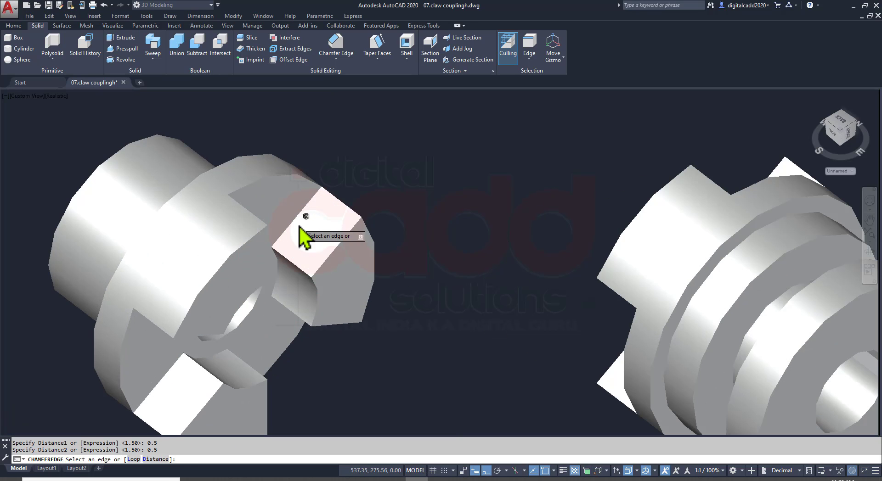
{"action": "left_click", "coordinate": [301, 178]}
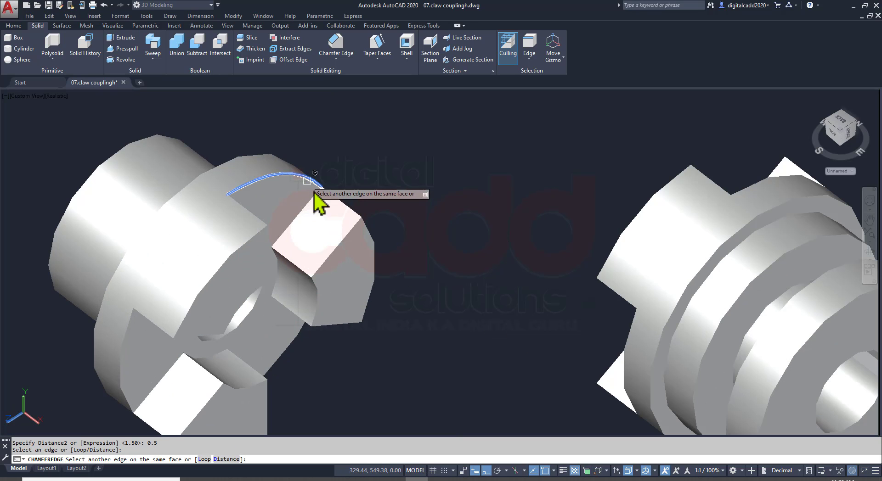
{"action": "left_click", "coordinate": [372, 231]}
{"action": "middle_click_drag", "start_coordinate": [408, 348], "coordinate": [421, 286]}
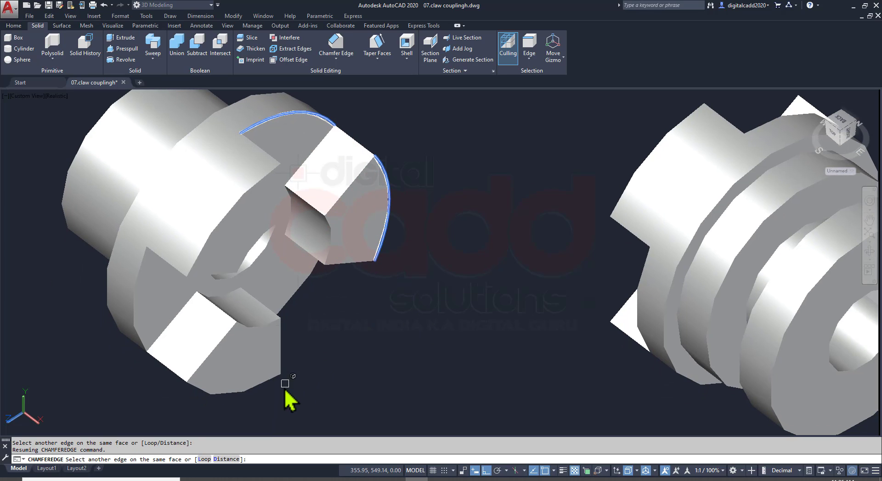
{"action": "left_click", "coordinate": [269, 384]}
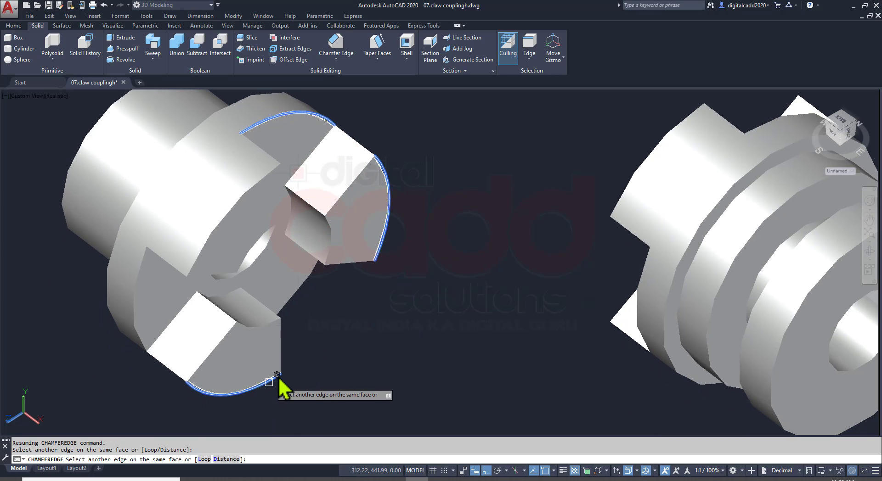
{"action": "left_click", "coordinate": [239, 202]}
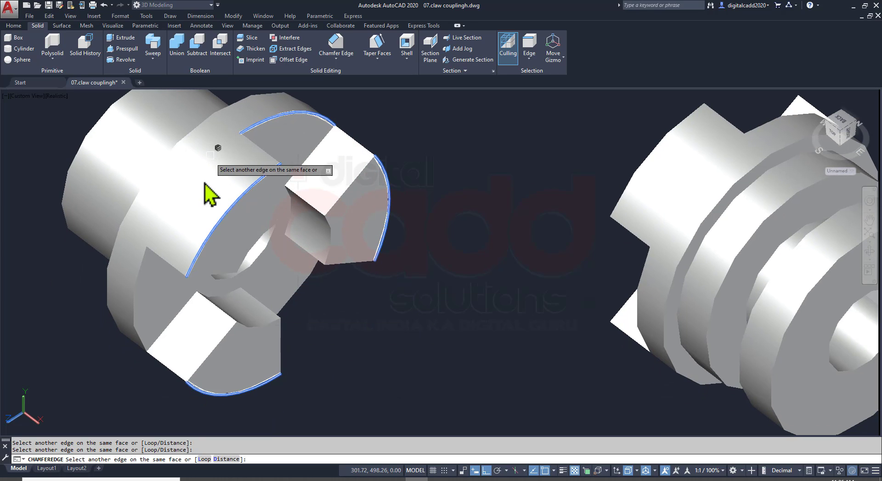
{"action": "left_click", "coordinate": [138, 274]}
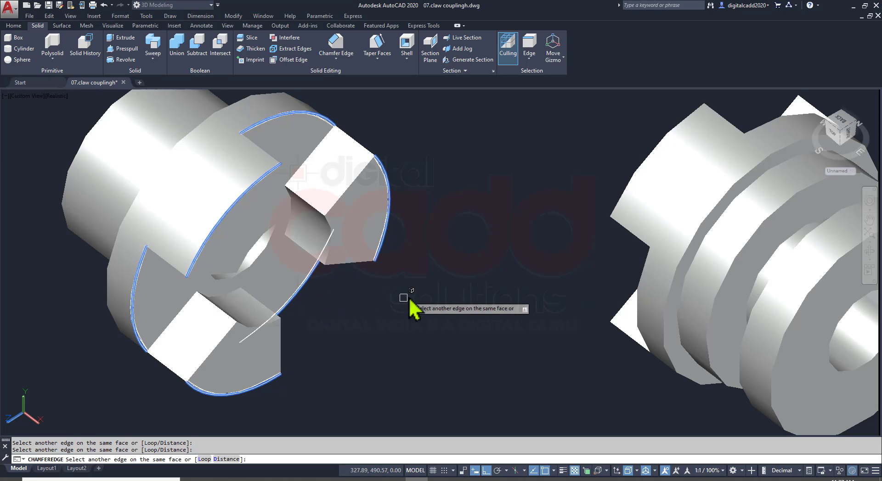
{"action": "middle_click_drag", "start_coordinate": [409, 301], "coordinate": [346, 382], "text": "shift"}
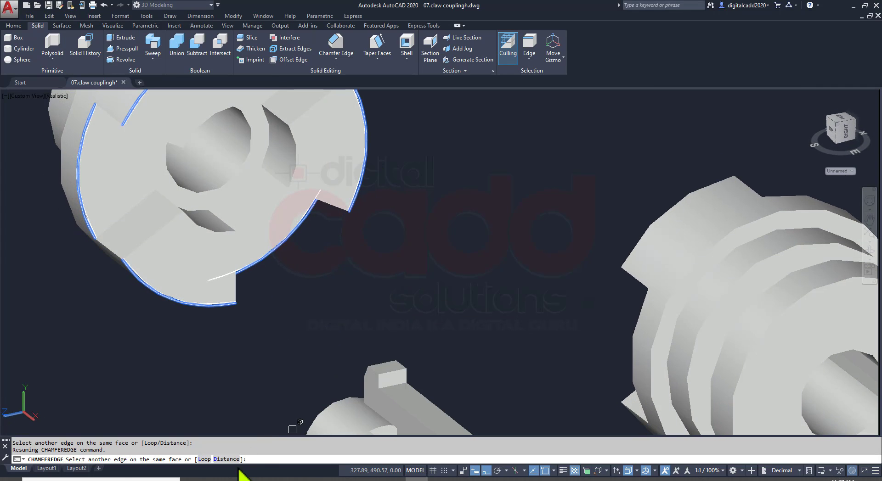
{"action": "left_click", "coordinate": [257, 480]}
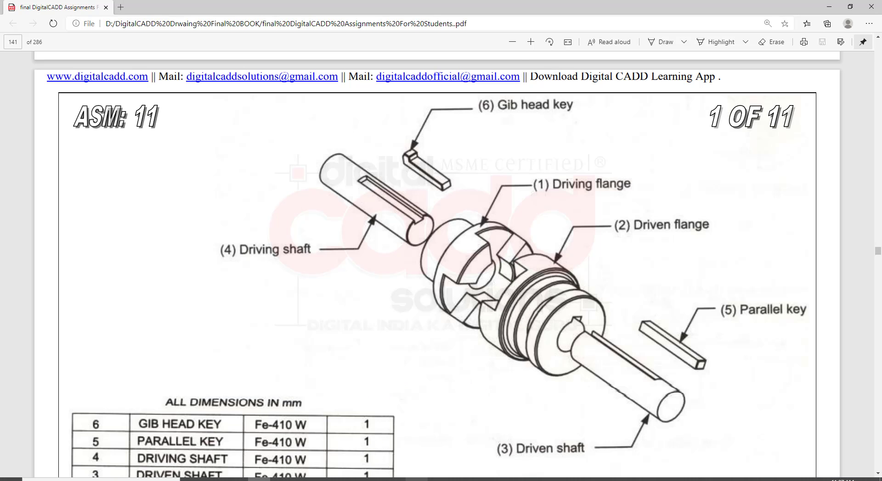
{"action": "left_click", "coordinate": [417, 480]}
{"action": "key", "text": "Return"}
{"action": "key", "text": "Return"}
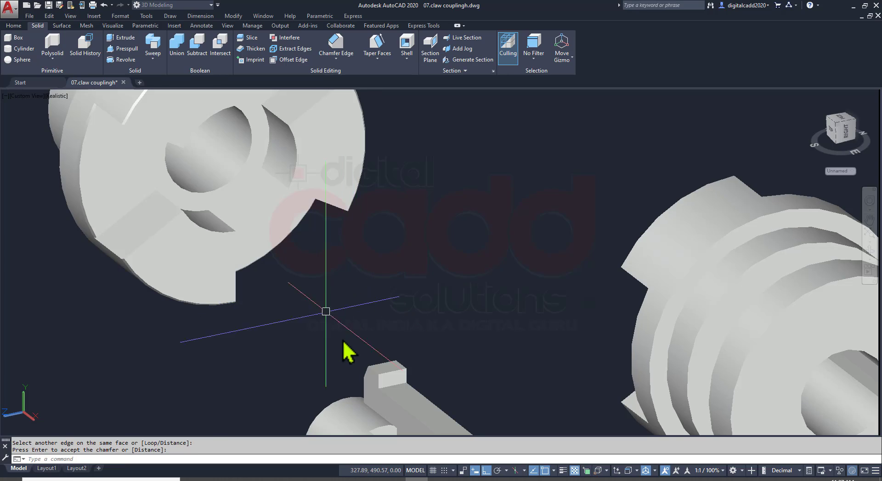
Examine the driving flange's chamfered claw edges and both ends of the driven flange
{"action": "scroll", "coordinate": [329, 334], "scroll_direction": "down", "scroll_amount": 3}
{"action": "middle_click_drag", "start_coordinate": [329, 317], "coordinate": [342, 295], "text": "shift"}
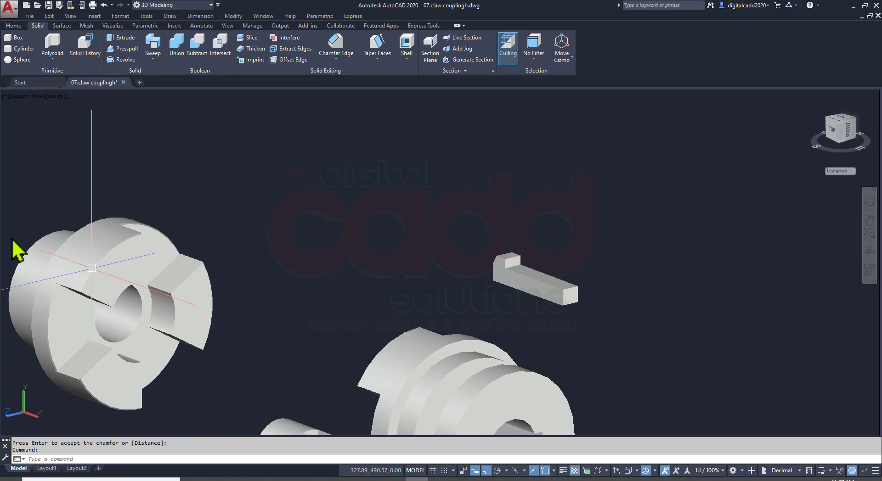
{"action": "middle_click_drag", "start_coordinate": [14, 240], "coordinate": [140, 294]}
{"action": "scroll", "coordinate": [140, 294], "scroll_direction": "up", "scroll_amount": 5}
{"action": "scroll", "coordinate": [345, 201], "scroll_direction": "down", "scroll_amount": 10}
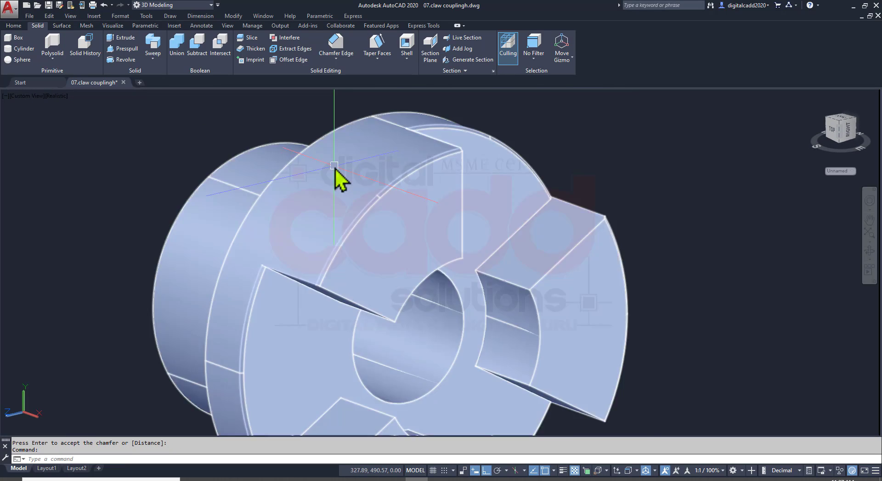
{"action": "middle_click_drag", "start_coordinate": [362, 257], "coordinate": [508, 252], "text": "shift"}
{"action": "middle_click_drag", "start_coordinate": [530, 188], "coordinate": [431, 281]}
{"action": "scroll", "coordinate": [409, 253], "scroll_direction": "up", "scroll_amount": 5}
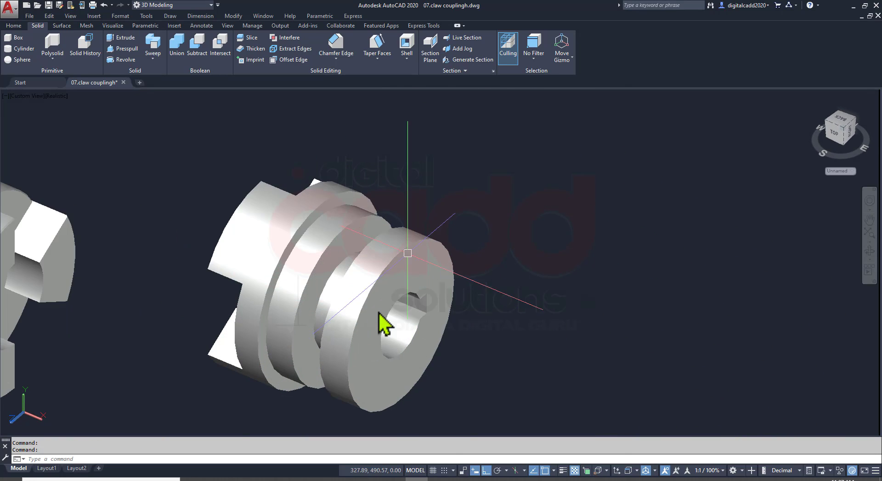
{"action": "middle_click_drag", "start_coordinate": [388, 321], "coordinate": [390, 190], "text": "shift"}
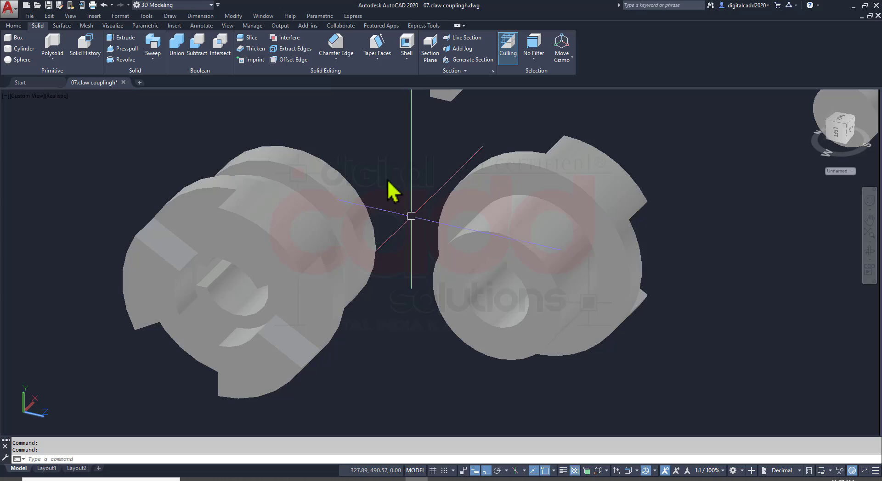
Select the driven flange's outer claw and recess arcs and the claw collar's rear rim for an edge chamfer with 0.5 distances
{"action": "left_click", "coordinate": [335, 50]}
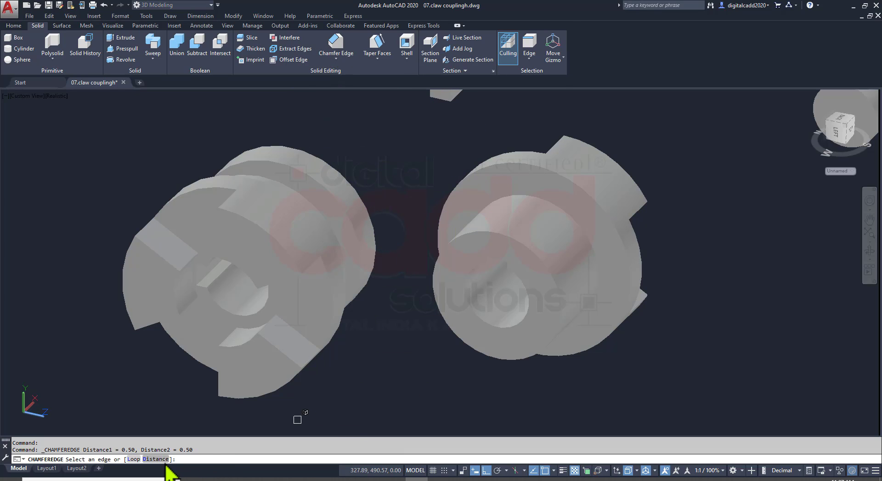
{"action": "key", "text": "Return"}
{"action": "key", "text": "Return"}
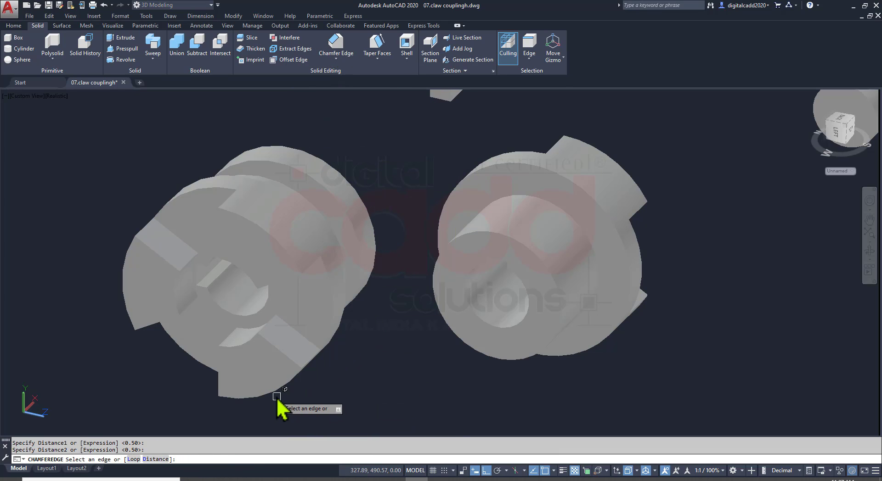
{"action": "left_click", "coordinate": [277, 392]}
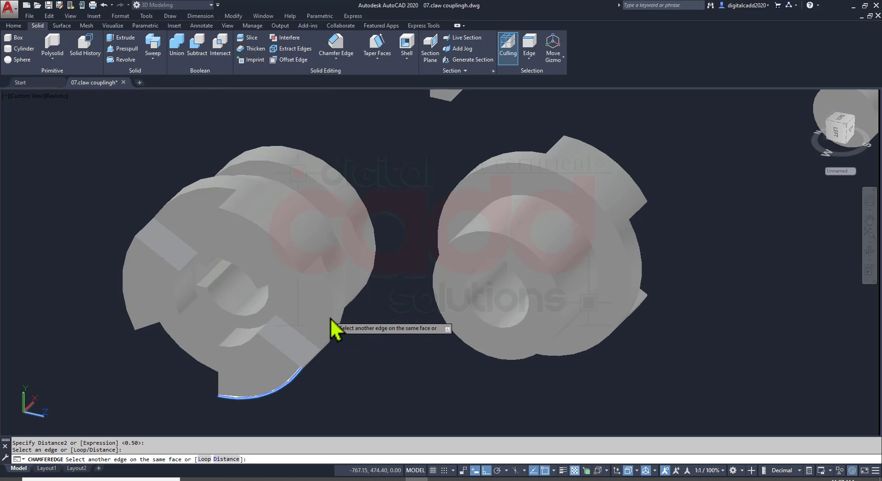
{"action": "left_click", "coordinate": [332, 321]}
{"action": "left_click", "coordinate": [276, 246]}
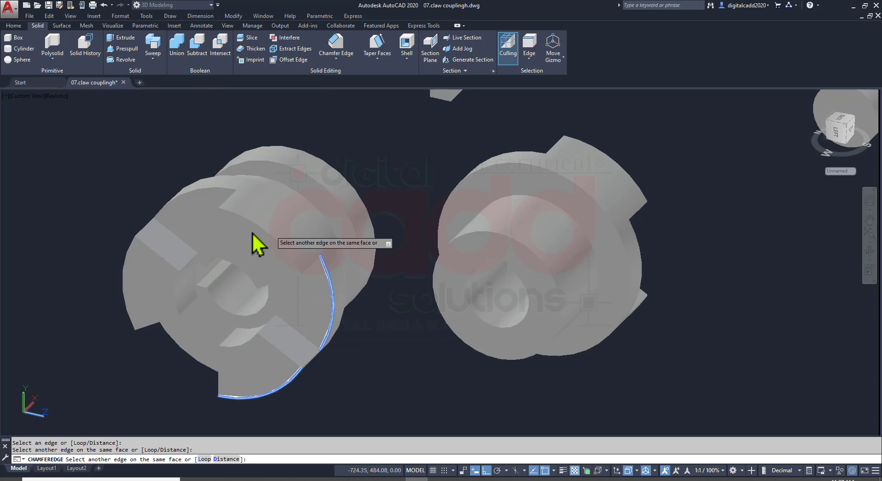
{"action": "left_click", "coordinate": [128, 264]}
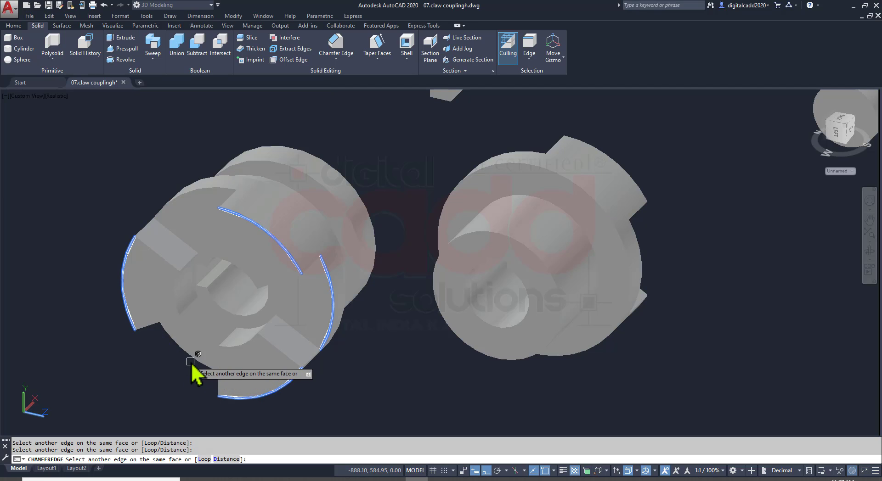
{"action": "middle_click_drag", "start_coordinate": [370, 419], "coordinate": [377, 377], "text": "shift"}
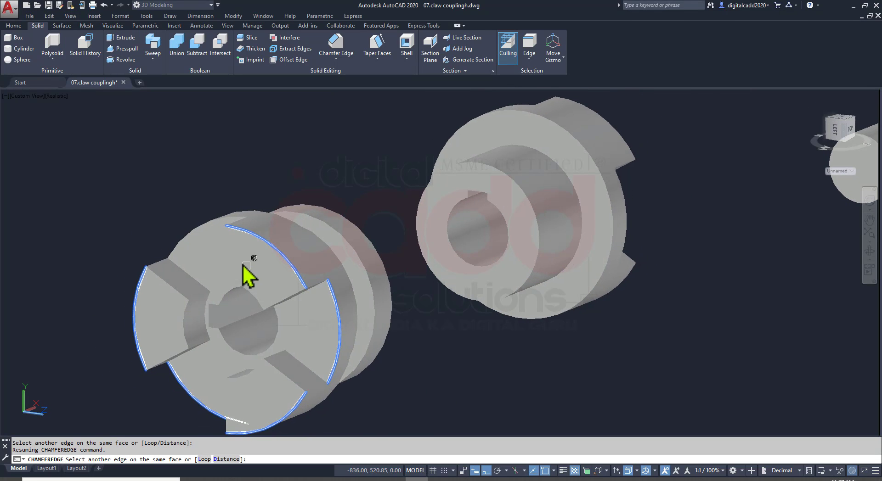
{"action": "left_click", "coordinate": [213, 223]}
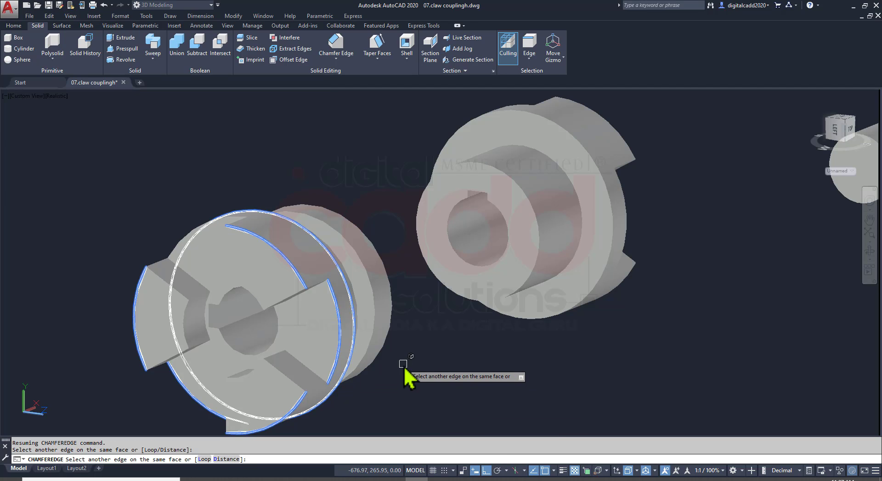
Try to add the middle collar's rim to the selected edges, and apply the chamfer to the driven flange's claw collar
{"action": "middle_click_drag", "start_coordinate": [407, 366], "coordinate": [405, 429], "text": "shift"}
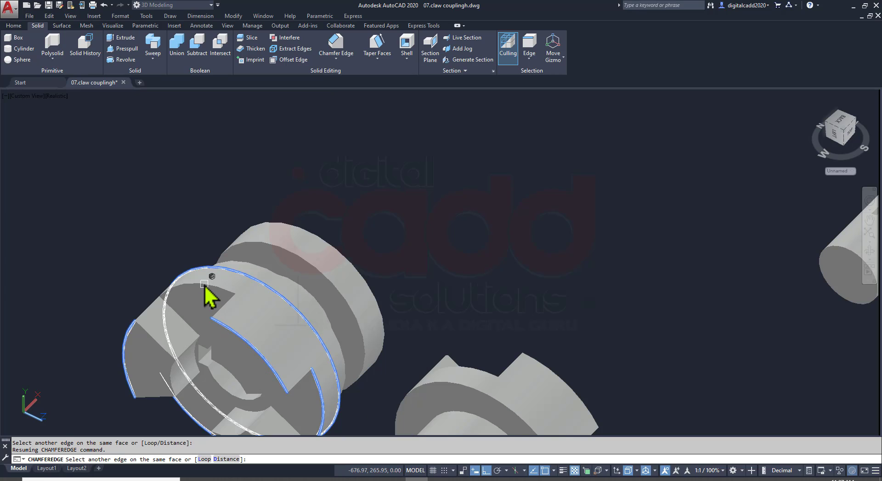
{"action": "scroll", "coordinate": [266, 360], "scroll_direction": "down", "scroll_amount": 5}
{"action": "middle_click_drag", "start_coordinate": [266, 360], "coordinate": [147, 356], "text": "shift"}
{"action": "scroll", "coordinate": [384, 187], "scroll_direction": "up", "scroll_amount": 6}
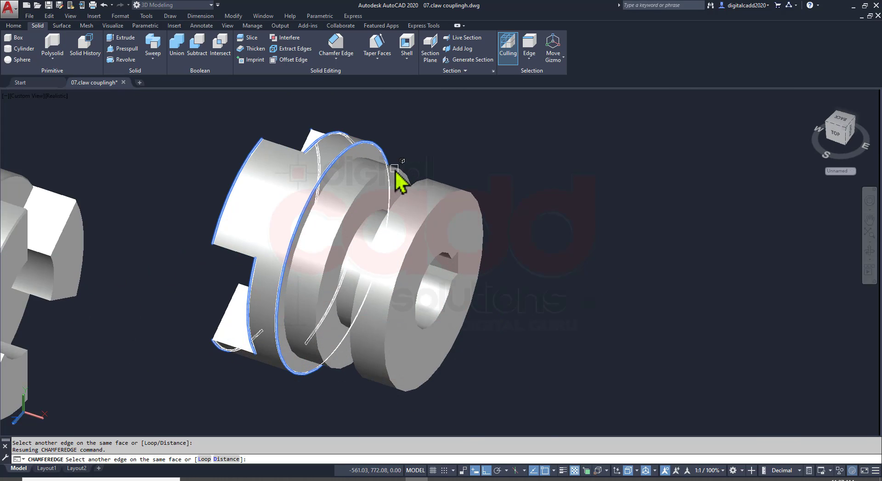
{"action": "left_click", "coordinate": [404, 173]}
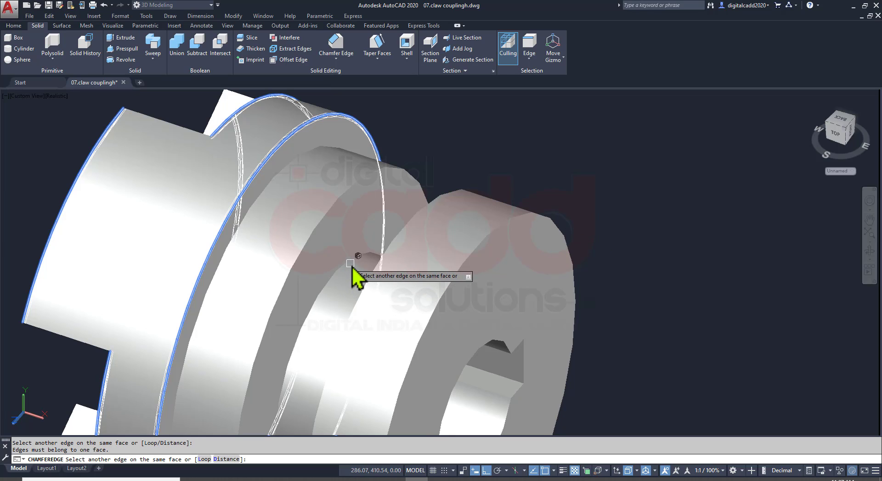
{"action": "scroll", "coordinate": [354, 273], "scroll_direction": "down", "scroll_amount": 5}
{"action": "key", "text": "Return"}
Chamfer the outer and inner circular edges of the driven flange's middle collar face beside the groove
{"action": "key", "text": "Return"}
{"action": "scroll", "coordinate": [413, 260], "scroll_direction": "up", "scroll_amount": 4}
{"action": "key", "text": "Return"}
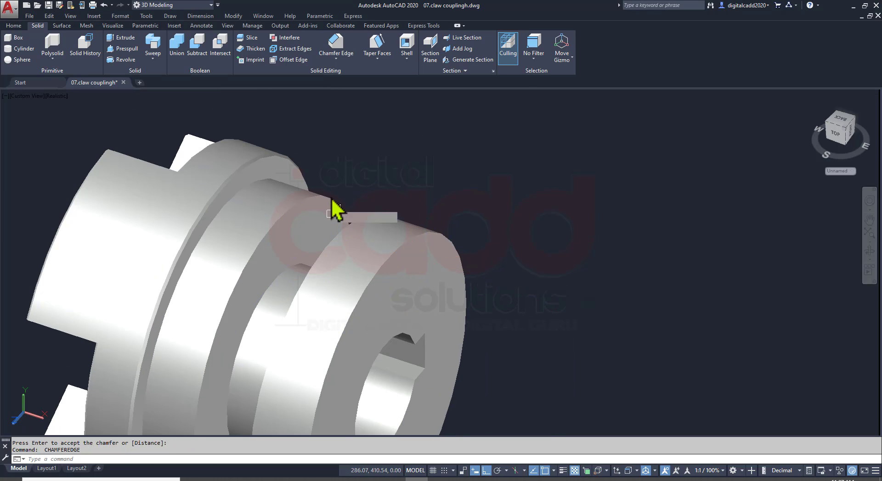
{"action": "left_click", "coordinate": [330, 196]}
{"action": "left_click", "coordinate": [284, 283]}
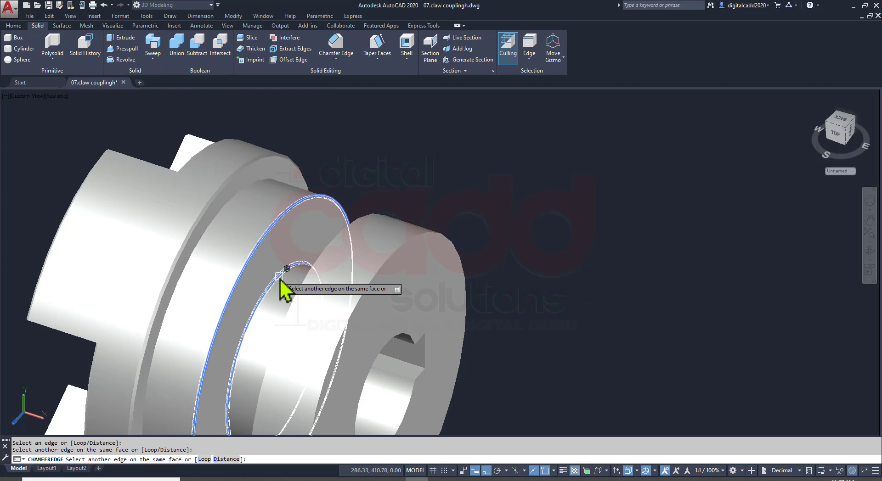
{"action": "left_click", "coordinate": [394, 237]}
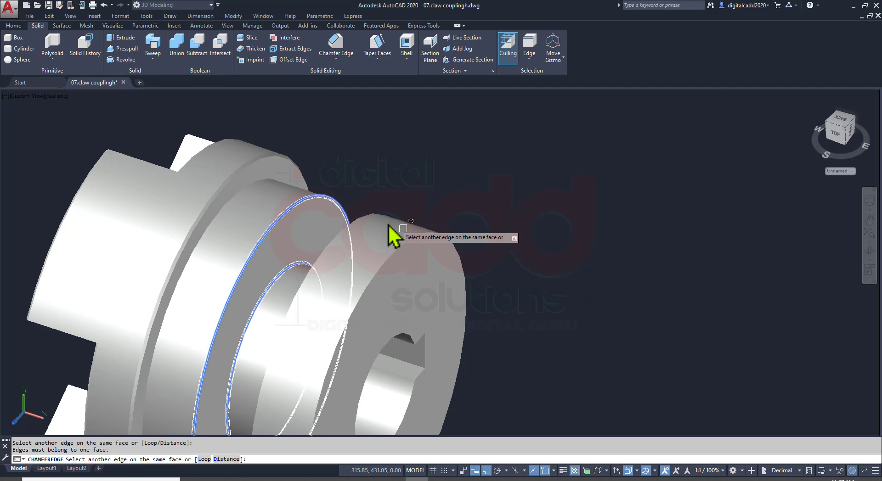
{"action": "key", "text": "Return"}
{"action": "key", "text": "Return"}
Chamfer both outer rims of the driven flange's end collar with 0.5 distances
{"action": "left_click", "coordinate": [401, 249]}
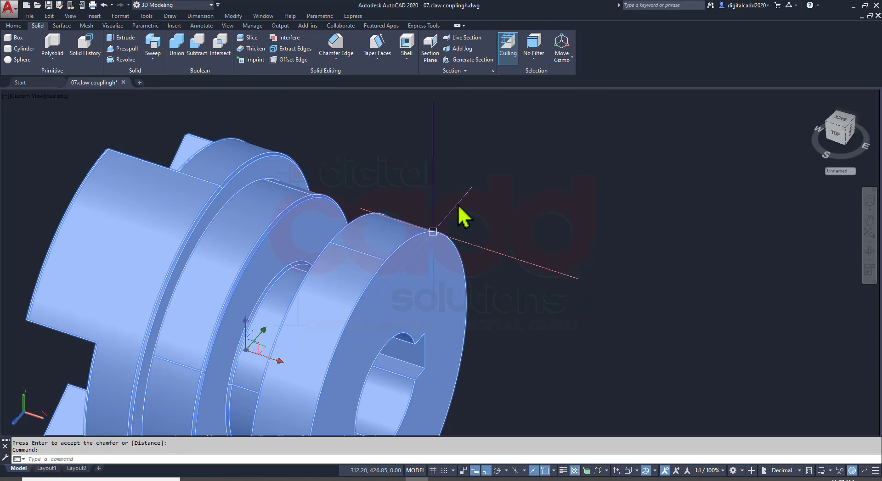
{"action": "key", "text": "Escape"}
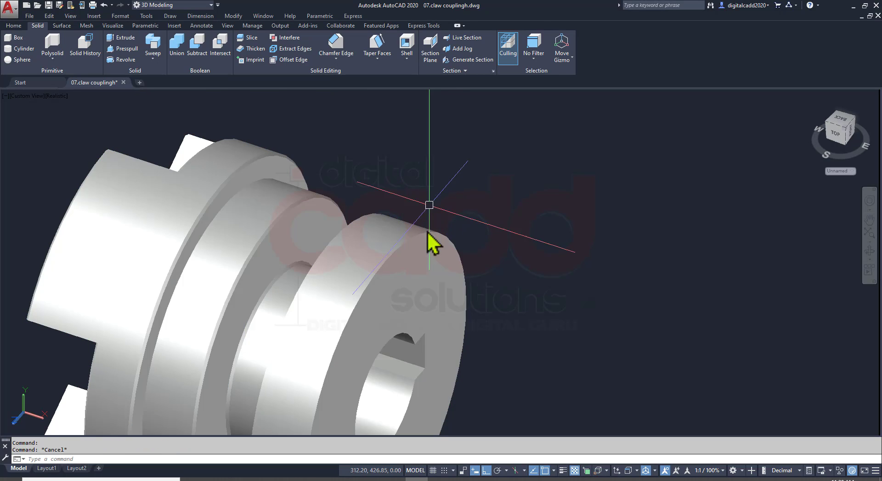
{"action": "key", "text": "Return"}
{"action": "left_click", "coordinate": [422, 235]}
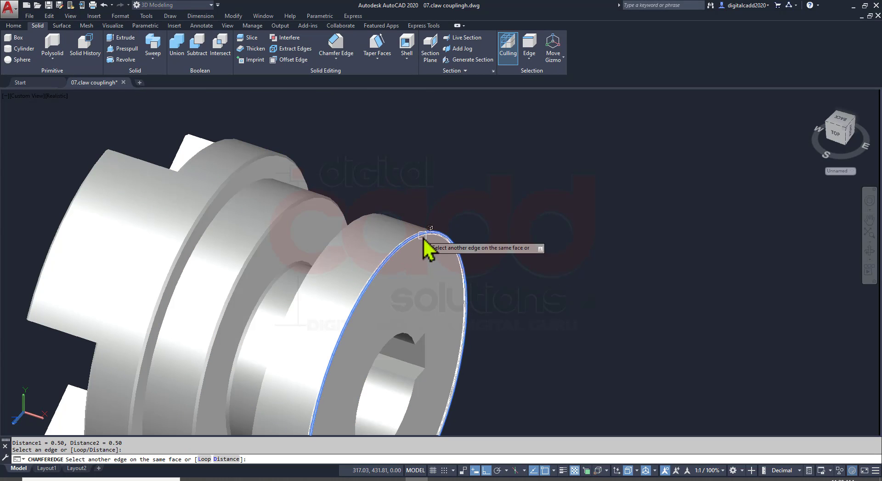
{"action": "left_click", "coordinate": [359, 227]}
{"action": "key", "text": "Return"}
{"action": "key", "text": "Return"}
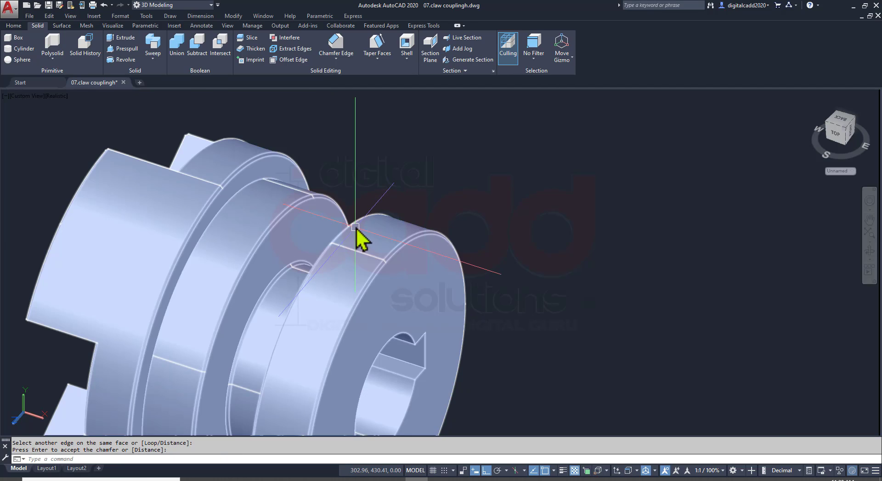
Chamfer the circular edge between the driven flange's groove neck and its end collar with 0.5 distances
{"action": "scroll", "coordinate": [360, 236], "scroll_direction": "down", "scroll_amount": 4}
{"action": "middle_click_drag", "start_coordinate": [347, 285], "coordinate": [439, 299], "text": "shift"}
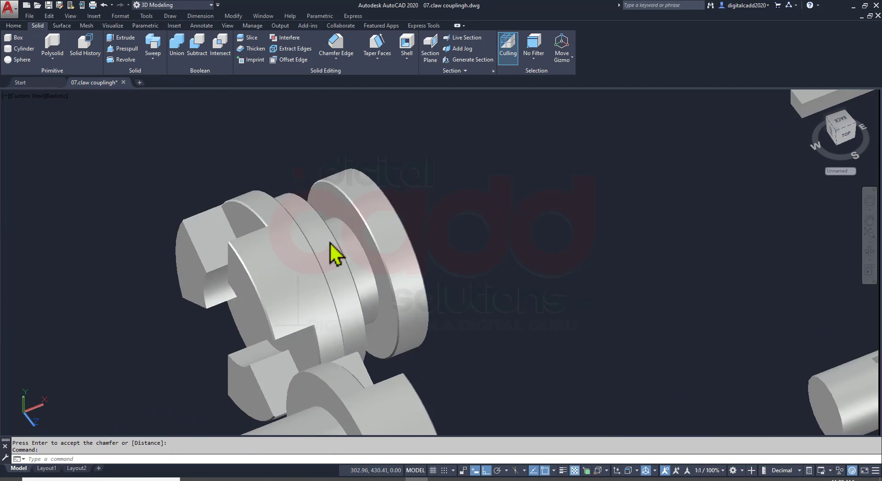
{"action": "scroll", "coordinate": [406, 225], "scroll_direction": "up", "scroll_amount": 8}
{"action": "key", "text": "Return"}
{"action": "left_click", "coordinate": [453, 202]}
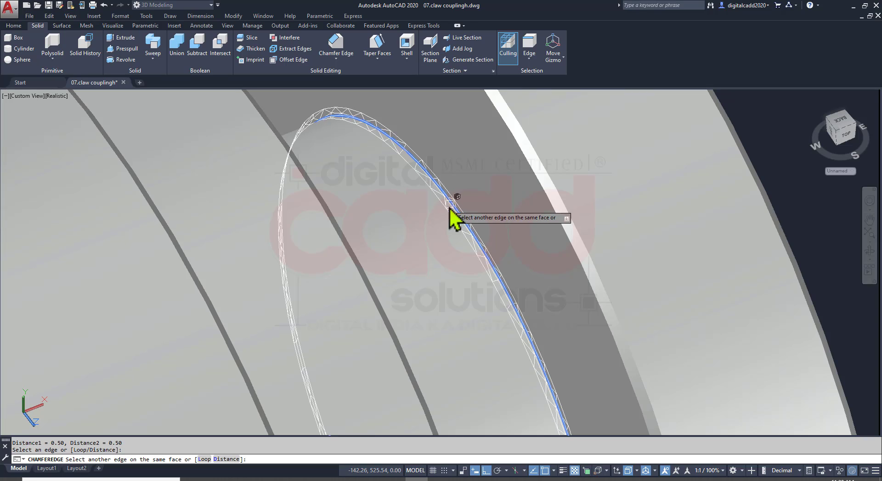
{"action": "key", "text": "Return"}
{"action": "scroll", "coordinate": [443, 221], "scroll_direction": "down", "scroll_amount": 6}
{"action": "middle_click_drag", "start_coordinate": [542, 324], "coordinate": [171, 376], "text": "shift"}
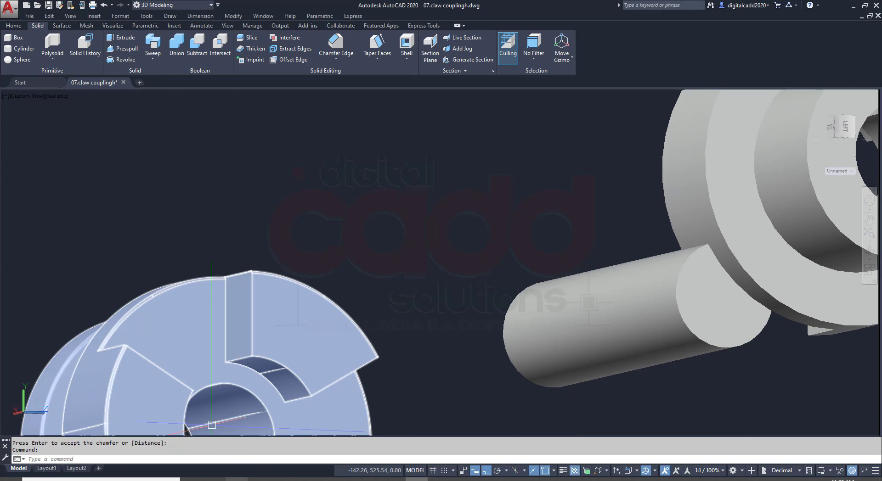
Check the assembly view in the assignment PDF, and chamfer the inner arc of the driven flange's first claw with 0.5 distances
{"action": "left_click", "coordinate": [258, 480]}
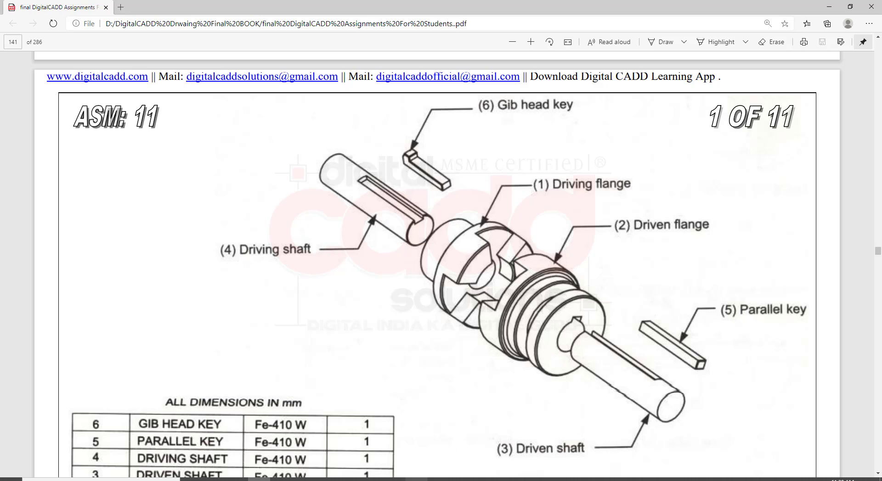
{"action": "left_click", "coordinate": [415, 479]}
{"action": "middle_click_drag", "start_coordinate": [388, 323], "coordinate": [401, 264]}
{"action": "key", "text": "space"}
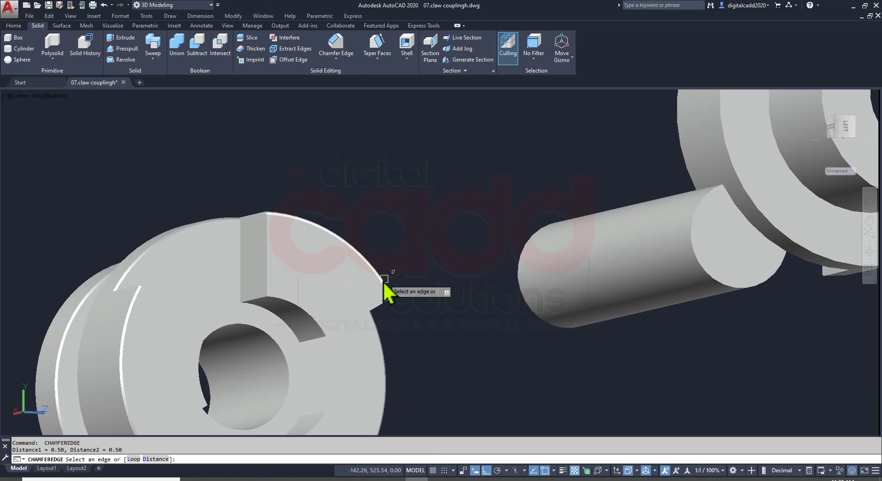
{"action": "scroll", "coordinate": [316, 330], "scroll_direction": "down", "scroll_amount": 5}
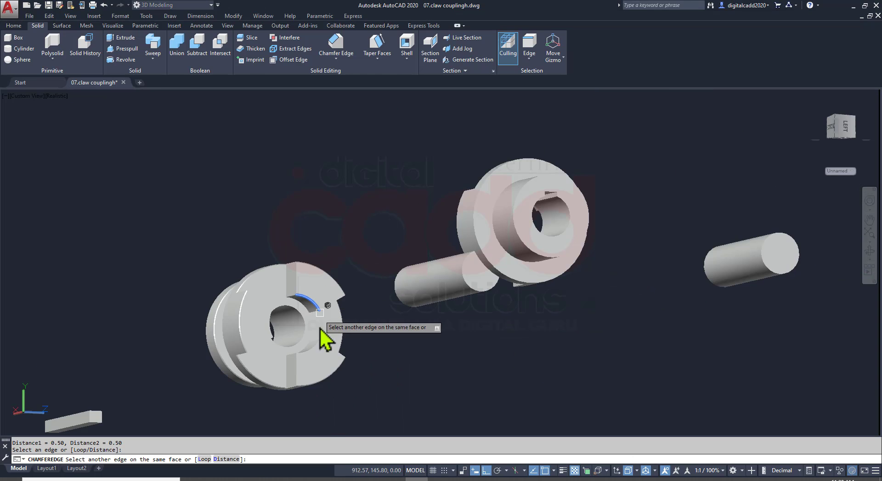
{"action": "scroll", "coordinate": [320, 335], "scroll_direction": "up", "scroll_amount": 8}
{"action": "scroll", "coordinate": [303, 340], "scroll_direction": "down", "scroll_amount": 4}
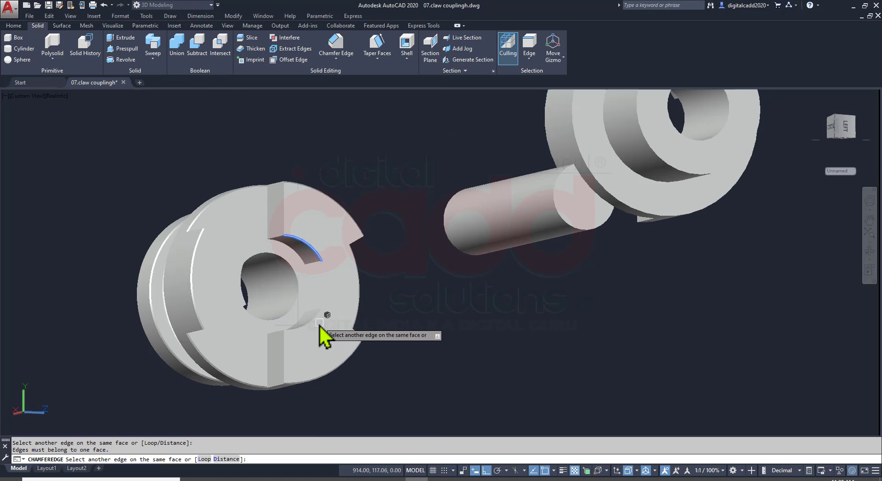
{"action": "key", "text": "Return"}
{"action": "key", "text": "Return"}
Chamfer the inner arc of the driven flange's second claw, trying to include the third claw's arc as well
{"action": "scroll", "coordinate": [317, 329], "scroll_direction": "up", "scroll_amount": 8}
{"action": "key", "text": "space"}
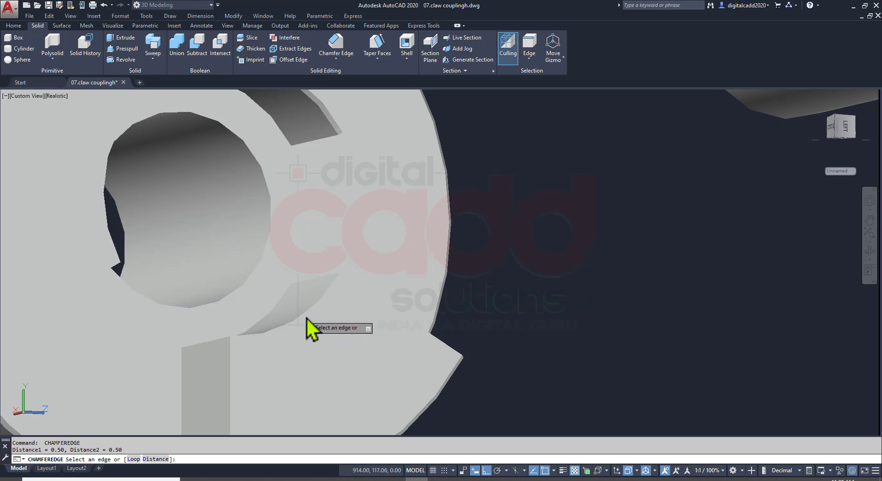
{"action": "left_click", "coordinate": [306, 318]}
{"action": "scroll", "coordinate": [335, 321], "scroll_direction": "down", "scroll_amount": 4}
{"action": "middle_click_drag", "start_coordinate": [317, 298], "coordinate": [353, 278], "text": "shift"}
{"action": "scroll", "coordinate": [205, 306], "scroll_direction": "up", "scroll_amount": 5}
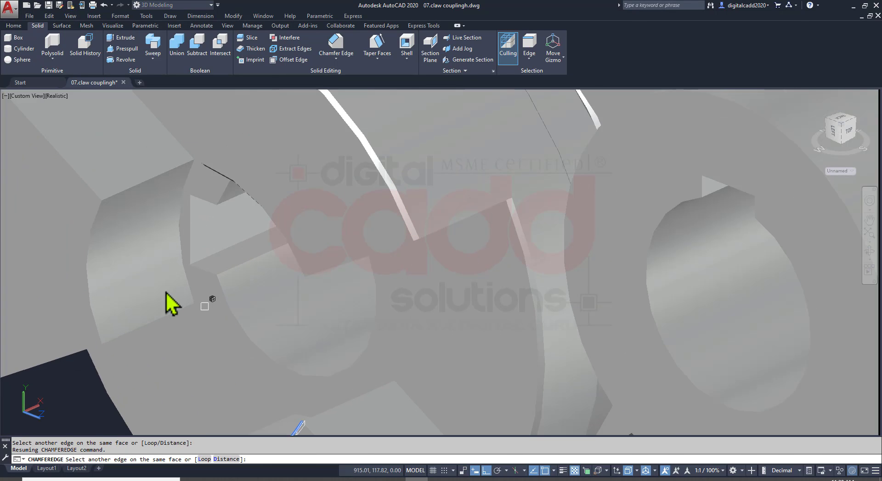
{"action": "left_click", "coordinate": [90, 238]}
{"action": "key", "text": "Return"}
Chamfer the inner arc of the driven flange's third claw with 0.5 distances
{"action": "key", "text": "Return"}
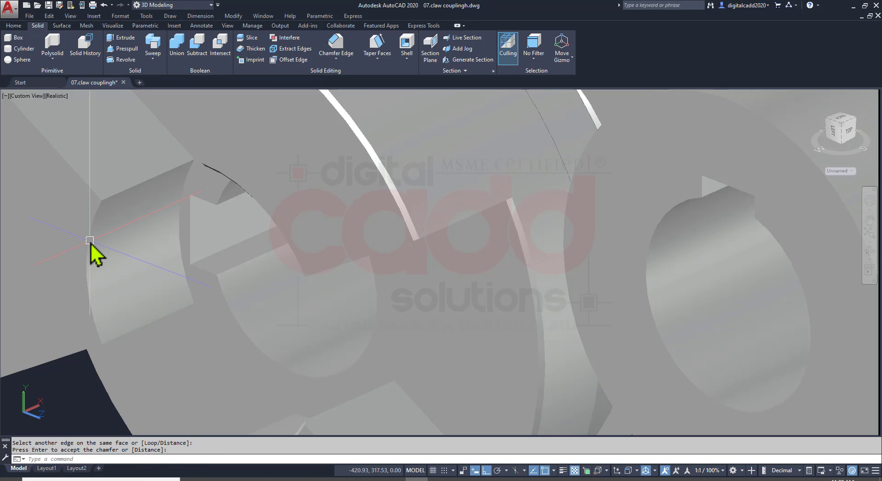
{"action": "key", "text": "Return"}
{"action": "left_click", "coordinate": [90, 240]}
{"action": "key", "text": "Return"}
{"action": "key", "text": "Return"}
{"action": "scroll", "coordinate": [151, 252], "scroll_direction": "down", "scroll_amount": 8}
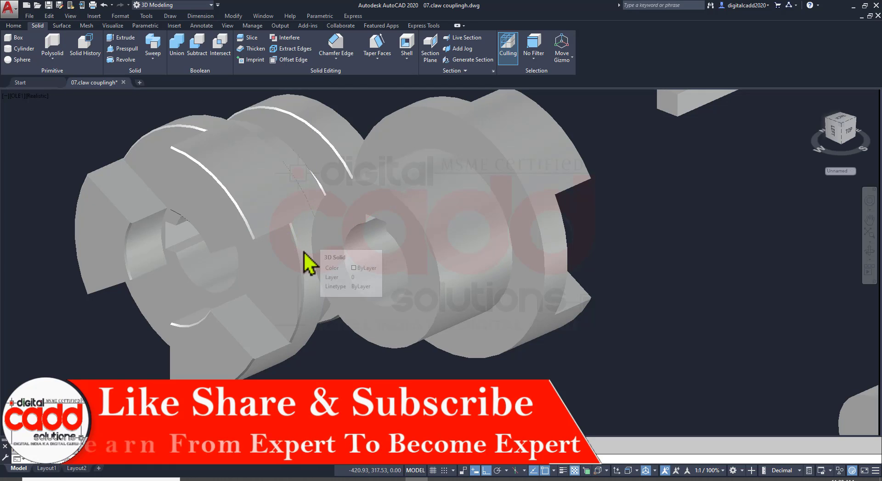
Save the drawing with the driven flange's claw chamfers
{"action": "middle_click_drag", "start_coordinate": [303, 262], "coordinate": [484, 219], "text": "shift"}
{"action": "scroll", "coordinate": [489, 230], "scroll_direction": "up", "scroll_amount": 3}
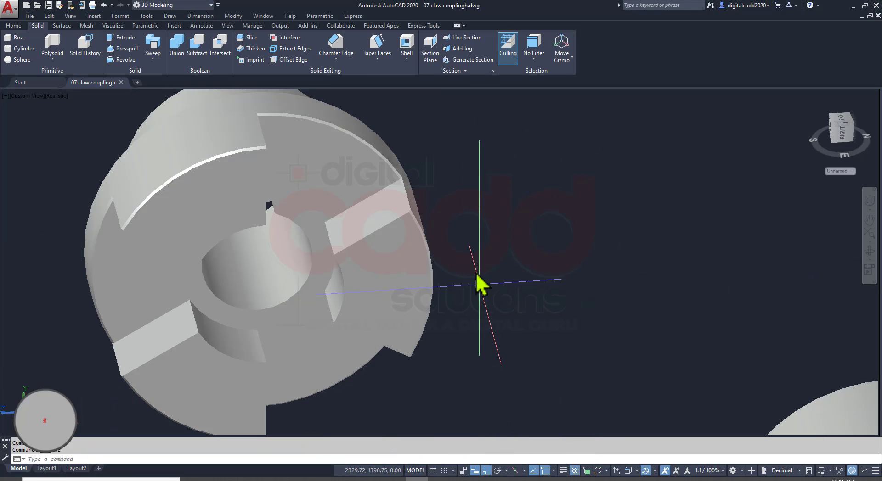
{"action": "type", "text": "CH"}
{"action": "key", "text": "Escape"}
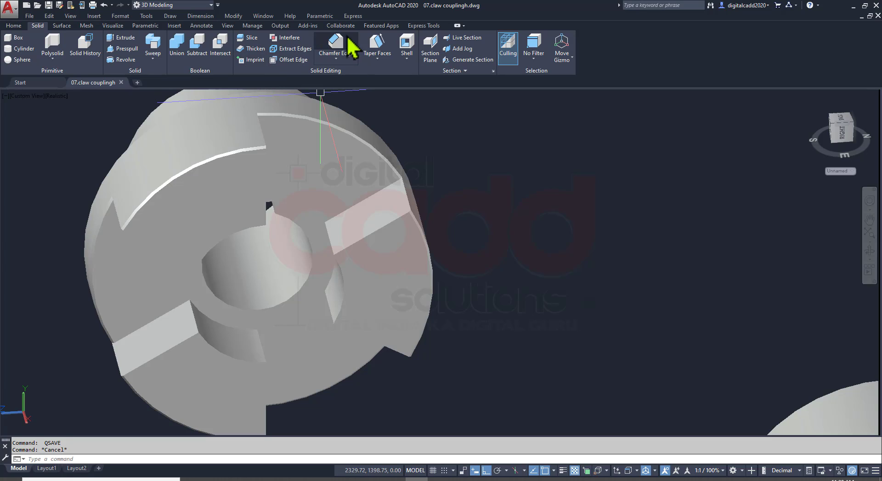
{"action": "key", "text": "Return"}
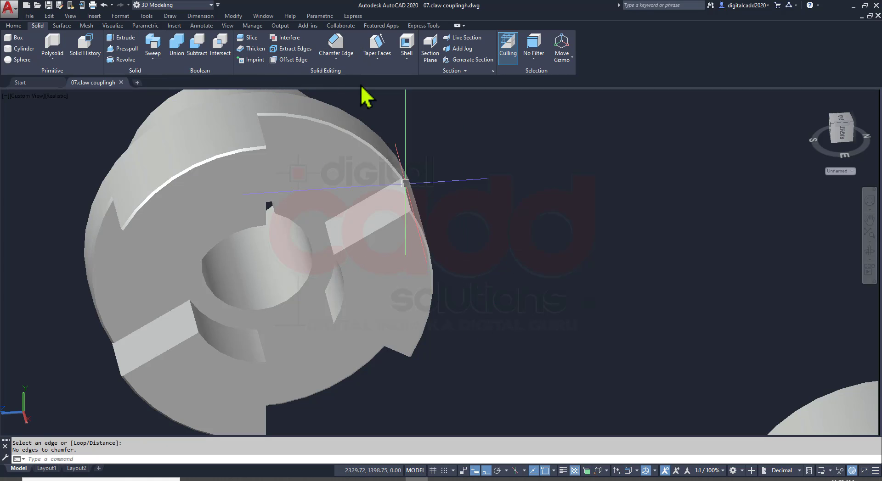
Set both edge chamfer distances to 0.5 and chamfer the inner arc of the driving flange's first claw
{"action": "left_click", "coordinate": [334, 52]}
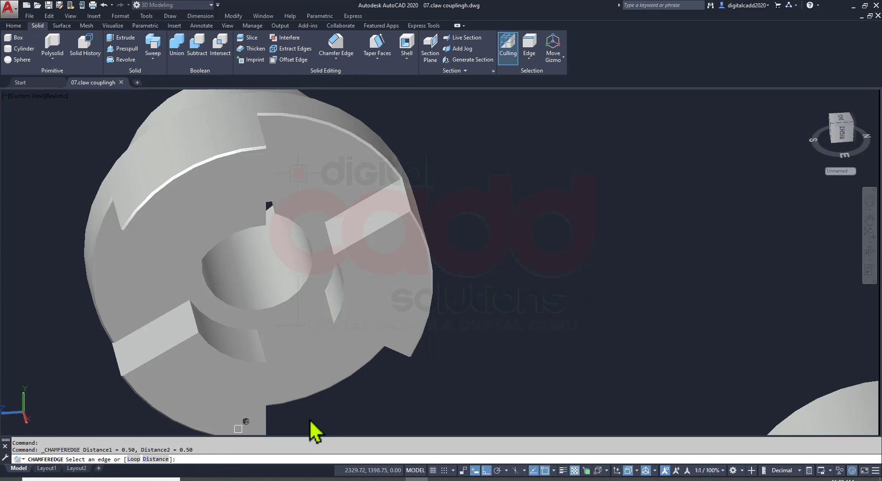
{"action": "left_click", "coordinate": [155, 459]}
{"action": "key", "text": "Return"}
{"action": "key", "text": "Return"}
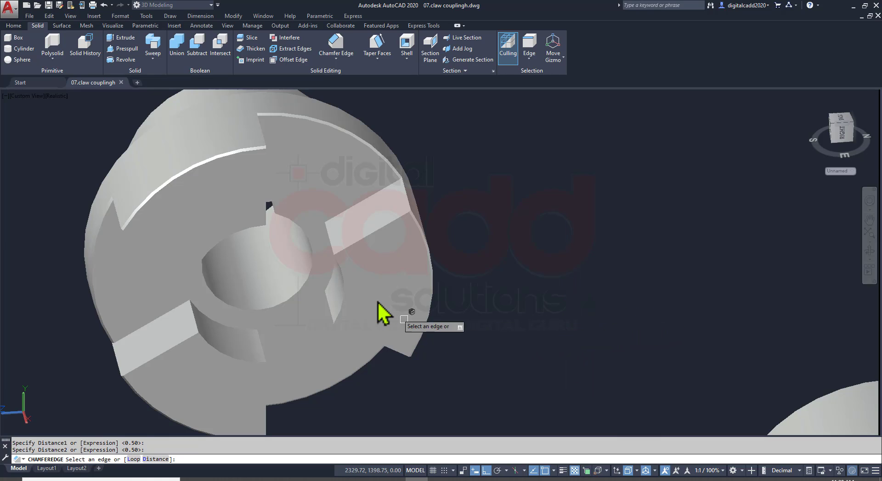
{"action": "left_click", "coordinate": [347, 285]}
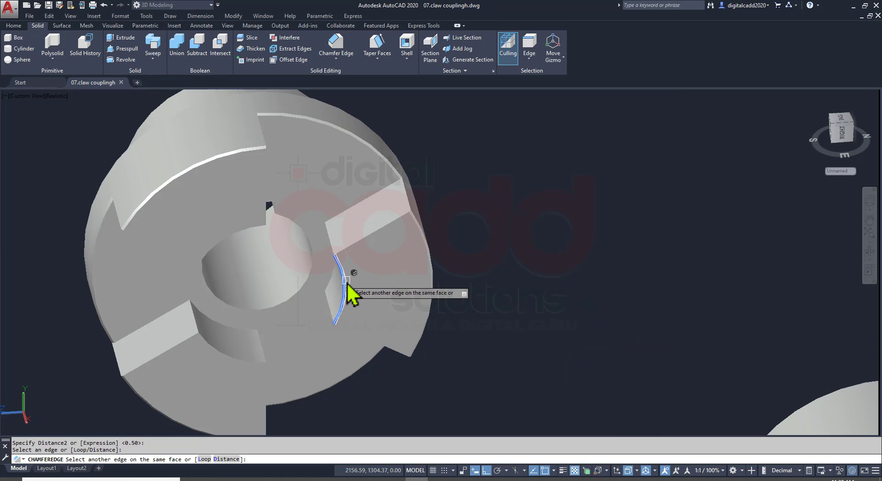
{"action": "left_click", "coordinate": [222, 360]}
{"action": "scroll", "coordinate": [319, 313], "scroll_direction": "down", "scroll_amount": 3}
{"action": "middle_click_drag", "start_coordinate": [290, 282], "coordinate": [227, 203], "text": "shift"}
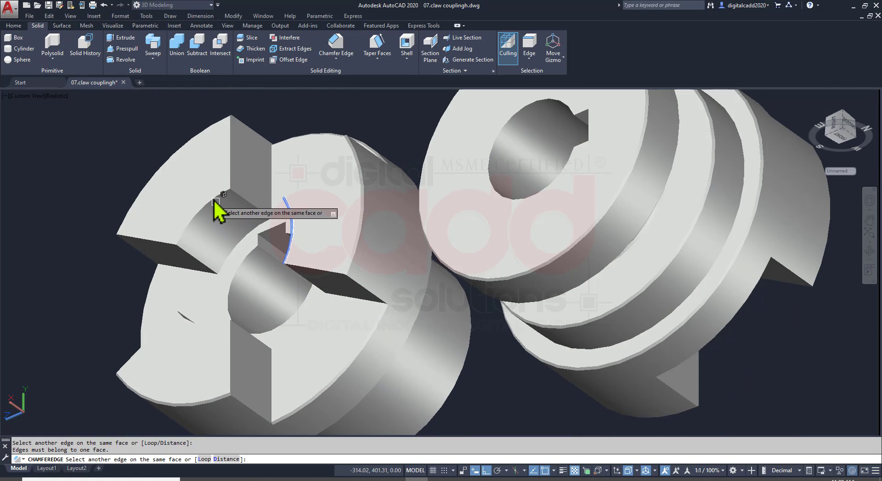
{"action": "key", "text": "Return"}
Chamfer the inner arc of the driving flange's second claw with the same 0.5 distances
{"action": "key", "text": "Return"}
{"action": "key", "text": "Return"}
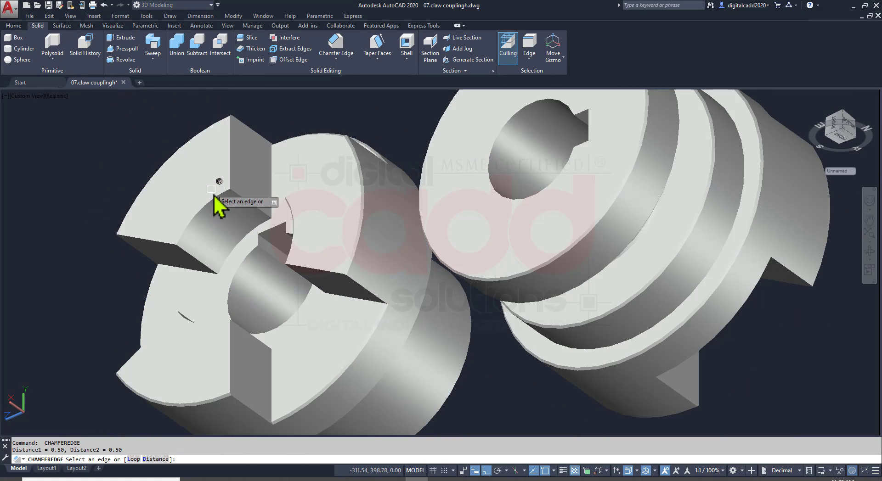
{"action": "left_click", "coordinate": [214, 198]}
Try to chamfer the inner arc of the driving flange's third claw, and inspect the edge closely
{"action": "key", "text": "Return"}
{"action": "key", "text": "Return"}
{"action": "key", "text": "Return"}
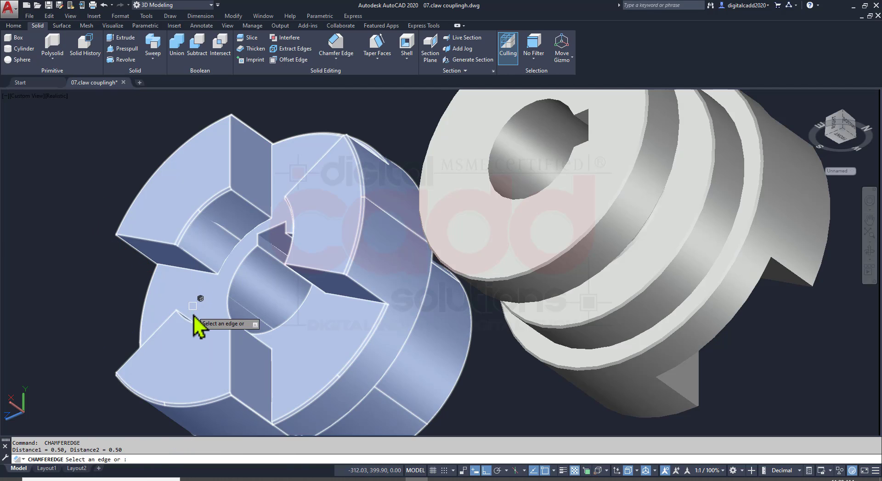
{"action": "key", "text": "Return"}
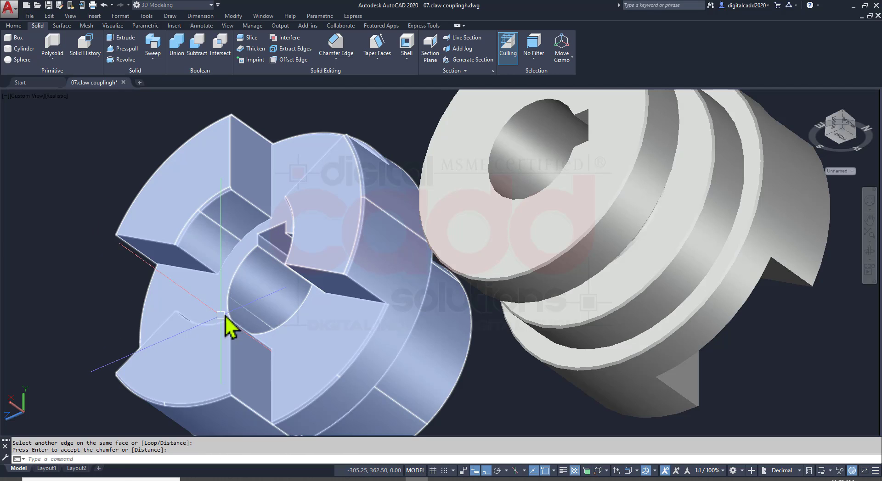
{"action": "middle_click_drag", "start_coordinate": [269, 280], "coordinate": [266, 368], "text": "shift"}
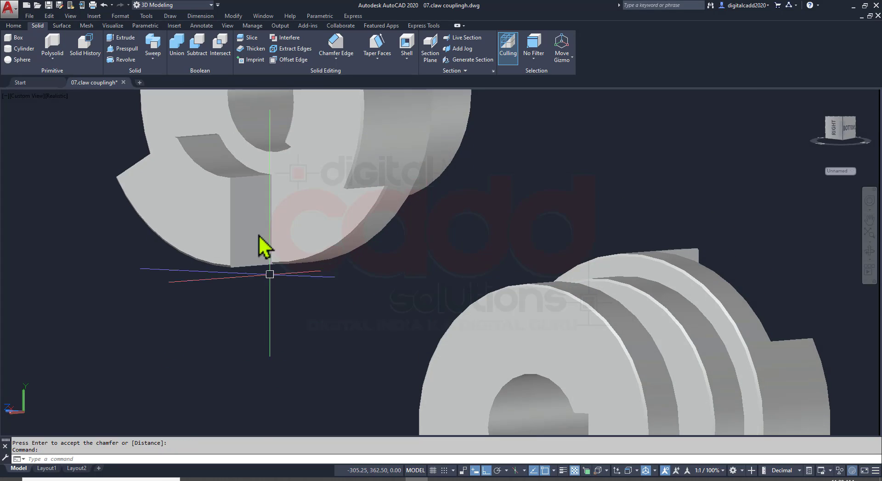
{"action": "scroll", "coordinate": [202, 118], "scroll_direction": "up", "scroll_amount": 5}
{"action": "scroll", "coordinate": [202, 116], "scroll_direction": "up", "scroll_amount": 2}
{"action": "scroll", "coordinate": [132, 219], "scroll_direction": "up", "scroll_amount": 3}
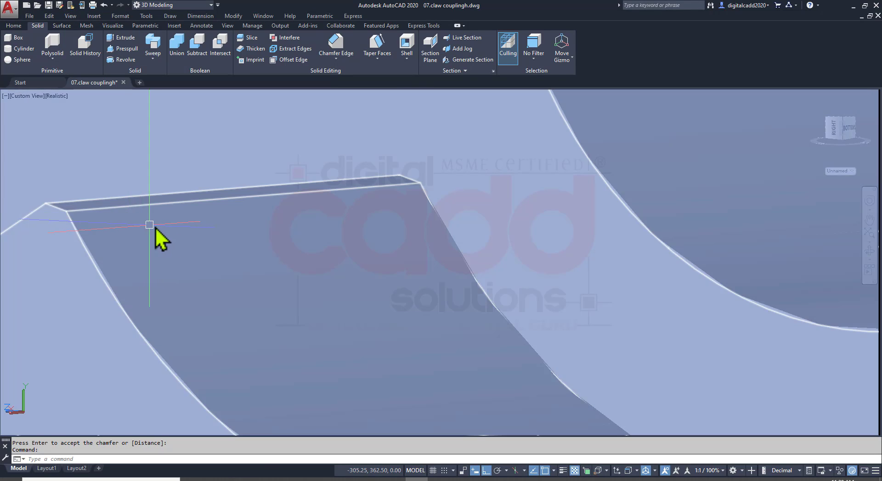
{"action": "middle_click_drag", "start_coordinate": [154, 226], "coordinate": [346, 268]}
{"action": "scroll", "coordinate": [346, 267], "scroll_direction": "down", "scroll_amount": 3}
{"action": "scroll", "coordinate": [363, 244], "scroll_direction": "down", "scroll_amount": 3}
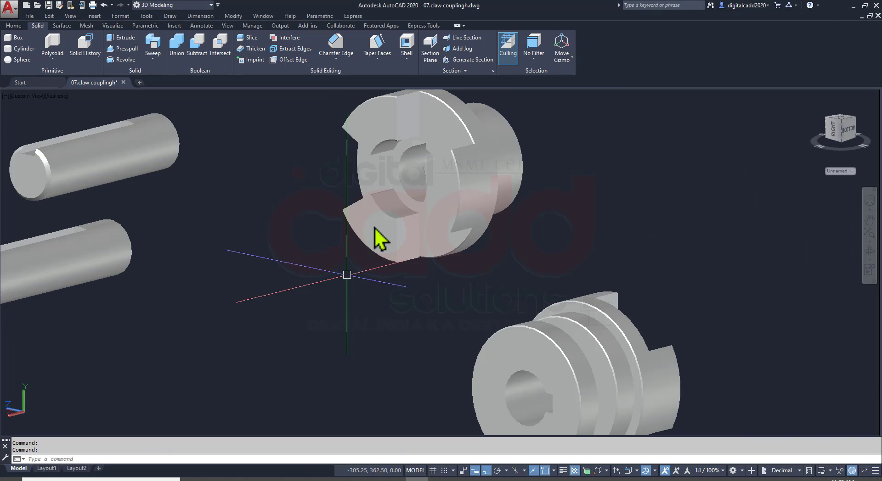
{"action": "scroll", "coordinate": [386, 187], "scroll_direction": "up", "scroll_amount": 8}
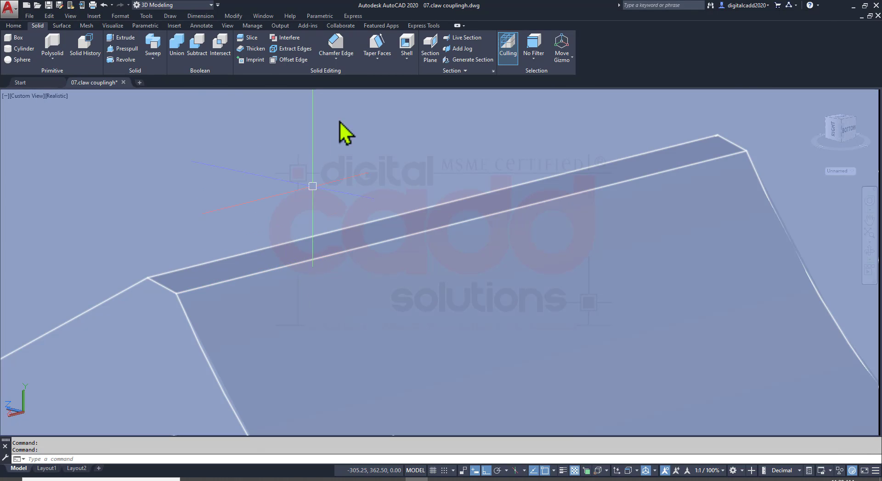
Delete the misplaced chamfer face along the straight edge of the driving flange's third claw recess
{"action": "left_click", "coordinate": [15, 27]}
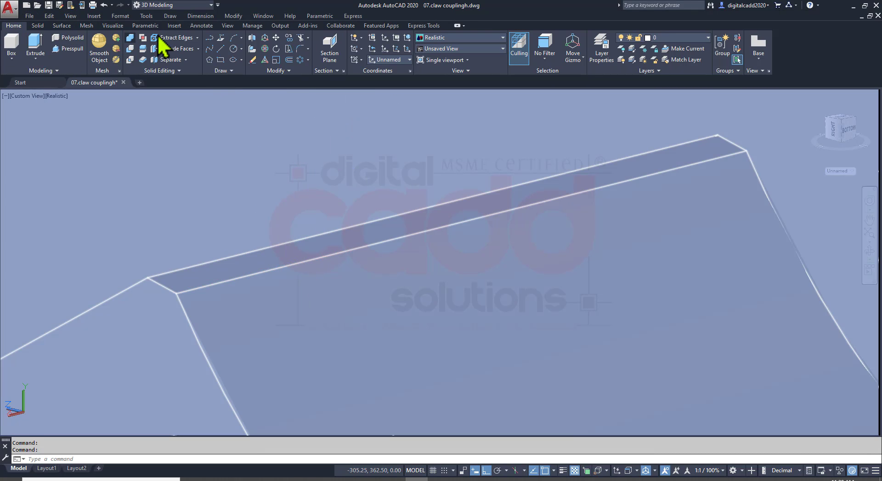
{"action": "left_click", "coordinate": [198, 49]}
{"action": "left_click", "coordinate": [189, 162]}
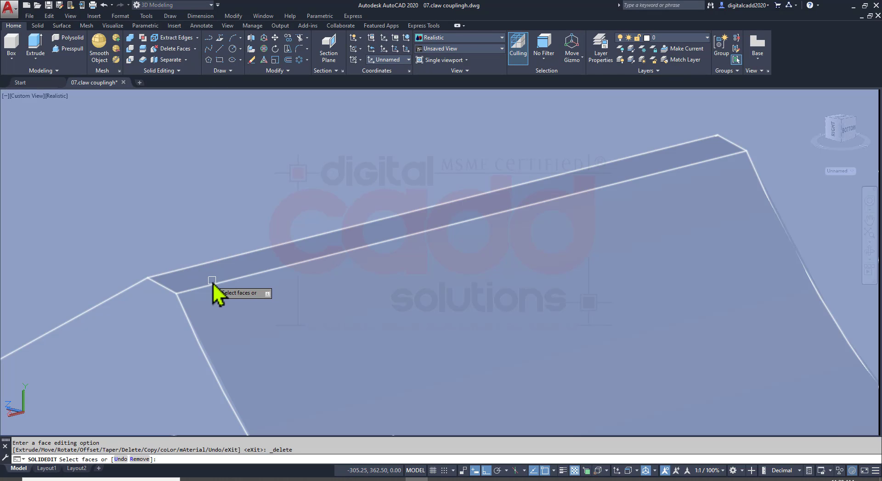
{"action": "left_click", "coordinate": [210, 277]}
{"action": "key", "text": "Return"}
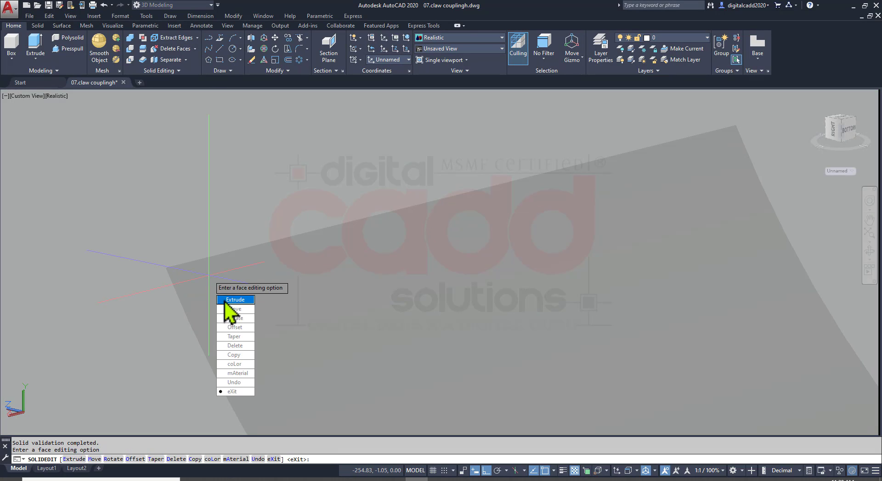
{"action": "key", "text": "Escape"}
Chamfer the curved inner edge of the driving flange's third claw with both distances at 0.5
{"action": "left_click", "coordinate": [38, 26]}
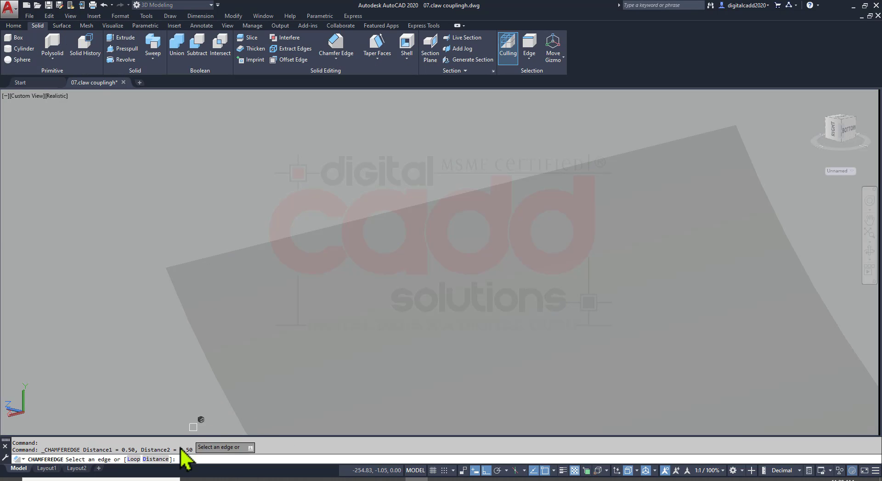
{"action": "left_click", "coordinate": [156, 459]}
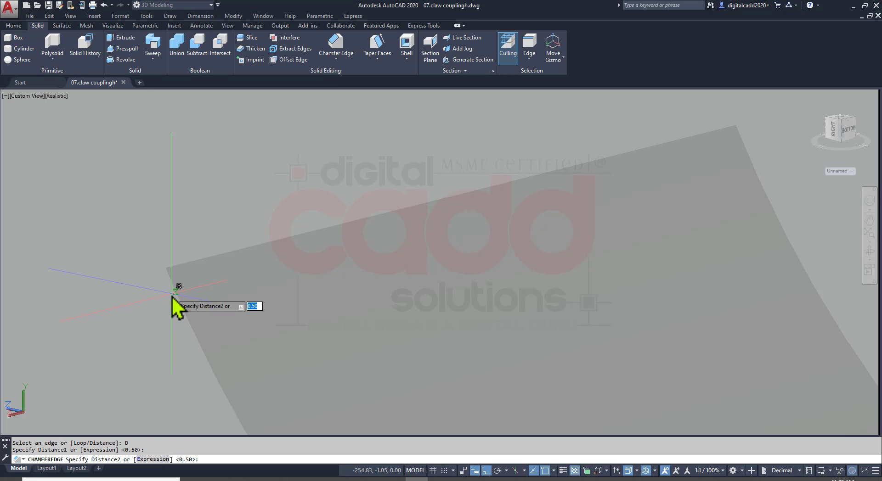
{"action": "left_click", "coordinate": [182, 308]}
{"action": "scroll", "coordinate": [213, 266], "scroll_direction": "down", "scroll_amount": 5}
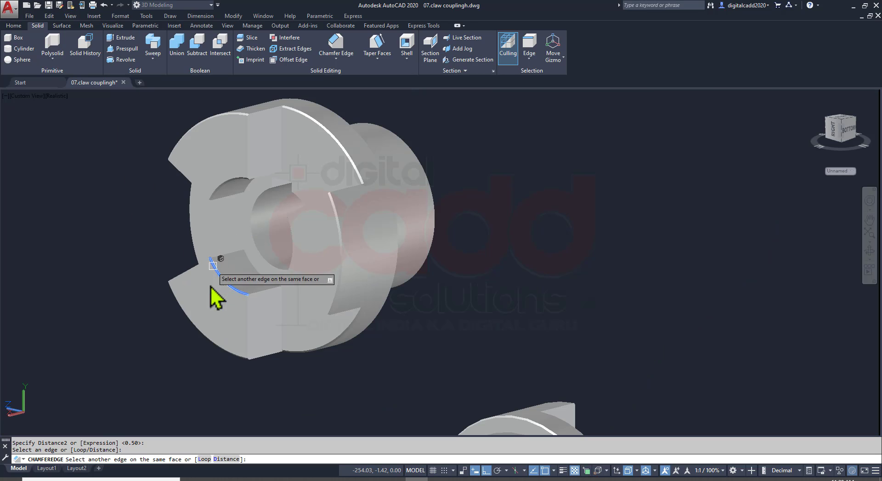
{"action": "left_click", "coordinate": [221, 276]}
{"action": "key", "text": "Return"}
{"action": "middle_click_drag", "start_coordinate": [329, 278], "coordinate": [425, 321], "text": "shift"}
{"action": "key", "text": "Return"}
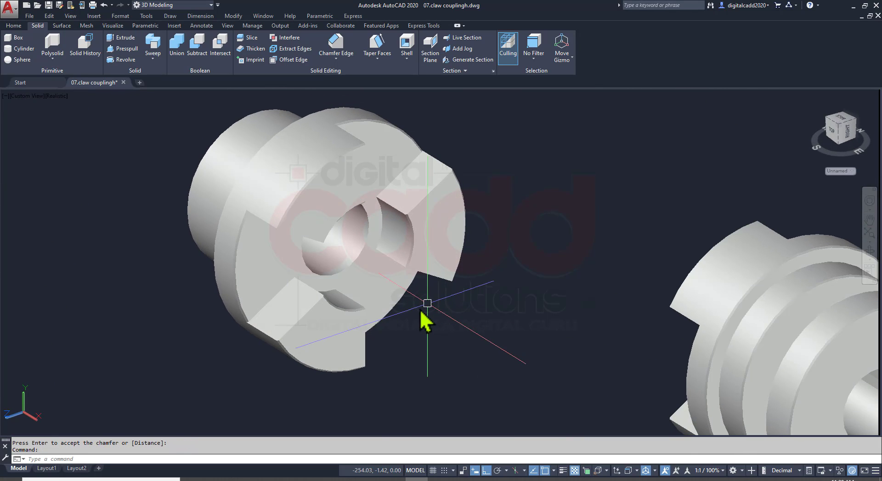
Save the drawing and compare the modelled parts with the exploded coupling view in the assignment PDF
{"action": "key", "text": "ctrl+s"}
{"action": "scroll", "coordinate": [386, 278], "scroll_direction": "down", "scroll_amount": 5}
{"action": "middle_click_drag", "start_coordinate": [487, 352], "coordinate": [391, 254]}
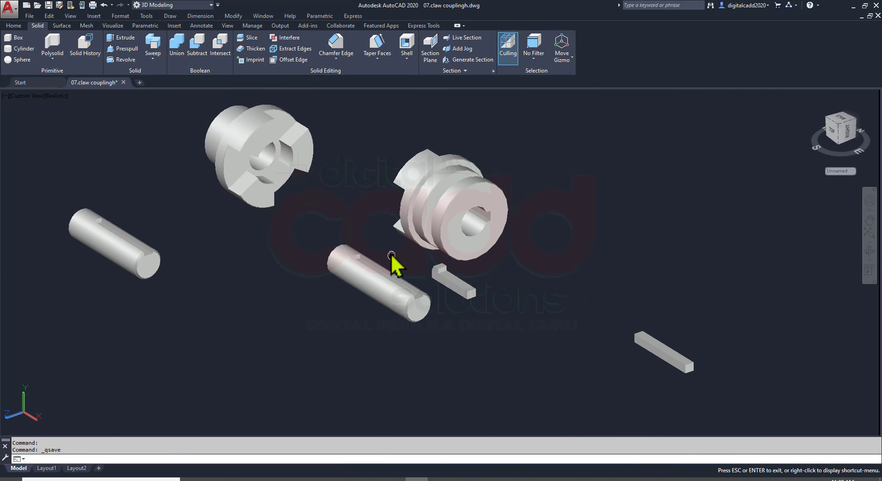
{"action": "scroll", "coordinate": [409, 371], "scroll_direction": "up", "scroll_amount": 5}
{"action": "key", "text": "alt+Tab"}
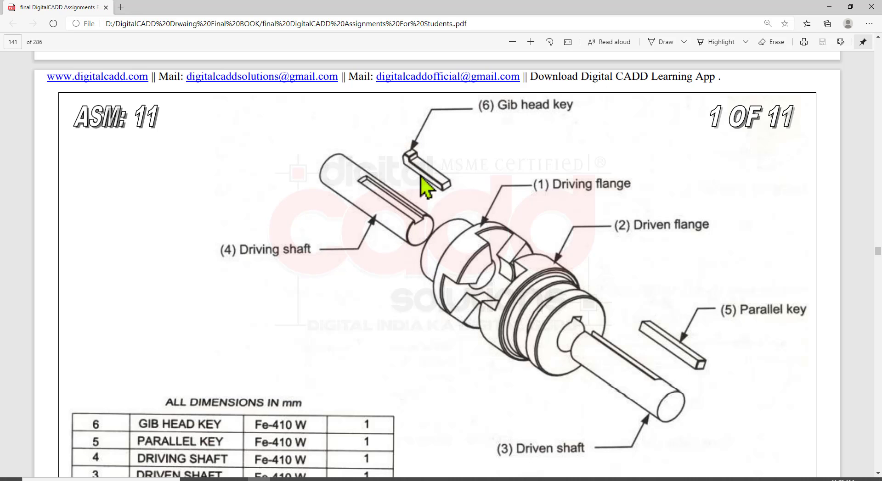
{"action": "key", "text": "alt+Tab"}
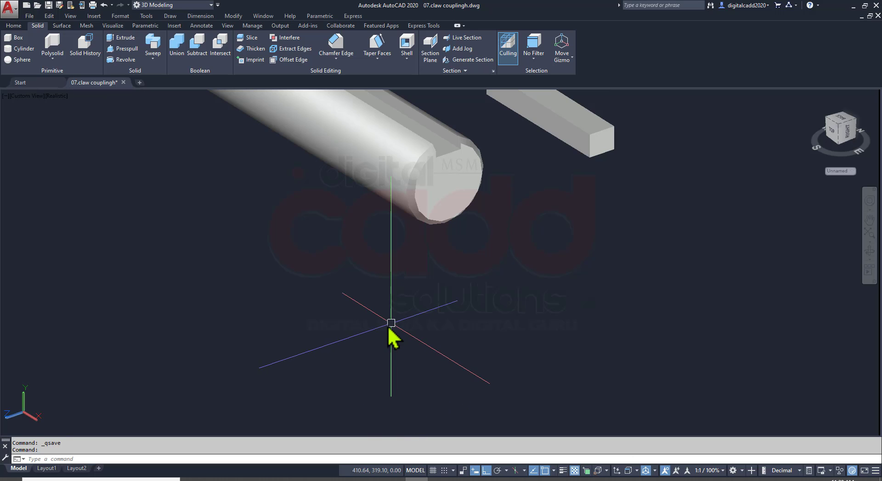
Save the drawing and check all modelled coupling parts together
{"action": "key", "text": "ctrl+s"}
{"action": "middle_click_drag", "start_coordinate": [385, 290], "coordinate": [351, 346]}
{"action": "scroll", "coordinate": [347, 271], "scroll_direction": "down", "scroll_amount": 6}
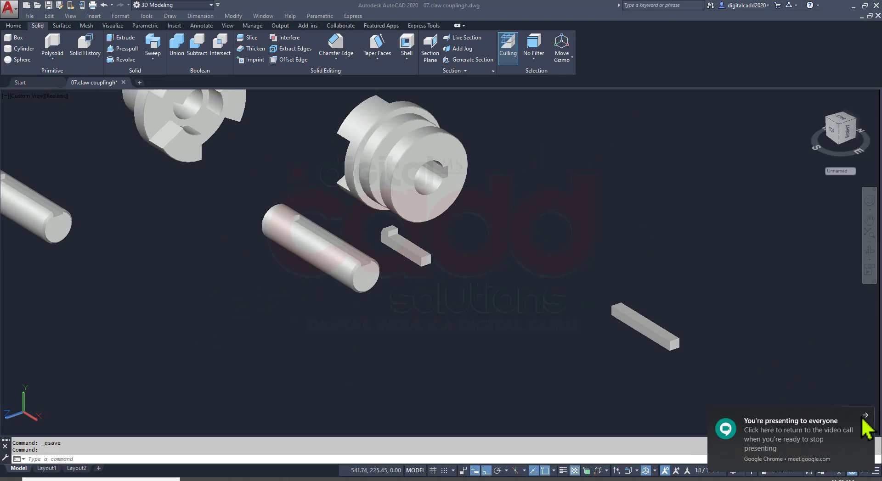
{"action": "scroll", "coordinate": [370, 264], "scroll_direction": "down", "scroll_amount": 5}
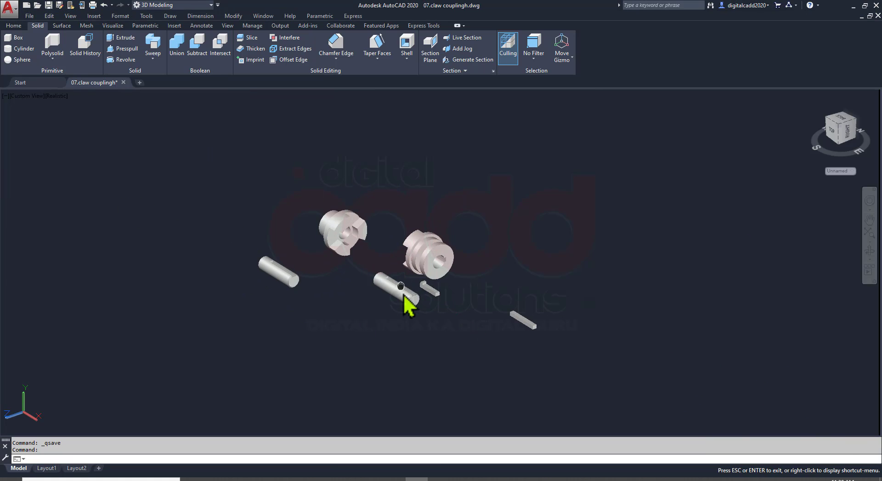
{"action": "key", "text": "ctrl+s"}
{"action": "scroll", "coordinate": [392, 244], "scroll_direction": "up", "scroll_amount": 4}
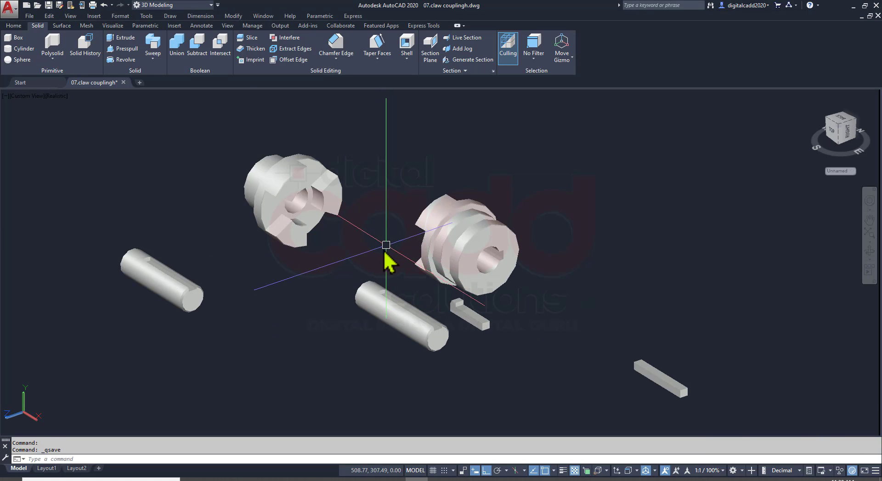
{"action": "mouse_move", "coordinate": [368, 259]}
{"action": "middle_mouse_down", "text": "shift"}
{"action": "mouse_move", "coordinate": [374, 293]}
{"action": "mouse_move", "coordinate": [368, 229]}
{"action": "mouse_move", "coordinate": [367, 260]}
{"action": "mouse_move", "coordinate": [355, 260]}
{"action": "middle_mouse_up", "text": "shift"}
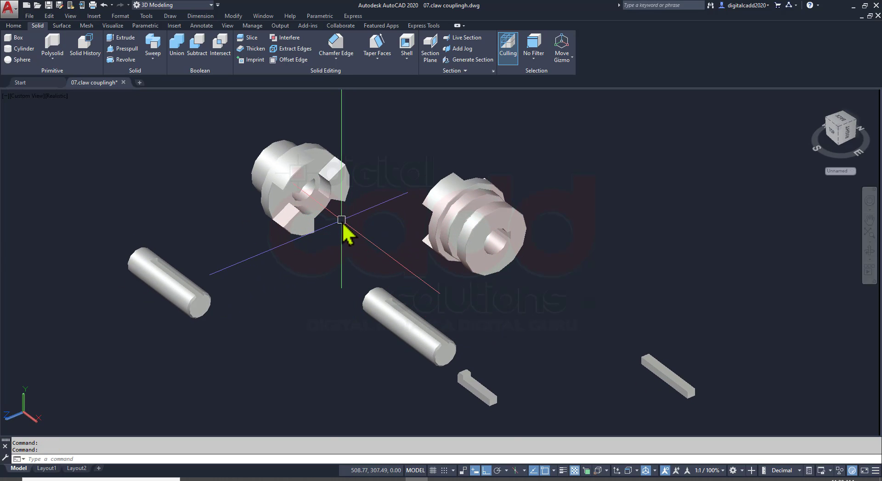
Reset the UCS to World
{"action": "type", "text": "c"}
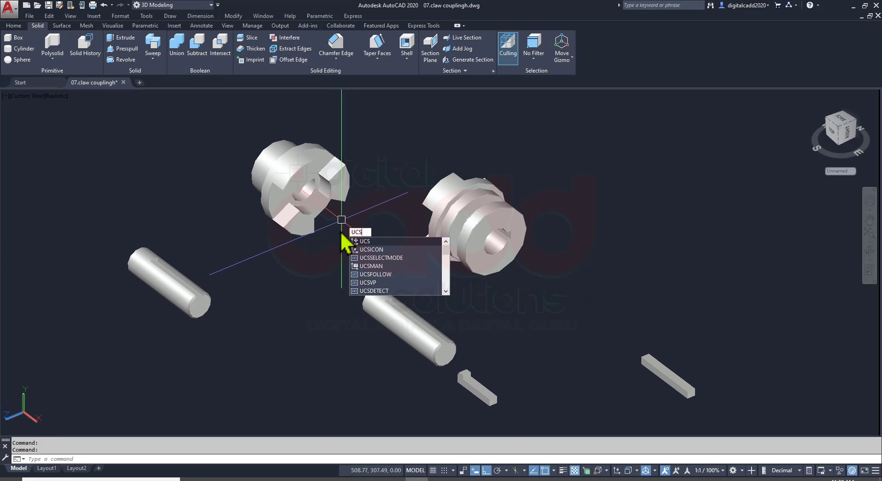
{"action": "type", "text": "s"}
{"action": "key", "text": "Return"}
{"action": "scroll", "coordinate": [296, 182], "scroll_direction": "up", "scroll_amount": 3}
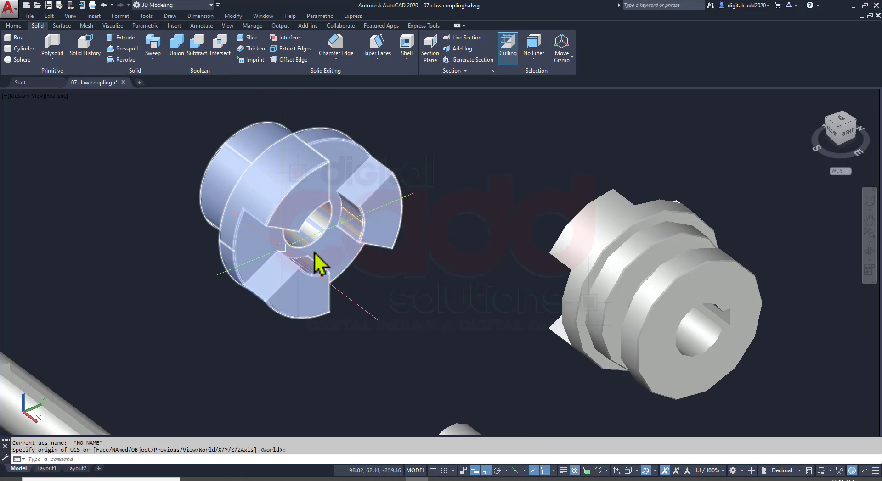
From the Metallic Paint materials, apply Glossy - Forest Green to the driving flange and Glossy - Gold to the driven flange
{"action": "left_click", "coordinate": [20, 26]}
{"action": "left_click", "coordinate": [114, 26]}
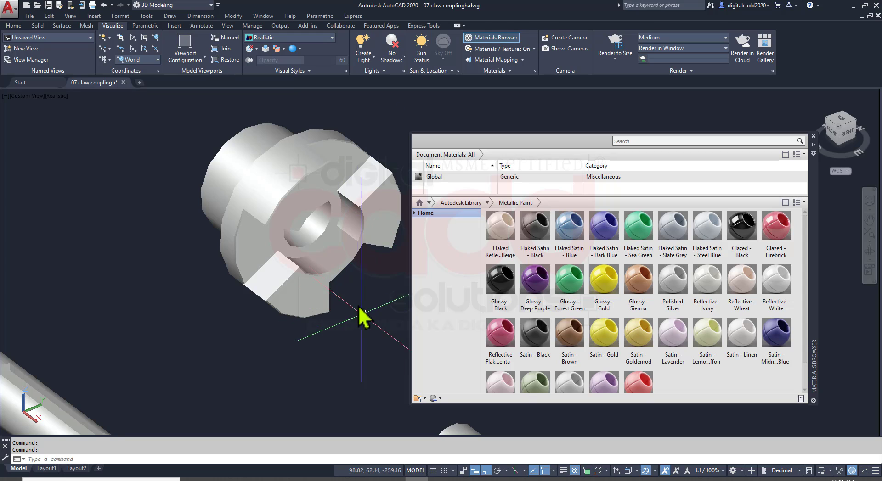
{"action": "middle_click_drag", "start_coordinate": [350, 310], "coordinate": [189, 227]}
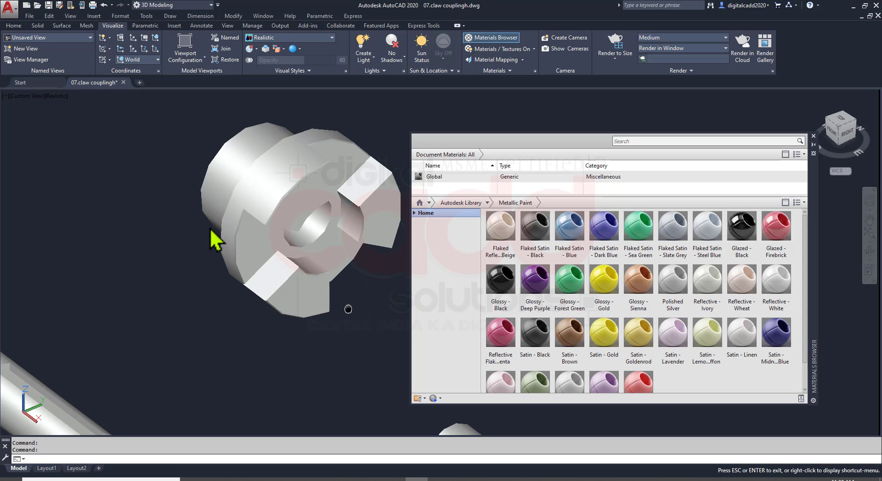
{"action": "middle_click_drag", "start_coordinate": [348, 309], "coordinate": [203, 227]}
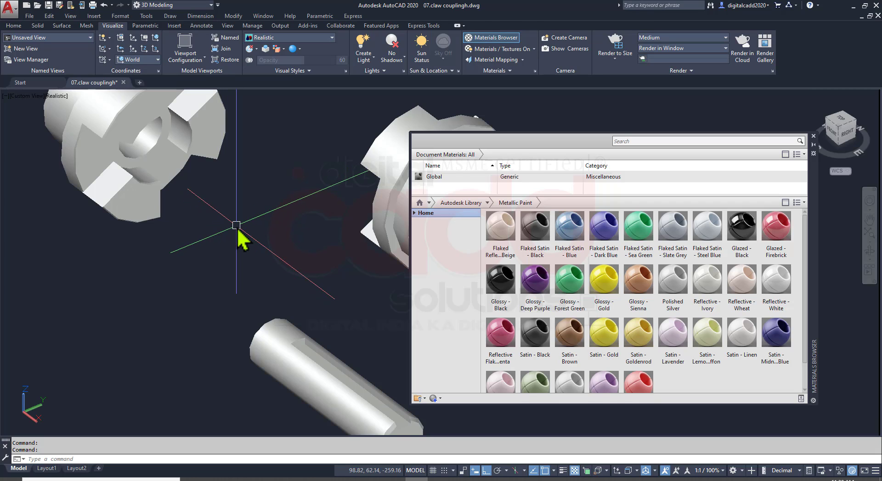
{"action": "scroll", "coordinate": [229, 232], "scroll_direction": "down", "scroll_amount": 3}
{"action": "scroll", "coordinate": [122, 264], "scroll_direction": "up", "scroll_amount": 2}
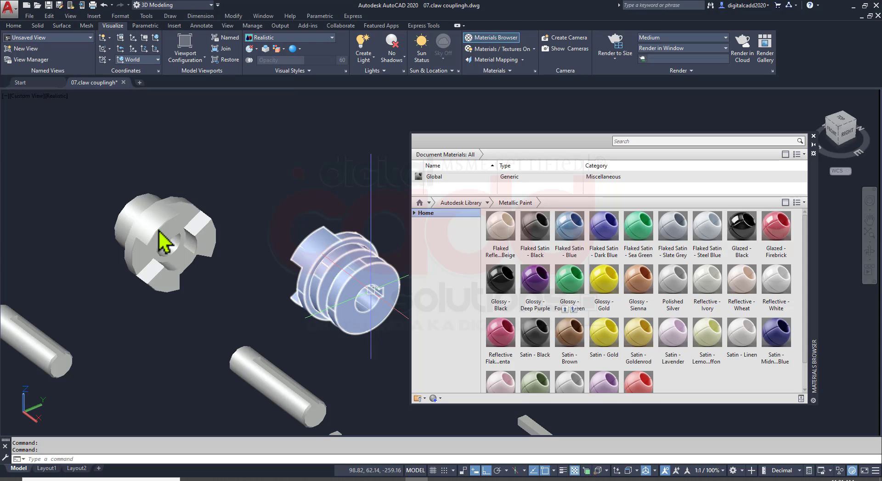
{"action": "left_click_drag", "start_coordinate": [164, 242], "coordinate": [163, 241]}
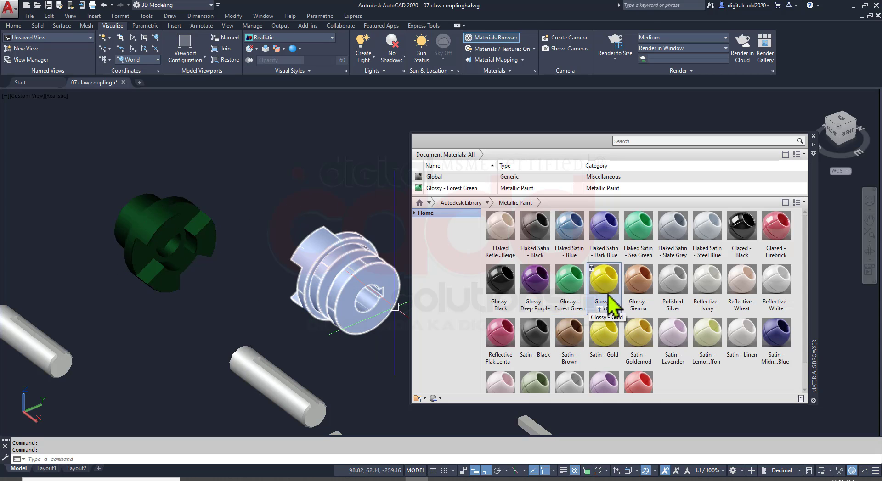
{"action": "left_click_drag", "start_coordinate": [327, 311], "coordinate": [325, 305]}
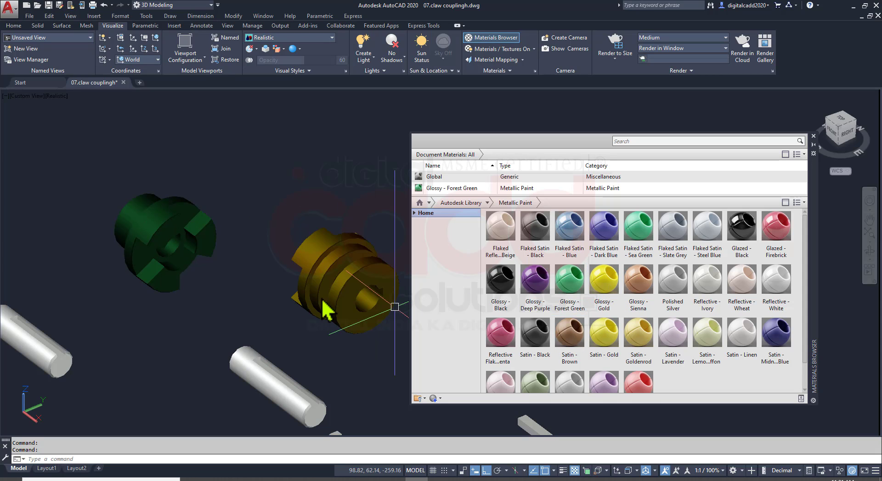
Apply the Flaked Satin - Blue paint to the shaft nearest the gold driven flange
{"action": "middle_click_drag", "start_coordinate": [335, 361], "coordinate": [321, 236]}
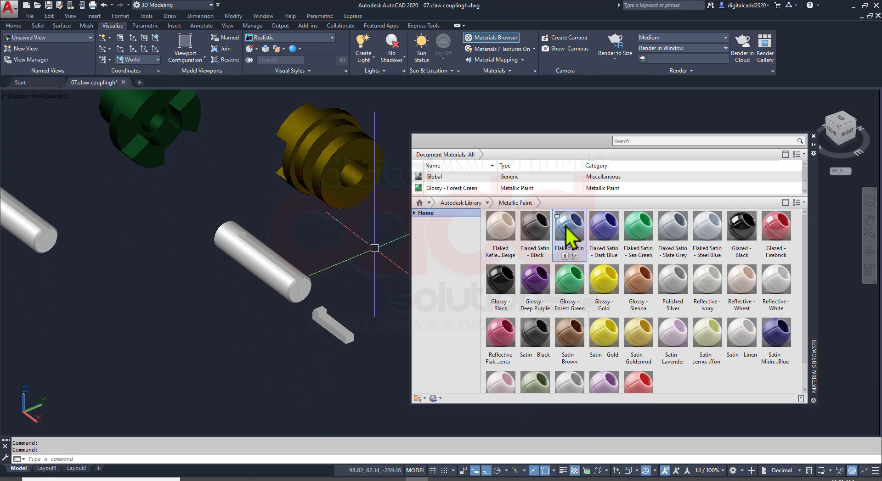
{"action": "left_click_drag", "start_coordinate": [299, 292], "coordinate": [294, 307]}
{"action": "middle_click_drag", "start_coordinate": [246, 324], "coordinate": [344, 354]}
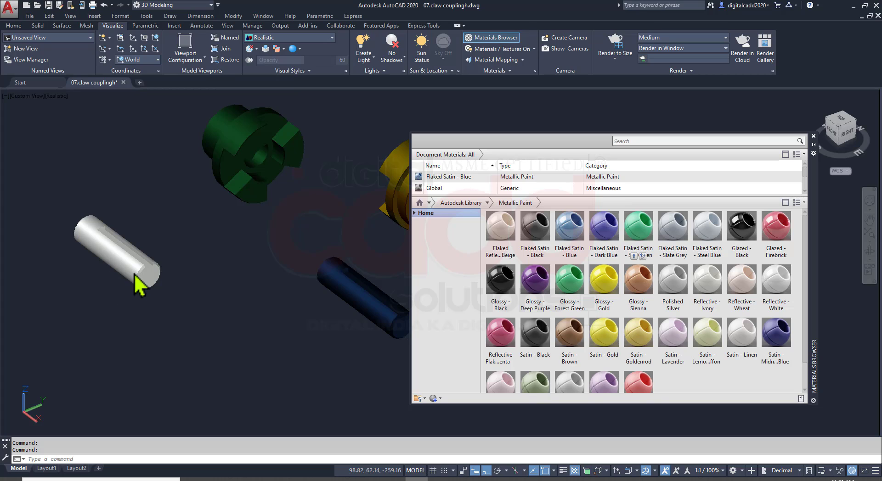
Try Flaked Satin - Sea Green on the other shaft, and replace it with Flaked Satin - Slate Grey
{"action": "left_click_drag", "start_coordinate": [135, 277], "coordinate": [138, 287]}
{"action": "middle_click_drag", "start_coordinate": [271, 309], "coordinate": [236, 309]}
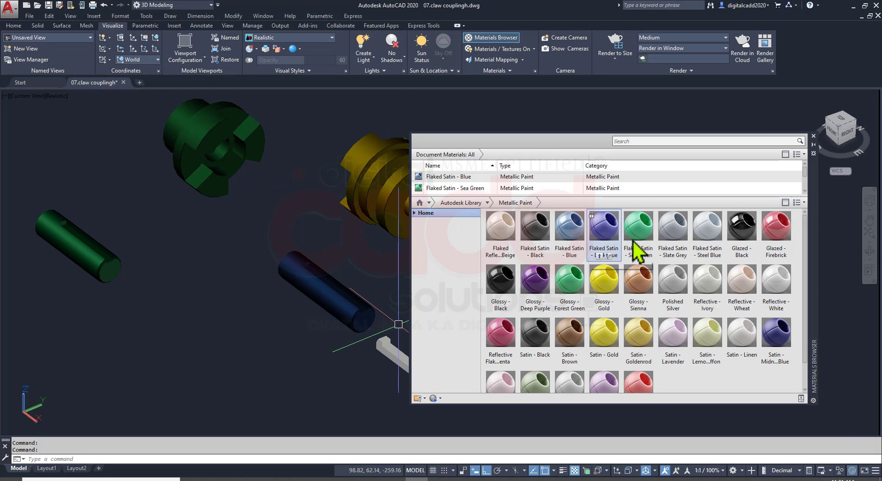
{"action": "left_click_drag", "start_coordinate": [683, 237], "coordinate": [92, 268]}
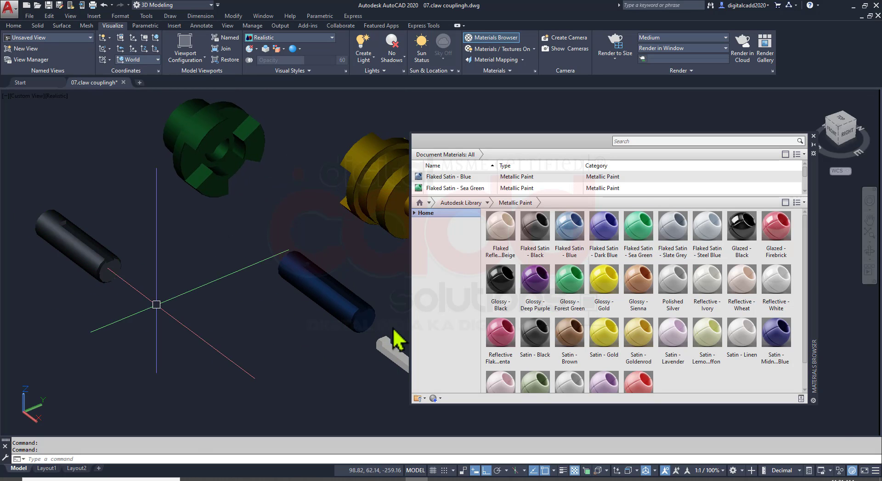
Apply a pale yellow metallic paint to the parallel key and Satin - Light Red to the gib head key
{"action": "middle_click_drag", "start_coordinate": [291, 333], "coordinate": [191, 261]}
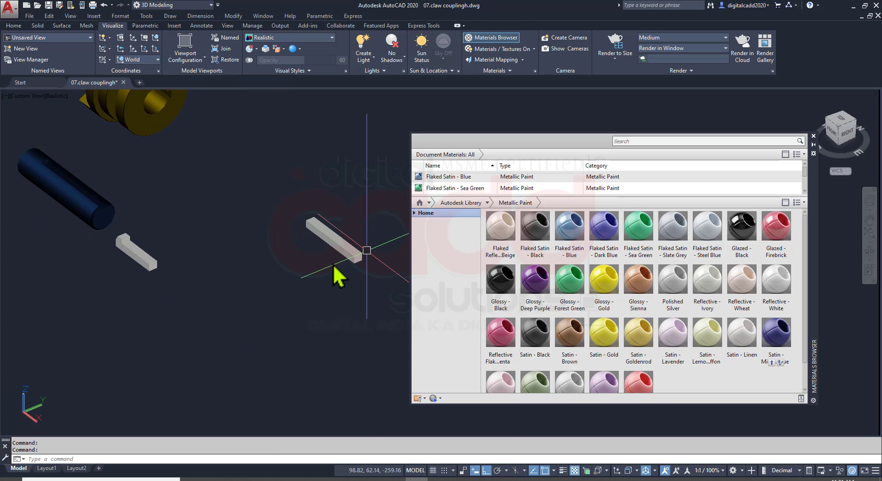
{"action": "scroll", "coordinate": [740, 364], "scroll_direction": "down", "scroll_amount": 2}
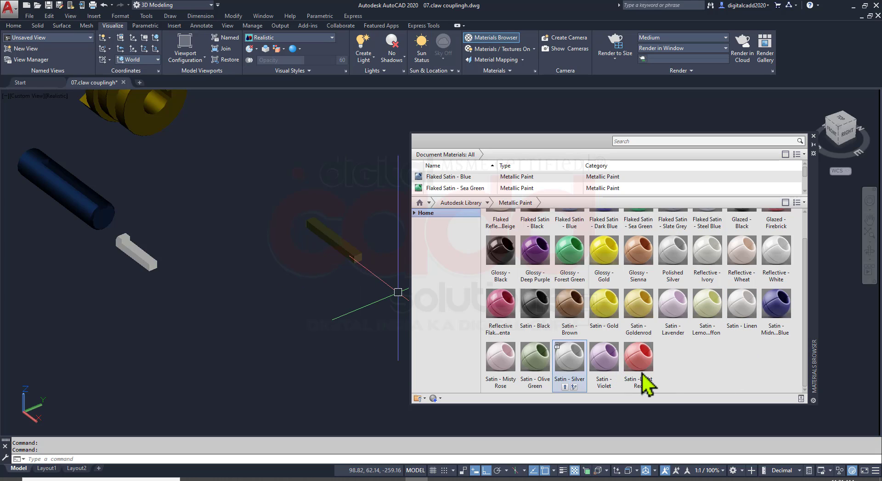
{"action": "mouse_move", "coordinate": [643, 379]}
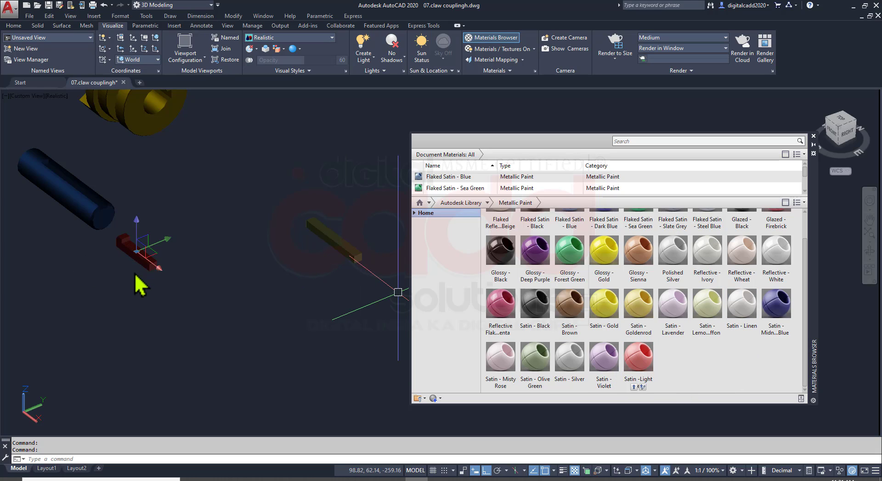
{"action": "middle_click_drag", "start_coordinate": [207, 188], "coordinate": [276, 322]}
Save the drawing with its painted parts and close the Materials Browser
{"action": "key", "text": "ctrl+s"}
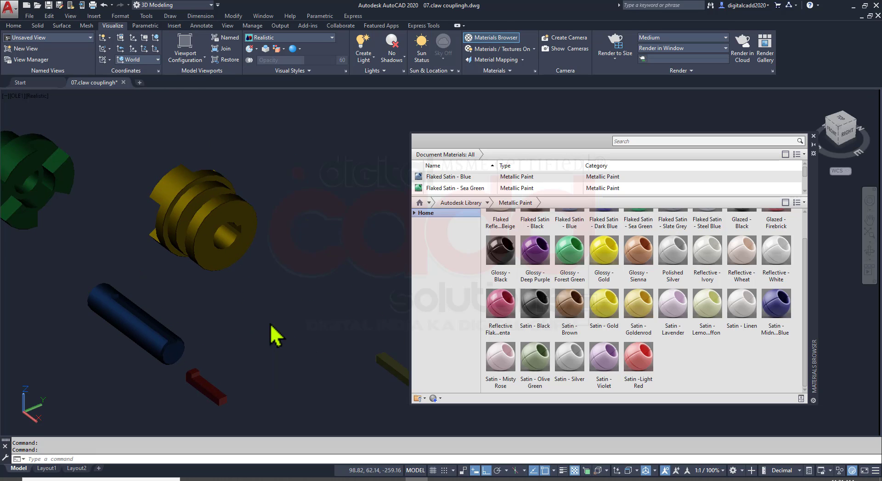
{"action": "scroll", "coordinate": [556, 225], "scroll_direction": "up", "scroll_amount": 1}
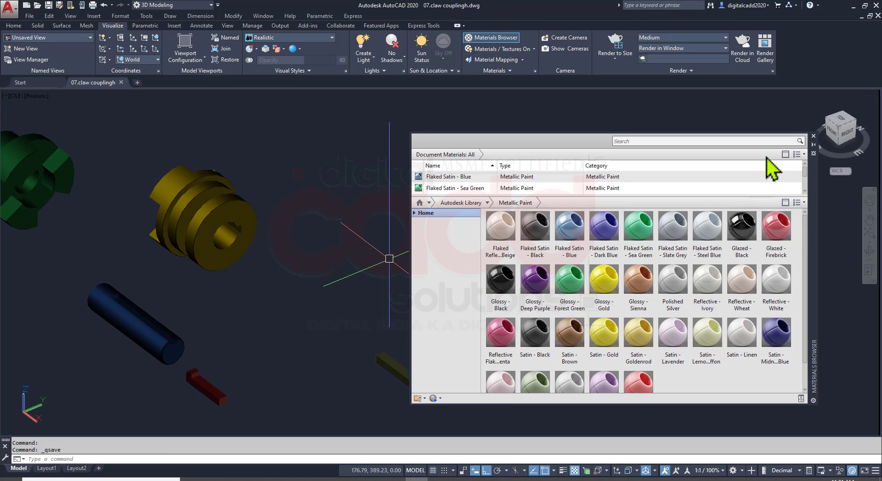
{"action": "left_click", "coordinate": [813, 136]}
Turn on sunlight with adjusted exposure settings, brighten the render exposure to 6.2, and save the drawing
{"action": "scroll", "coordinate": [367, 244], "scroll_direction": "down", "scroll_amount": 3}
{"action": "middle_click_drag", "start_coordinate": [191, 202], "coordinate": [312, 198], "text": "shift"}
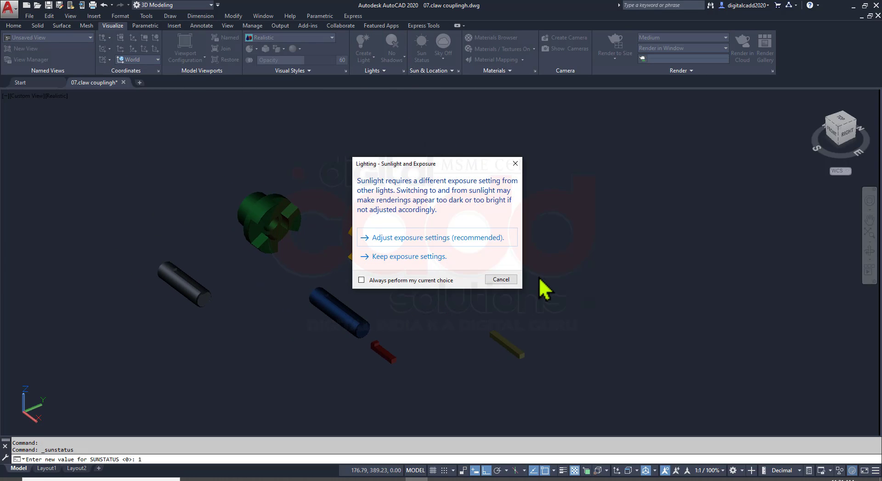
{"action": "left_click", "coordinate": [443, 252]}
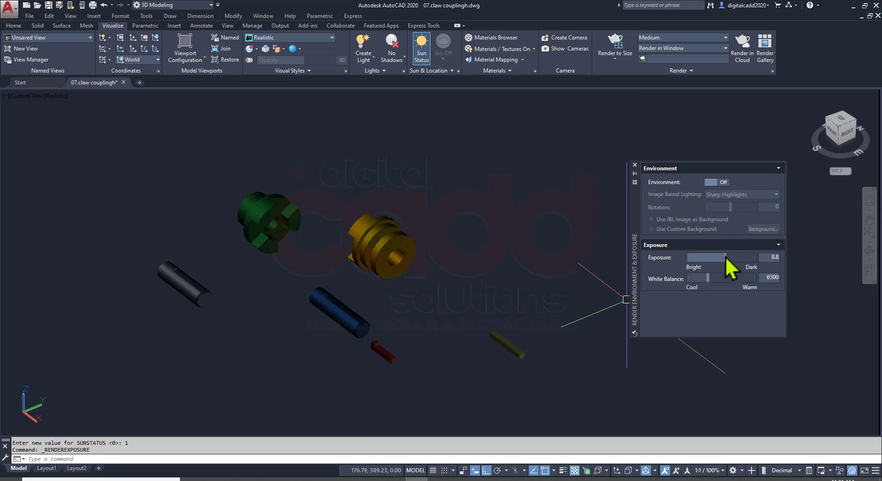
{"action": "left_click_drag", "start_coordinate": [726, 259], "coordinate": [719, 264]}
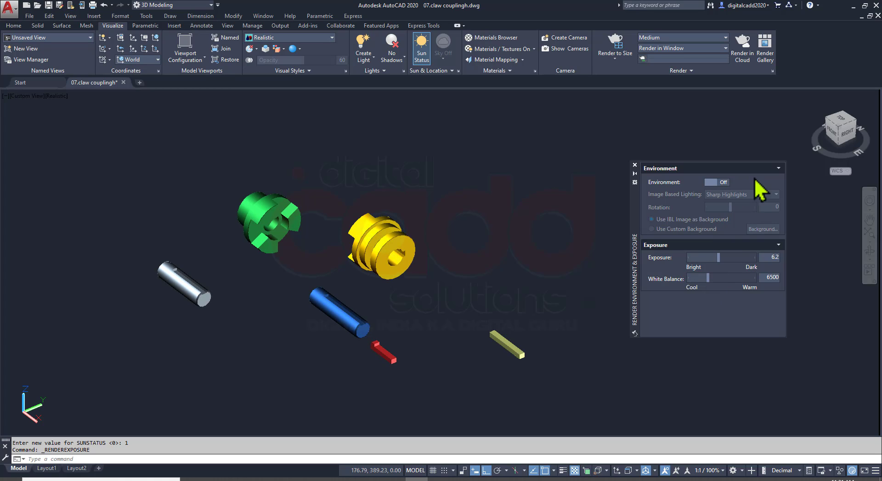
{"action": "left_click", "coordinate": [635, 165]}
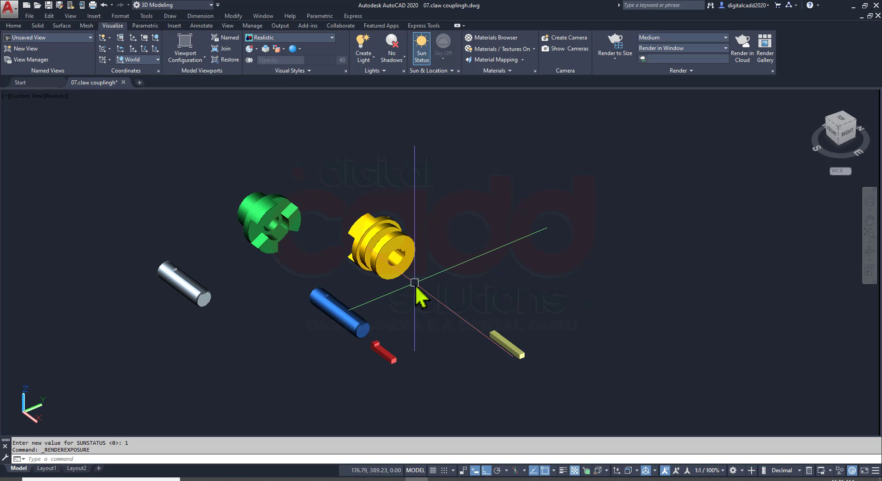
{"action": "key", "text": "ctrl+s"}
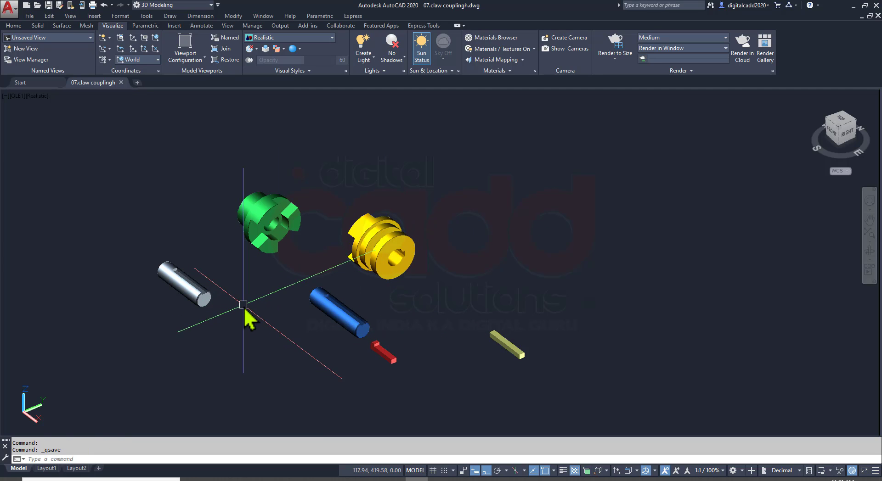
Examine the painted flanges from several sides, checking their chamfered edges, claws, bores, grooves and keyways
{"action": "scroll", "coordinate": [356, 285], "scroll_direction": "up", "scroll_amount": 10}
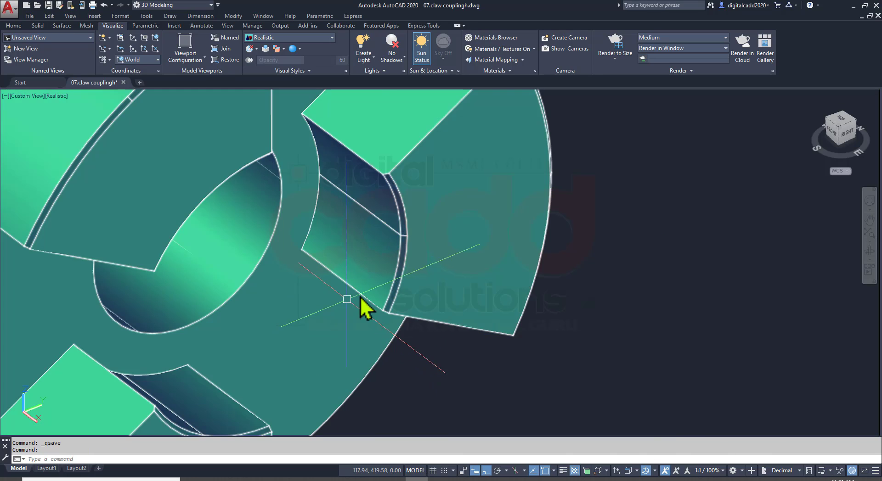
{"action": "scroll", "coordinate": [360, 298], "scroll_direction": "down", "scroll_amount": 6}
{"action": "middle_click_drag", "start_coordinate": [390, 317], "coordinate": [195, 296], "text": "shift"}
{"action": "middle_click_drag", "start_coordinate": [497, 251], "coordinate": [574, 270], "text": "shift"}
{"action": "scroll", "coordinate": [573, 268], "scroll_direction": "up", "scroll_amount": 8}
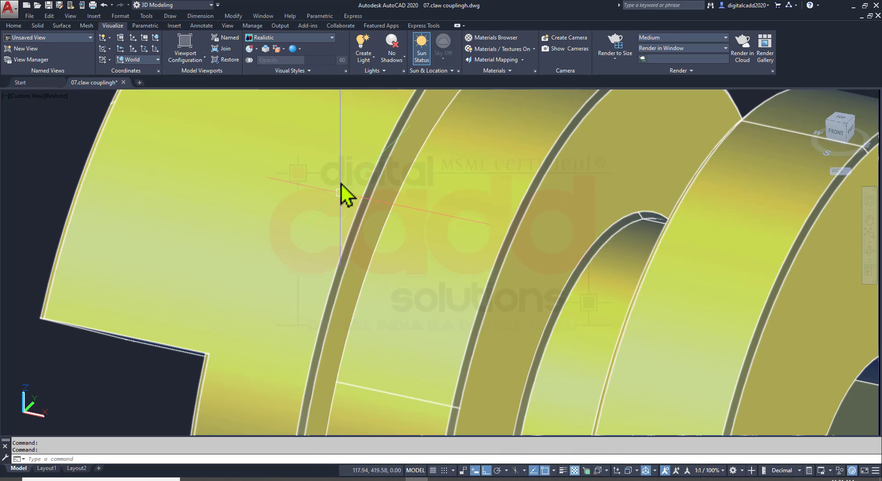
{"action": "scroll", "coordinate": [347, 190], "scroll_direction": "down", "scroll_amount": 9}
{"action": "middle_click_drag", "start_coordinate": [359, 207], "coordinate": [551, 177], "text": "shift"}
{"action": "scroll", "coordinate": [555, 179], "scroll_direction": "up", "scroll_amount": 6}
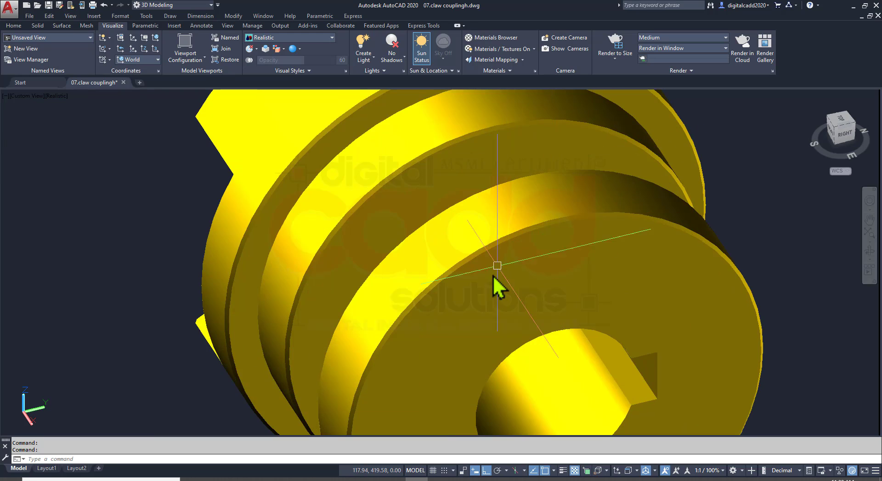
{"action": "scroll", "coordinate": [496, 282], "scroll_direction": "down", "scroll_amount": 7}
{"action": "mouse_move", "coordinate": [468, 276]}
{"action": "middle_mouse_down", "text": "shift"}
{"action": "mouse_move", "coordinate": [450, 296]}
{"action": "mouse_move", "coordinate": [356, 233]}
{"action": "mouse_move", "coordinate": [221, 268]}
{"action": "mouse_move", "coordinate": [199, 407]}
{"action": "middle_mouse_up", "text": "shift"}
{"action": "scroll", "coordinate": [258, 309], "scroll_direction": "up", "scroll_amount": 5}
{"action": "scroll", "coordinate": [297, 305], "scroll_direction": "down", "scroll_amount": 5}
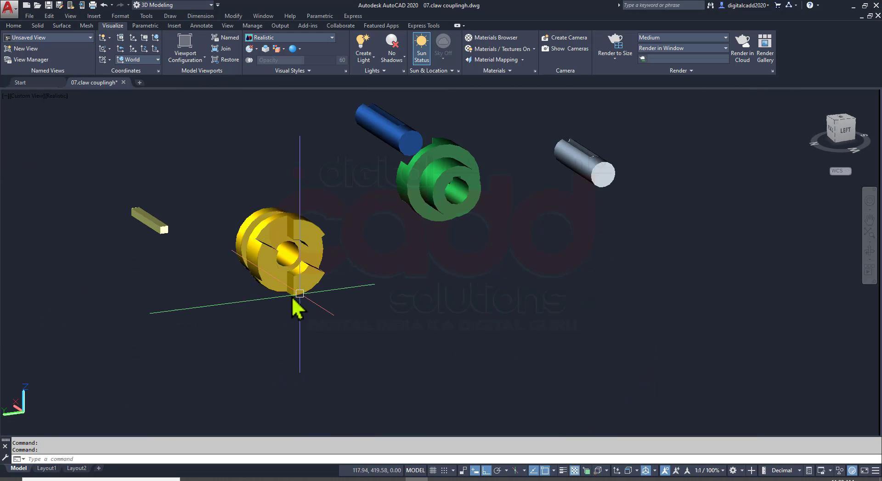
{"action": "middle_click_drag", "start_coordinate": [298, 304], "coordinate": [606, 294], "text": "shift"}
{"action": "middle_click_drag", "start_coordinate": [427, 202], "coordinate": [479, 311]}
{"action": "scroll", "coordinate": [425, 248], "scroll_direction": "up", "scroll_amount": 6}
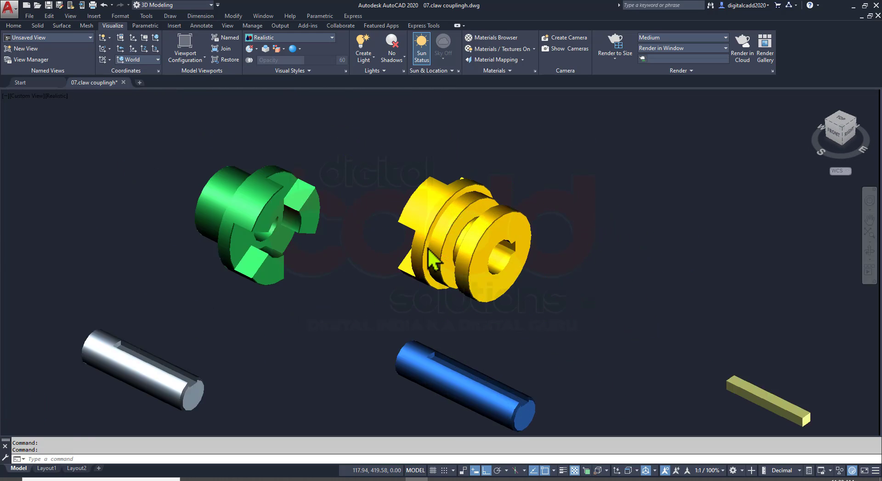
{"action": "middle_click_drag", "start_coordinate": [507, 233], "coordinate": [492, 301], "text": "shift"}
{"action": "left_click_drag", "start_coordinate": [613, 238], "coordinate": [503, 248]}
{"action": "key", "text": "Escape"}
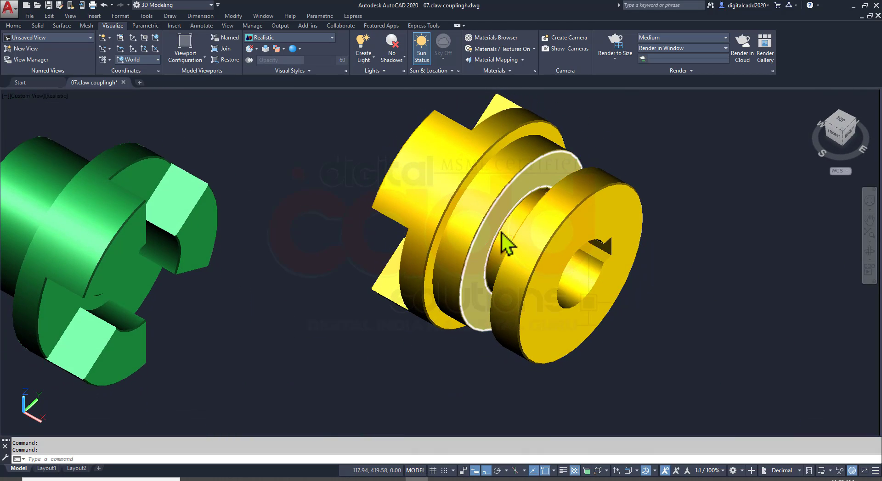
Save the drawing and compare the coloured parts with the exploded assembly view on page 141 of the assignment PDF
{"action": "scroll", "coordinate": [454, 261], "scroll_direction": "down", "scroll_amount": 3}
{"action": "key", "text": "ctrl+s"}
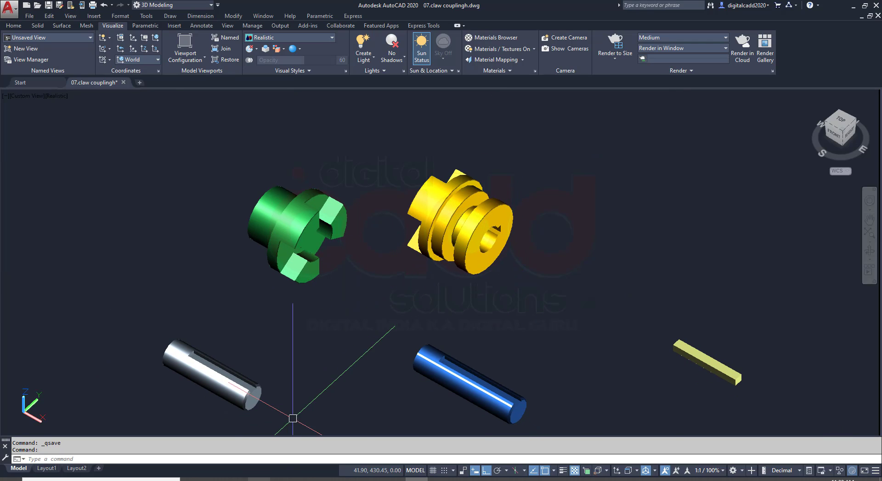
{"action": "left_click", "coordinate": [262, 480]}
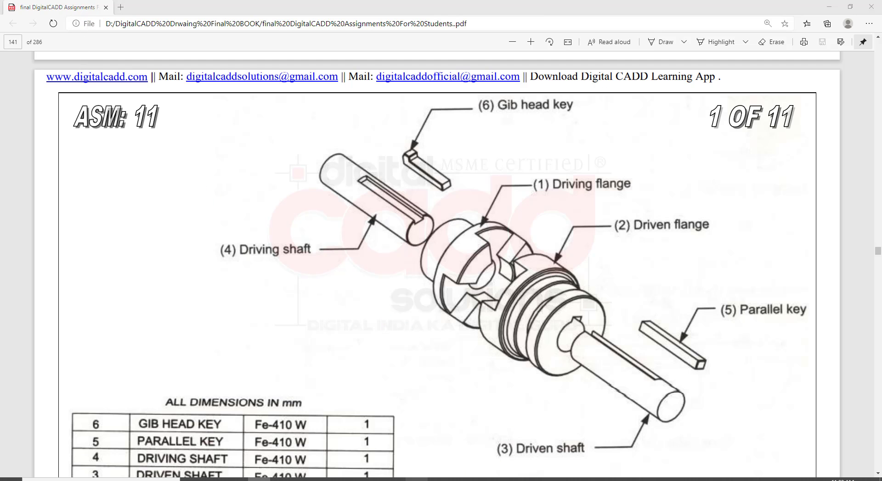
{"action": "left_click", "coordinate": [417, 479]}
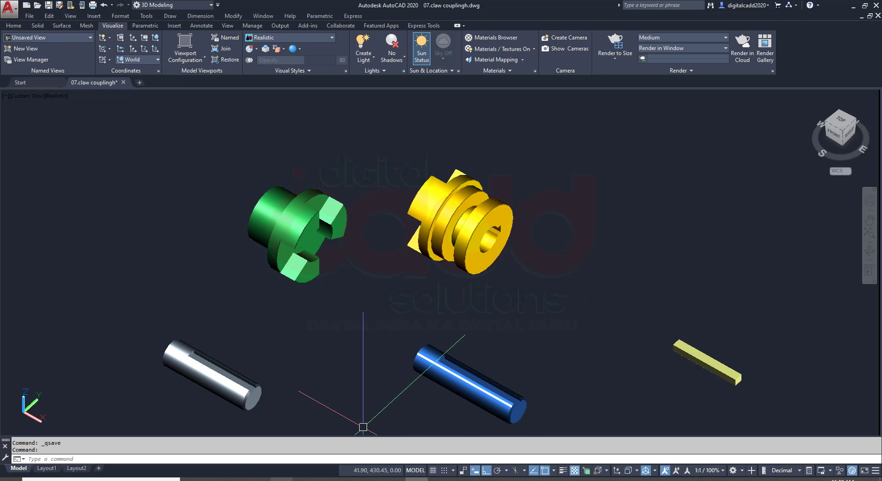
Compare the modelled parts with the driving flange and shaft drawings on page 142 and the exploded assembly view in the PDF
{"action": "left_click", "coordinate": [259, 479]}
{"action": "scroll", "coordinate": [549, 350], "scroll_direction": "down", "scroll_amount": 12}
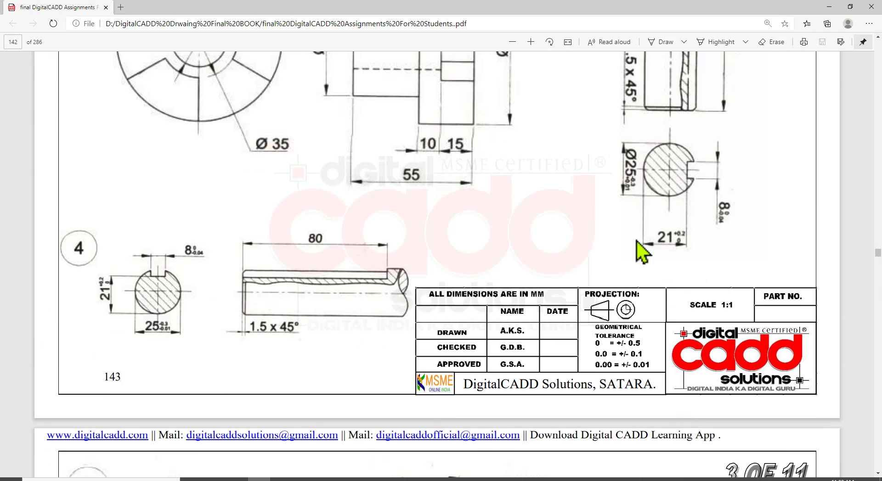
{"action": "scroll", "coordinate": [652, 276], "scroll_direction": "up", "scroll_amount": 4}
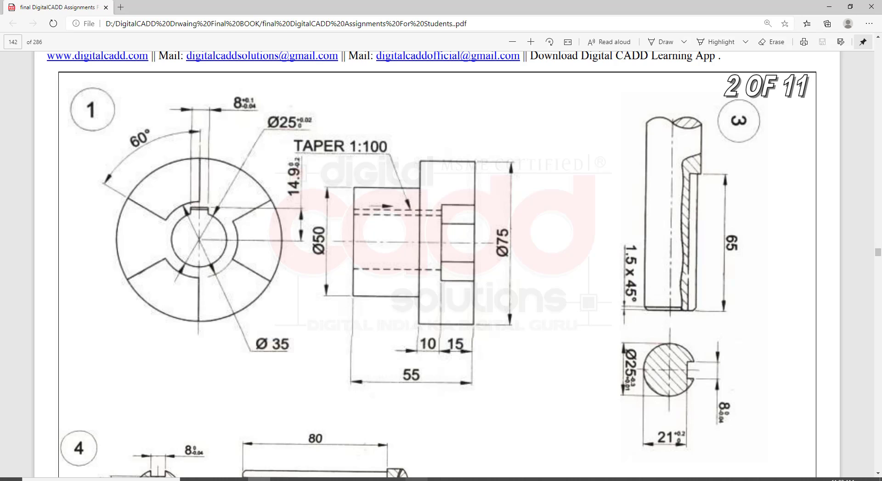
{"action": "key", "text": "alt+Tab"}
{"action": "middle_click_drag", "start_coordinate": [594, 370], "coordinate": [544, 327]}
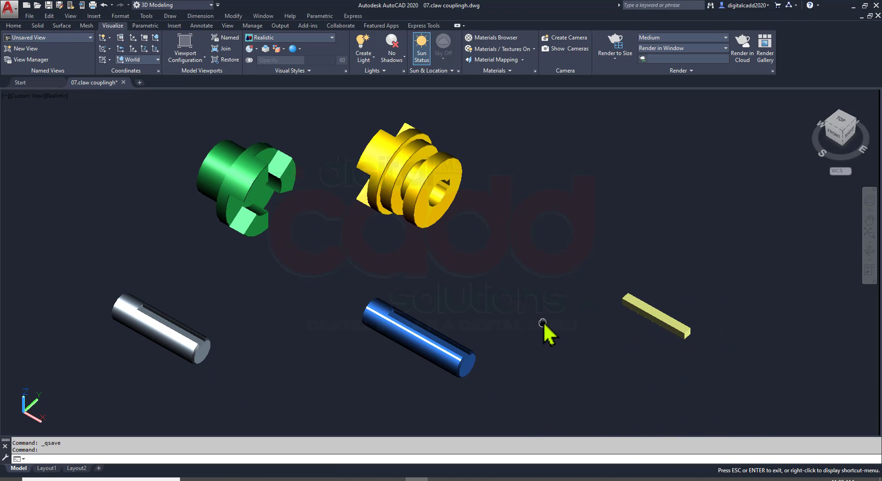
{"action": "key", "text": "alt+Tab"}
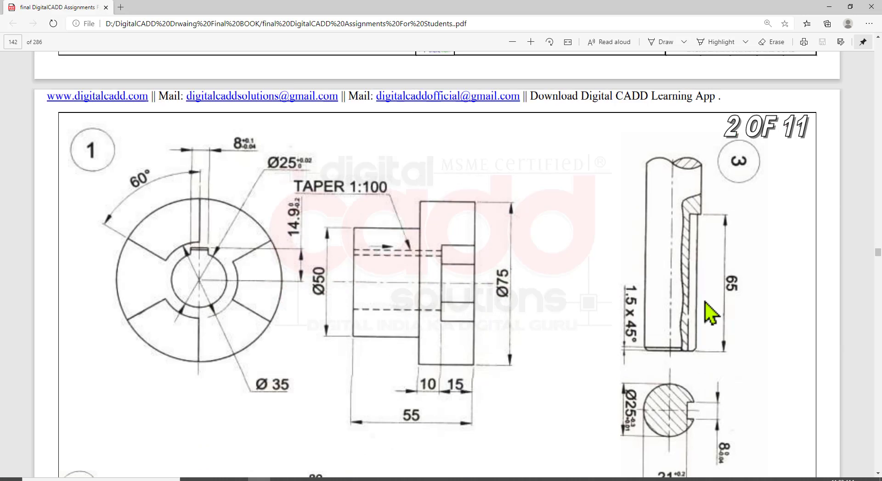
{"action": "scroll", "coordinate": [704, 312], "scroll_direction": "up", "scroll_amount": 10}
{"action": "scroll", "coordinate": [645, 326], "scroll_direction": "down", "scroll_amount": 4}
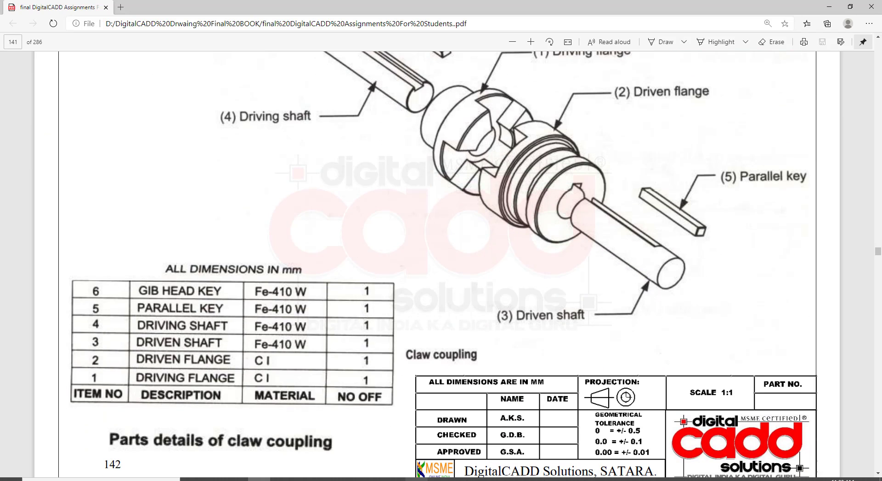
{"action": "key", "text": "alt+Tab"}
Move the parallel key from the midpoint of its lower end edge to the midpoint of the silver shaft's keyway floor edge
{"action": "scroll", "coordinate": [138, 344], "scroll_direction": "up", "scroll_amount": 3}
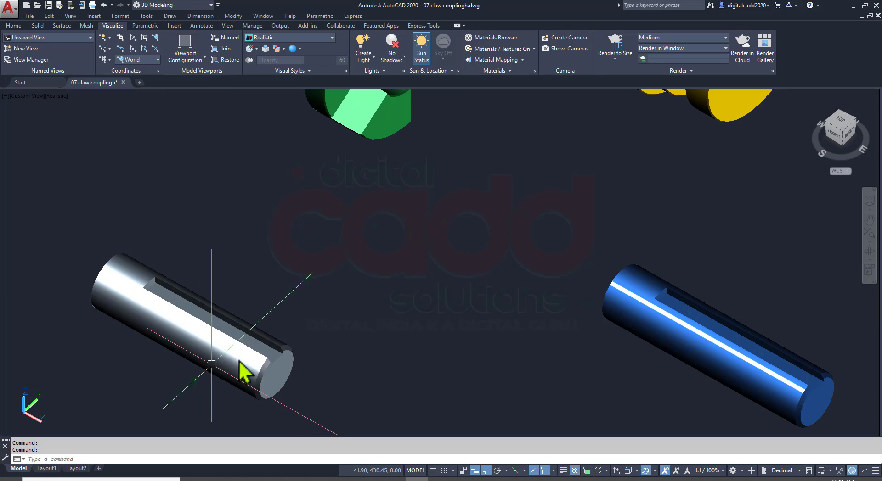
{"action": "scroll", "coordinate": [605, 335], "scroll_direction": "down", "scroll_amount": 4}
{"action": "scroll", "coordinate": [538, 341], "scroll_direction": "up", "scroll_amount": 6}
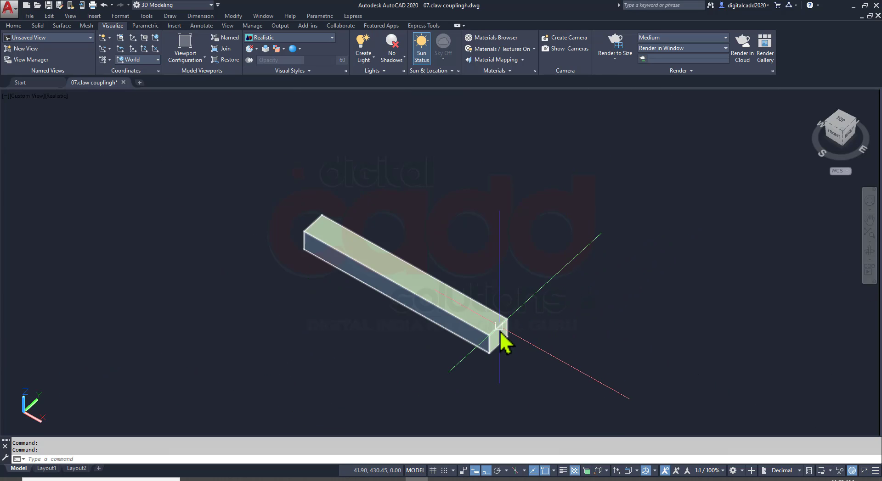
{"action": "left_click", "coordinate": [542, 248]}
{"action": "left_click", "coordinate": [398, 343]}
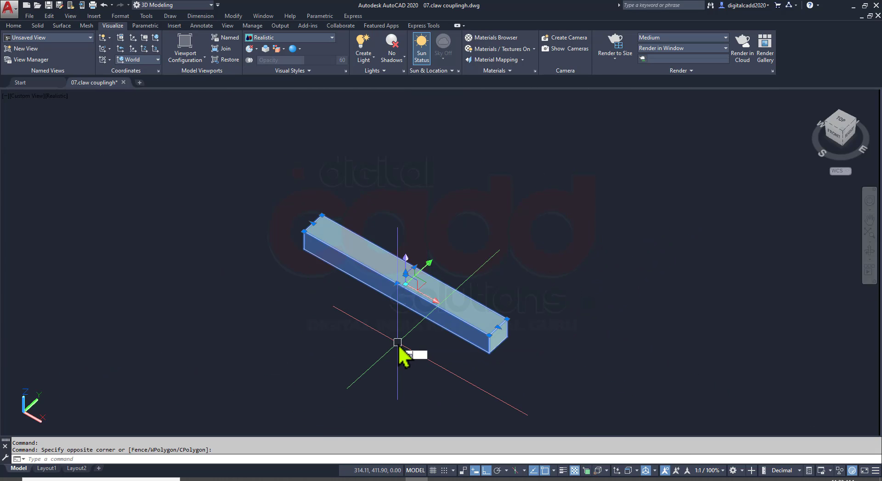
{"action": "type", "text": "m"}
{"action": "key", "text": "Return"}
{"action": "scroll", "coordinate": [496, 360], "scroll_direction": "up", "scroll_amount": 5}
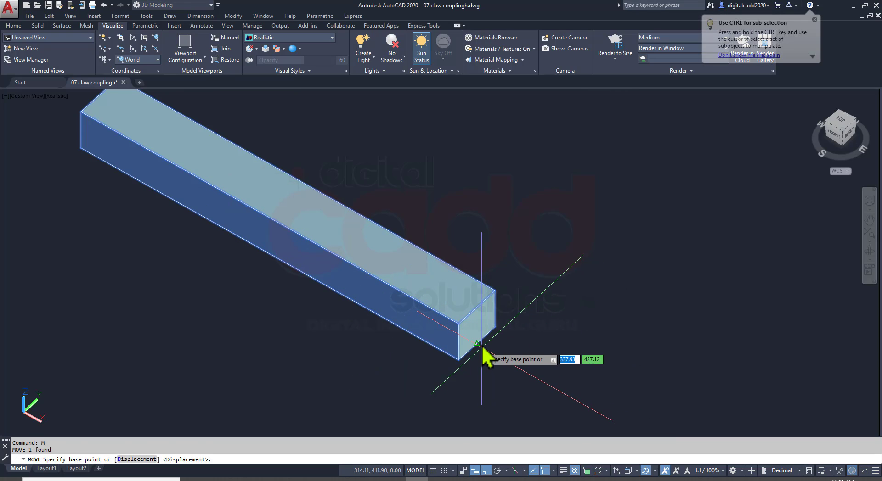
{"action": "left_click", "coordinate": [478, 345]}
{"action": "scroll", "coordinate": [574, 295], "scroll_direction": "down", "scroll_amount": 8}
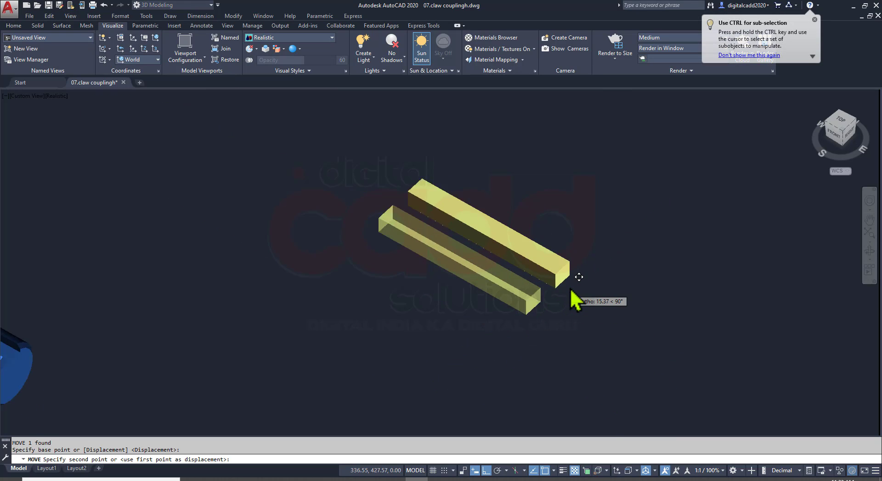
{"action": "scroll", "coordinate": [369, 297], "scroll_direction": "up", "scroll_amount": 10}
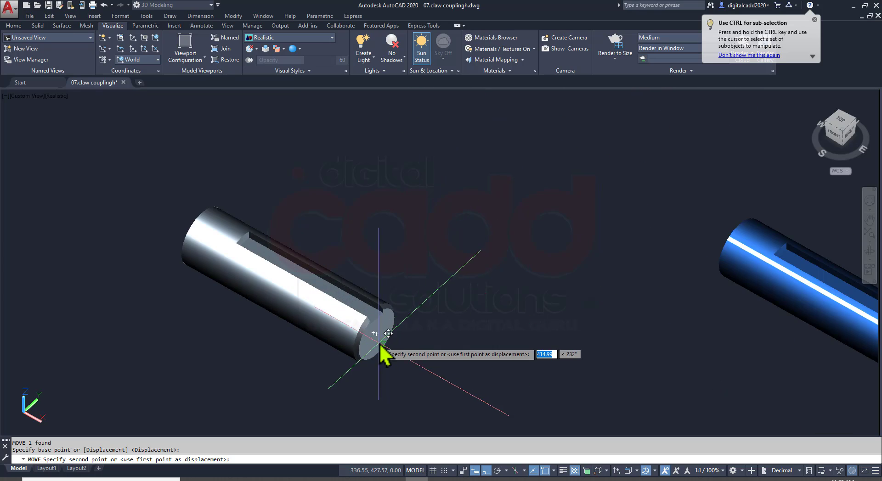
{"action": "scroll", "coordinate": [371, 256], "scroll_direction": "down", "scroll_amount": 3}
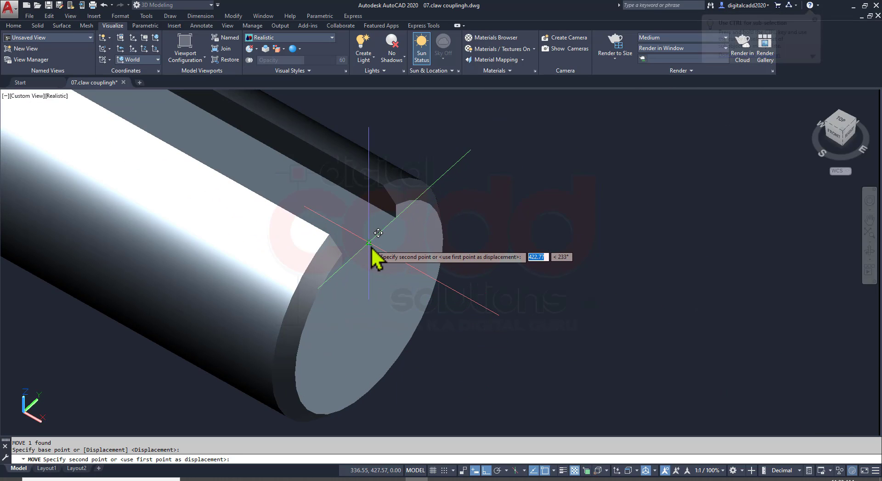
{"action": "left_click", "coordinate": [371, 247]}
{"action": "scroll", "coordinate": [395, 275], "scroll_direction": "down", "scroll_amount": 2}
{"action": "middle_click_drag", "start_coordinate": [270, 183], "coordinate": [279, 378], "text": "shift"}
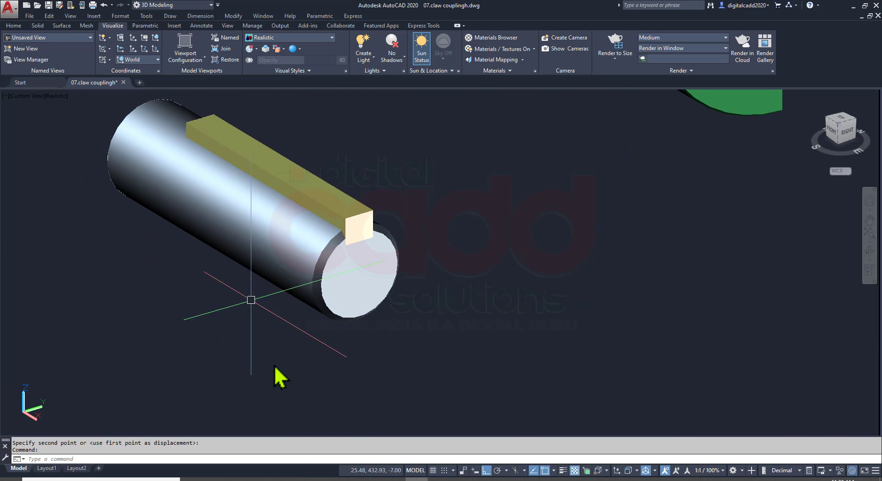
Check the keyway length of shaft 3 and the dimensions of parallel key 5 on pages 142 and 143 of the PDF
{"action": "key", "text": "alt+Tab"}
{"action": "scroll", "coordinate": [680, 262], "scroll_direction": "down", "scroll_amount": 10}
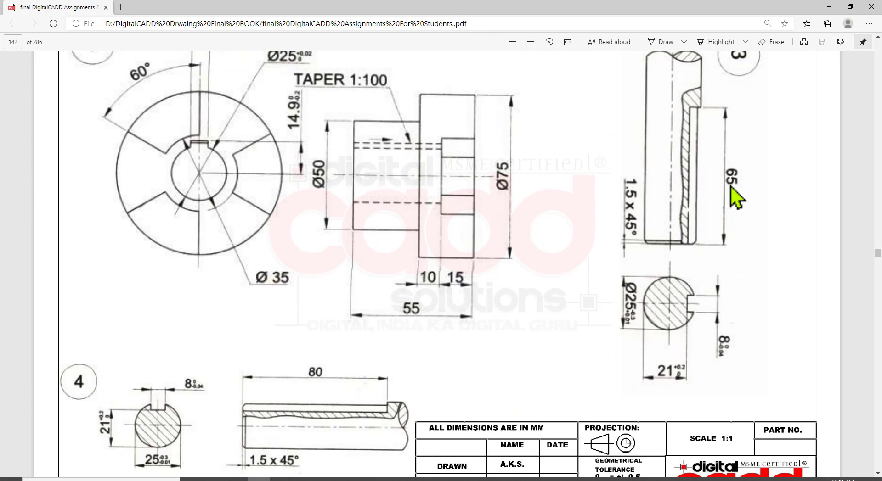
{"action": "scroll", "coordinate": [729, 241], "scroll_direction": "down", "scroll_amount": 10}
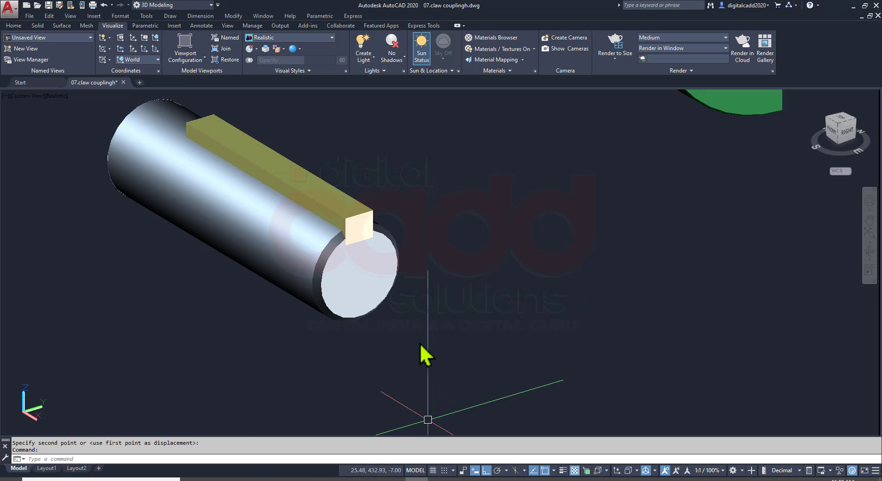
{"action": "scroll", "coordinate": [421, 354], "scroll_direction": "down", "scroll_amount": 5}
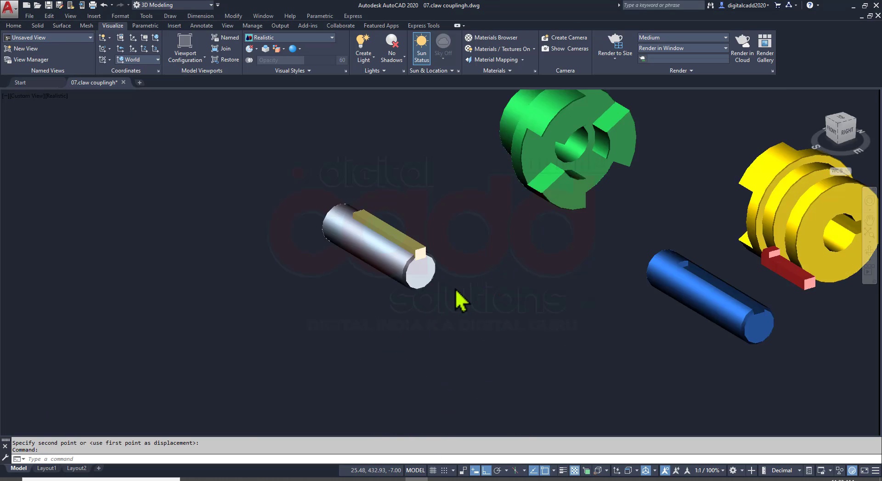
Examine the red gib head key beside the blue shaft and locate its mating shaft in the exploded assembly view on page 141
{"action": "middle_click_drag", "start_coordinate": [603, 321], "coordinate": [409, 308]}
{"action": "middle_click_drag", "start_coordinate": [457, 258], "coordinate": [443, 304], "text": "shift"}
{"action": "scroll", "coordinate": [416, 335], "scroll_direction": "up", "scroll_amount": 4}
{"action": "left_click", "coordinate": [402, 341]}
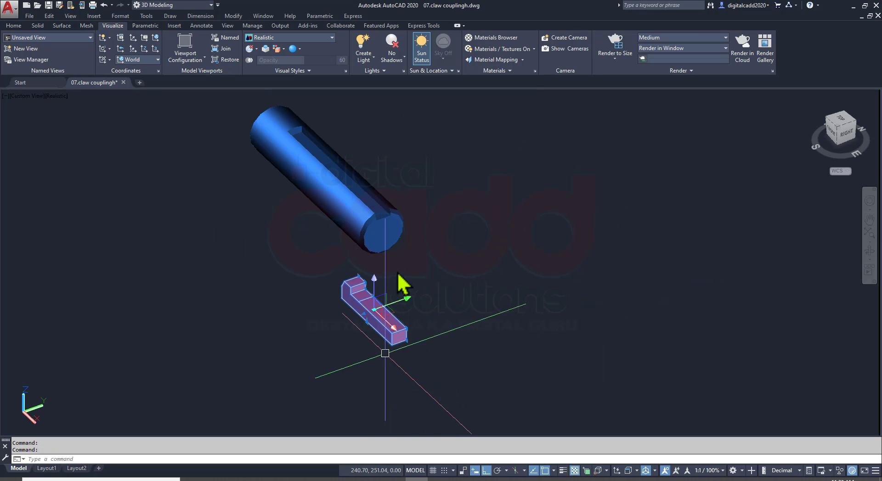
{"action": "scroll", "coordinate": [402, 284], "scroll_direction": "down", "scroll_amount": 3}
{"action": "key", "text": "Escape"}
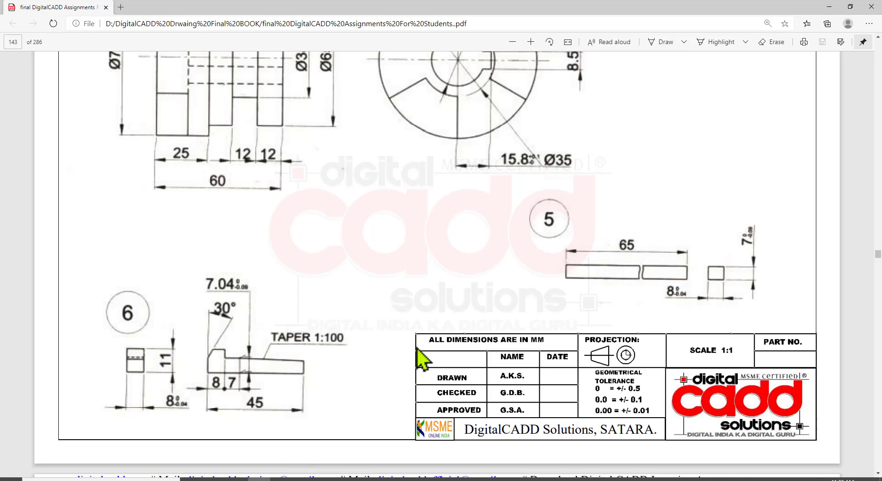
{"action": "scroll", "coordinate": [423, 356], "scroll_direction": "up", "scroll_amount": 10}
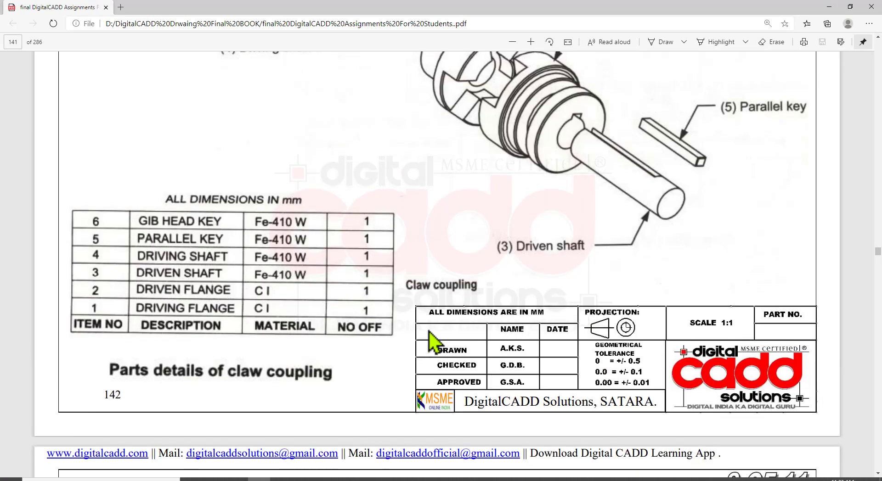
{"action": "scroll", "coordinate": [427, 349], "scroll_direction": "up", "scroll_amount": 3}
{"action": "scroll", "coordinate": [415, 230], "scroll_direction": "up", "scroll_amount": 2}
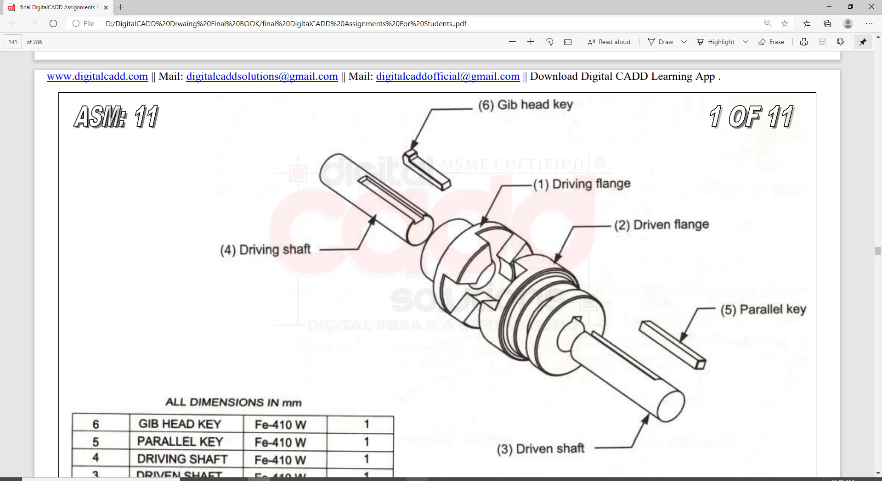
Move the gib head key from its lower end edge midpoint to the blue shaft's keyway floor edge midpoint and save the drawing
{"action": "left_click", "coordinate": [416, 478]}
{"action": "left_click", "coordinate": [403, 339]}
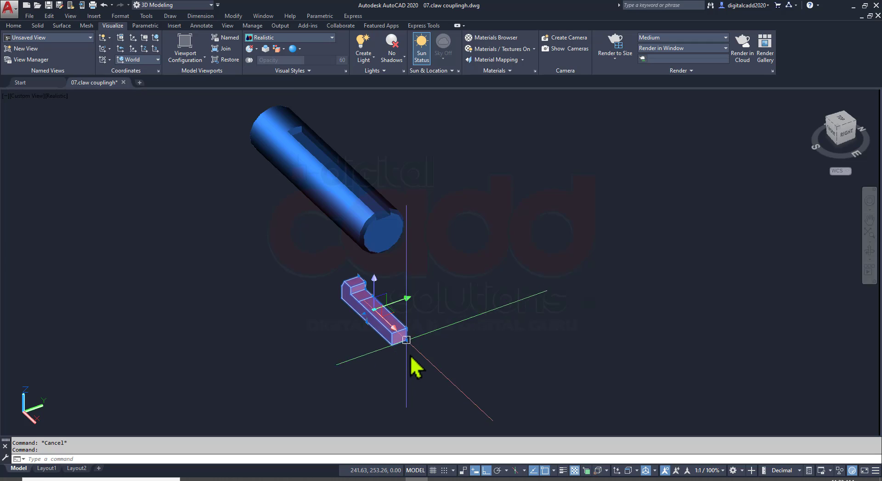
{"action": "type", "text": "M"}
{"action": "key", "text": "Return"}
{"action": "scroll", "coordinate": [395, 356], "scroll_direction": "up", "scroll_amount": 2}
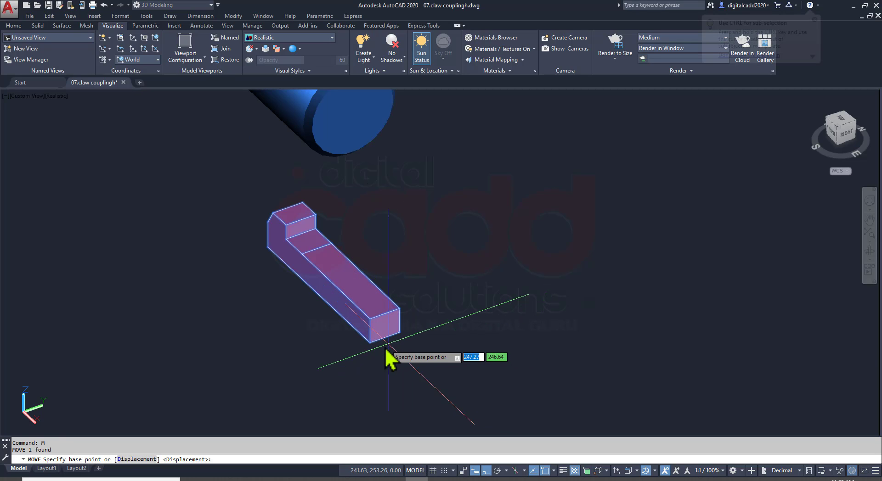
{"action": "left_click", "coordinate": [388, 342]}
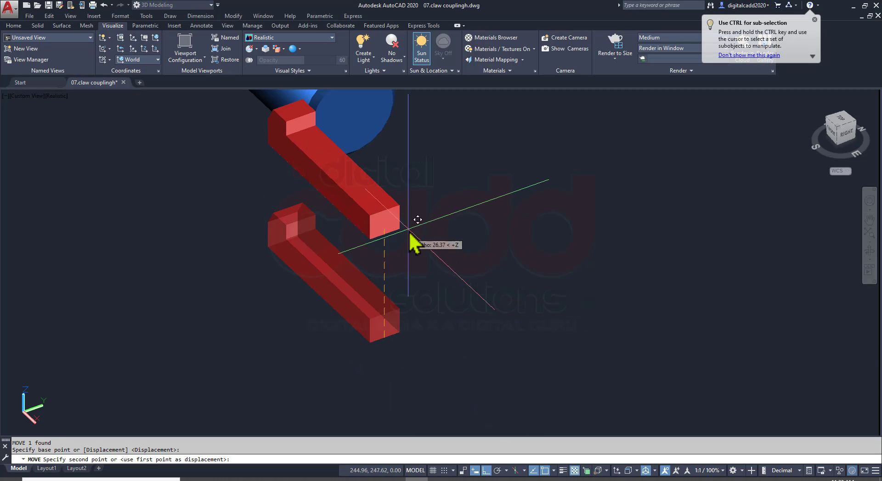
{"action": "scroll", "coordinate": [399, 413], "scroll_direction": "up", "scroll_amount": 3}
{"action": "scroll", "coordinate": [363, 267], "scroll_direction": "up", "scroll_amount": 3}
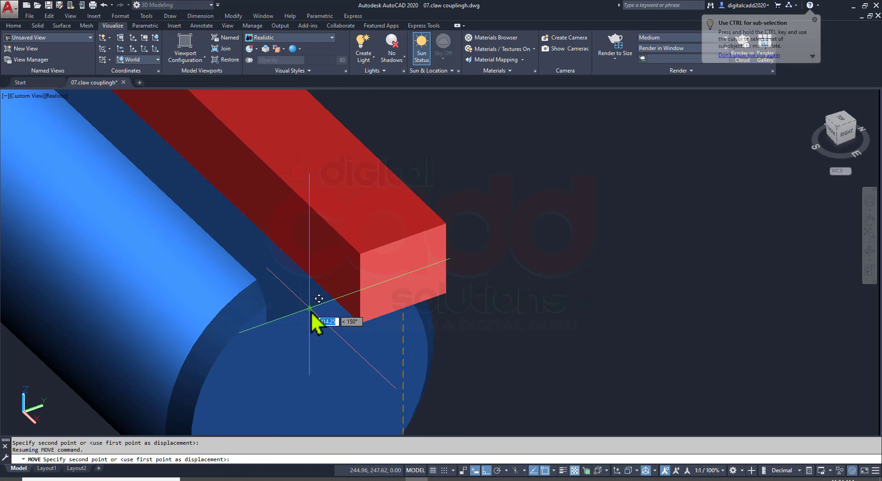
{"action": "left_click", "coordinate": [310, 309]}
{"action": "scroll", "coordinate": [410, 290], "scroll_direction": "down", "scroll_amount": 5}
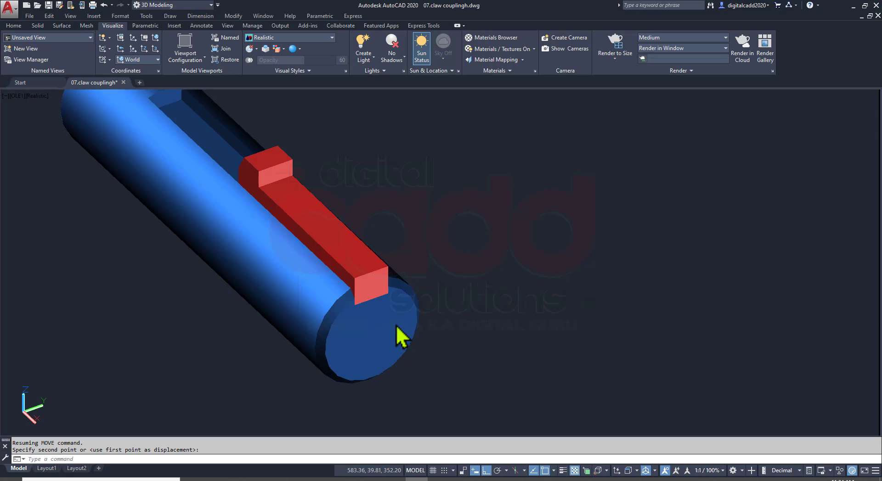
{"action": "scroll", "coordinate": [395, 324], "scroll_direction": "down", "scroll_amount": 3}
{"action": "key", "text": "ctrl+s"}
Move the gib head key about 18 mm along the blue shaft's keyway, away from the shaft's open end
{"action": "middle_click_drag", "start_coordinate": [379, 304], "coordinate": [335, 263], "text": "shift"}
{"action": "scroll", "coordinate": [336, 268], "scroll_direction": "up", "scroll_amount": 3}
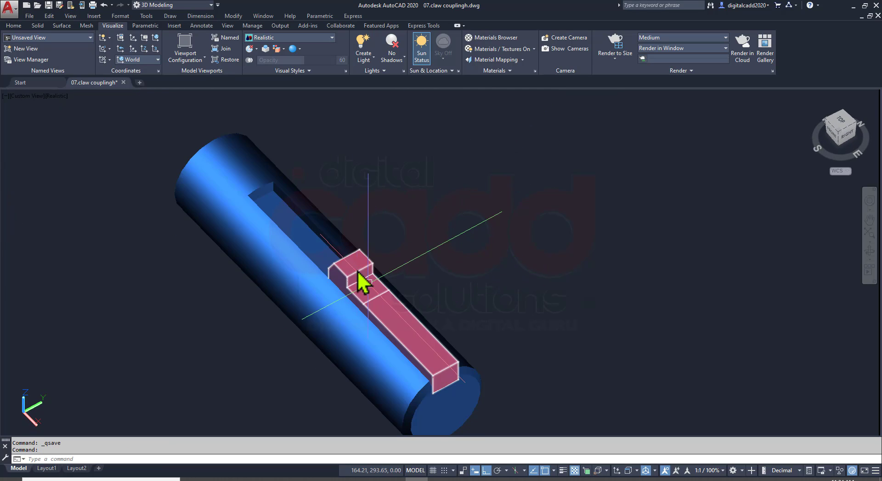
{"action": "left_click", "coordinate": [385, 335]}
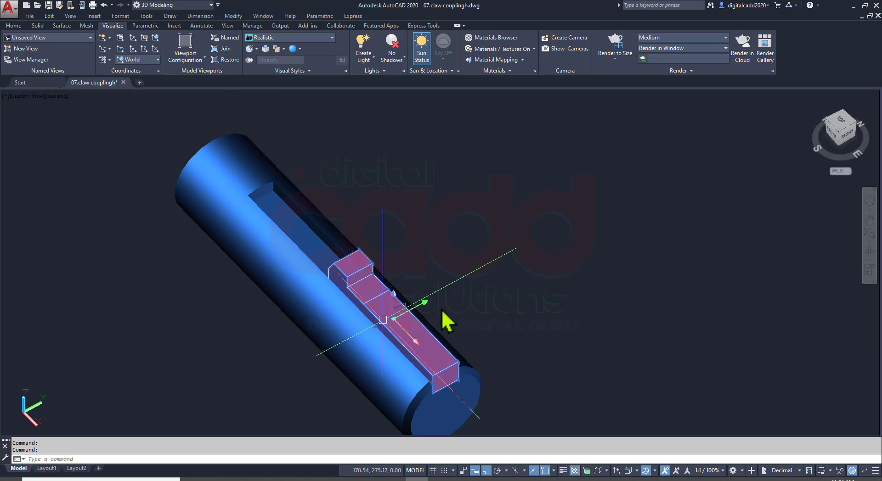
{"action": "type", "text": "m"}
{"action": "key", "text": "Return"}
{"action": "left_click", "coordinate": [528, 299]}
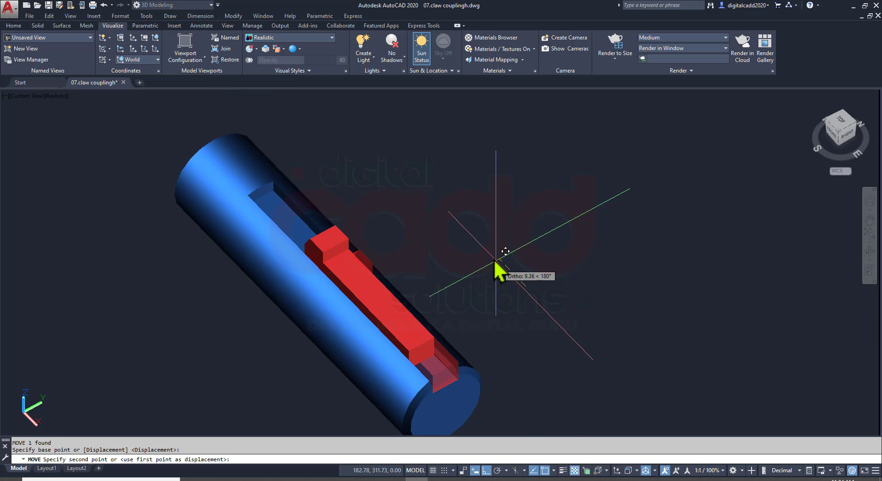
{"action": "left_click", "coordinate": [486, 251]}
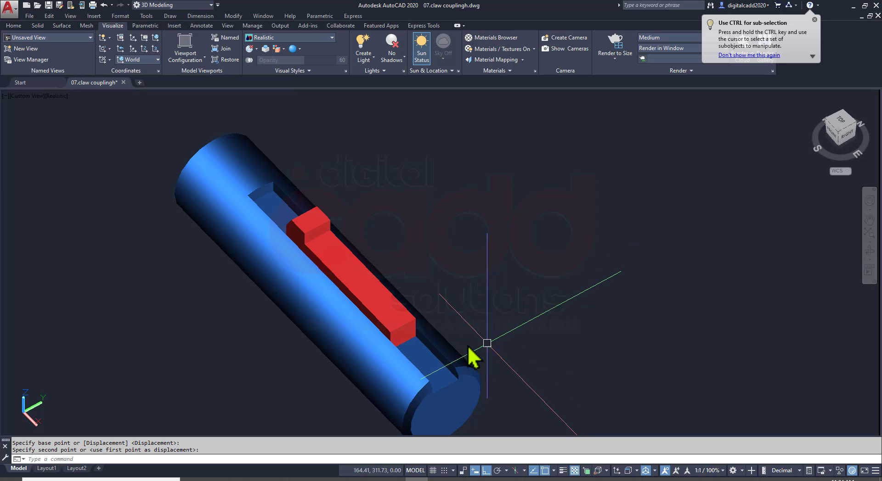
{"action": "middle_click_drag", "start_coordinate": [473, 359], "coordinate": [395, 337], "text": "shift"}
{"action": "scroll", "coordinate": [404, 306], "scroll_direction": "down", "scroll_amount": 3}
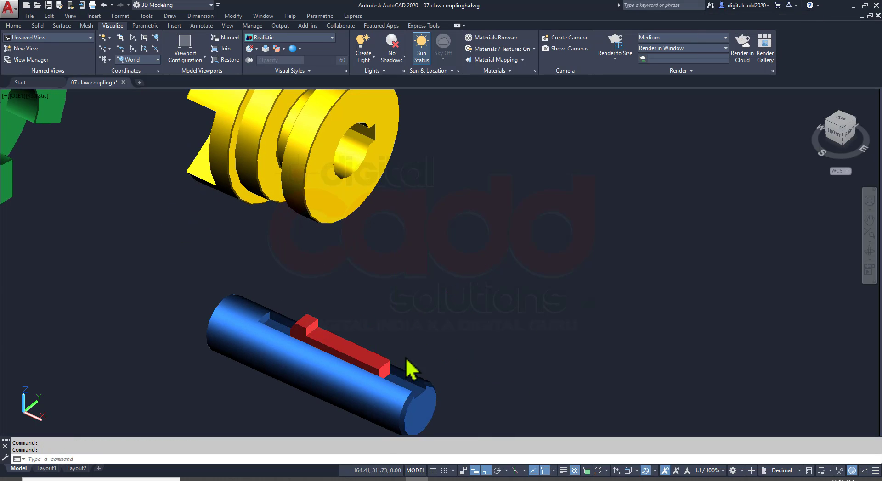
Compare the green and yellow flanges and the keyed shafts with the assembly view and flange drawings on PDF pages 141 to 143
{"action": "left_click", "coordinate": [259, 479]}
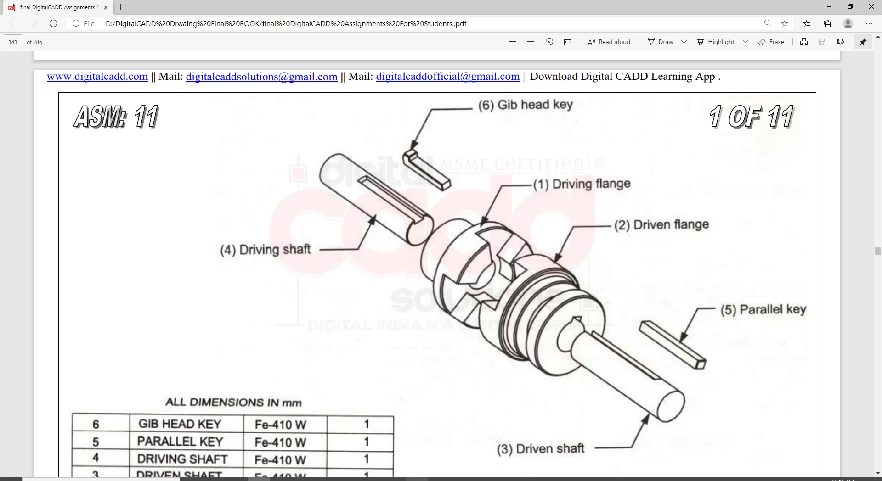
{"action": "scroll", "coordinate": [436, 367], "scroll_direction": "down", "scroll_amount": 10}
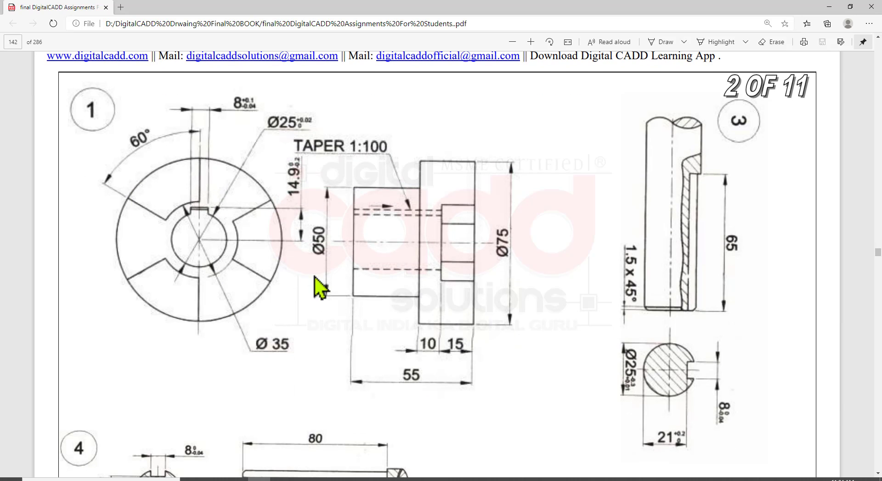
{"action": "scroll", "coordinate": [419, 308], "scroll_direction": "down", "scroll_amount": 12}
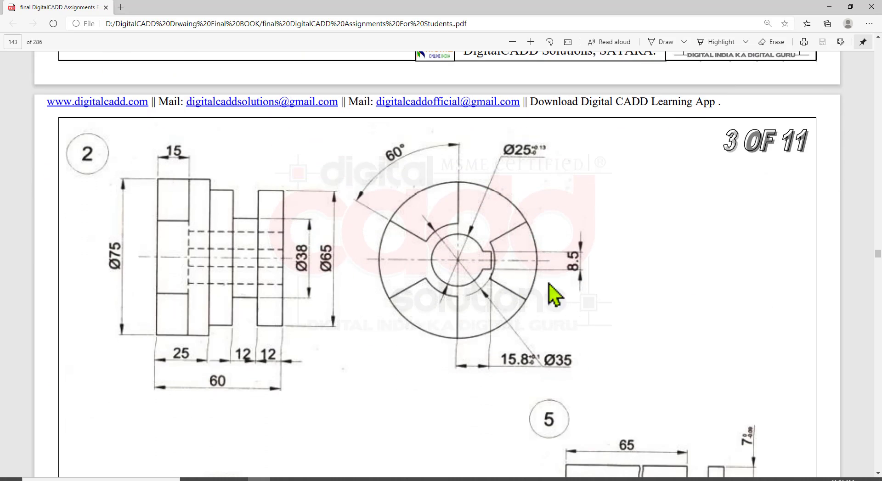
{"action": "left_click", "coordinate": [409, 441]}
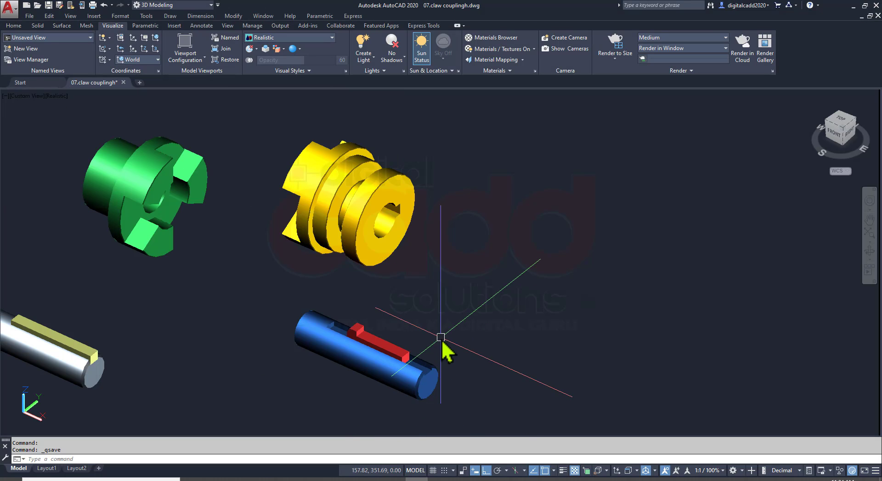
{"action": "middle_click_drag", "start_coordinate": [344, 317], "coordinate": [418, 313]}
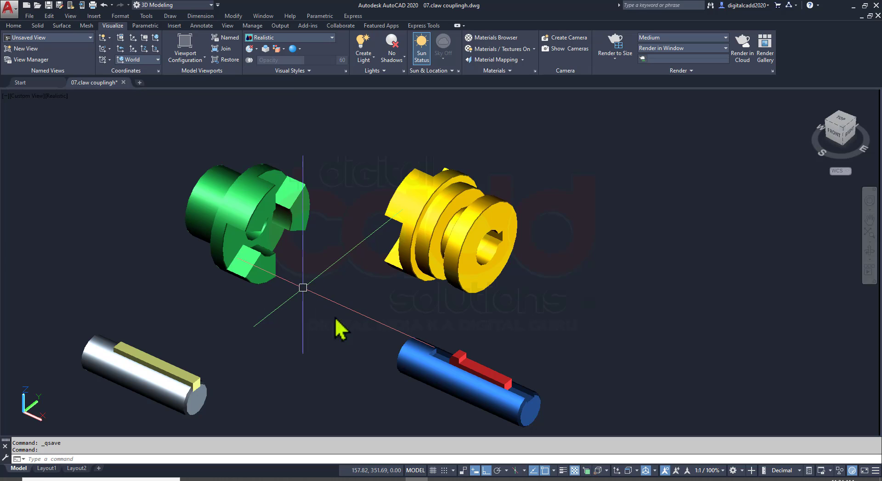
Move the gib head key about 18 mm along the blue shaft's keyway to the midpoint of its open-end floor edge, and save the drawing
{"action": "middle_click_drag", "start_coordinate": [493, 320], "coordinate": [437, 296]}
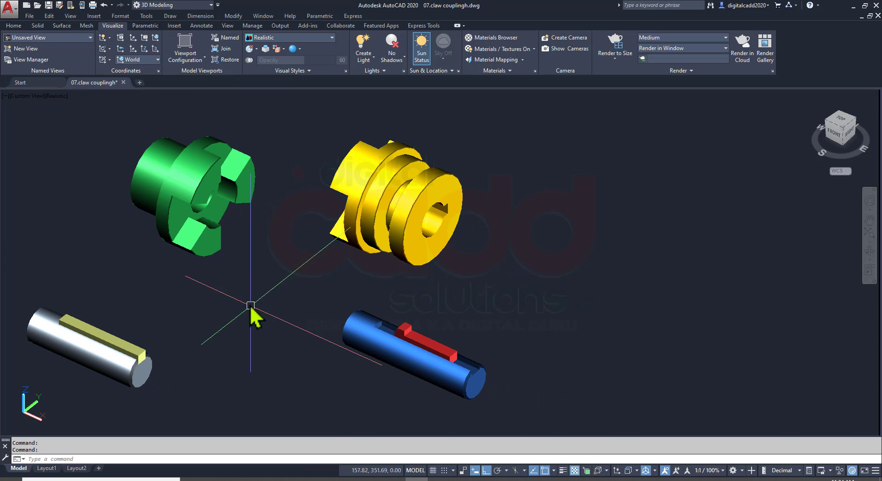
{"action": "middle_click_drag", "start_coordinate": [250, 306], "coordinate": [356, 293]}
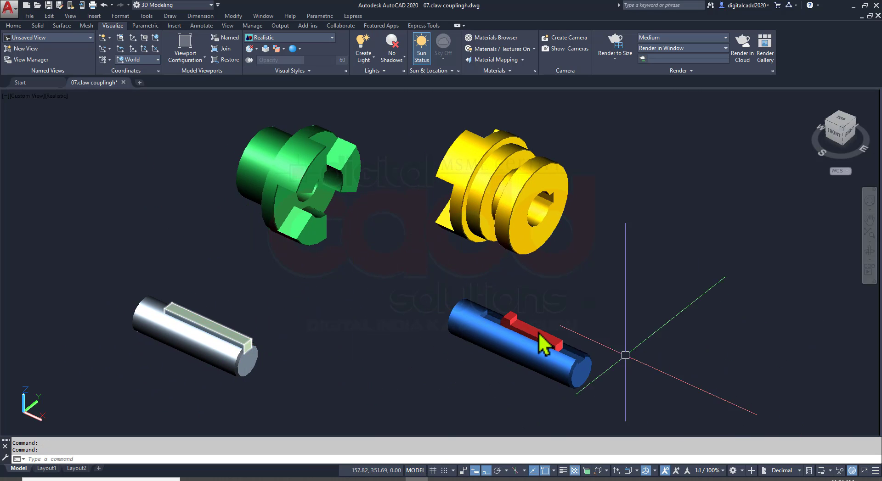
{"action": "scroll", "coordinate": [575, 373], "scroll_direction": "up", "scroll_amount": 4}
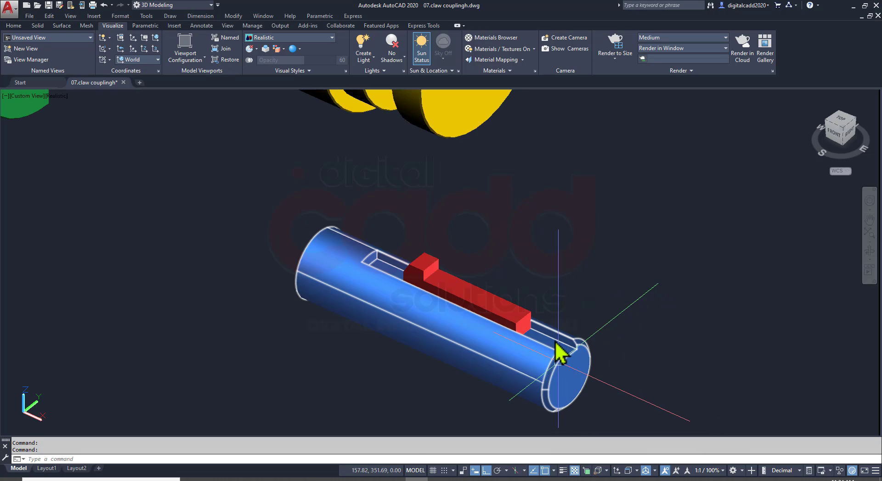
{"action": "type", "text": "M"}
{"action": "key", "text": "Return"}
{"action": "scroll", "coordinate": [583, 365], "scroll_direction": "up", "scroll_amount": 5}
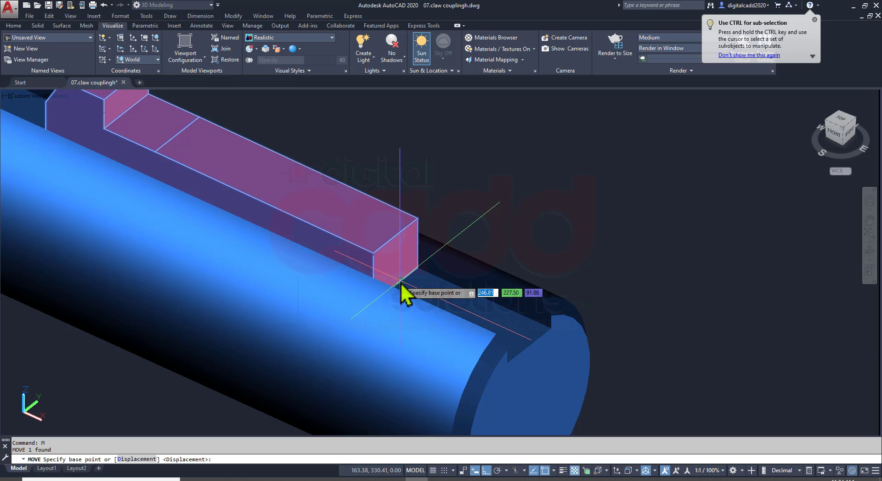
{"action": "left_click", "coordinate": [399, 287]}
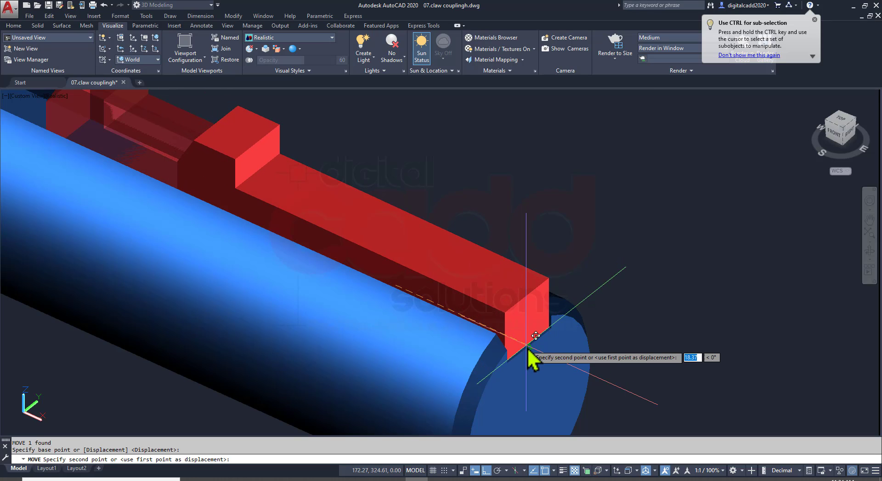
{"action": "left_click", "coordinate": [523, 353]}
{"action": "scroll", "coordinate": [517, 292], "scroll_direction": "down", "scroll_amount": 4}
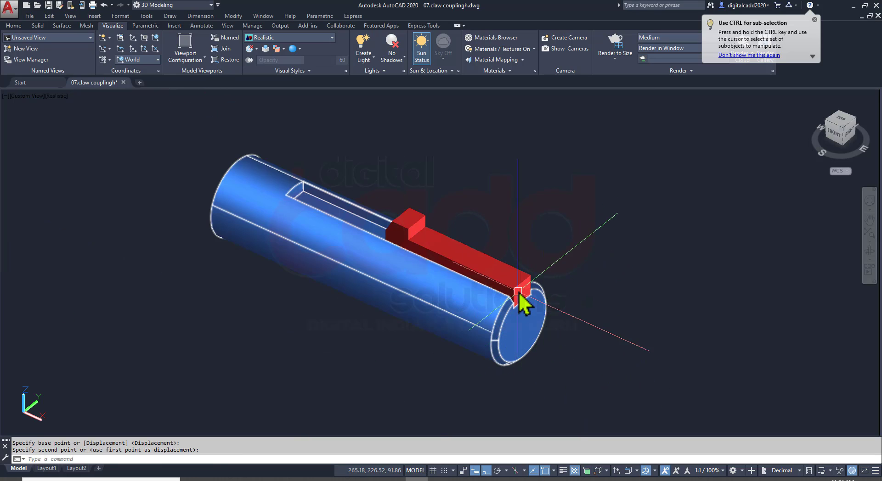
{"action": "key", "text": "ctrl+s"}
{"action": "scroll", "coordinate": [522, 284], "scroll_direction": "down", "scroll_amount": 5}
Check the exploded assembly view, and move the blue shaft with its gib head key from the shaft's end-face center into the green flange's bore center
{"action": "middle_click_drag", "start_coordinate": [483, 265], "coordinate": [293, 225], "text": "shift"}
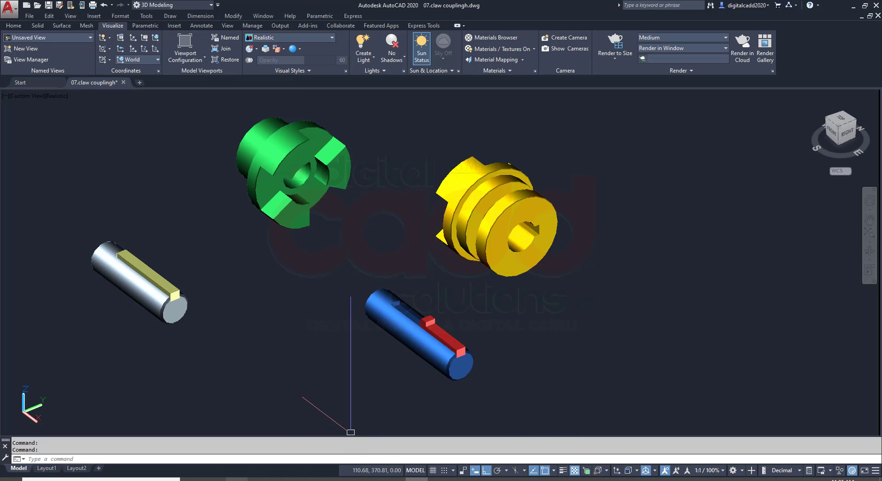
{"action": "key", "text": "alt+Tab"}
{"action": "scroll", "coordinate": [361, 256], "scroll_direction": "up", "scroll_amount": 20}
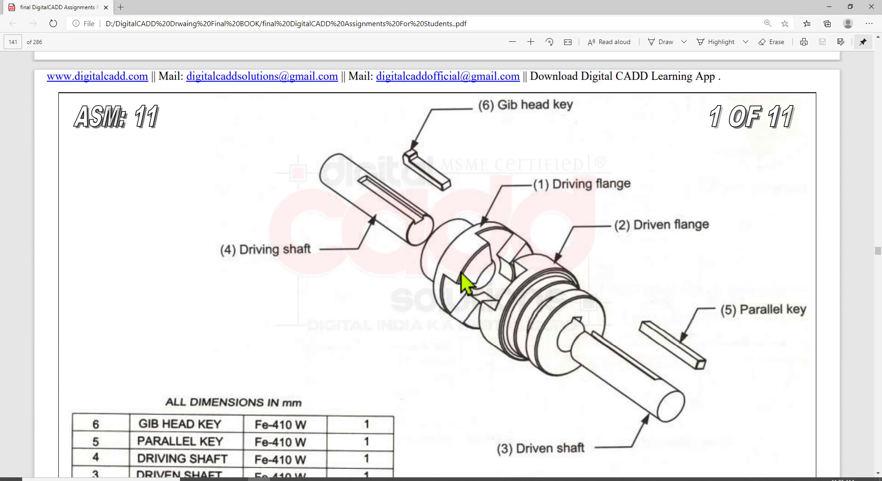
{"action": "left_click", "coordinate": [416, 480]}
{"action": "left_click", "coordinate": [470, 319]}
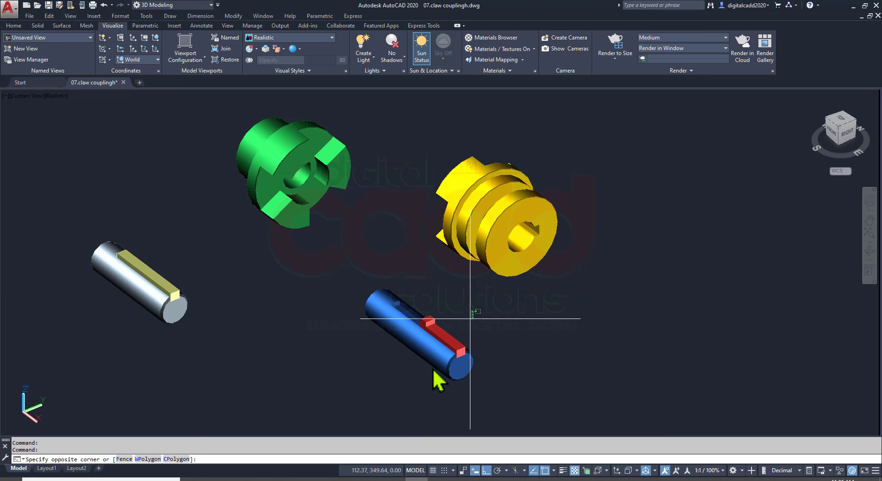
{"action": "left_click", "coordinate": [410, 391]}
{"action": "type", "text": "M"}
{"action": "key", "text": "Return"}
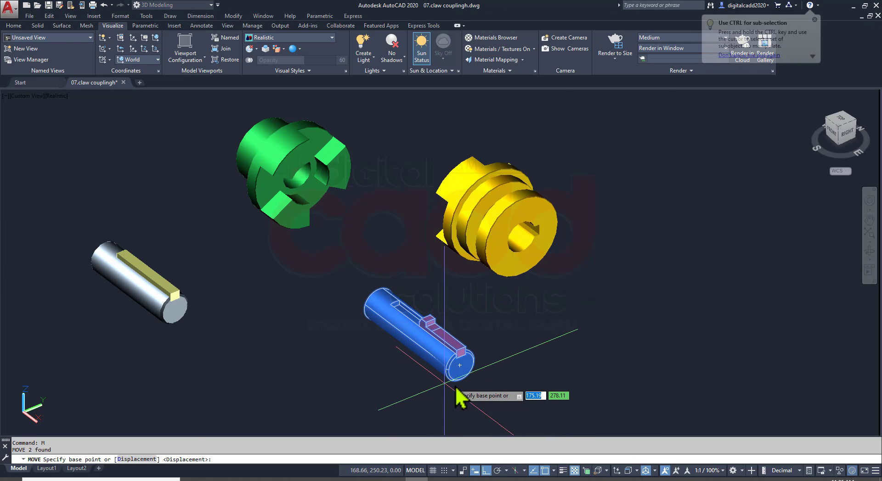
{"action": "scroll", "coordinate": [476, 388], "scroll_direction": "up", "scroll_amount": 6}
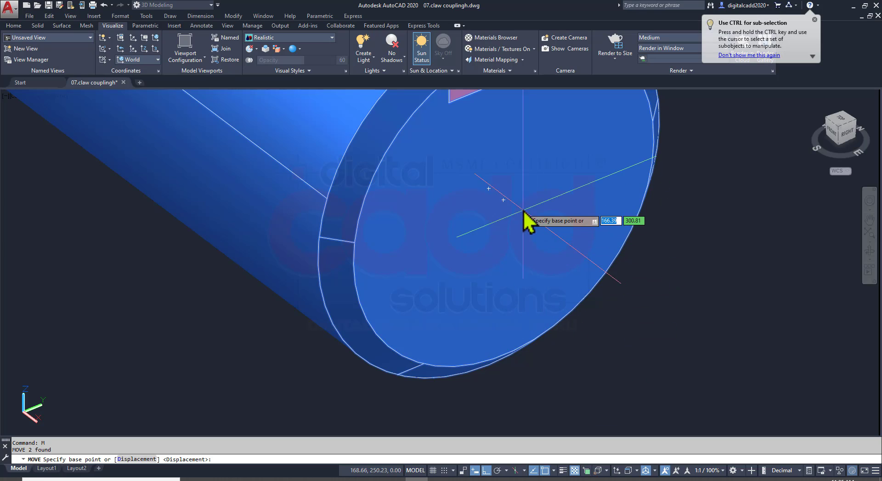
{"action": "left_click", "coordinate": [505, 203]}
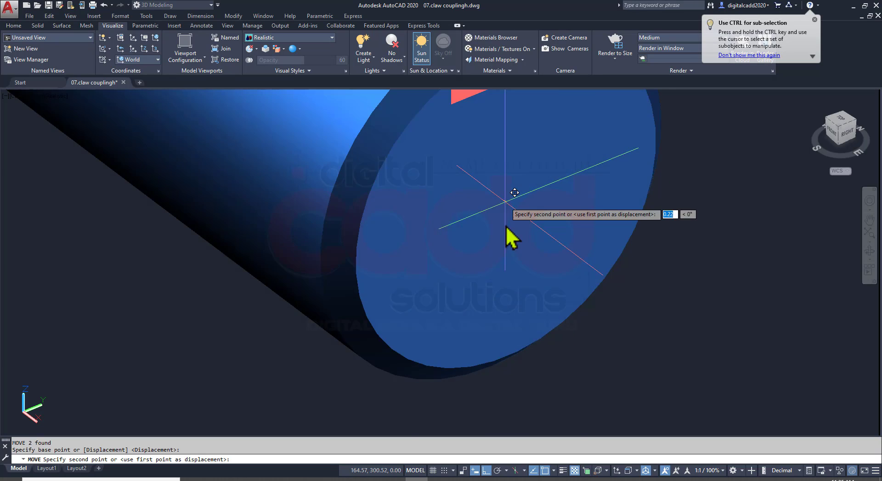
{"action": "scroll", "coordinate": [508, 235], "scroll_direction": "down", "scroll_amount": 7}
{"action": "middle_click_drag", "start_coordinate": [479, 204], "coordinate": [449, 200], "text": "shift"}
{"action": "scroll", "coordinate": [439, 220], "scroll_direction": "up", "scroll_amount": 7}
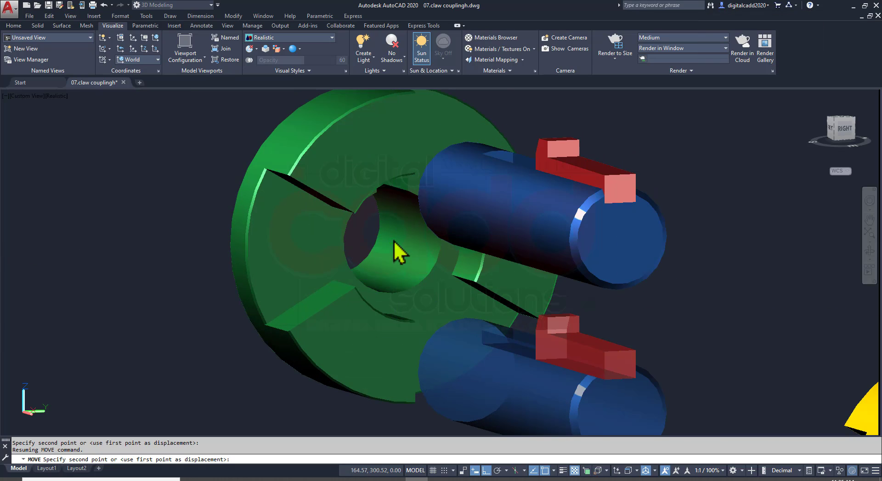
{"action": "middle_click_drag", "start_coordinate": [394, 242], "coordinate": [538, 291], "text": "shift"}
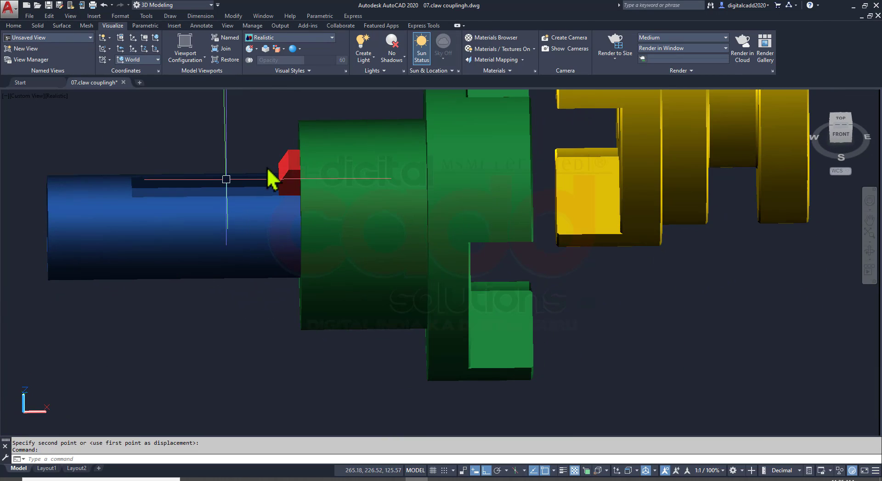
Move the gib head key slightly outward along the blue shaft, away from the green flange's hub, inspect the fit and save the drawing
{"action": "key", "text": "space"}
{"action": "left_click", "coordinate": [283, 324]}
{"action": "left_click", "coordinate": [257, 325]}
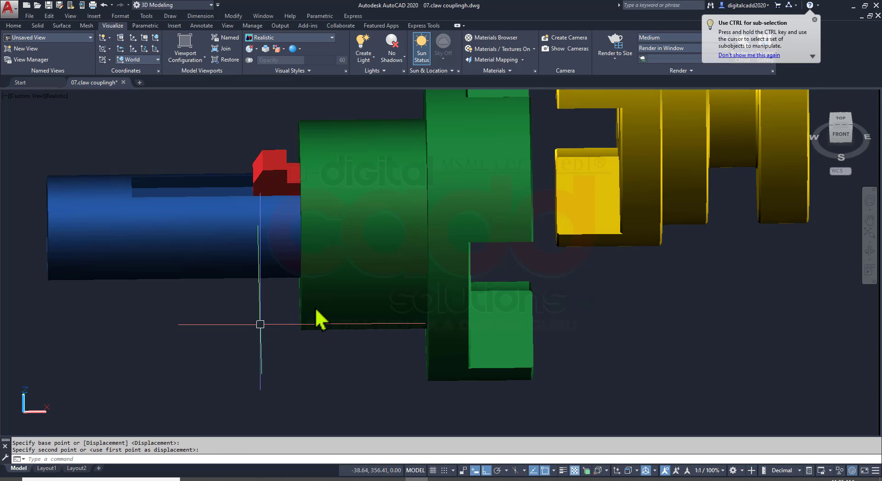
{"action": "middle_click_drag", "start_coordinate": [334, 266], "coordinate": [410, 274], "text": "shift"}
{"action": "middle_click_drag", "start_coordinate": [548, 285], "coordinate": [256, 204], "text": "shift"}
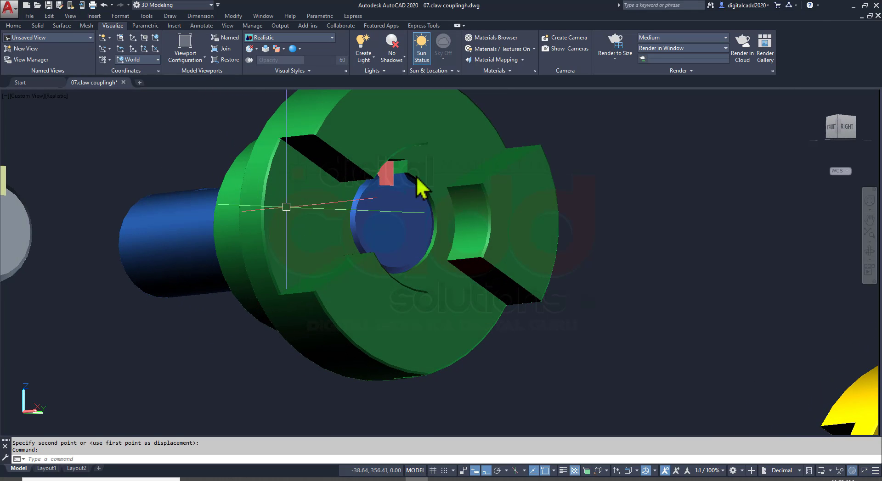
{"action": "scroll", "coordinate": [360, 216], "scroll_direction": "down", "scroll_amount": 2}
{"action": "middle_click_drag", "start_coordinate": [359, 228], "coordinate": [353, 276], "text": "shift"}
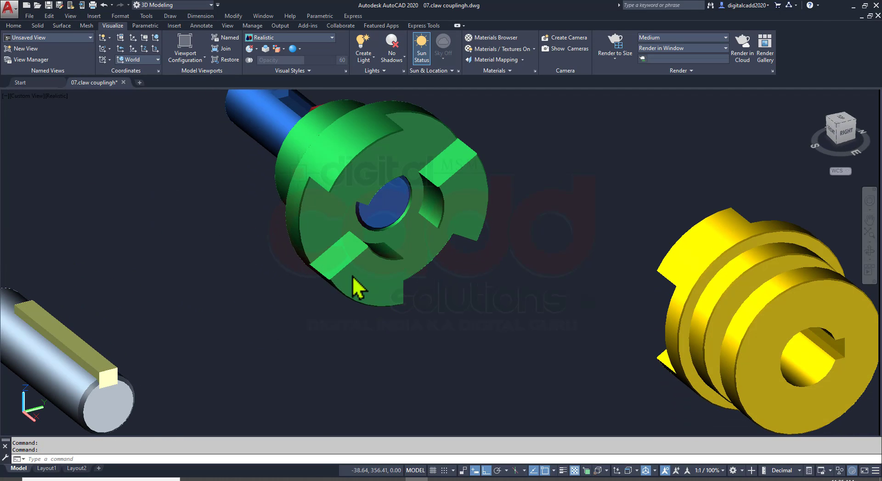
{"action": "scroll", "coordinate": [381, 220], "scroll_direction": "down", "scroll_amount": 5}
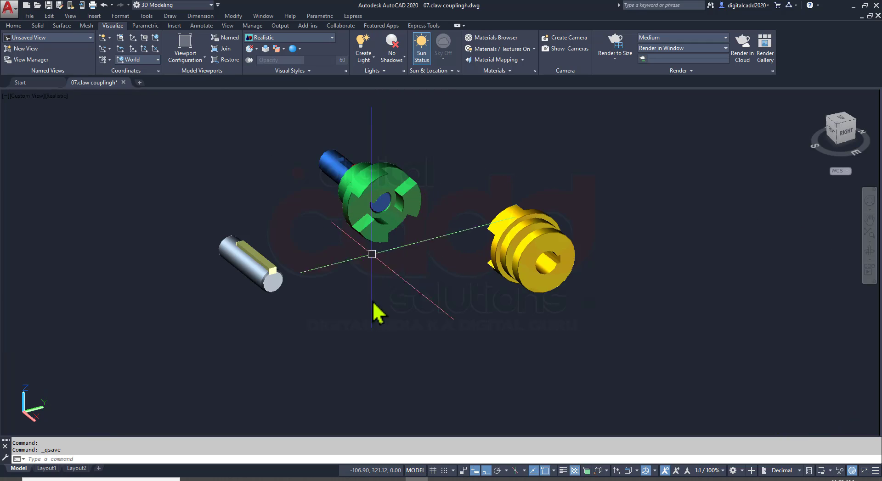
{"action": "middle_click_drag", "start_coordinate": [374, 309], "coordinate": [329, 321], "text": "shift"}
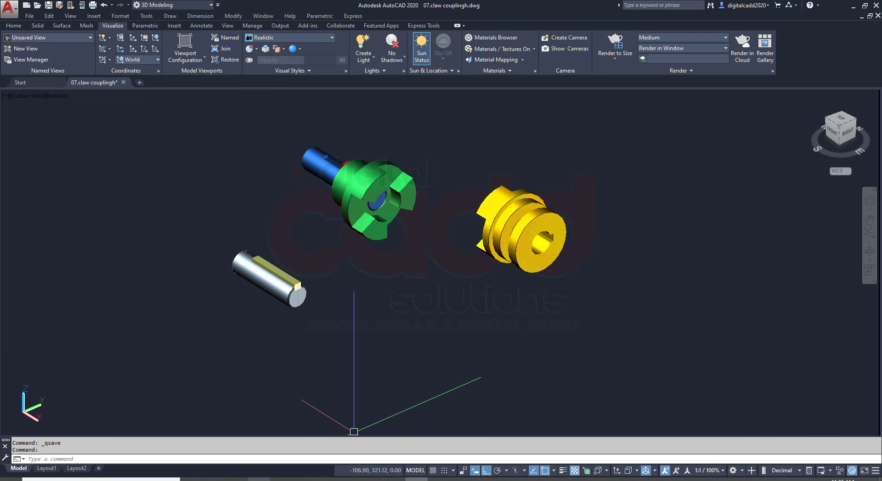
Recheck the assembly view and 3D-rotate the silver shaft with its parallel key about the shaft's axis to match the yellow flange's keyway side
{"action": "key", "text": "alt+Tab"}
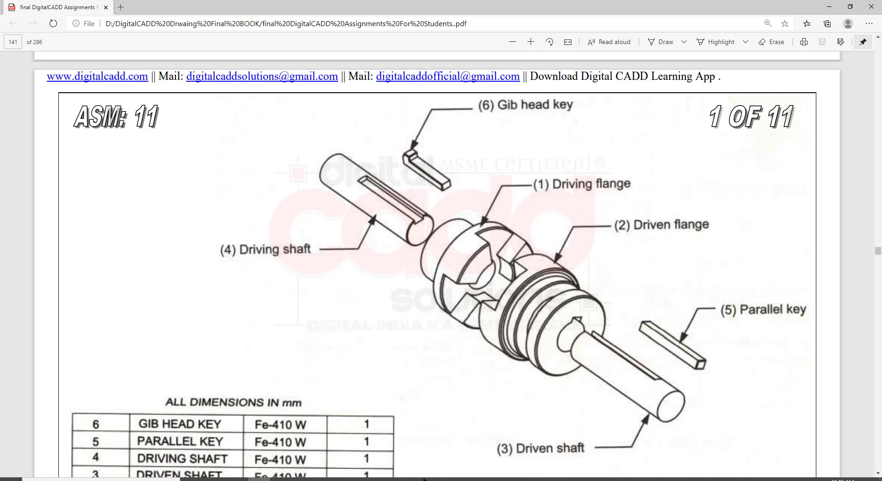
{"action": "left_click", "coordinate": [423, 480]}
{"action": "scroll", "coordinate": [278, 282], "scroll_direction": "up", "scroll_amount": 2}
{"action": "left_click", "coordinate": [348, 264]}
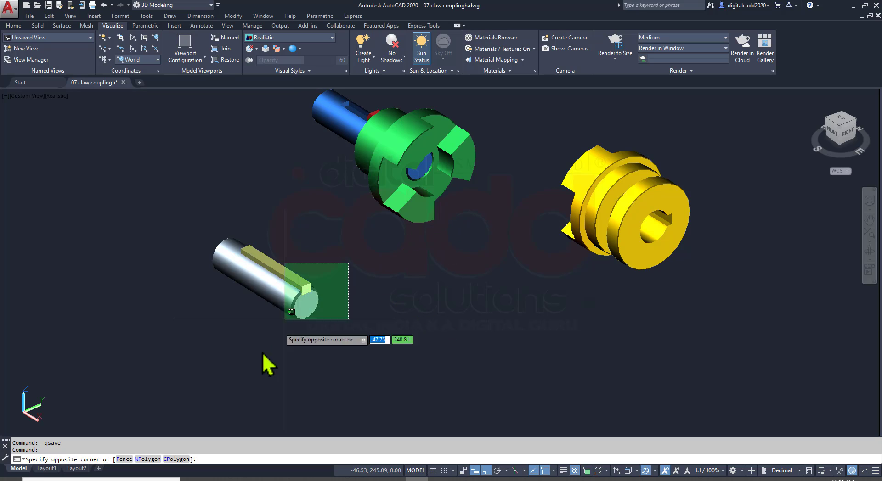
{"action": "left_click", "coordinate": [282, 322]}
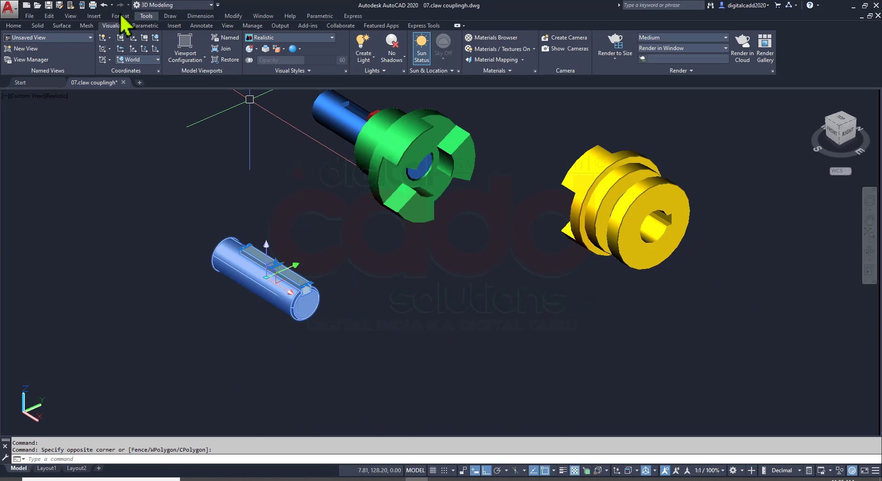
{"action": "left_click", "coordinate": [14, 26]}
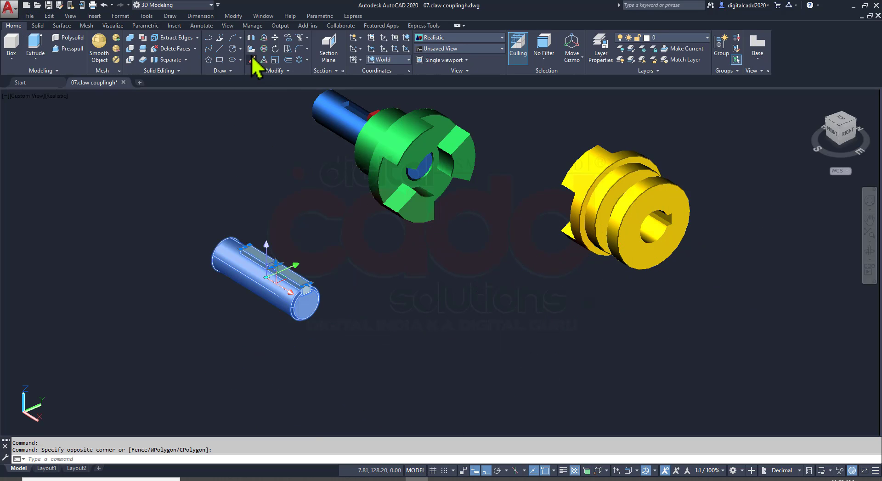
{"action": "left_click", "coordinate": [263, 49]}
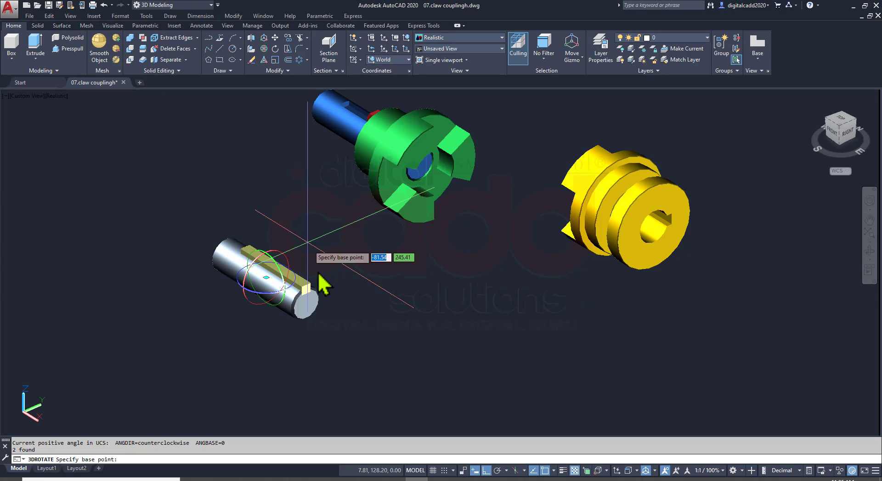
{"action": "left_click", "coordinate": [289, 271]}
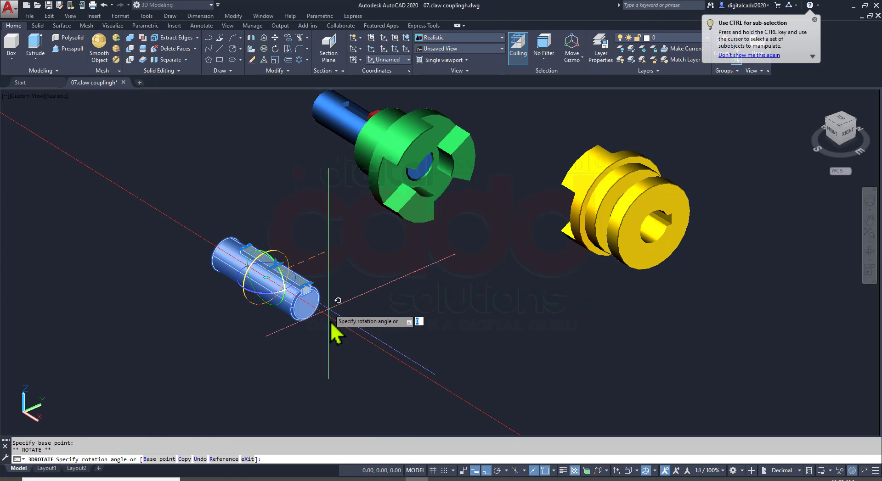
{"action": "left_click", "coordinate": [318, 371]}
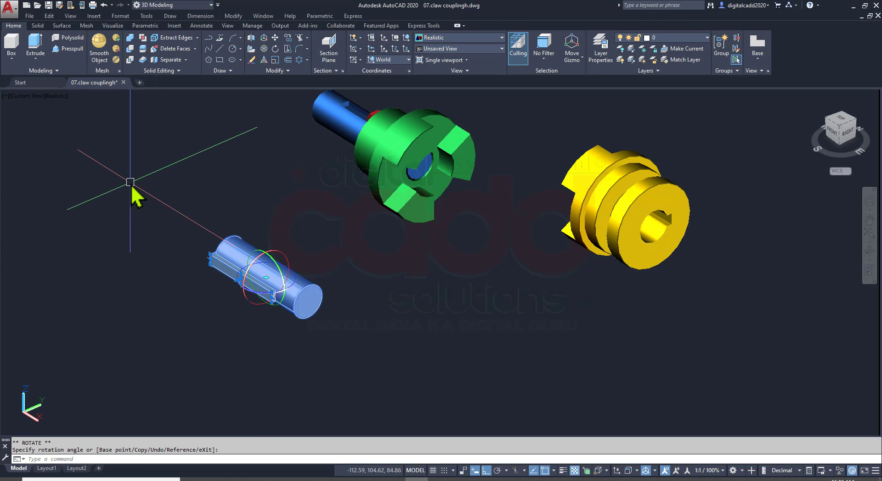
{"action": "left_click", "coordinate": [285, 260]}
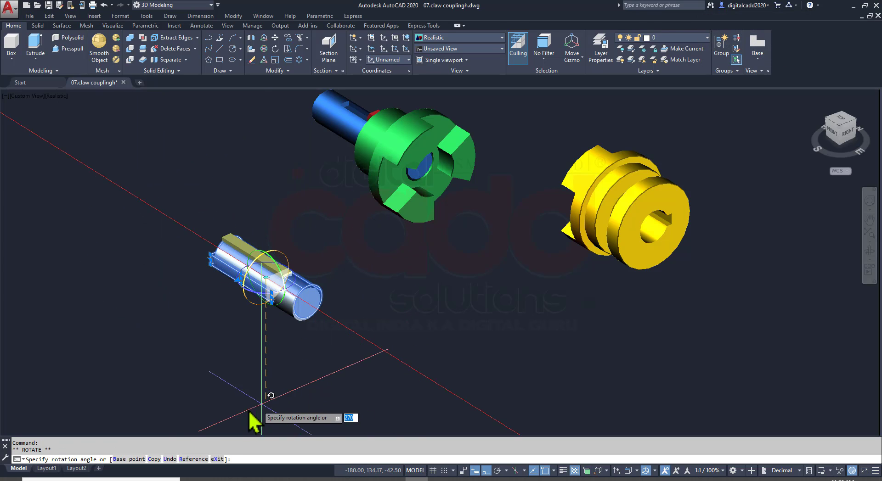
{"action": "left_click", "coordinate": [143, 326]}
{"action": "key", "text": "Escape"}
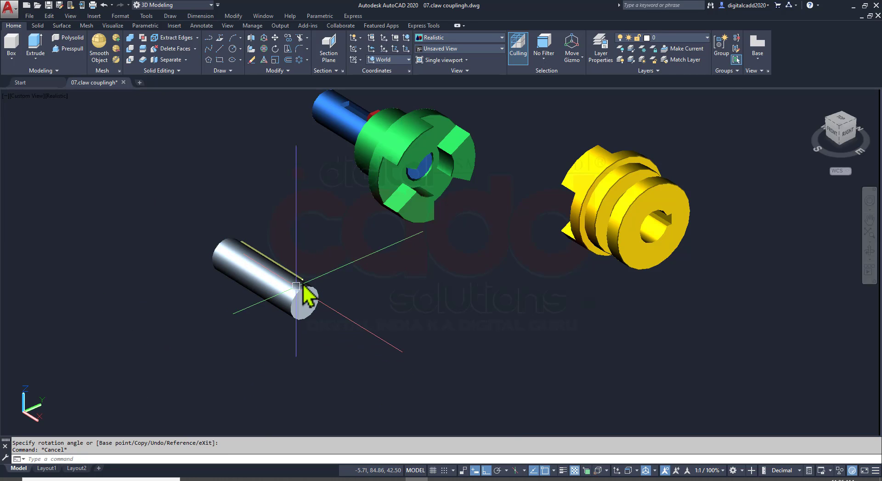
Move the silver shaft with its parallel key from the shaft's end-face center to the yellow flange's bore center on the claw side
{"action": "scroll", "coordinate": [302, 285], "scroll_direction": "up", "scroll_amount": 4}
{"action": "middle_click_drag", "start_coordinate": [383, 305], "coordinate": [492, 351], "text": "shift"}
{"action": "left_click", "coordinate": [339, 405]}
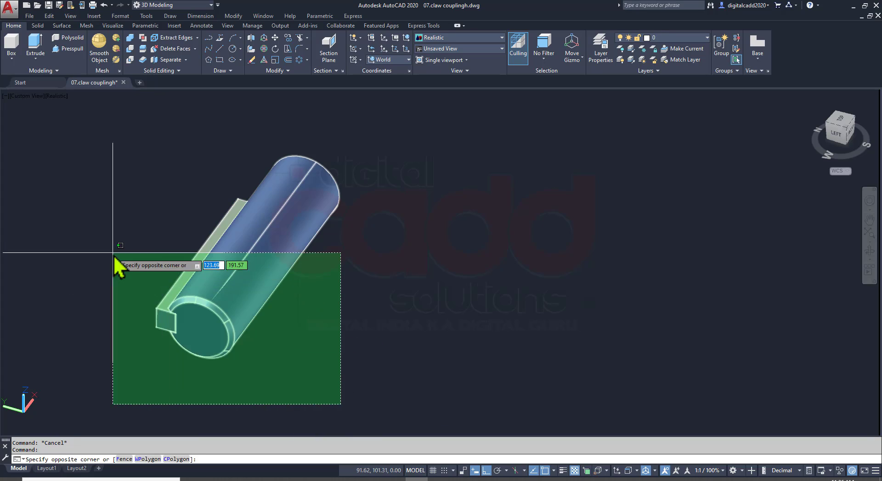
{"action": "left_click", "coordinate": [113, 259]}
{"action": "scroll", "coordinate": [156, 379], "scroll_direction": "up", "scroll_amount": 3}
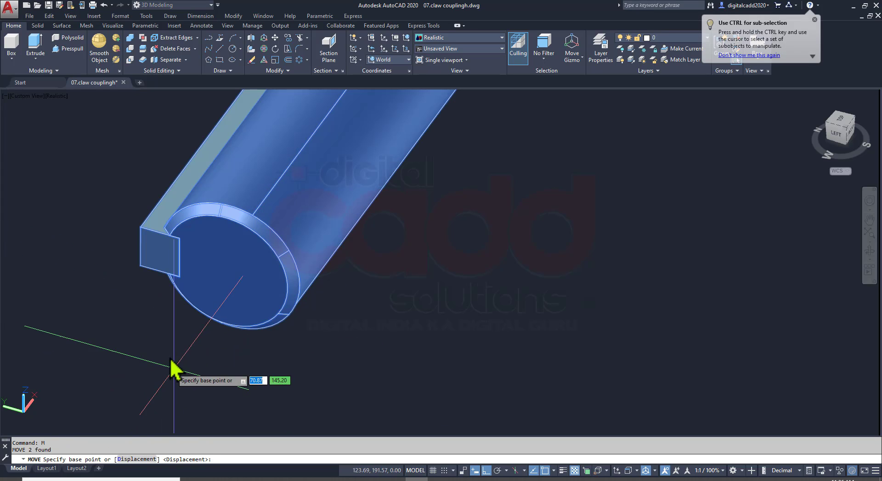
{"action": "left_click", "coordinate": [227, 271]}
{"action": "scroll", "coordinate": [248, 299], "scroll_direction": "down", "scroll_amount": 6}
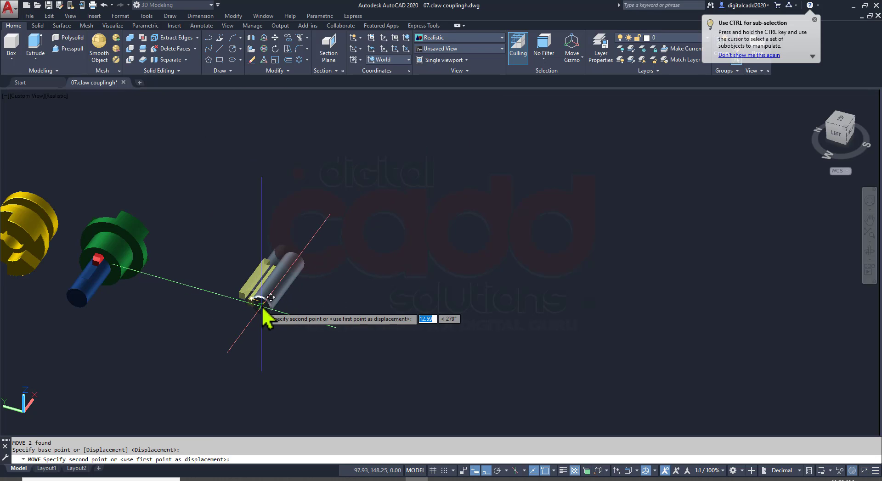
{"action": "scroll", "coordinate": [193, 269], "scroll_direction": "up", "scroll_amount": 8}
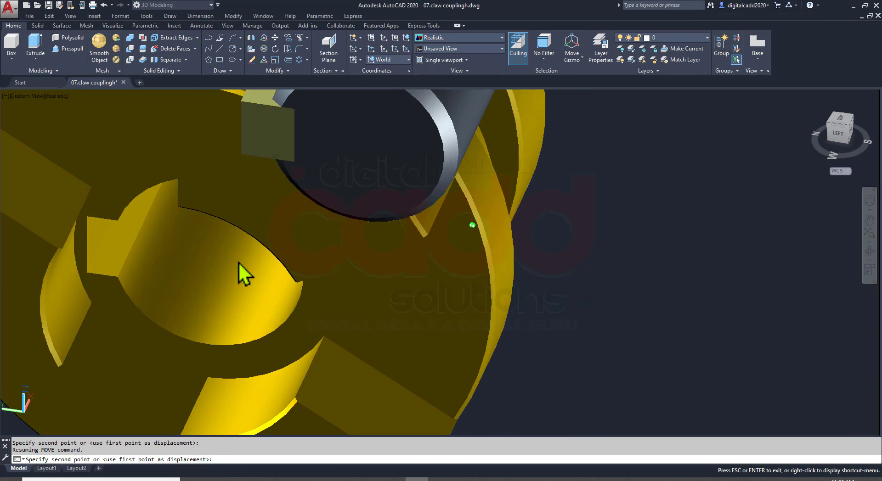
{"action": "middle_click_drag", "start_coordinate": [238, 263], "coordinate": [249, 250], "text": "shift"}
{"action": "middle_click_drag", "start_coordinate": [253, 323], "coordinate": [246, 274]}
Save the drawing and examine the green and yellow flanges with their shafts and keys inserted
{"action": "scroll", "coordinate": [303, 225], "scroll_direction": "down", "scroll_amount": 4}
{"action": "scroll", "coordinate": [388, 276], "scroll_direction": "down", "scroll_amount": 7}
{"action": "middle_click_drag", "start_coordinate": [489, 304], "coordinate": [364, 344], "text": "shift"}
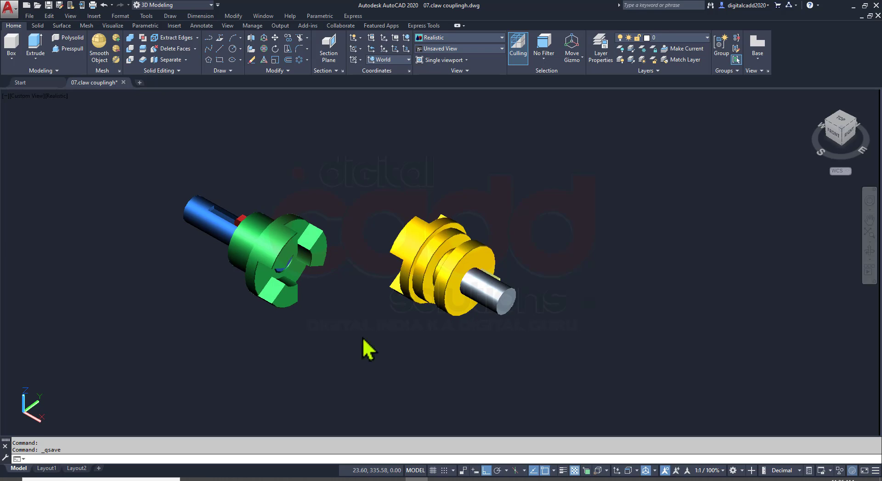
{"action": "scroll", "coordinate": [297, 319], "scroll_direction": "up", "scroll_amount": 3}
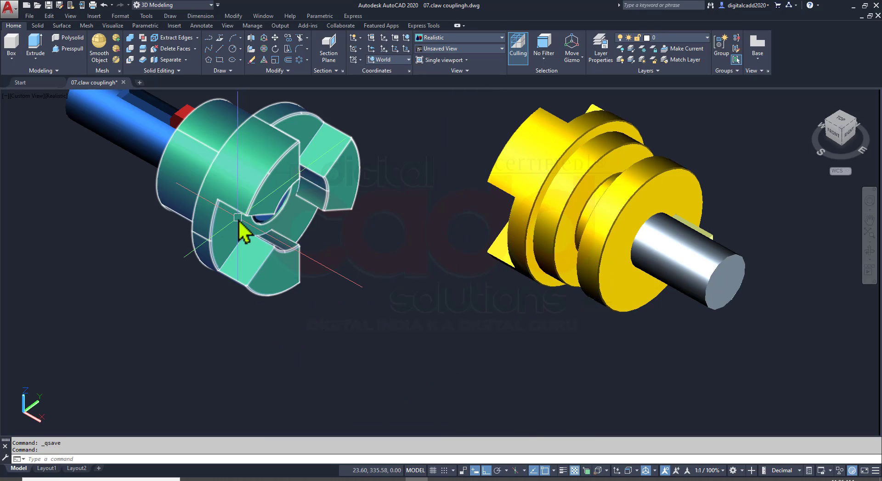
{"action": "middle_click_drag", "start_coordinate": [362, 241], "coordinate": [347, 265]}
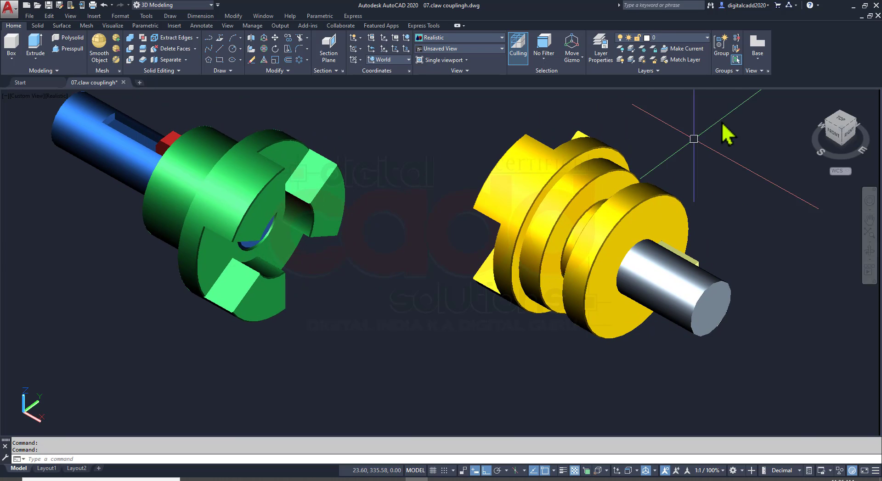
Try to move the yellow flange with its silver shaft and key from a claw corner to the green flange's claw corner
{"action": "left_click", "coordinate": [466, 348]}
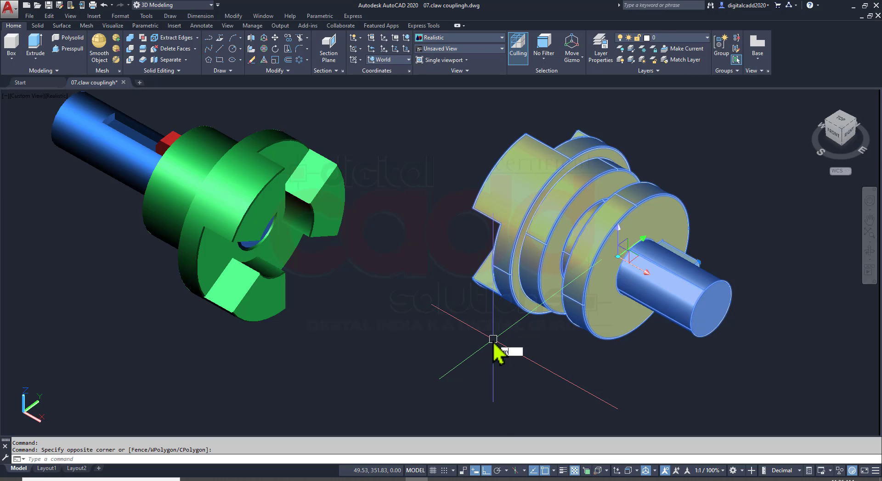
{"action": "type", "text": "m"}
{"action": "key", "text": "Return"}
{"action": "scroll", "coordinate": [463, 218], "scroll_direction": "up", "scroll_amount": 5}
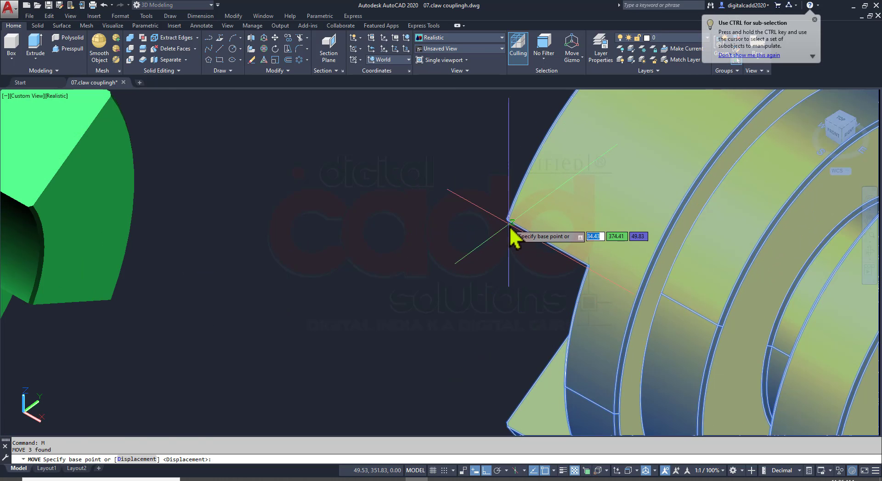
{"action": "scroll", "coordinate": [481, 228], "scroll_direction": "up", "scroll_amount": 3}
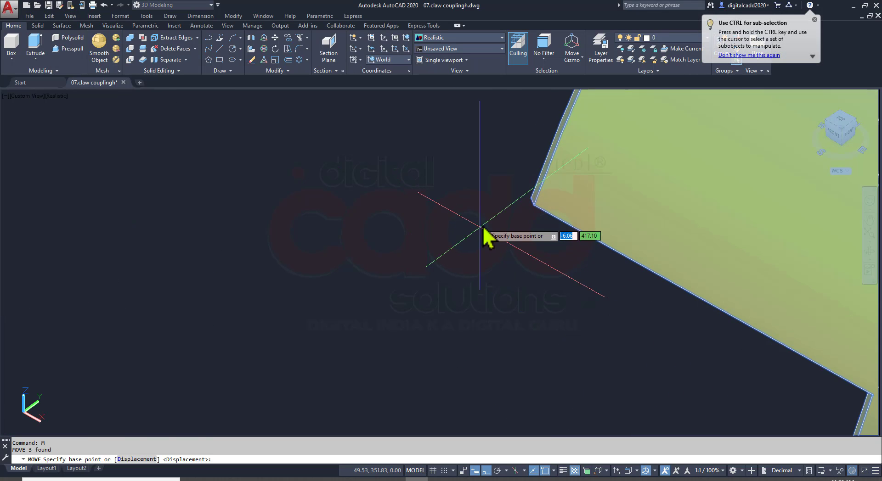
{"action": "left_click", "coordinate": [531, 197]}
{"action": "scroll", "coordinate": [518, 259], "scroll_direction": "down", "scroll_amount": 8}
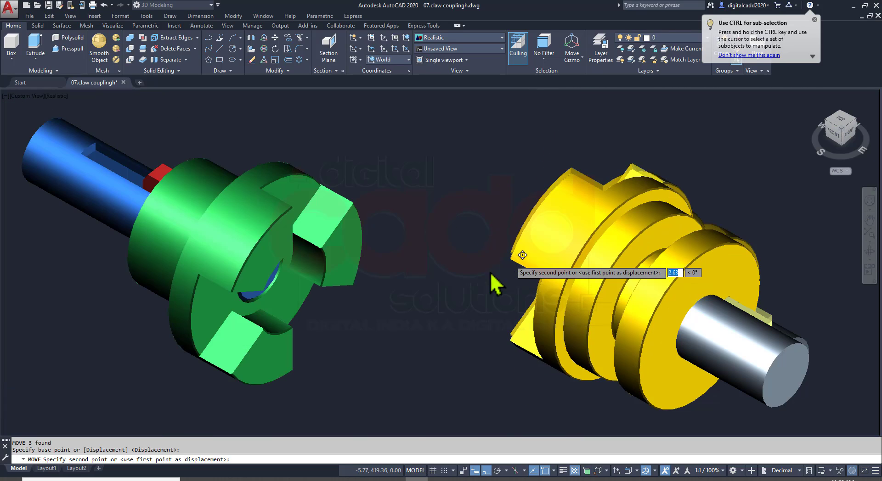
{"action": "scroll", "coordinate": [239, 291], "scroll_direction": "up", "scroll_amount": 8}
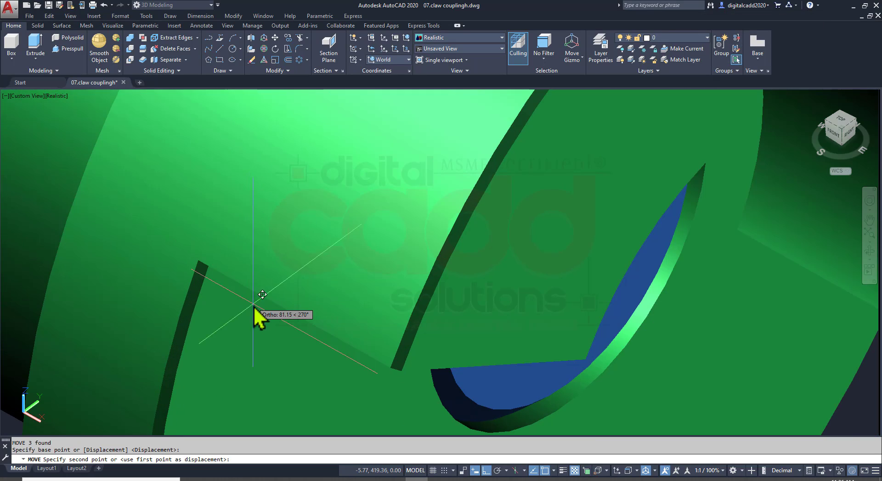
{"action": "middle_click_drag", "start_coordinate": [253, 305], "coordinate": [278, 414], "text": "shift"}
{"action": "scroll", "coordinate": [265, 240], "scroll_direction": "up", "scroll_amount": 5}
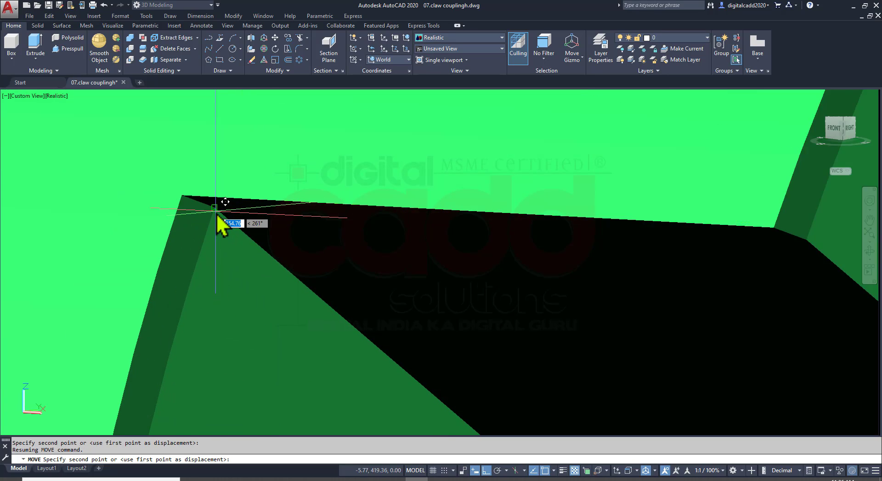
{"action": "scroll", "coordinate": [216, 211], "scroll_direction": "down", "scroll_amount": 10}
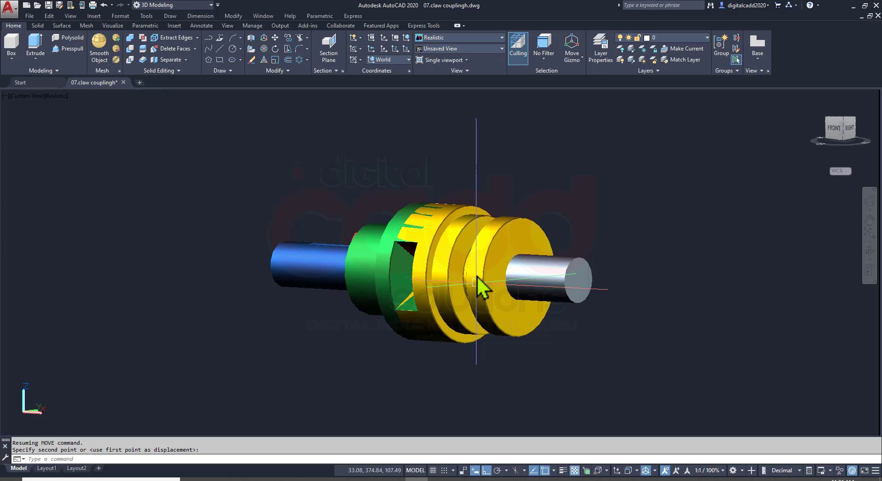
{"action": "middle_click_drag", "start_coordinate": [478, 282], "coordinate": [472, 344], "text": "shift"}
{"action": "left_click", "coordinate": [473, 344]}
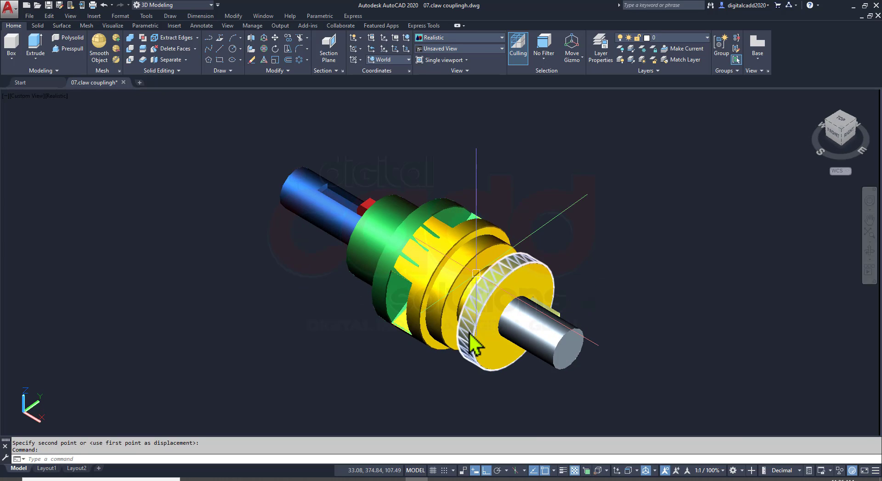
Undo the move of the yellow flange and shaft onto the green flange's claw corner
{"action": "key", "text": "ctrl+z"}
{"action": "key", "text": "ctrl+z"}
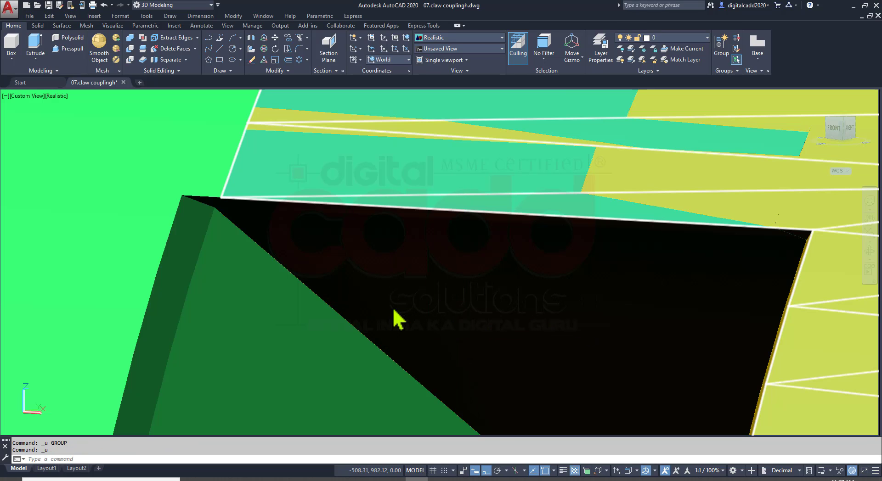
{"action": "key", "text": "ctrl+z"}
{"action": "middle_click_drag", "start_coordinate": [446, 333], "coordinate": [415, 321]}
{"action": "scroll", "coordinate": [415, 321], "scroll_direction": "down", "scroll_amount": 2}
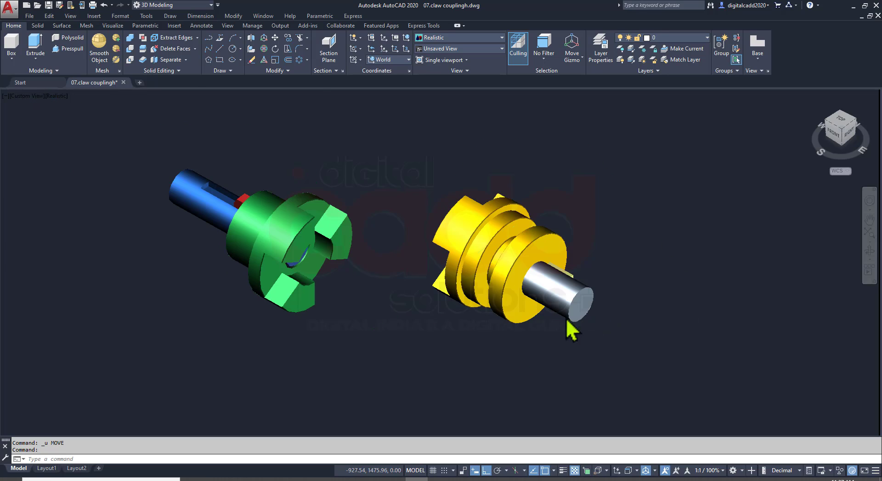
In the top view, move the yellow flange, silver shaft and key straight along Y beside the green flange, and switch to the right view
{"action": "left_click", "coordinate": [838, 130]}
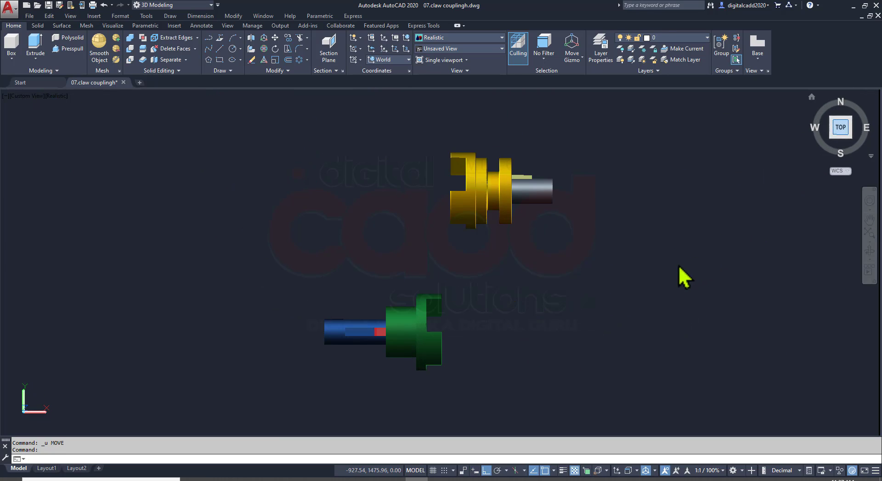
{"action": "middle_click_drag", "start_coordinate": [599, 299], "coordinate": [469, 273]}
{"action": "left_click", "coordinate": [562, 112]}
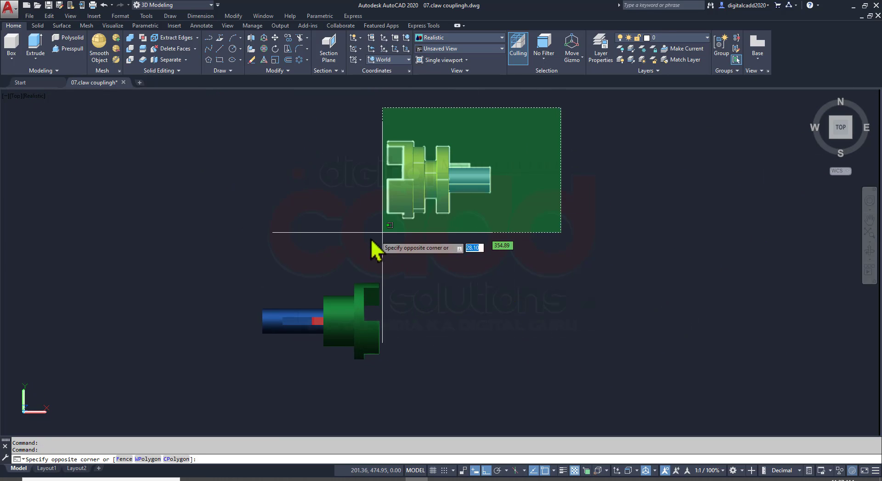
{"action": "left_click", "coordinate": [377, 239]}
{"action": "key", "text": "Return"}
{"action": "left_click", "coordinate": [568, 205]}
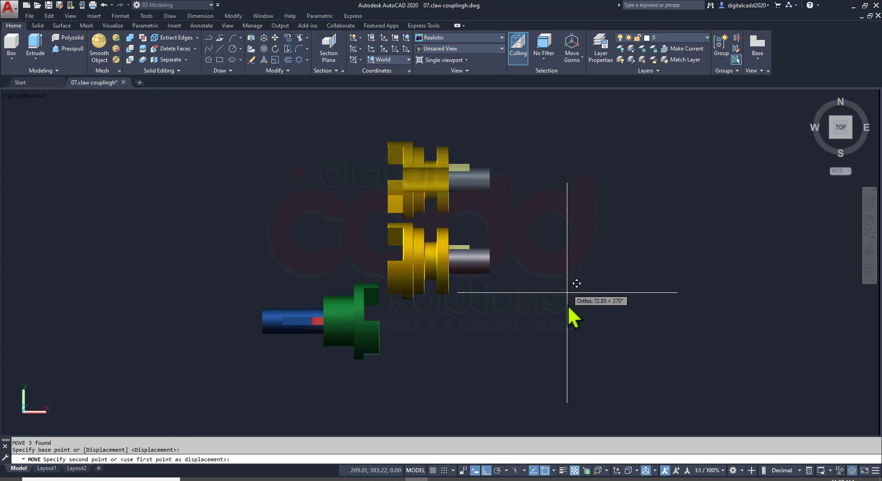
{"action": "left_click", "coordinate": [568, 348]}
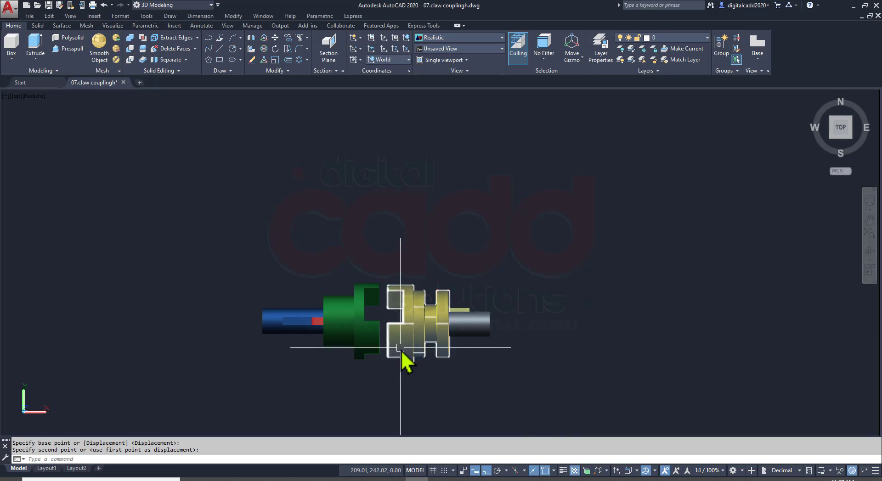
{"action": "scroll", "coordinate": [401, 350], "scroll_direction": "up", "scroll_amount": 4}
{"action": "scroll", "coordinate": [354, 308], "scroll_direction": "up", "scroll_amount": 5}
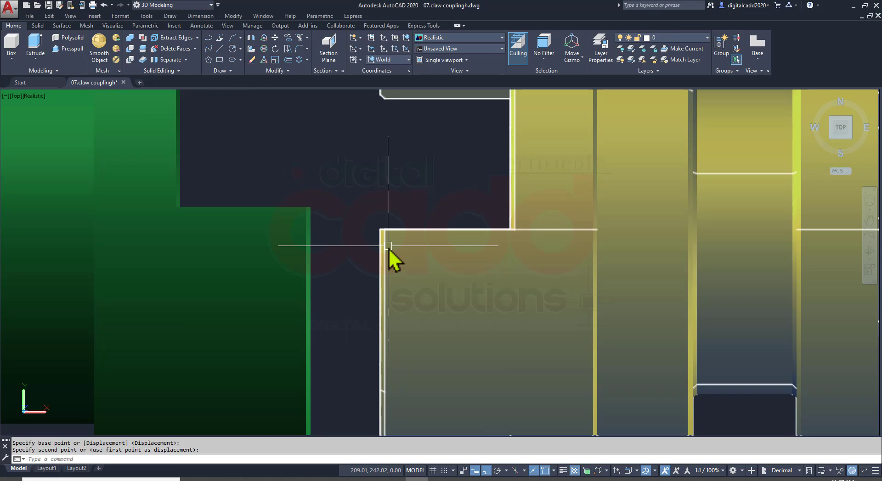
{"action": "scroll", "coordinate": [317, 230], "scroll_direction": "down", "scroll_amount": 2}
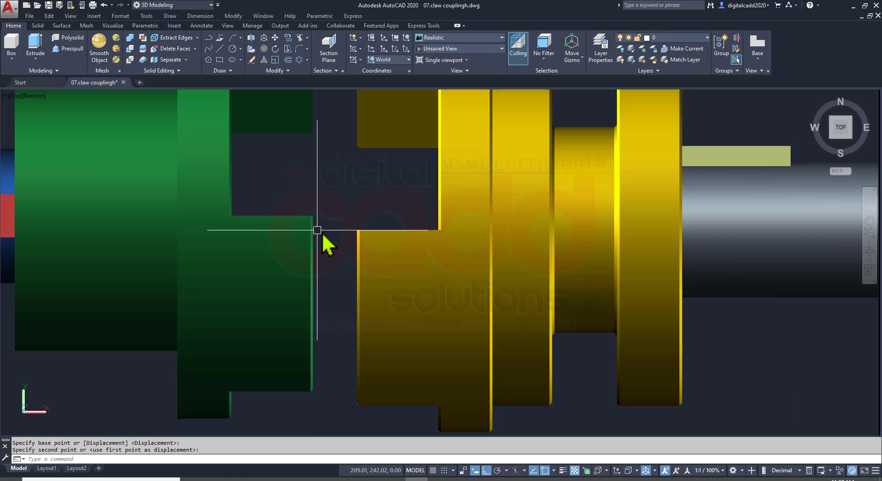
{"action": "scroll", "coordinate": [422, 294], "scroll_direction": "down", "scroll_amount": 2}
{"action": "middle_click_drag", "start_coordinate": [507, 322], "coordinate": [418, 212], "text": "shift"}
{"action": "left_click", "coordinate": [847, 132]}
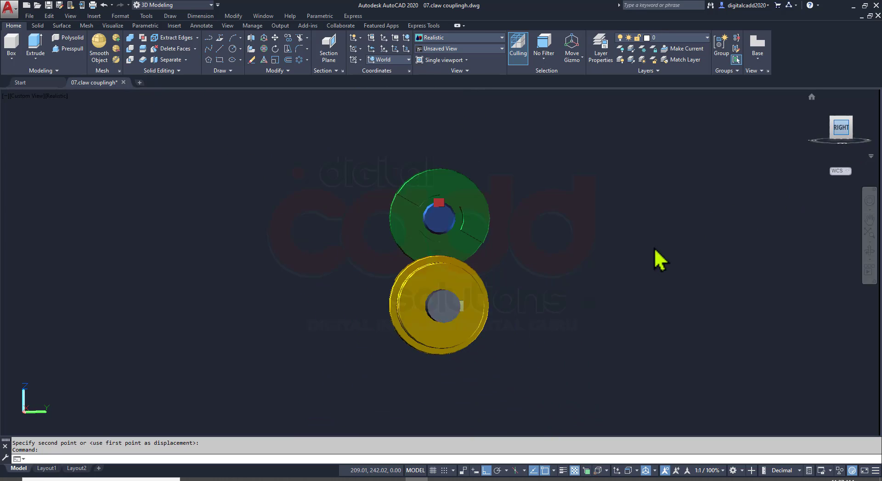
{"action": "left_click", "coordinate": [380, 358]}
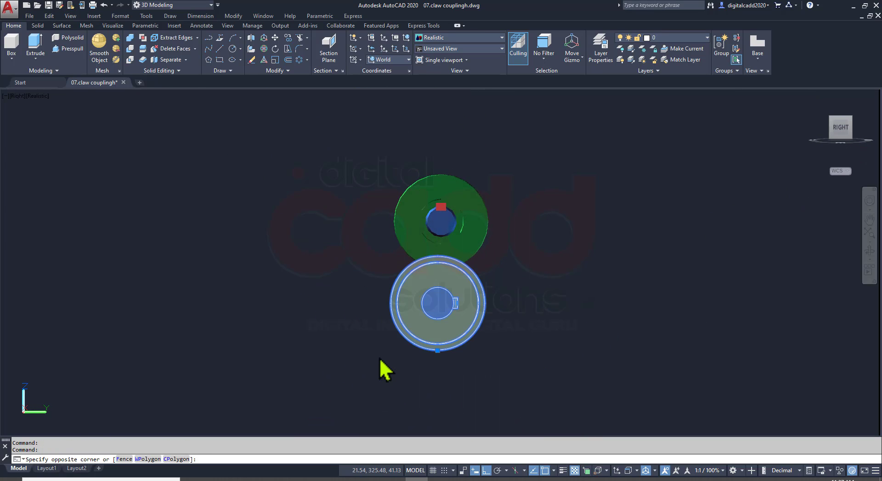
{"action": "left_click", "coordinate": [561, 355]}
{"action": "key", "text": "Escape"}
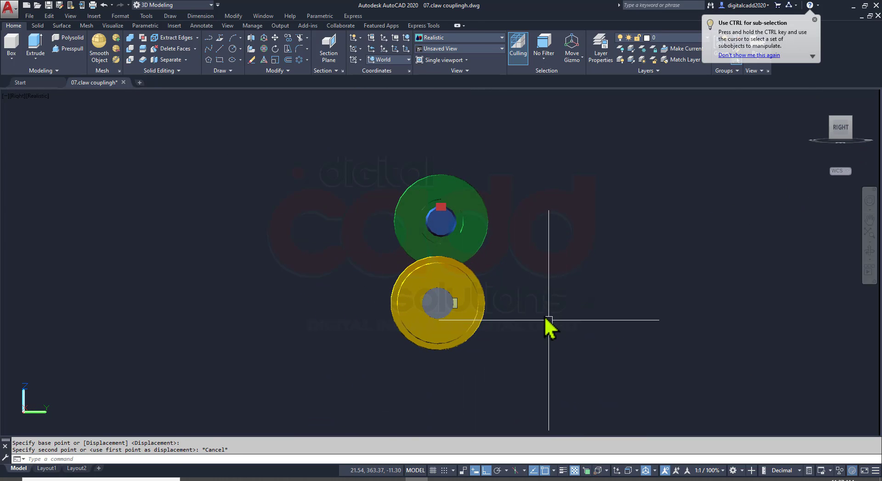
{"action": "left_click", "coordinate": [549, 320]}
{"action": "left_click", "coordinate": [383, 370]}
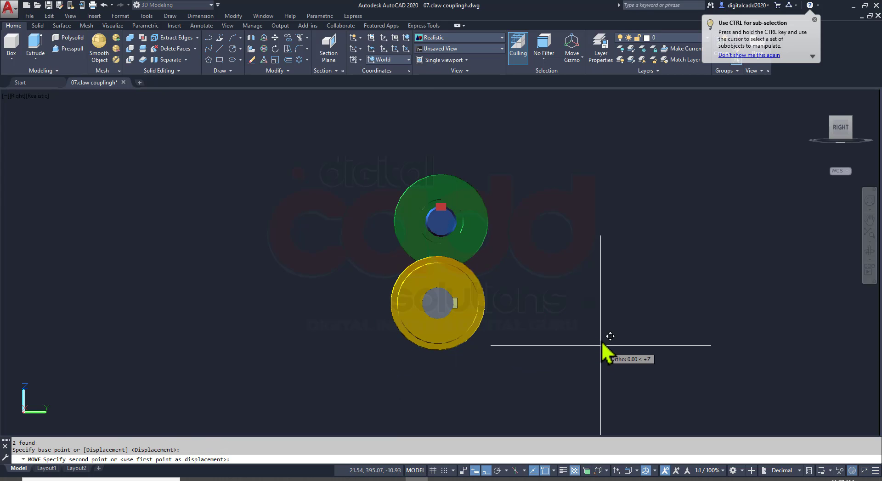
{"action": "key", "text": "Escape"}
Raise the yellow flange with its silver shaft and key vertically to the green flange's height
{"action": "left_click", "coordinate": [463, 321]}
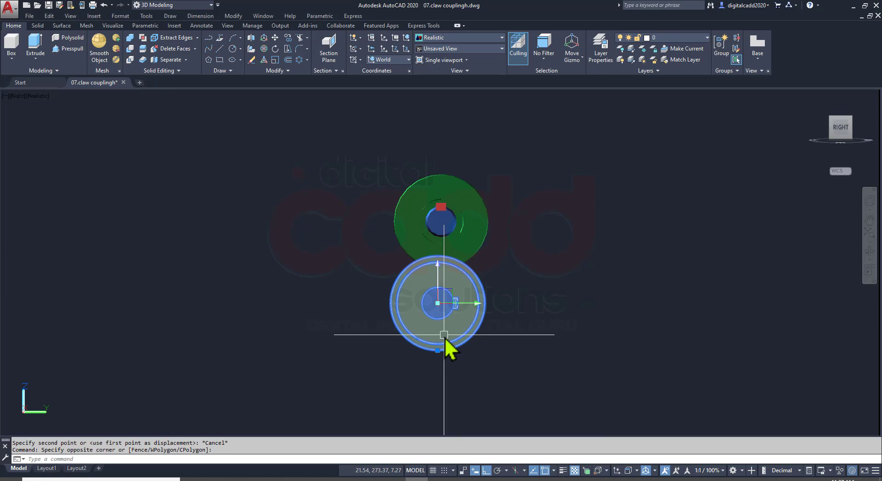
{"action": "left_click", "coordinate": [437, 303]}
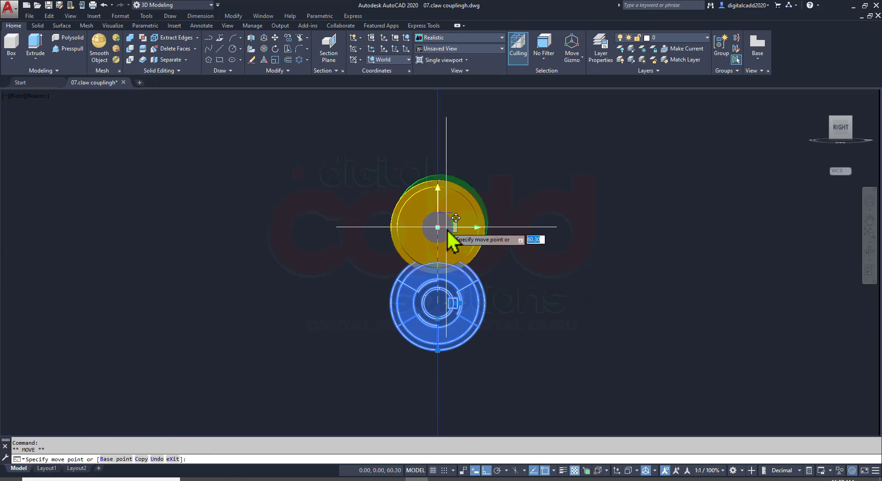
{"action": "key", "text": "Escape"}
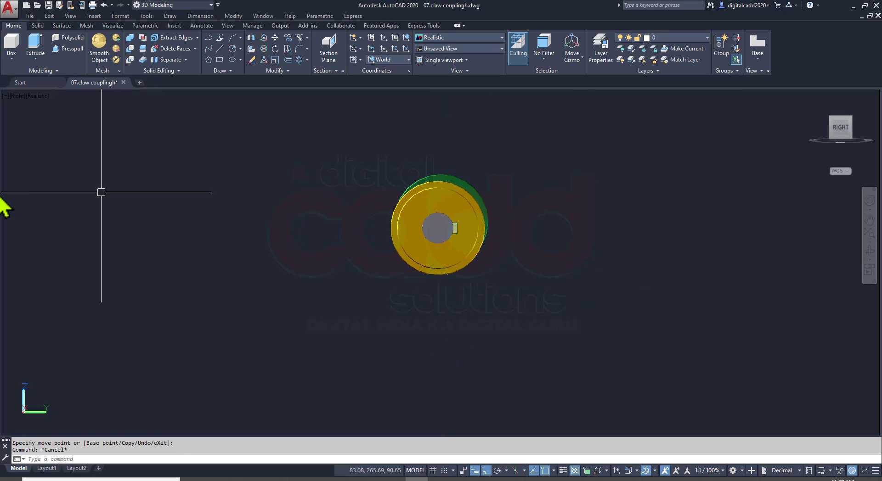
Set the SE Isometric view and 3D-rotate the yellow flange with its silver shaft and key 60° about the shaft's axis
{"action": "left_click", "coordinate": [18, 96]}
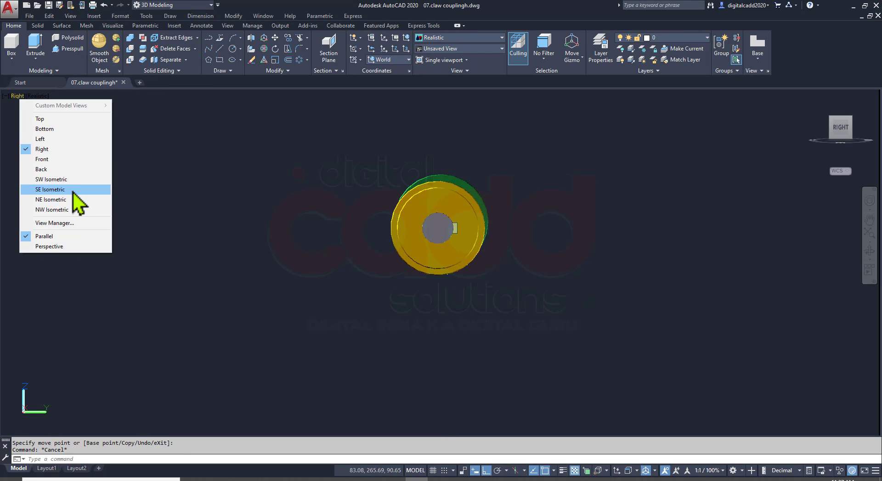
{"action": "left_click", "coordinate": [73, 190]}
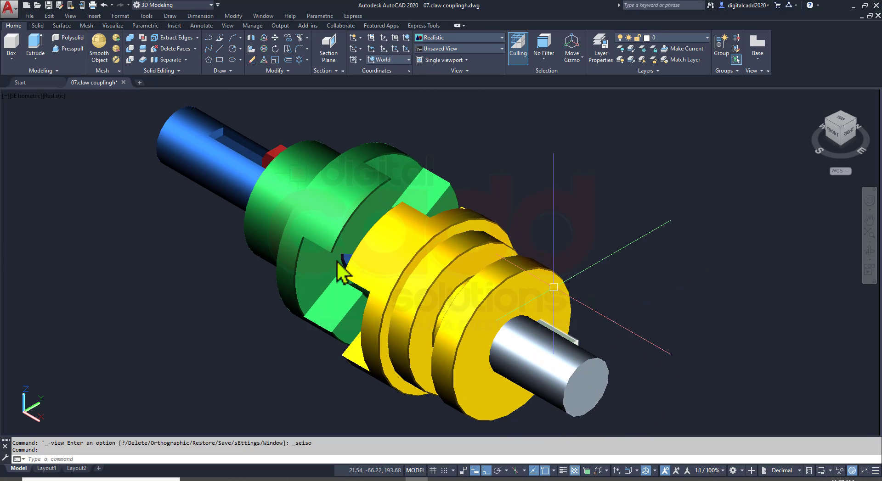
{"action": "middle_click_drag", "start_coordinate": [520, 308], "coordinate": [492, 284]}
{"action": "middle_click_drag", "start_coordinate": [565, 273], "coordinate": [501, 209]}
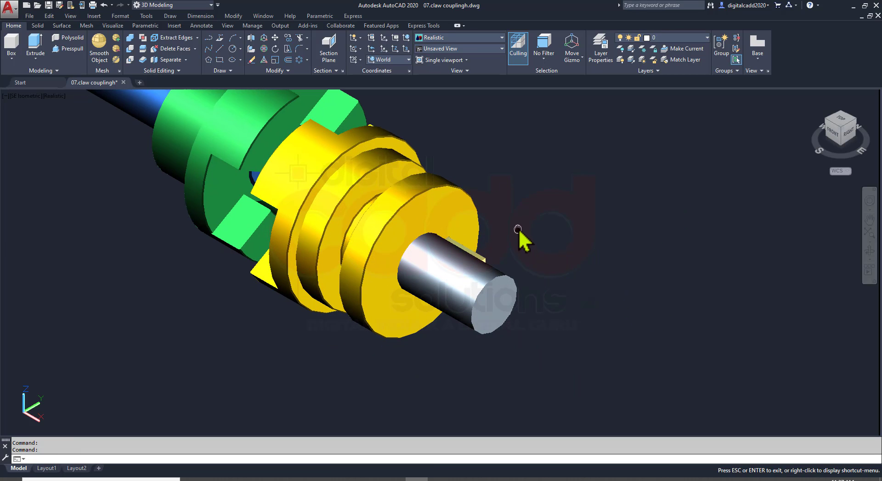
{"action": "left_click", "coordinate": [532, 183]}
{"action": "left_click", "coordinate": [388, 338]}
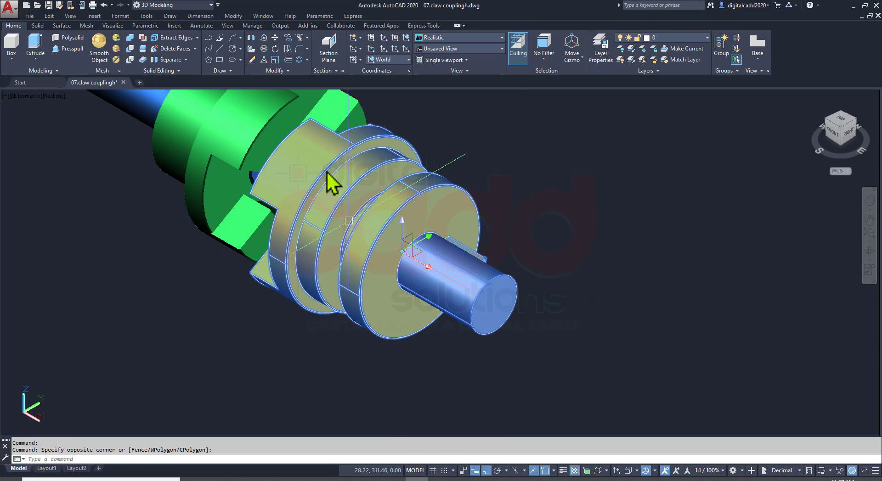
{"action": "left_click", "coordinate": [264, 49]}
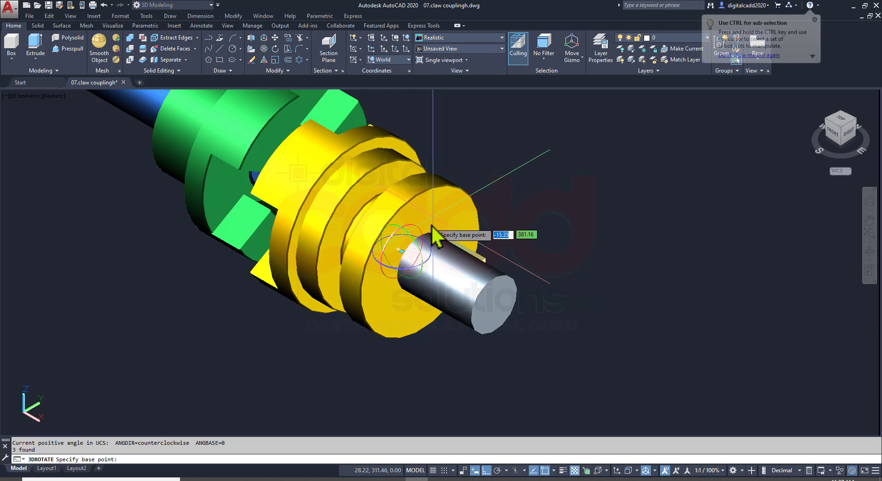
{"action": "left_click", "coordinate": [415, 258]}
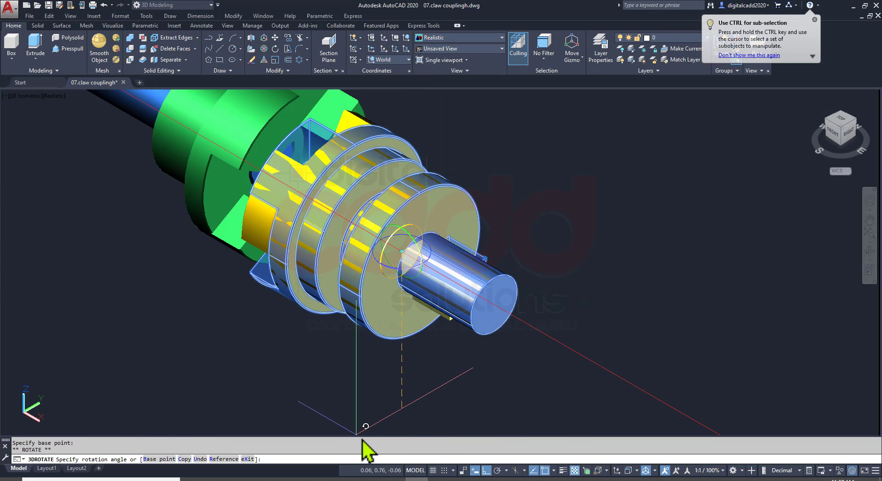
{"action": "type", "text": "60"}
{"action": "key", "text": "Return"}
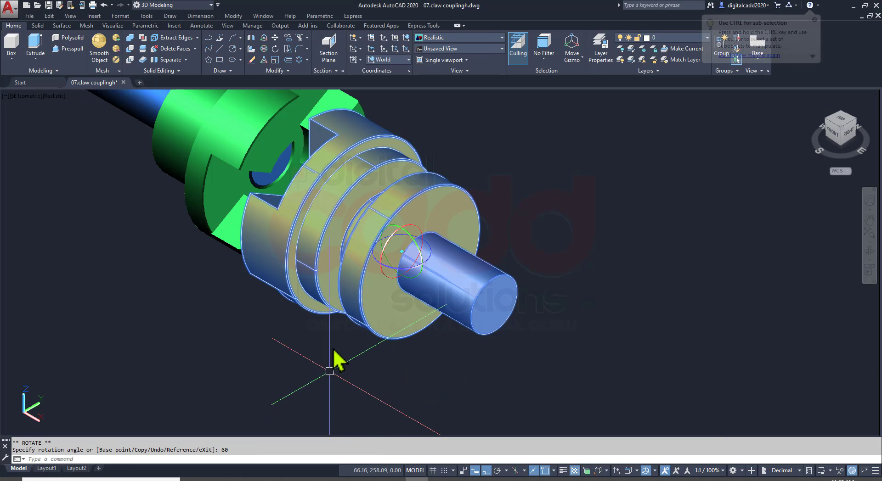
Examine from several angles how the yellow flange's claws line up with the green flange's gaps
{"action": "middle_click_drag", "start_coordinate": [336, 360], "coordinate": [388, 340], "text": "shift"}
{"action": "key", "text": "Escape"}
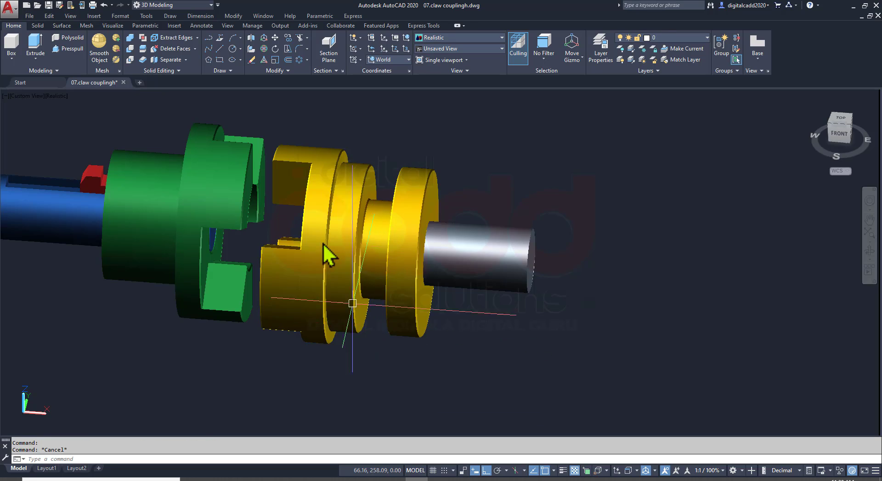
{"action": "middle_click_drag", "start_coordinate": [325, 256], "coordinate": [255, 255], "text": "shift"}
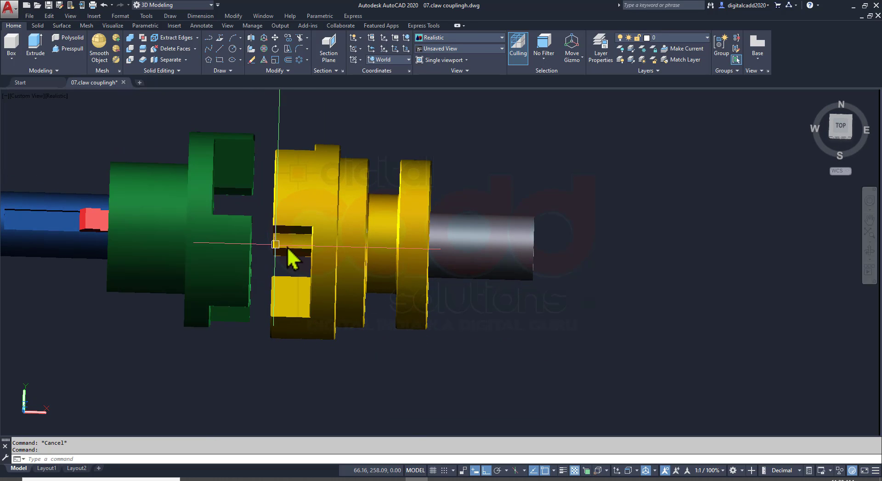
{"action": "left_click", "coordinate": [203, 175]}
{"action": "mouse_move", "coordinate": [341, 282]}
{"action": "middle_mouse_down", "text": "shift"}
{"action": "mouse_move", "coordinate": [351, 292]}
{"action": "mouse_move", "coordinate": [331, 282]}
{"action": "mouse_move", "coordinate": [345, 270]}
{"action": "middle_mouse_up", "text": "shift"}
{"action": "left_click", "coordinate": [328, 334]}
{"action": "middle_click_drag", "start_coordinate": [329, 339], "coordinate": [417, 318], "text": "shift"}
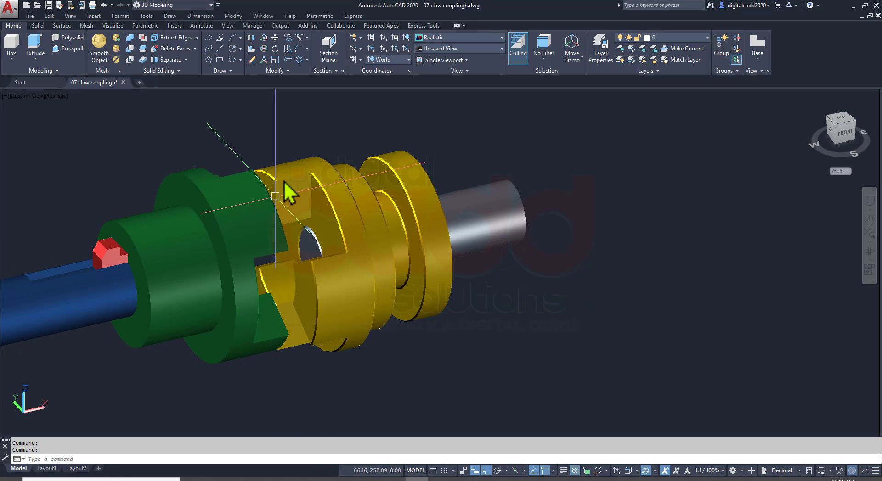
{"action": "scroll", "coordinate": [284, 186], "scroll_direction": "up", "scroll_amount": 5}
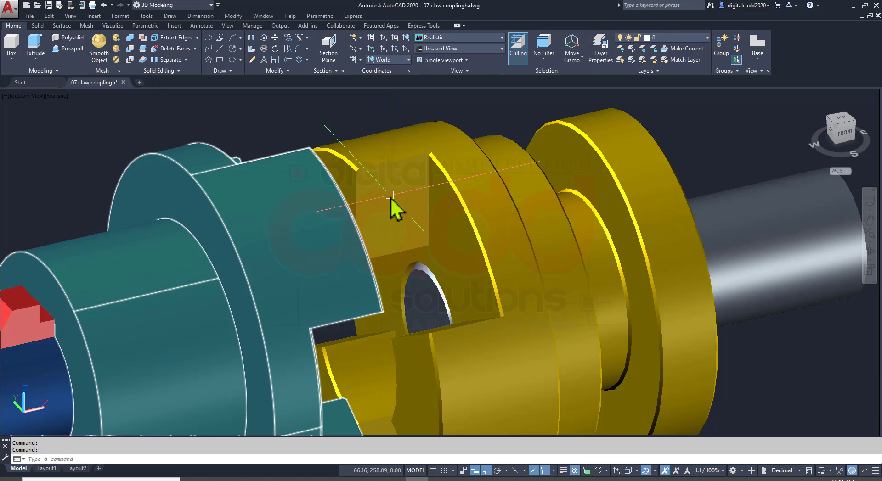
Move the yellow flange, silver shaft and key from the centre of the flange's claw-side bore to the matching centre on the green flange
{"action": "scroll", "coordinate": [390, 198], "scroll_direction": "down", "scroll_amount": 5}
{"action": "mouse_move", "coordinate": [492, 291]}
{"action": "middle_mouse_down", "text": "shift"}
{"action": "mouse_move", "coordinate": [391, 285]}
{"action": "mouse_move", "coordinate": [449, 275]}
{"action": "mouse_move", "coordinate": [490, 296]}
{"action": "middle_mouse_up", "text": "shift"}
{"action": "left_click", "coordinate": [506, 229]}
{"action": "left_click", "coordinate": [556, 153]}
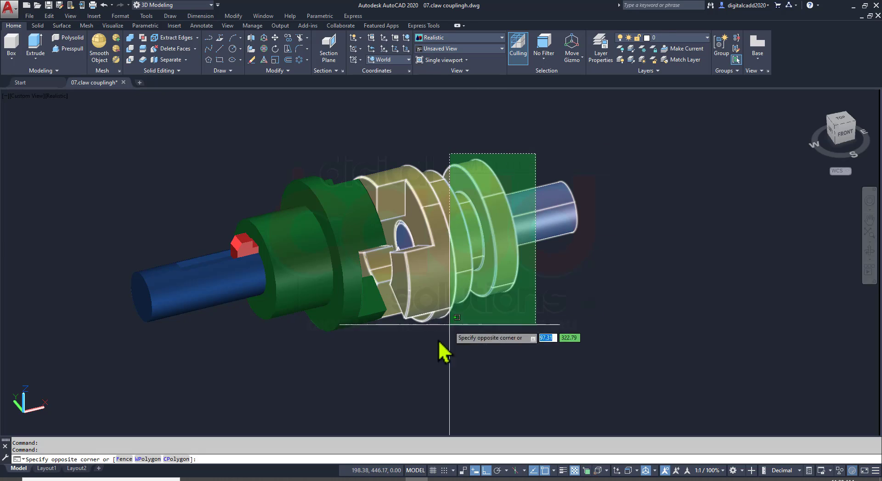
{"action": "left_click", "coordinate": [421, 361]}
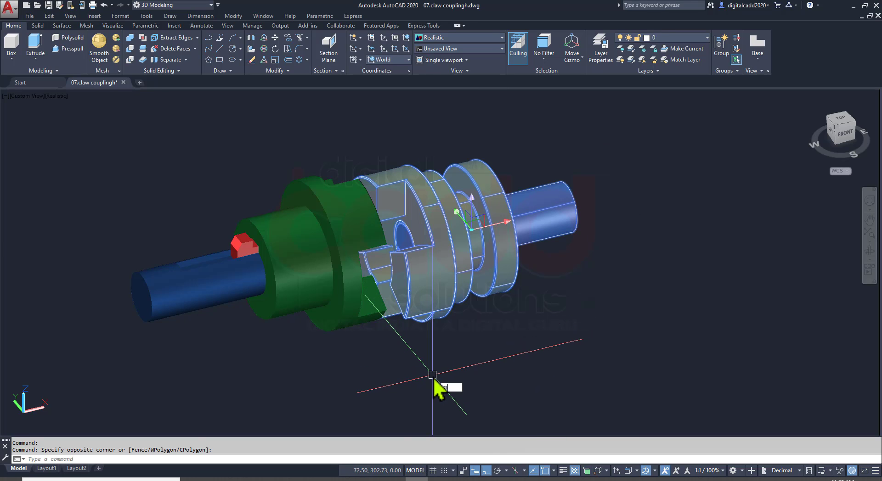
{"action": "type", "text": "M"}
{"action": "key", "text": "Return"}
{"action": "scroll", "coordinate": [409, 255], "scroll_direction": "up", "scroll_amount": 10}
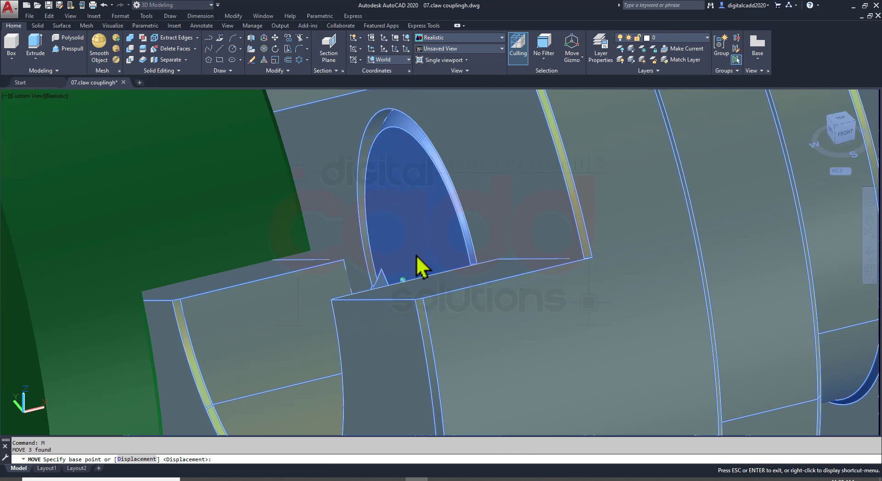
{"action": "scroll", "coordinate": [436, 276], "scroll_direction": "up", "scroll_amount": 2}
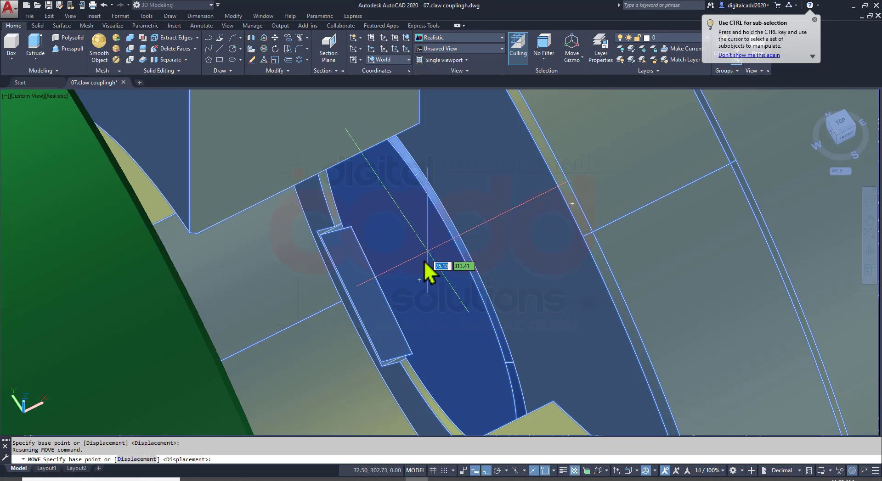
{"action": "left_click", "coordinate": [419, 280]}
{"action": "scroll", "coordinate": [439, 291], "scroll_direction": "down", "scroll_amount": 8}
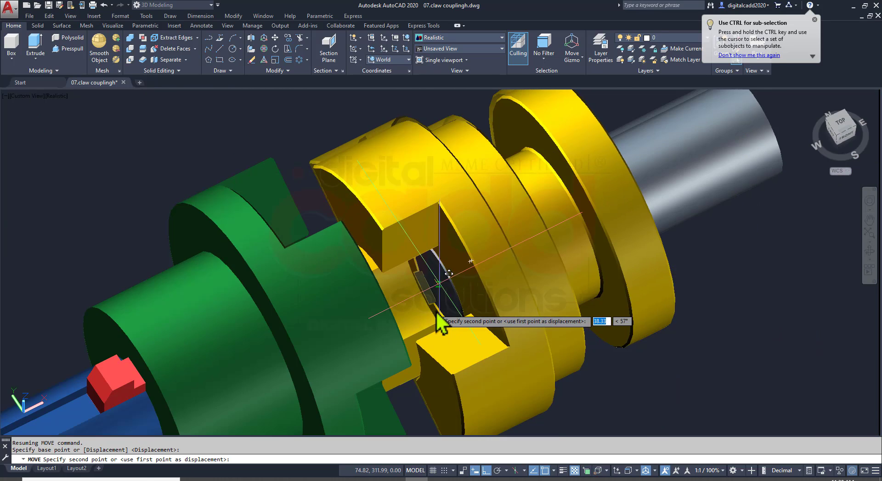
{"action": "middle_click_drag", "start_coordinate": [435, 310], "coordinate": [294, 258], "text": "shift"}
{"action": "middle_click_drag", "start_coordinate": [347, 322], "coordinate": [526, 161]}
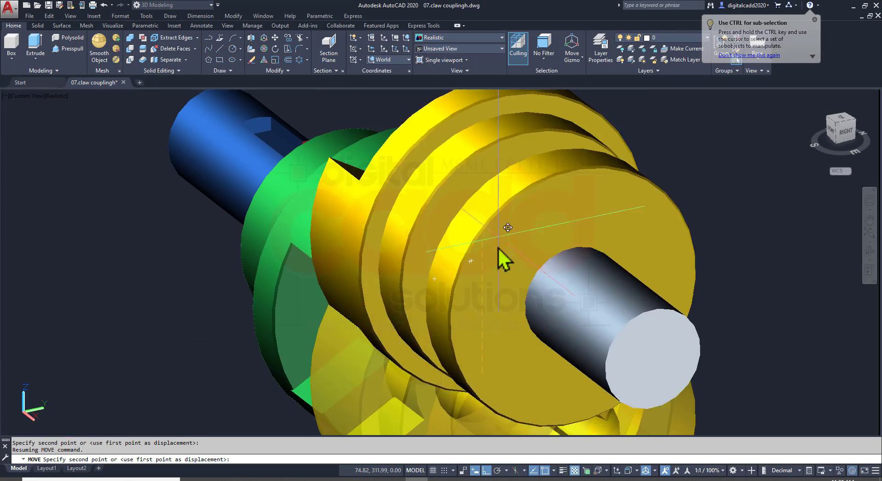
{"action": "middle_click_drag", "start_coordinate": [275, 368], "coordinate": [469, 366], "text": "shift"}
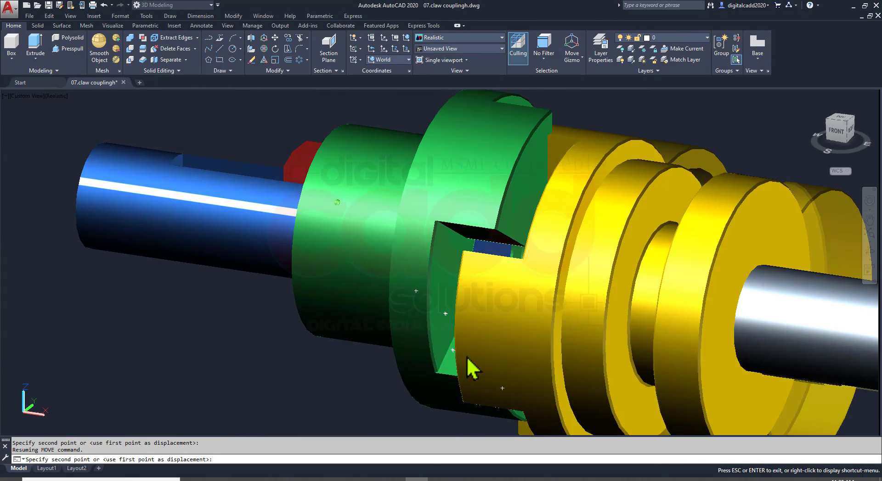
{"action": "scroll", "coordinate": [506, 263], "scroll_direction": "up", "scroll_amount": 5}
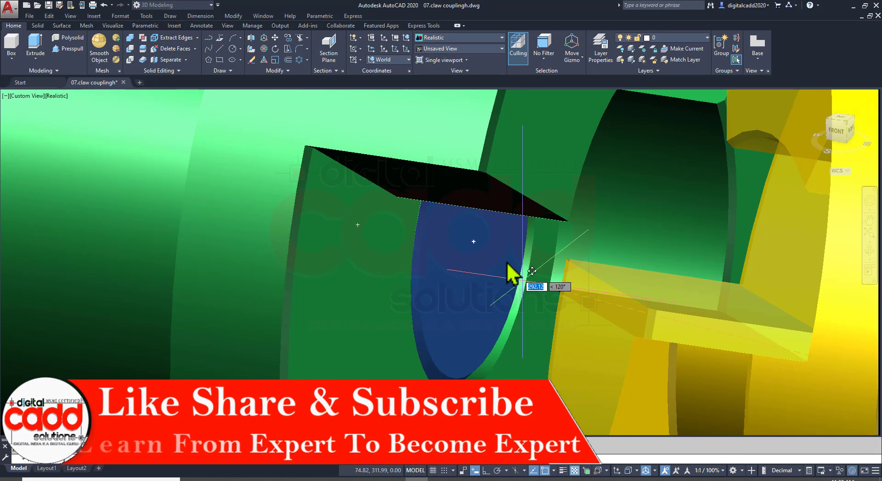
{"action": "scroll", "coordinate": [478, 250], "scroll_direction": "up", "scroll_amount": 3}
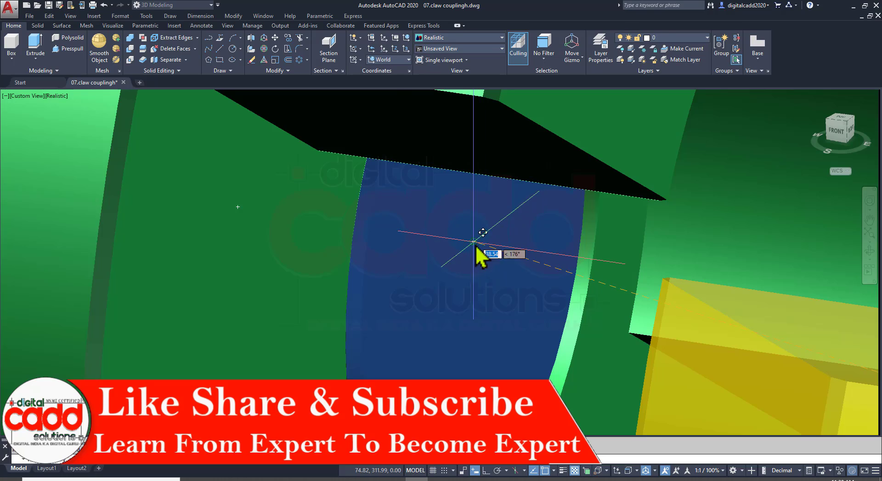
{"action": "left_click", "coordinate": [475, 245]}
{"action": "scroll", "coordinate": [396, 268], "scroll_direction": "down", "scroll_amount": 5}
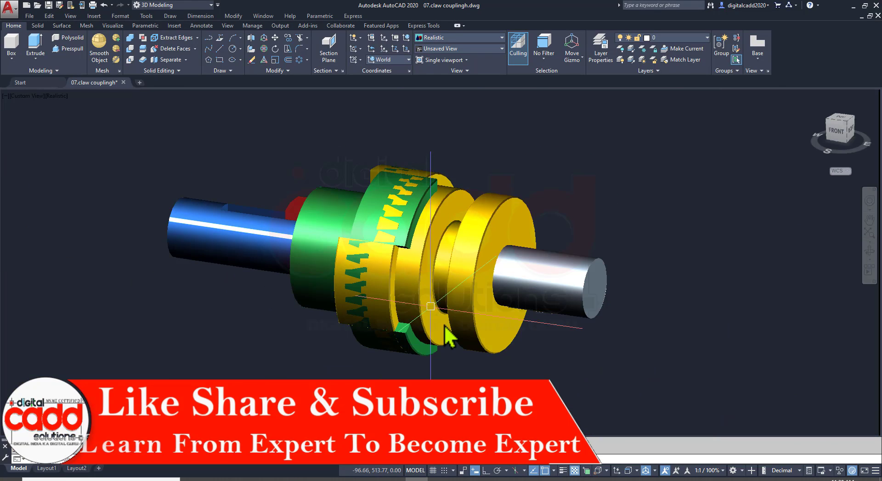
Move the yellow flange with its silver shaft and key 15 mm along X, away from the overlapping green flange, with Ortho on
{"action": "middle_click_drag", "start_coordinate": [450, 322], "coordinate": [484, 376], "text": "shift"}
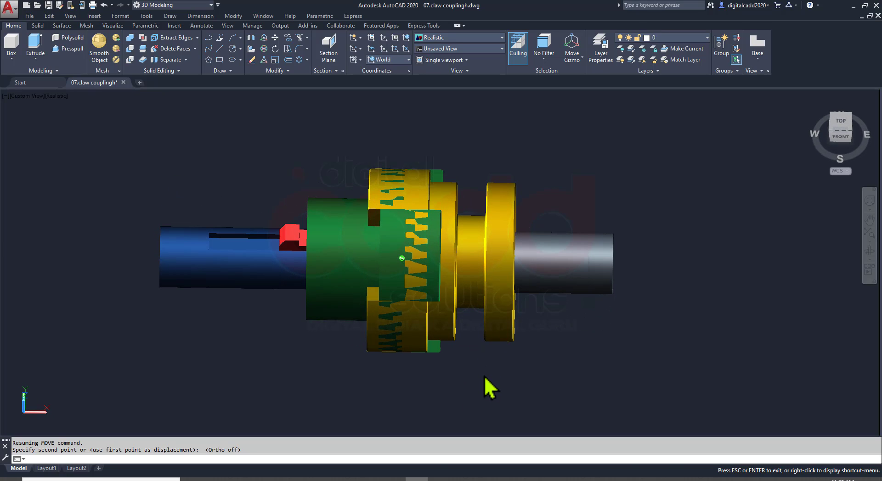
{"action": "scroll", "coordinate": [433, 216], "scroll_direction": "up", "scroll_amount": 2}
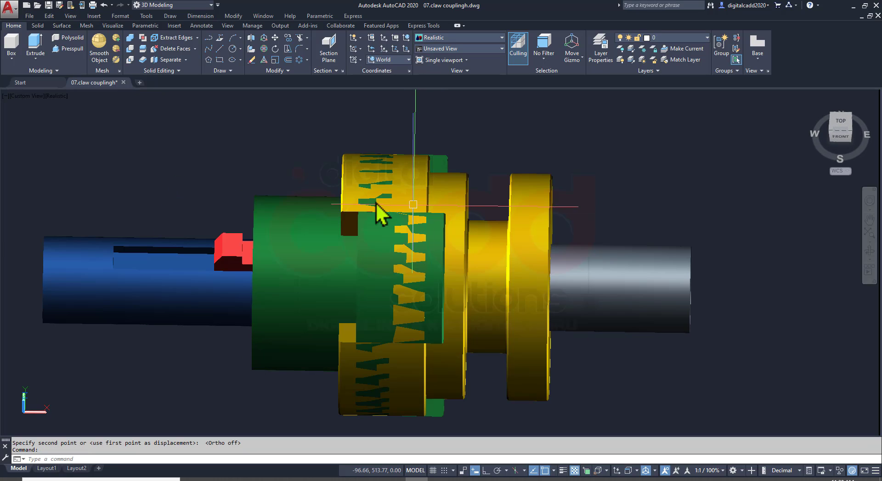
{"action": "scroll", "coordinate": [451, 245], "scroll_direction": "down", "scroll_amount": 2}
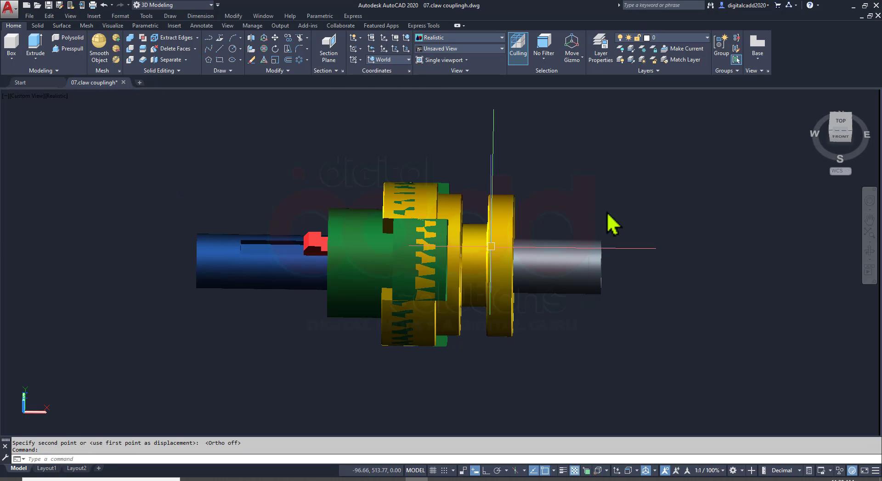
{"action": "left_click", "coordinate": [479, 345]}
{"action": "left_click", "coordinate": [484, 393]}
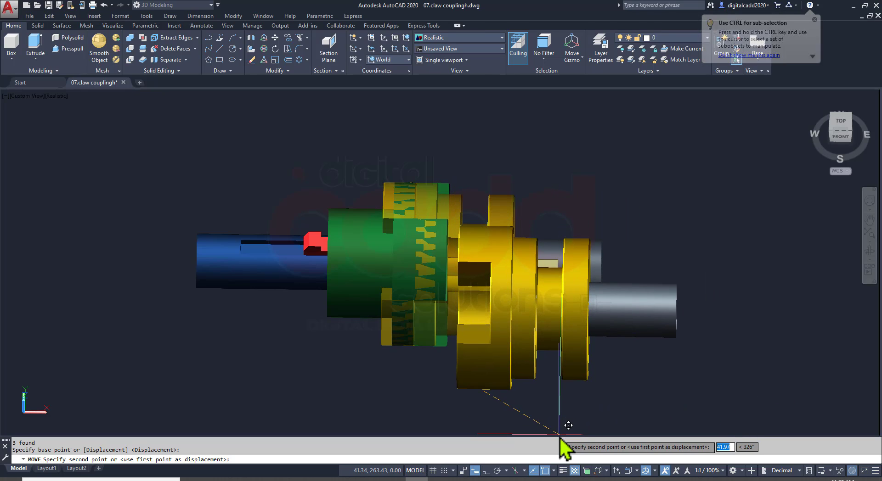
{"action": "key", "text": "F8"}
{"action": "type", "text": "15"}
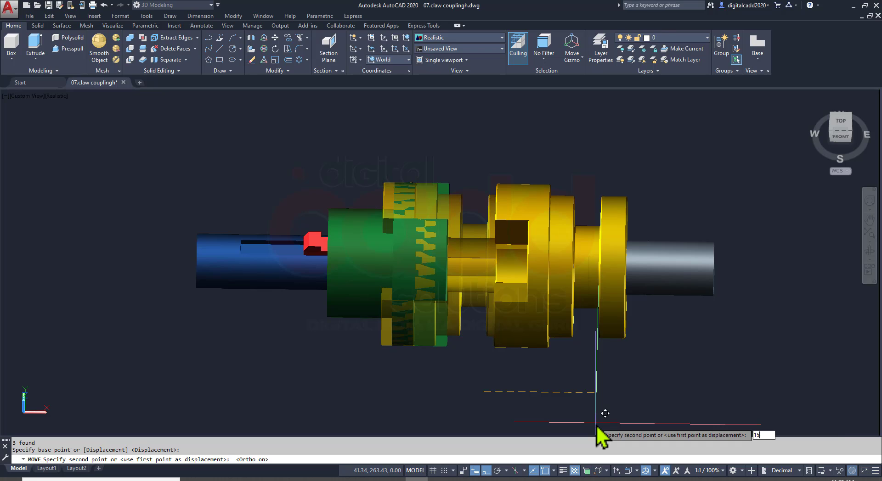
{"action": "key", "text": "Return"}
{"action": "scroll", "coordinate": [432, 230], "scroll_direction": "up", "scroll_amount": 3}
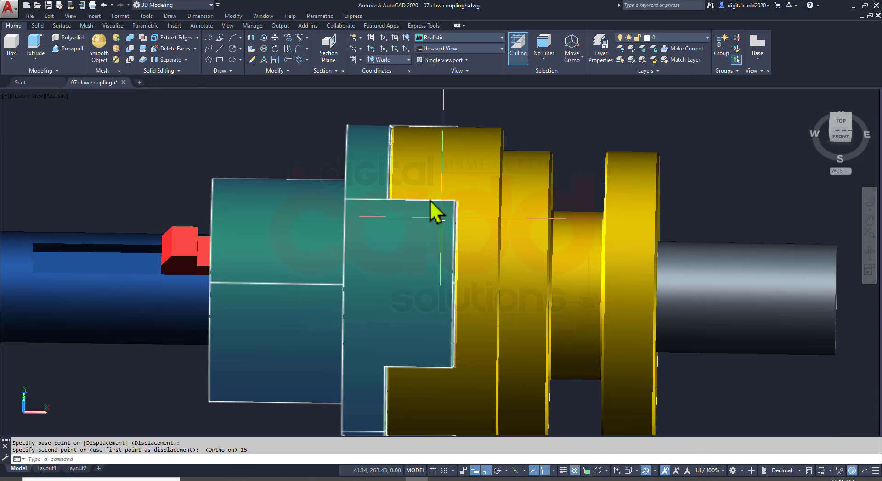
Inspect the claw engagement from the back and check it against the claw depth in the driving flange's PDF drawing
{"action": "middle_click_drag", "start_coordinate": [427, 250], "coordinate": [592, 291], "text": "shift"}
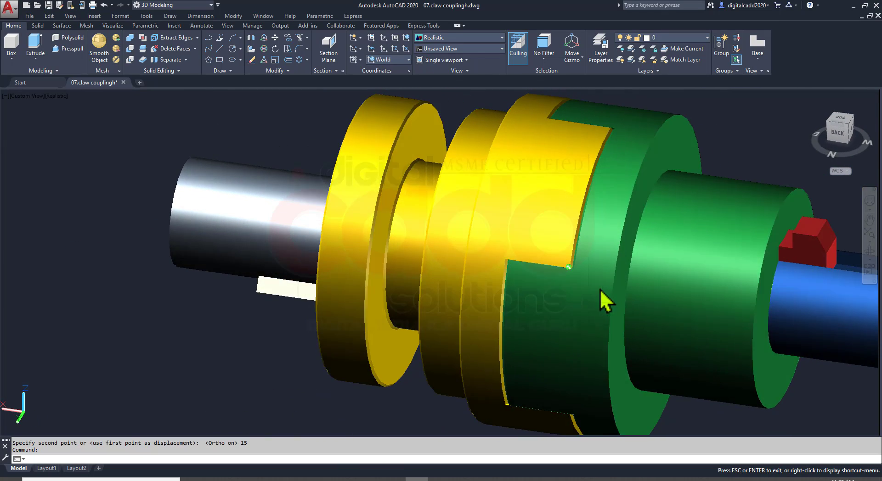
{"action": "scroll", "coordinate": [607, 285], "scroll_direction": "up", "scroll_amount": 3}
{"action": "middle_click_drag", "start_coordinate": [585, 181], "coordinate": [570, 277], "text": "shift"}
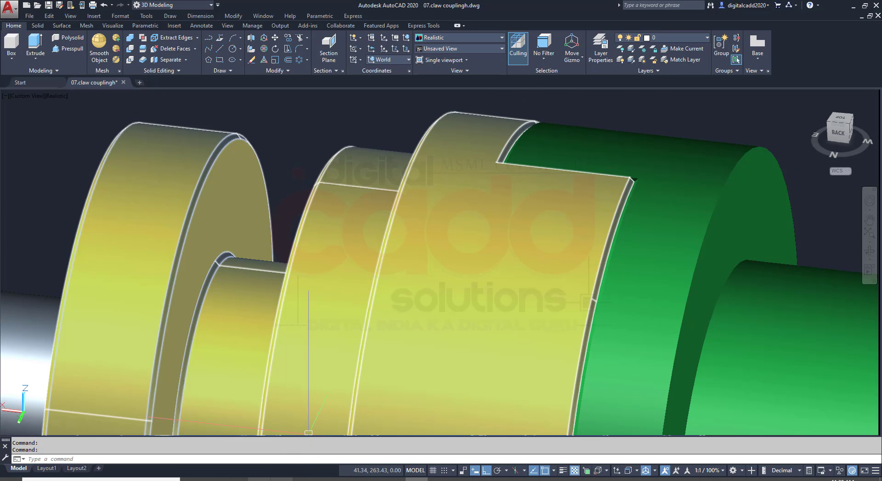
{"action": "key", "text": "alt+Tab"}
{"action": "scroll", "coordinate": [408, 325], "scroll_direction": "down", "scroll_amount": 15}
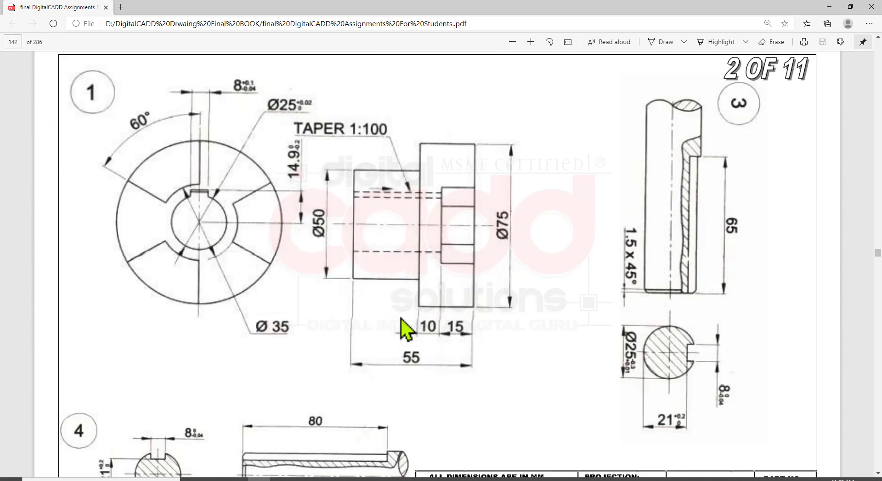
{"action": "scroll", "coordinate": [461, 234], "scroll_direction": "down", "scroll_amount": 3}
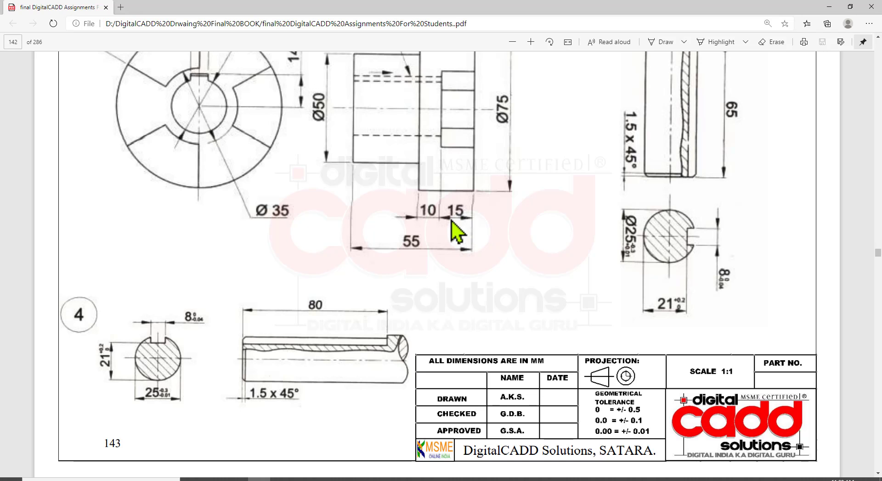
{"action": "key", "text": "alt+Tab"}
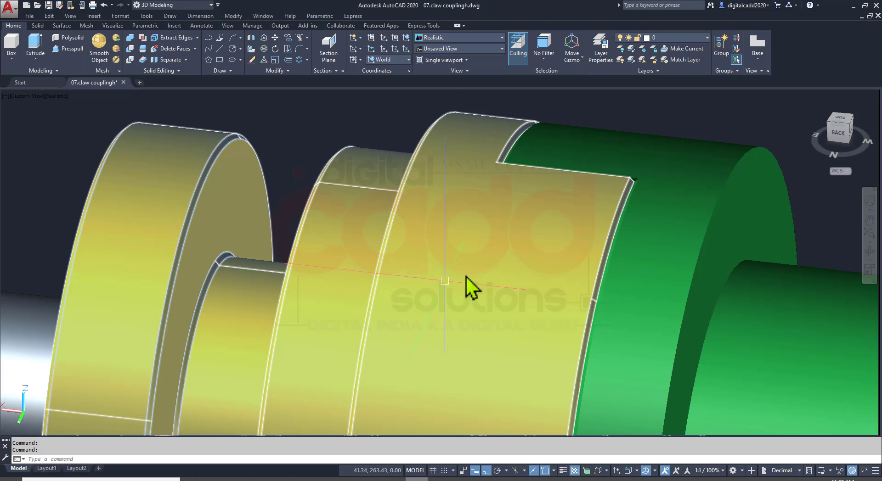
Examine the engaged claw coupling from several angles in the AutoCAD model
{"action": "scroll", "coordinate": [465, 276], "scroll_direction": "down", "scroll_amount": 3}
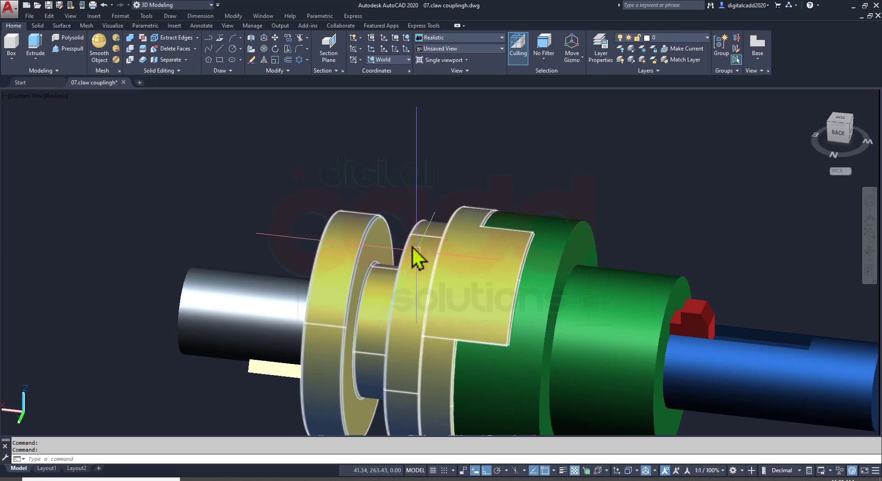
{"action": "middle_click_drag", "start_coordinate": [412, 246], "coordinate": [305, 197]}
{"action": "scroll", "coordinate": [325, 226], "scroll_direction": "down", "scroll_amount": 4}
{"action": "middle_click_drag", "start_coordinate": [356, 254], "coordinate": [565, 270], "text": "shift"}
{"action": "scroll", "coordinate": [363, 227], "scroll_direction": "up", "scroll_amount": 5}
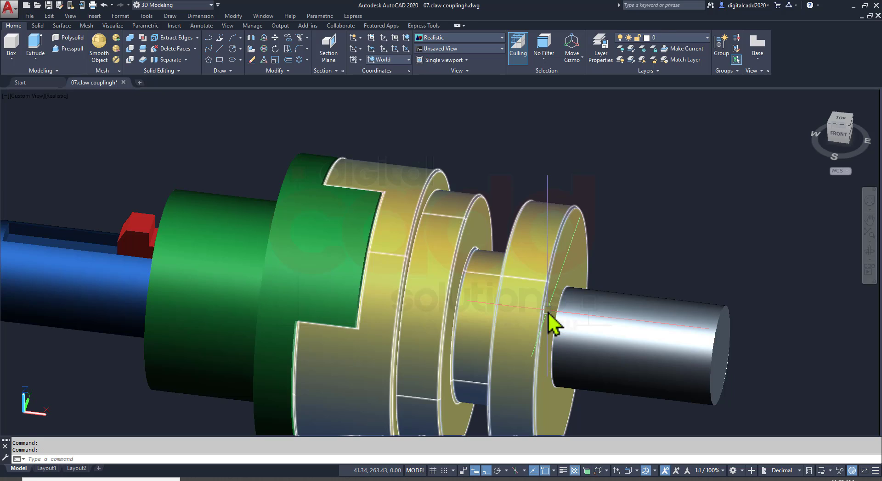
{"action": "scroll", "coordinate": [369, 257], "scroll_direction": "down", "scroll_amount": 4}
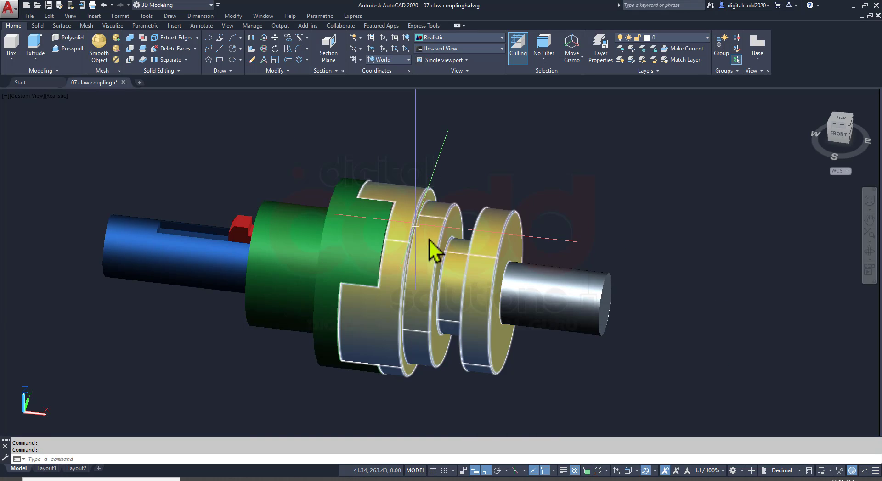
{"action": "middle_click_drag", "start_coordinate": [429, 239], "coordinate": [437, 255], "text": "shift"}
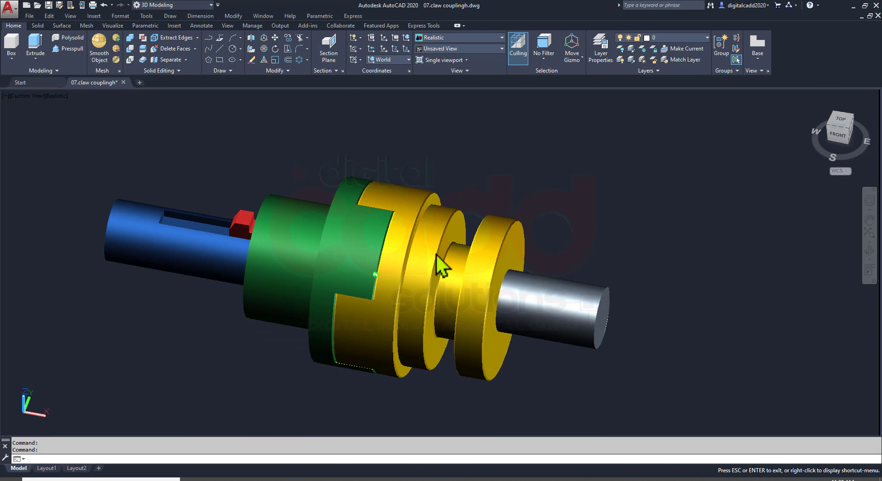
{"action": "scroll", "coordinate": [420, 251], "scroll_direction": "down", "scroll_amount": 2}
{"action": "middle_click_drag", "start_coordinate": [482, 273], "coordinate": [459, 264], "text": "shift"}
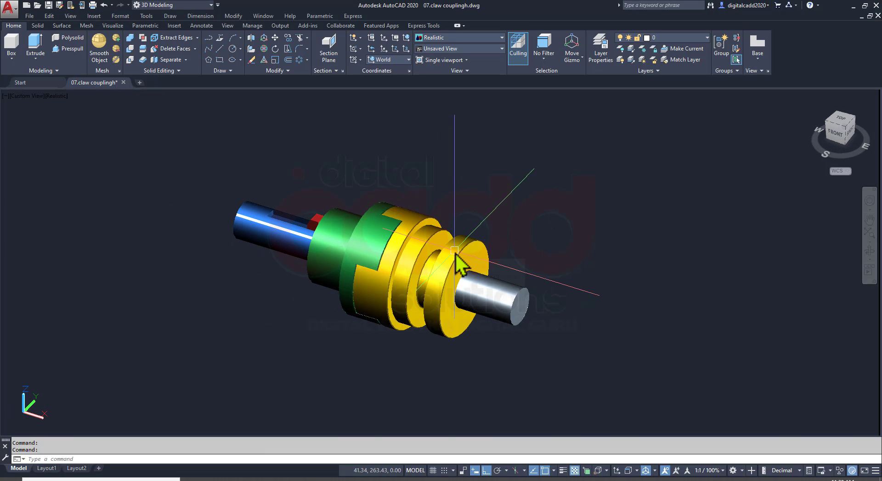
Save the drawing and look over the claw coupling's reference illustration and parts list in the PDF
{"action": "key", "text": "ctrl+s"}
{"action": "middle_click_drag", "start_coordinate": [453, 307], "coordinate": [302, 369], "text": "shift"}
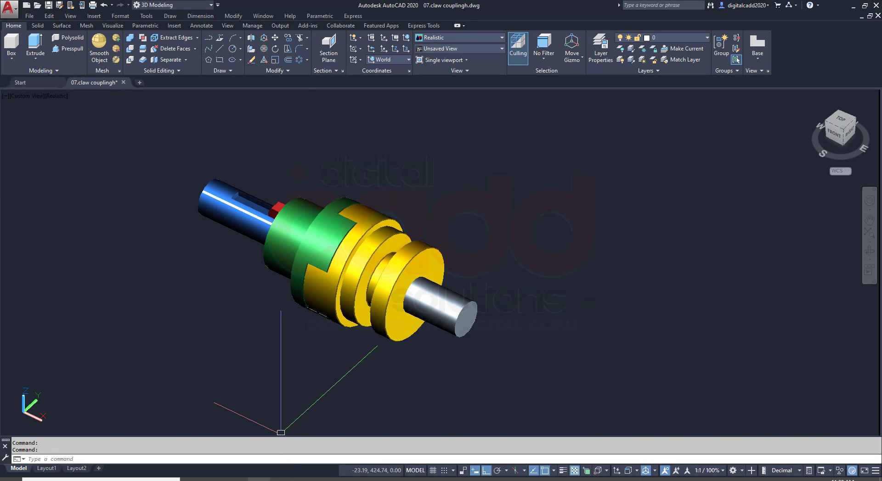
{"action": "left_click", "coordinate": [263, 479]}
{"action": "scroll", "coordinate": [331, 330], "scroll_direction": "up", "scroll_amount": 10}
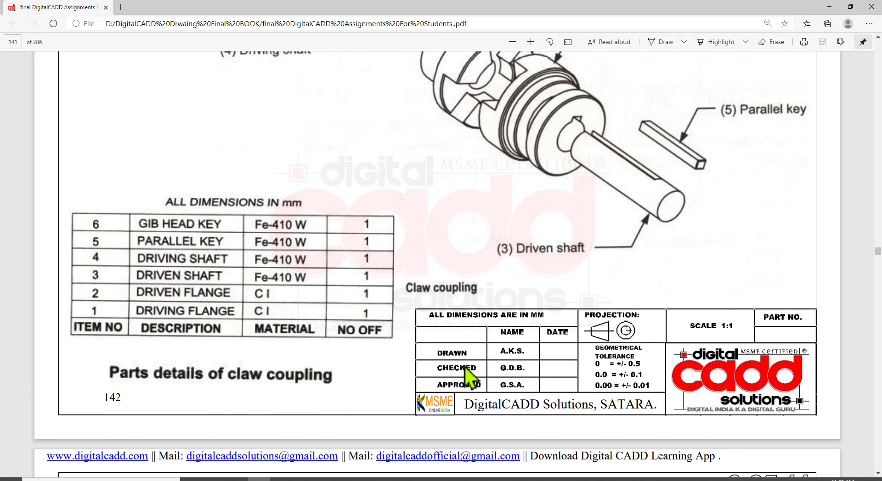
{"action": "scroll", "coordinate": [464, 366], "scroll_direction": "down", "scroll_amount": 10}
{"action": "left_click", "coordinate": [416, 480]}
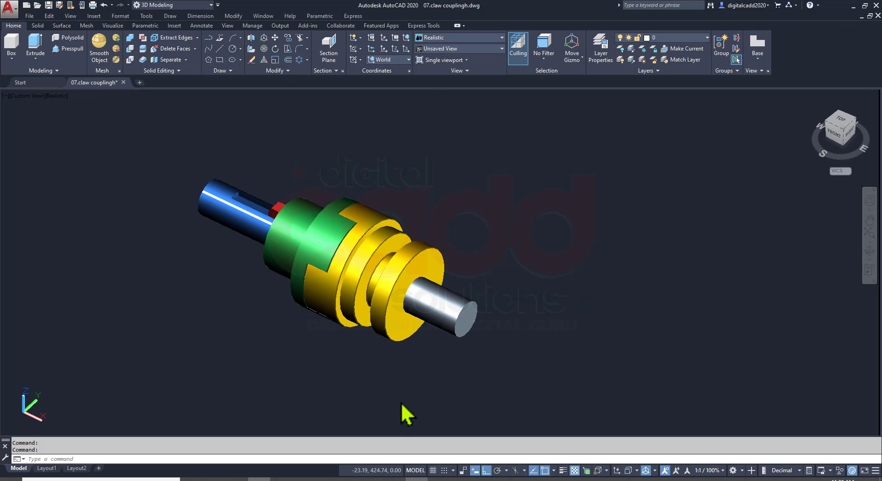
Copy the complete coupling assembly straight along the Y axis and set the SE Isometric view
{"action": "scroll", "coordinate": [347, 301], "scroll_direction": "up", "scroll_amount": 2}
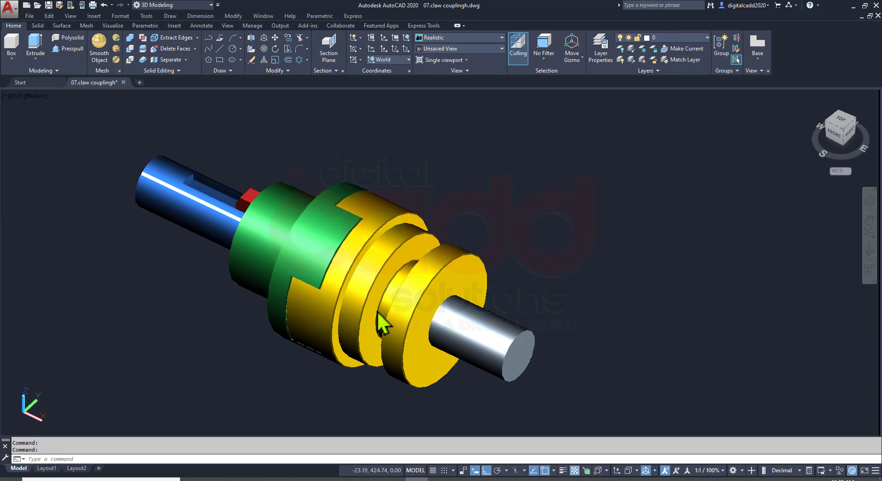
{"action": "middle_click_drag", "start_coordinate": [377, 312], "coordinate": [345, 277], "text": "shift"}
{"action": "scroll", "coordinate": [350, 270], "scroll_direction": "down", "scroll_amount": 3}
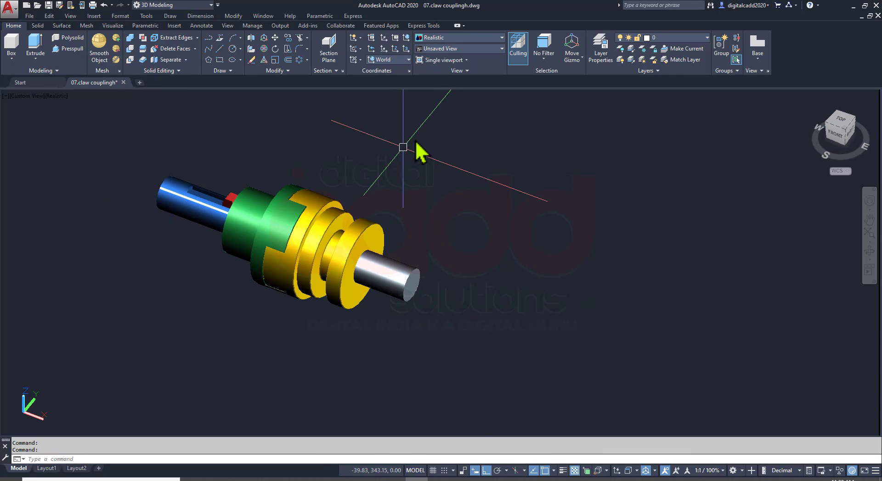
{"action": "left_click", "coordinate": [448, 101]}
{"action": "left_click", "coordinate": [159, 363]}
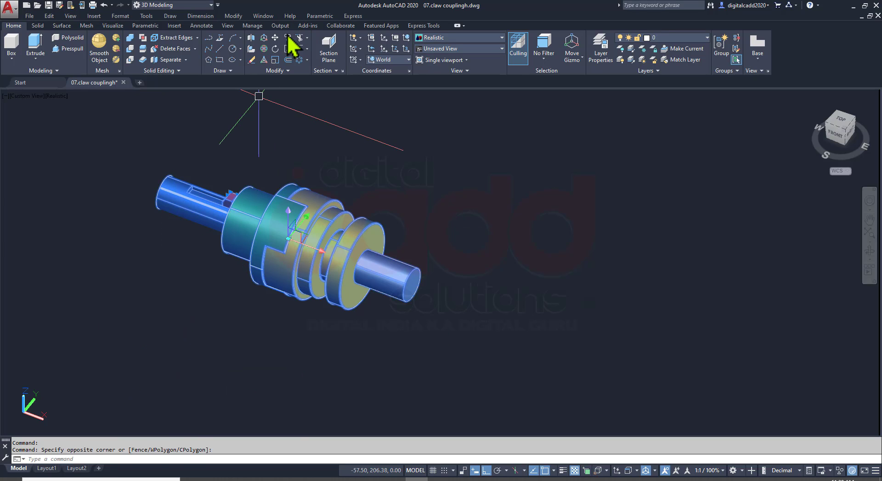
{"action": "middle_click_drag", "start_coordinate": [381, 189], "coordinate": [267, 337]}
{"action": "left_click", "coordinate": [268, 336]}
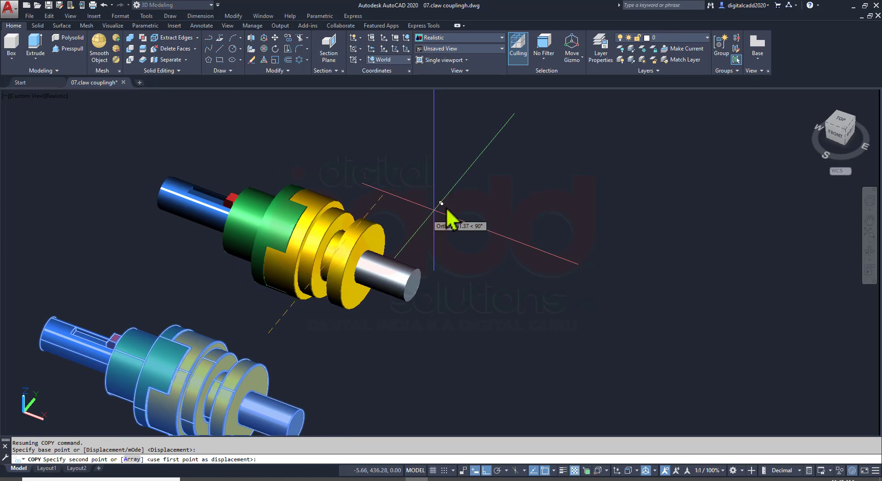
{"action": "middle_click_drag", "start_coordinate": [447, 200], "coordinate": [431, 280]}
{"action": "left_click", "coordinate": [499, 199]}
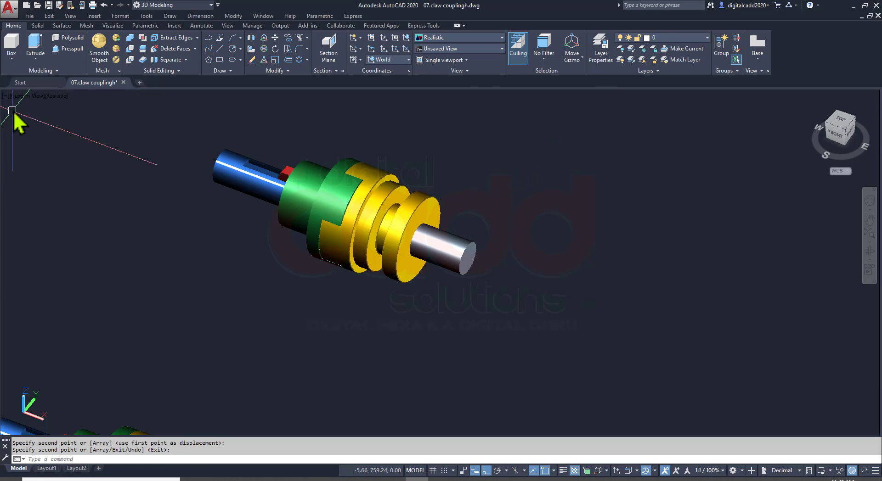
{"action": "left_click", "coordinate": [32, 96]}
{"action": "left_click", "coordinate": [58, 190]}
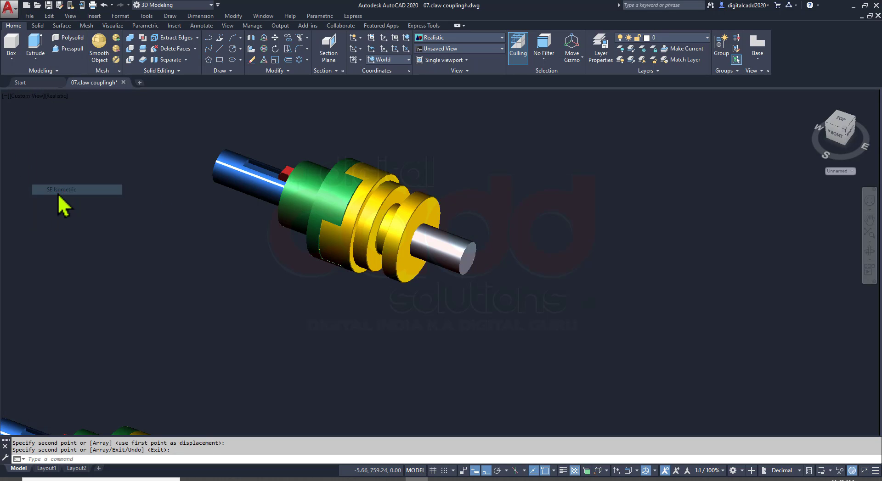
Move the yellow flange of the upper coupling, with its grey shaft and key, along the X axis clear of the green flange
{"action": "scroll", "coordinate": [545, 194], "scroll_direction": "up", "scroll_amount": 8}
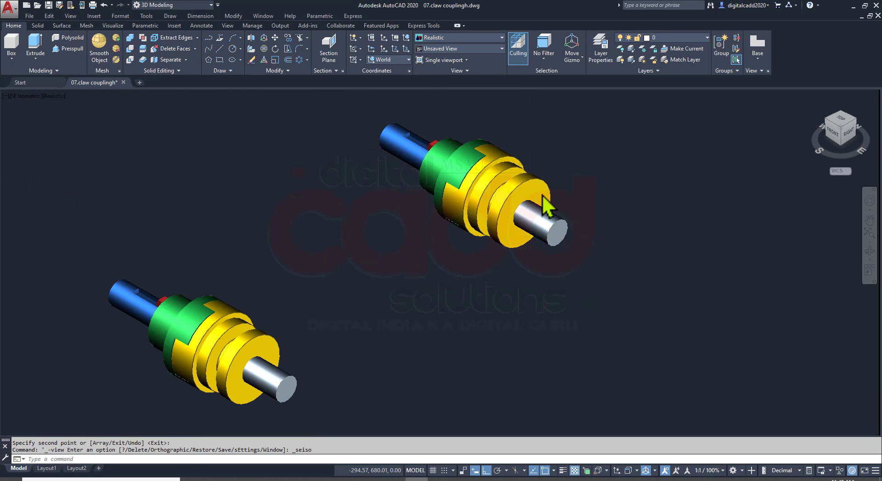
{"action": "left_click", "coordinate": [469, 283]}
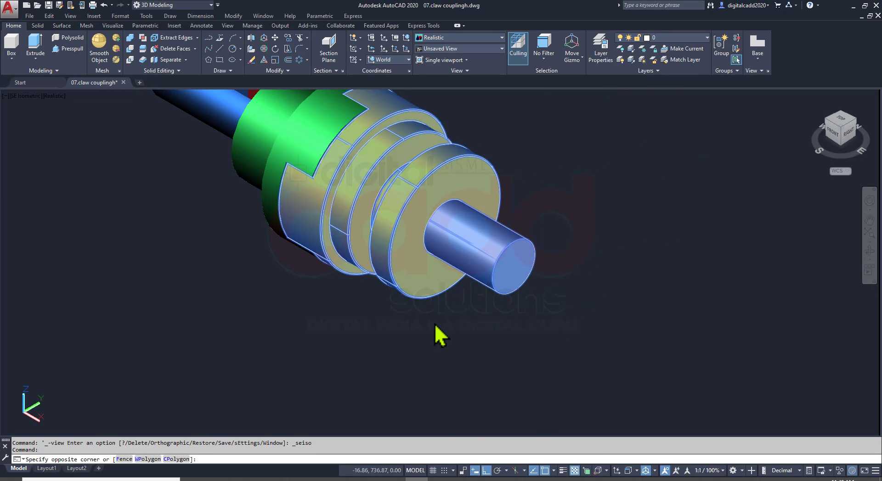
{"action": "left_click", "coordinate": [575, 173]}
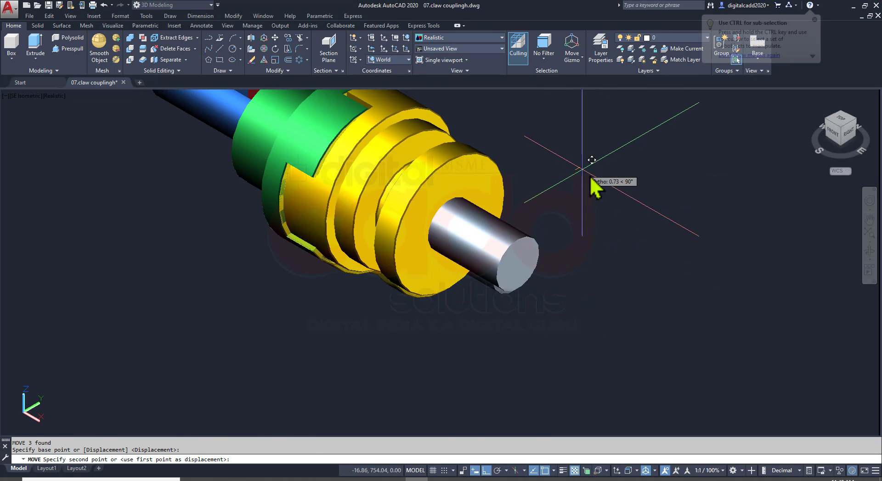
{"action": "left_click", "coordinate": [625, 198]}
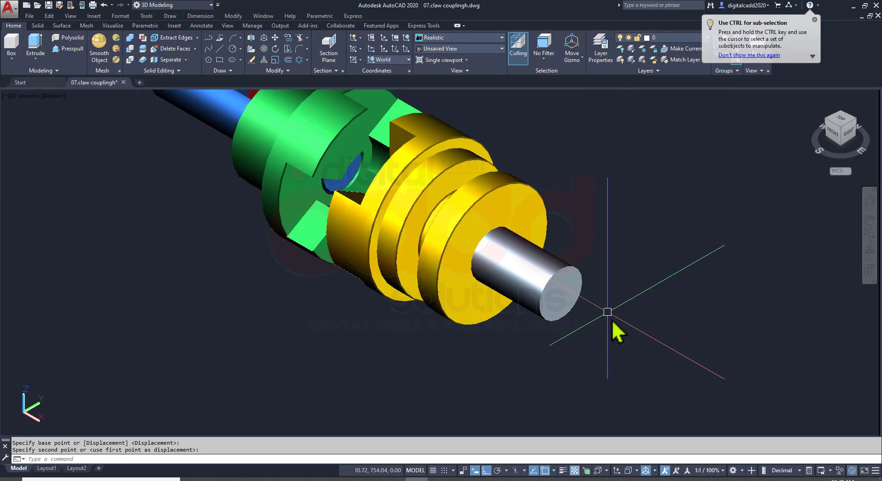
Move the grey shaft and its pale yellow key together outward along the X axis, away from the yellow flange
{"action": "left_click", "coordinate": [568, 298]}
{"action": "middle_click_drag", "start_coordinate": [616, 321], "coordinate": [277, 349]}
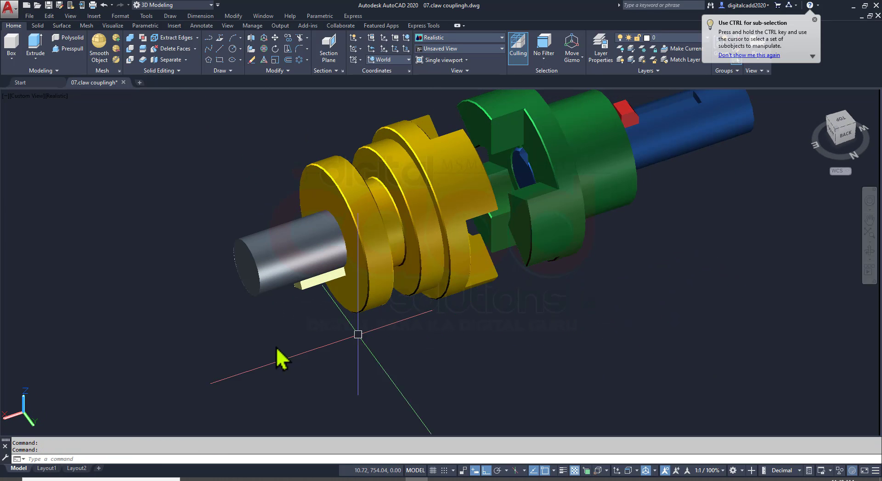
{"action": "left_click", "coordinate": [269, 271]}
{"action": "left_click", "coordinate": [434, 346]}
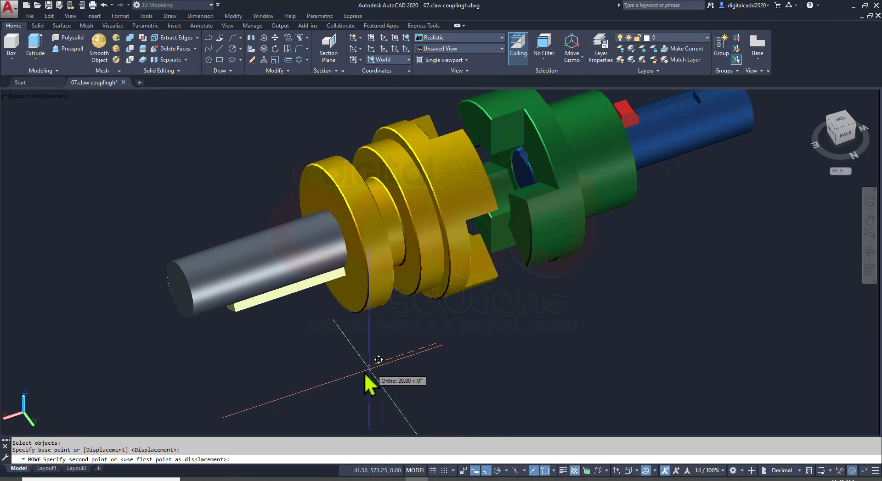
{"action": "left_click", "coordinate": [308, 389]}
Move only the grey shaft further out along the X axis to separate it from its key
{"action": "middle_click_drag", "start_coordinate": [340, 377], "coordinate": [449, 336]}
{"action": "key", "text": "Return"}
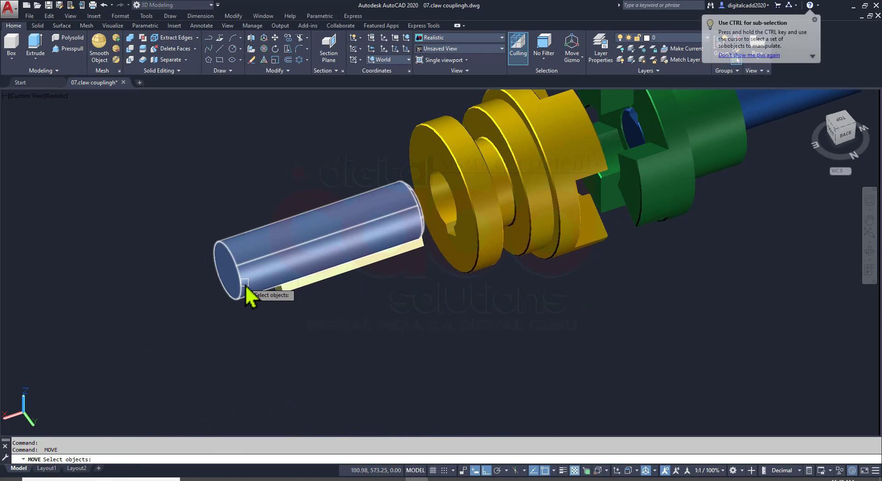
{"action": "left_click", "coordinate": [243, 285]}
{"action": "key", "text": "Return"}
{"action": "left_click", "coordinate": [407, 346]}
{"action": "left_click", "coordinate": [311, 380]}
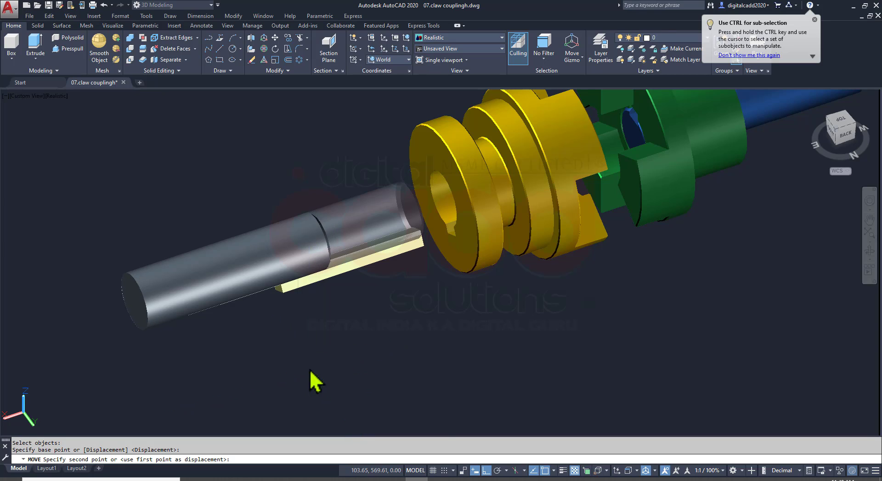
Move the blue shaft and red key together outward along the X axis, away from the green flange
{"action": "scroll", "coordinate": [400, 276], "scroll_direction": "down", "scroll_amount": 3}
{"action": "middle_click_drag", "start_coordinate": [400, 272], "coordinate": [651, 297], "text": "shift"}
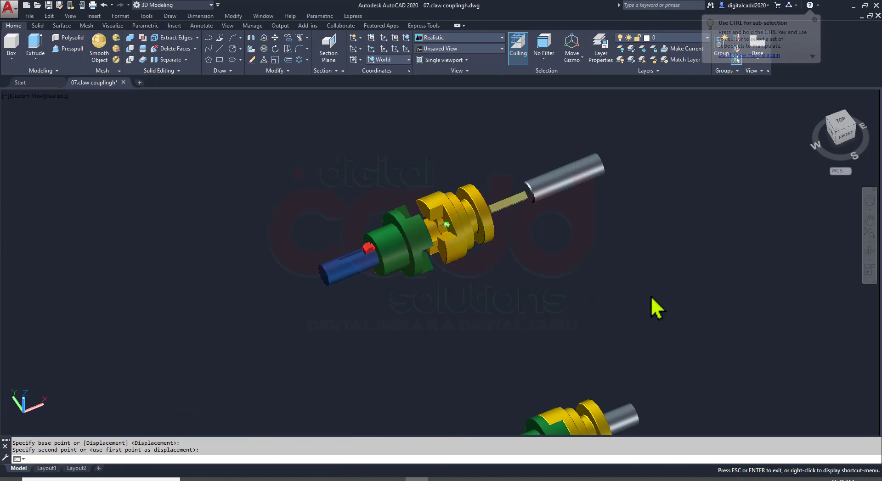
{"action": "scroll", "coordinate": [328, 274], "scroll_direction": "up", "scroll_amount": 5}
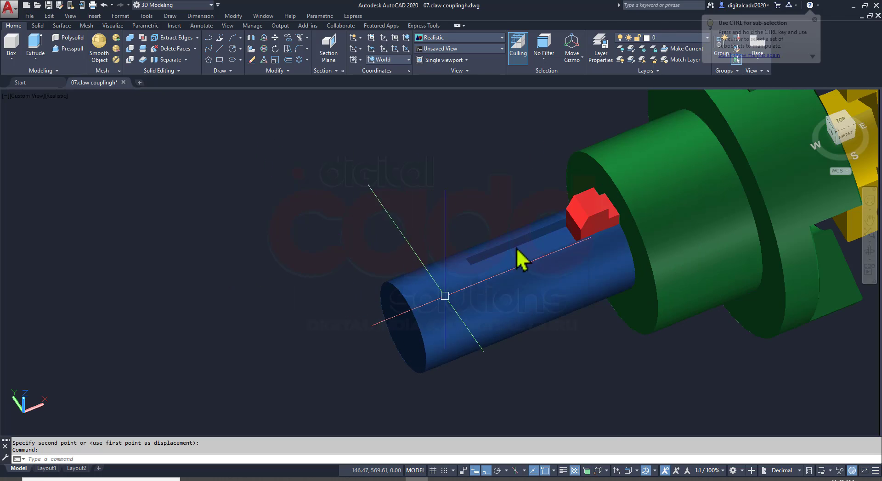
{"action": "left_click", "coordinate": [579, 234]}
{"action": "left_click", "coordinate": [599, 351]}
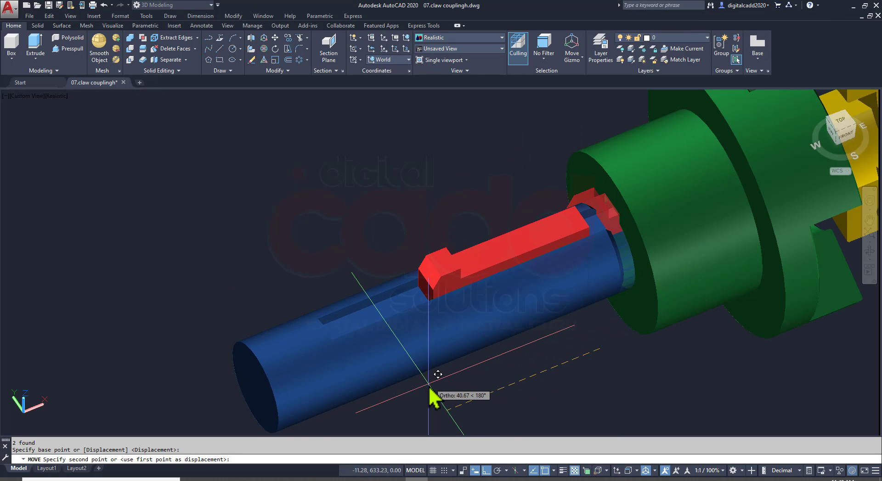
Move only the blue shaft further out along the X axis so it separates from the red key
{"action": "middle_click_drag", "start_coordinate": [461, 355], "coordinate": [504, 238]}
{"action": "left_click", "coordinate": [504, 238]}
{"action": "key", "text": "space"}
{"action": "left_click", "coordinate": [586, 272]}
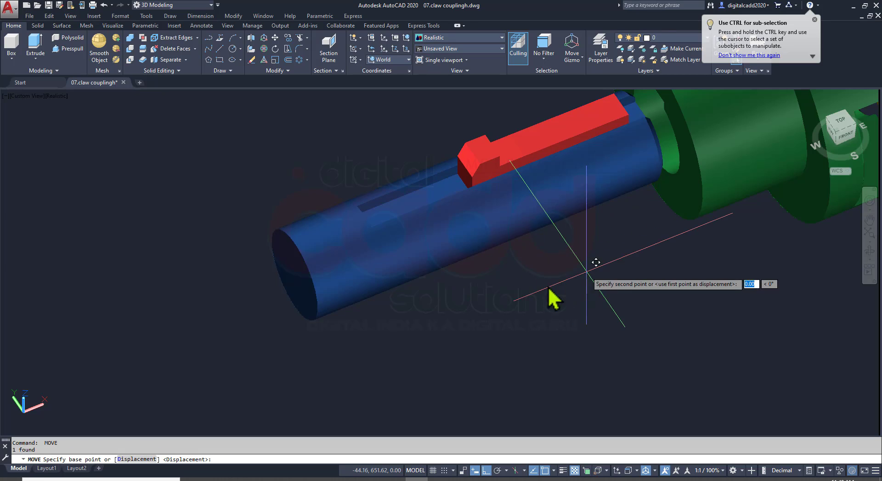
{"action": "left_click", "coordinate": [416, 340]}
Save the drawing with the exploded claw coupling and view the exploded parts from the front beside the assembled coupling
{"action": "scroll", "coordinate": [421, 338], "scroll_direction": "down", "scroll_amount": 4}
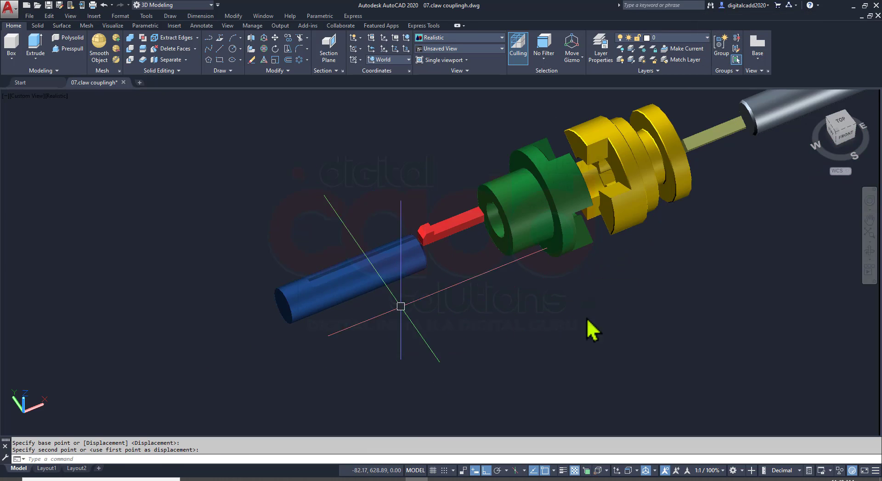
{"action": "middle_click_drag", "start_coordinate": [586, 328], "coordinate": [509, 318], "text": "shift"}
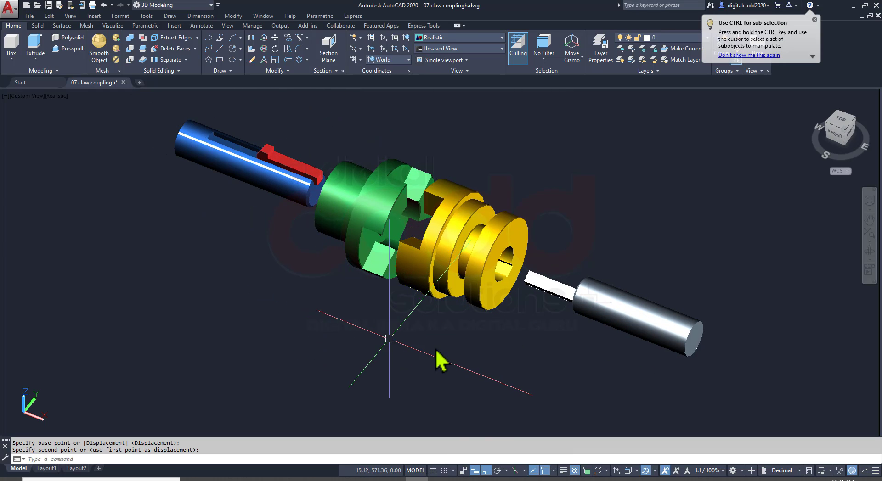
{"action": "middle_click_drag", "start_coordinate": [437, 352], "coordinate": [492, 305], "text": "shift"}
{"action": "left_click", "coordinate": [488, 303]}
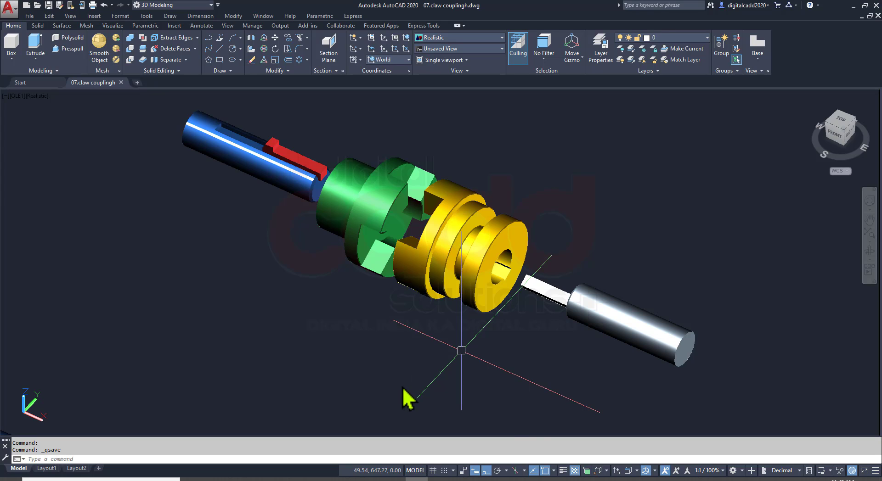
{"action": "middle_click_drag", "start_coordinate": [457, 346], "coordinate": [435, 338], "text": "shift"}
{"action": "key", "text": "ctrl+s"}
{"action": "scroll", "coordinate": [355, 220], "scroll_direction": "down", "scroll_amount": 5}
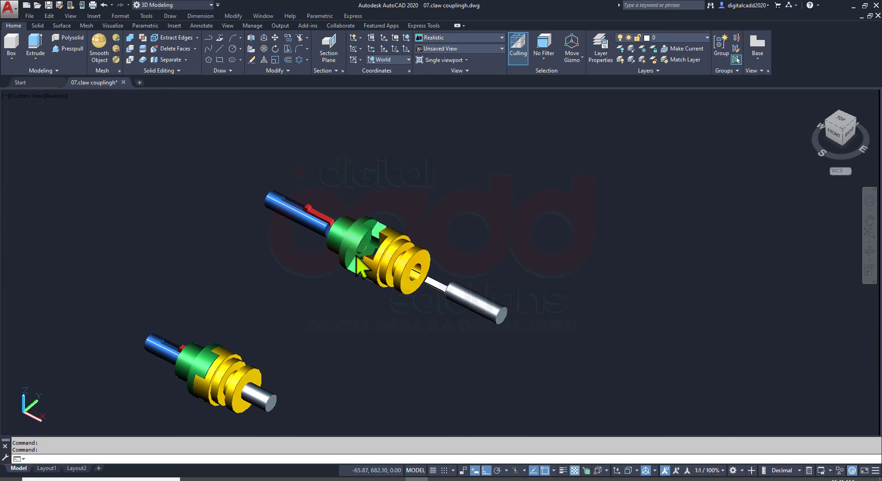
{"action": "middle_click_drag", "start_coordinate": [354, 221], "coordinate": [397, 234], "text": "shift"}
{"action": "scroll", "coordinate": [370, 222], "scroll_direction": "up", "scroll_amount": 4}
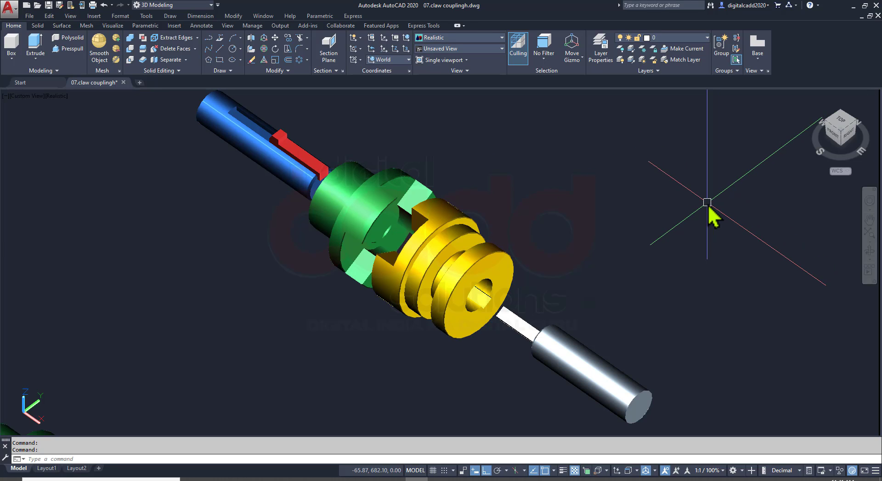